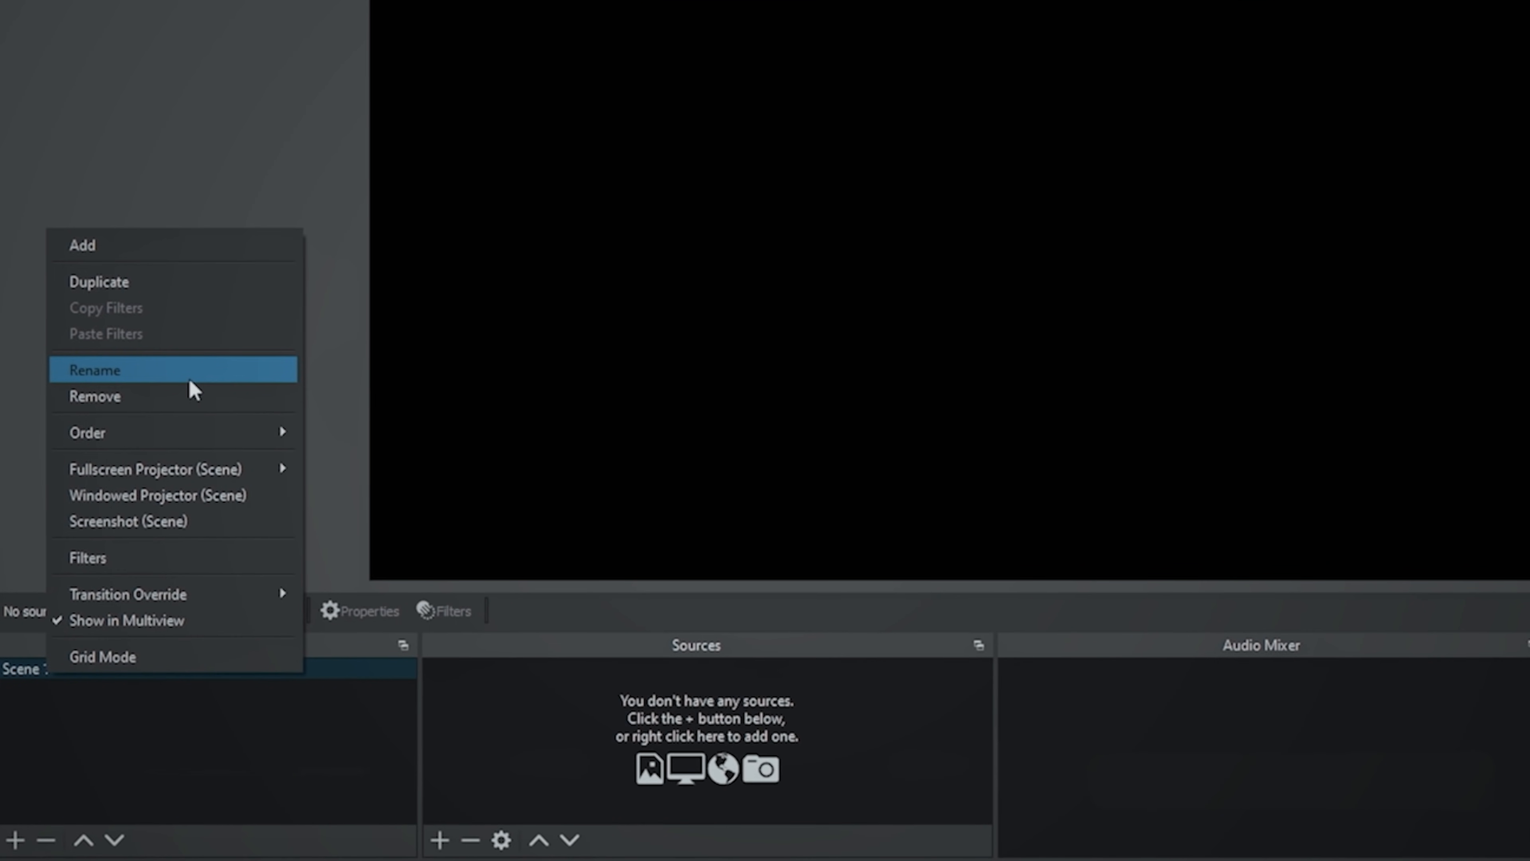
- Rename the scene to SC-Main Cam and add a new video capture device source named Camera to it
left_click(189, 378)
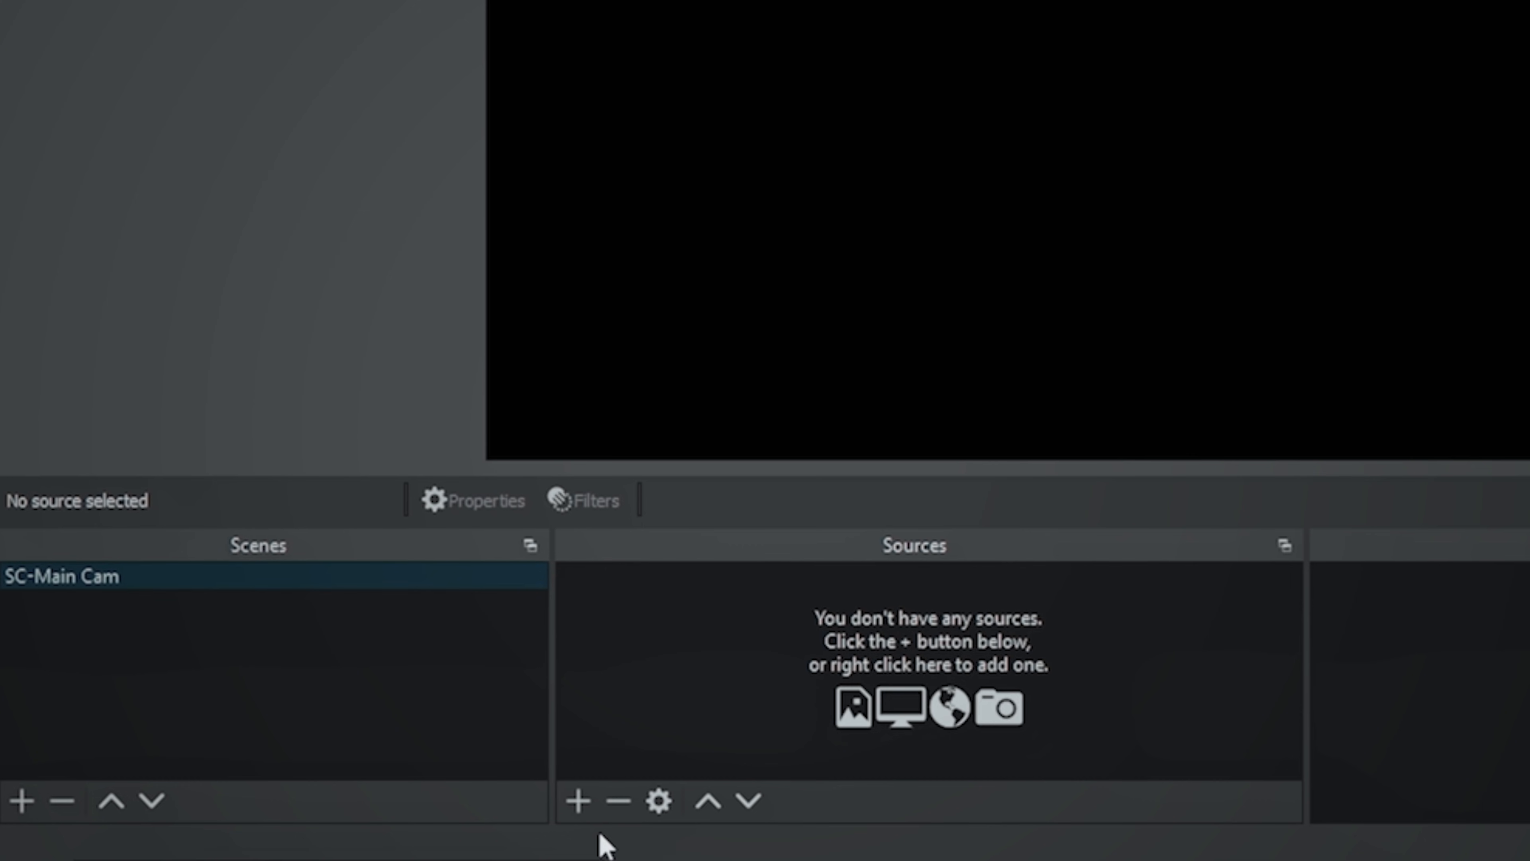
left_click(578, 801)
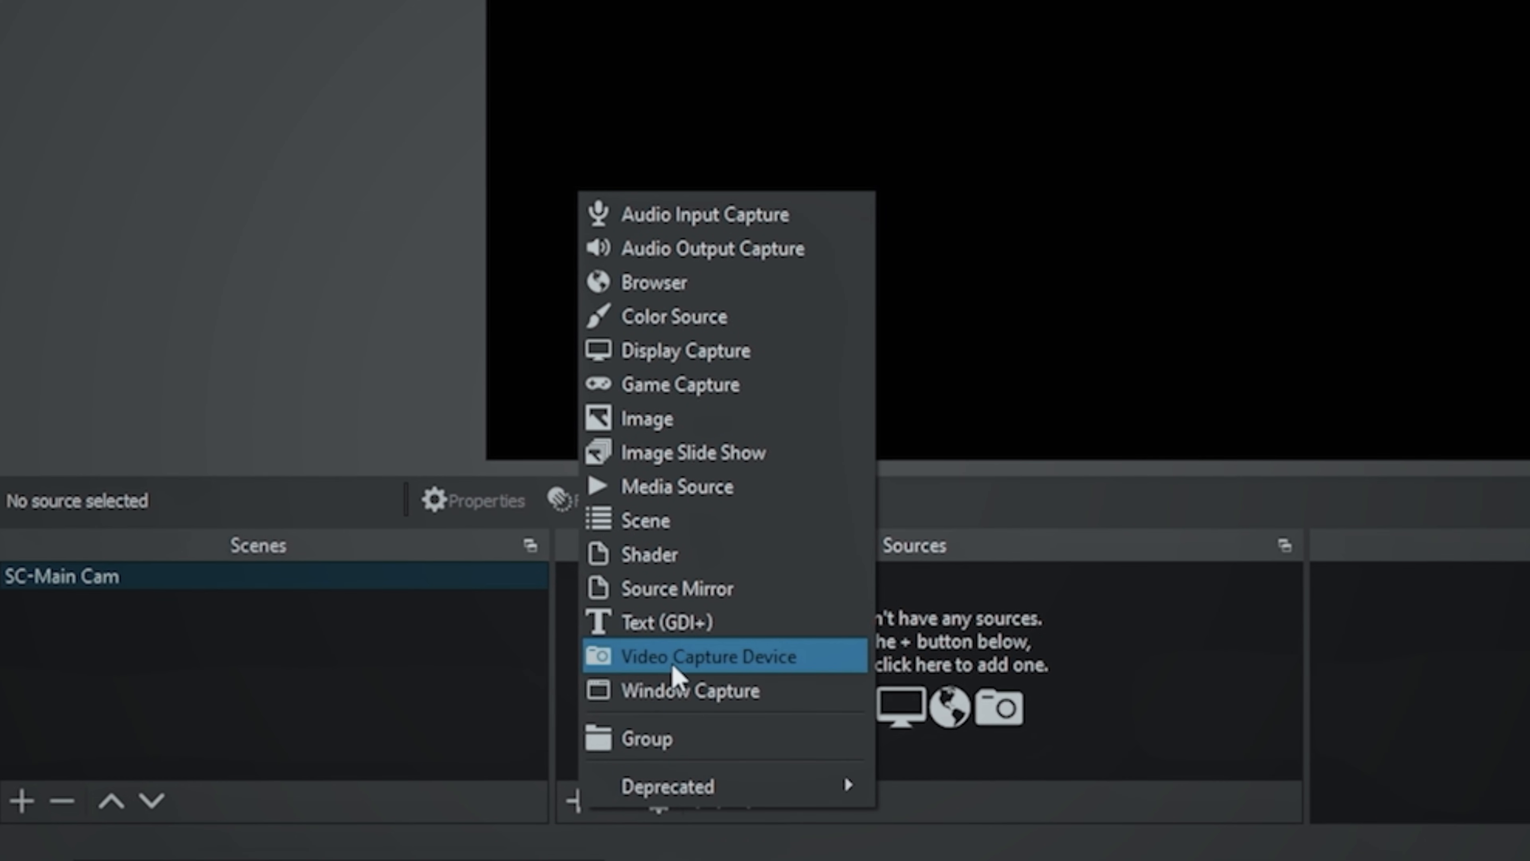
left_click(673, 657)
type("Camera")
left_click(820, 520)
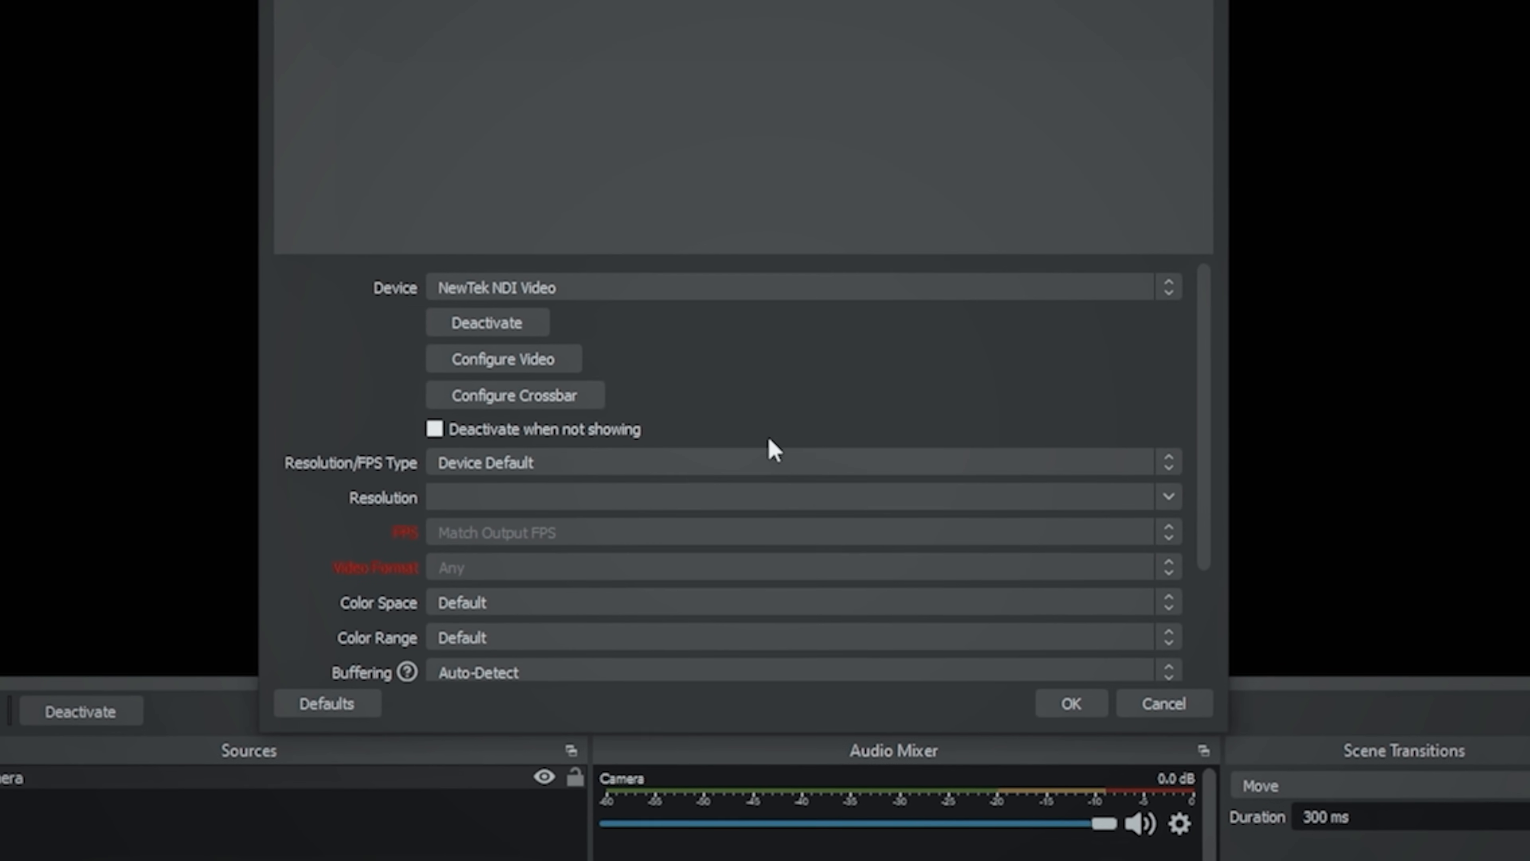
- Set the Camera source's device to Cam Link with a custom resolution of 1920x1080
left_click(730, 282)
left_click(696, 323)
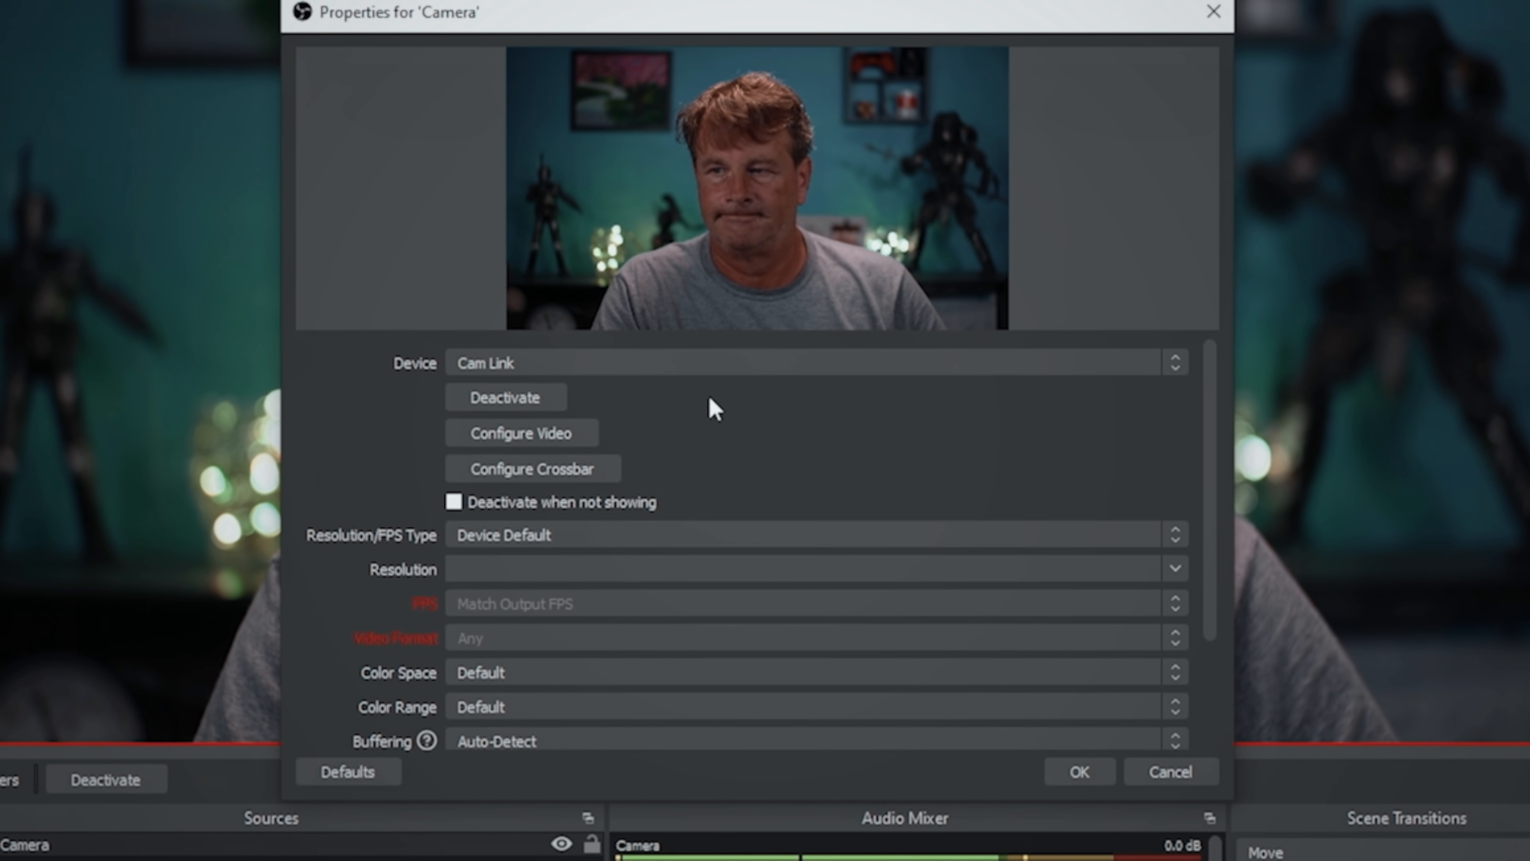
left_click(760, 534)
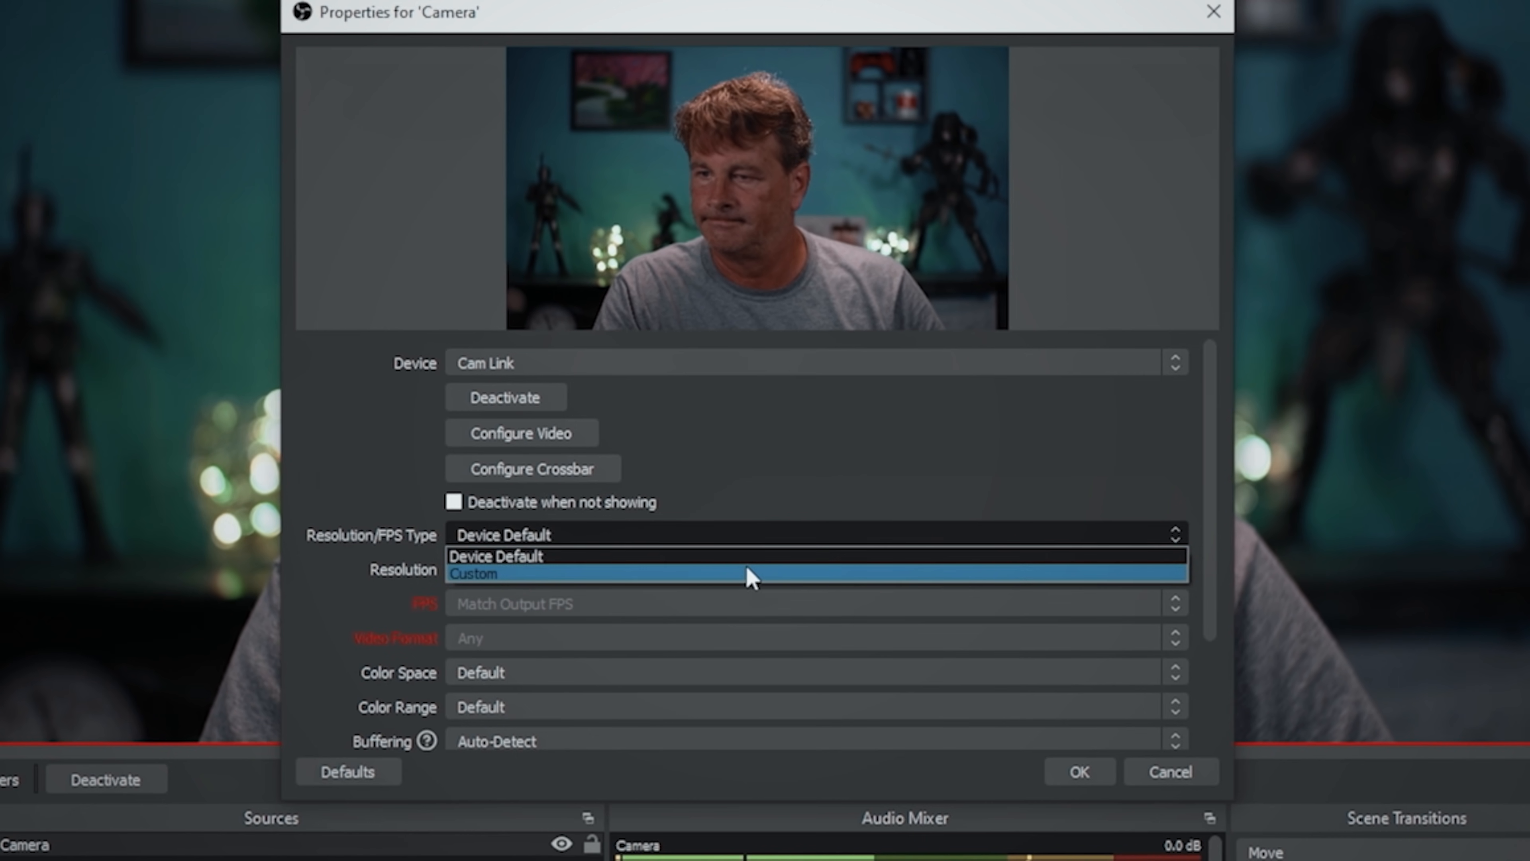
left_click(750, 575)
left_click(1175, 568)
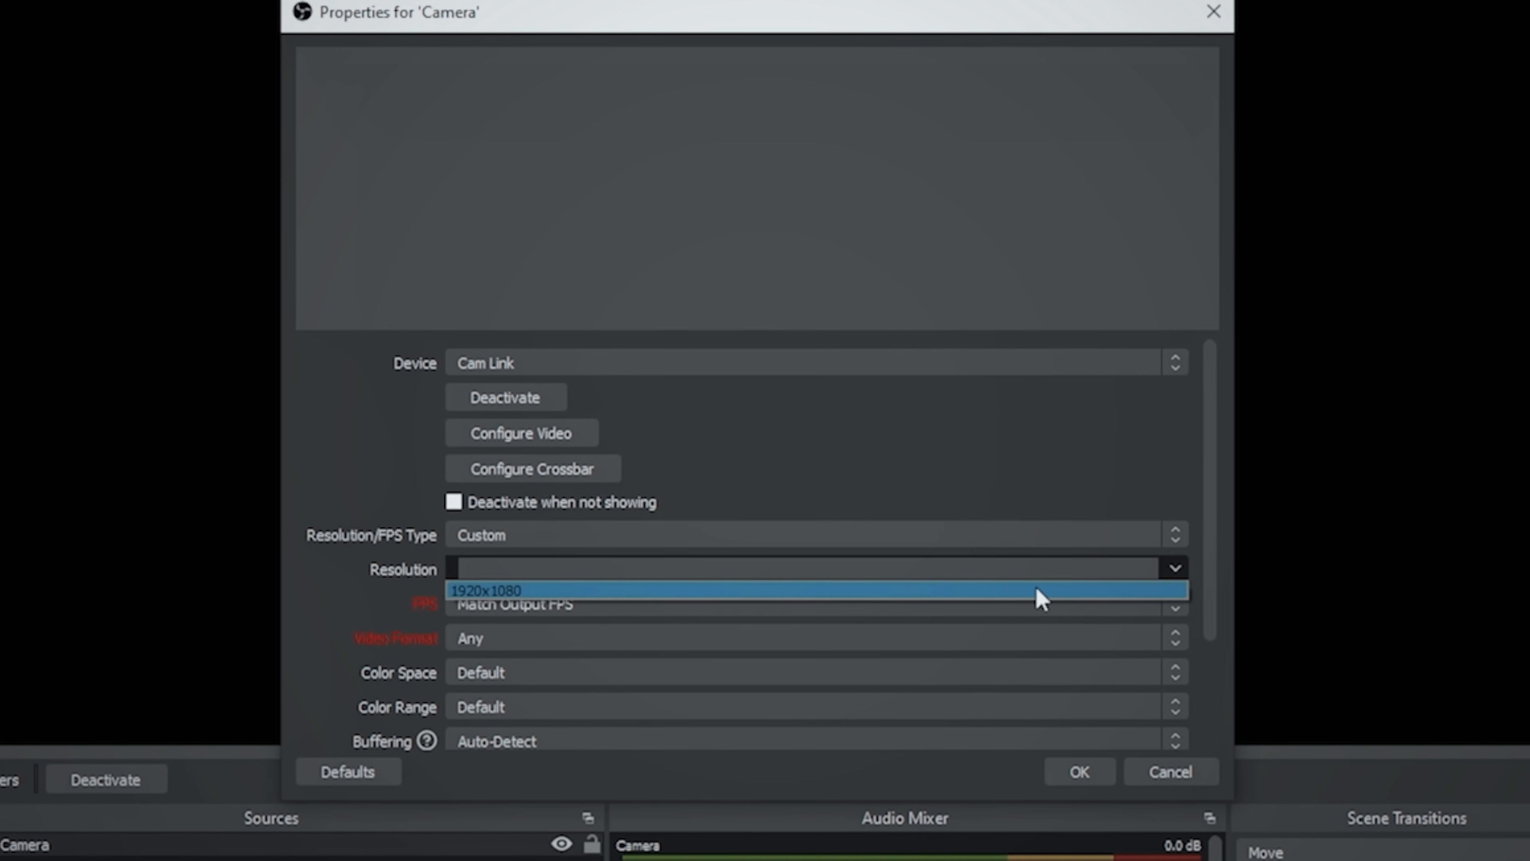
left_click(1041, 591)
- Enable a custom audio device for the Camera source, choose Digital Audio Interface (Cam Link), and accept the properties
scroll(1212, 538, "down", 3)
left_click(567, 725)
scroll(727, 749, "down", 1)
left_click(723, 727)
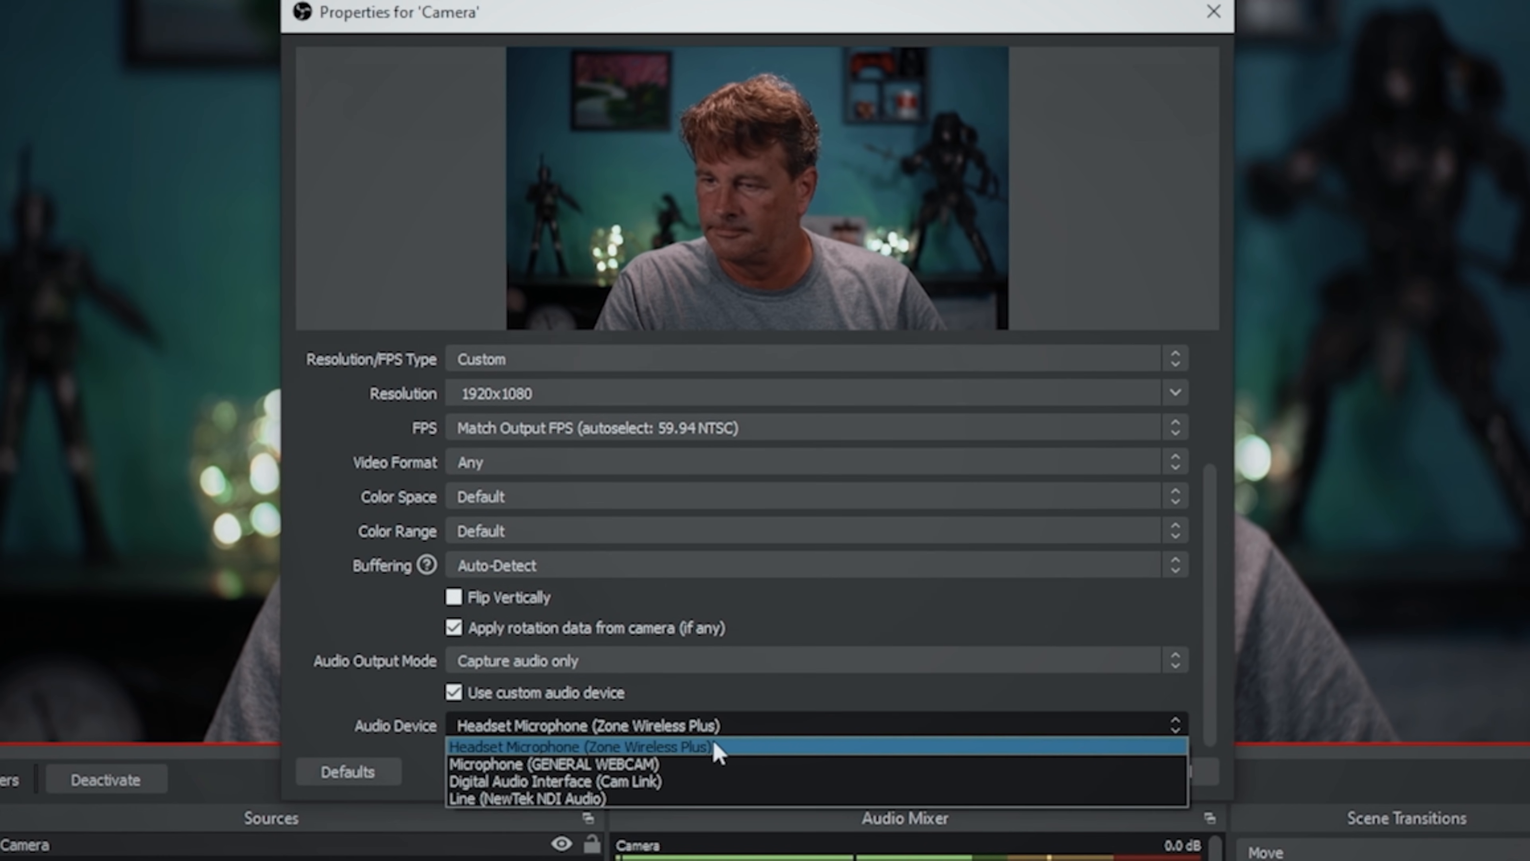
left_click(702, 781)
left_click(1071, 773)
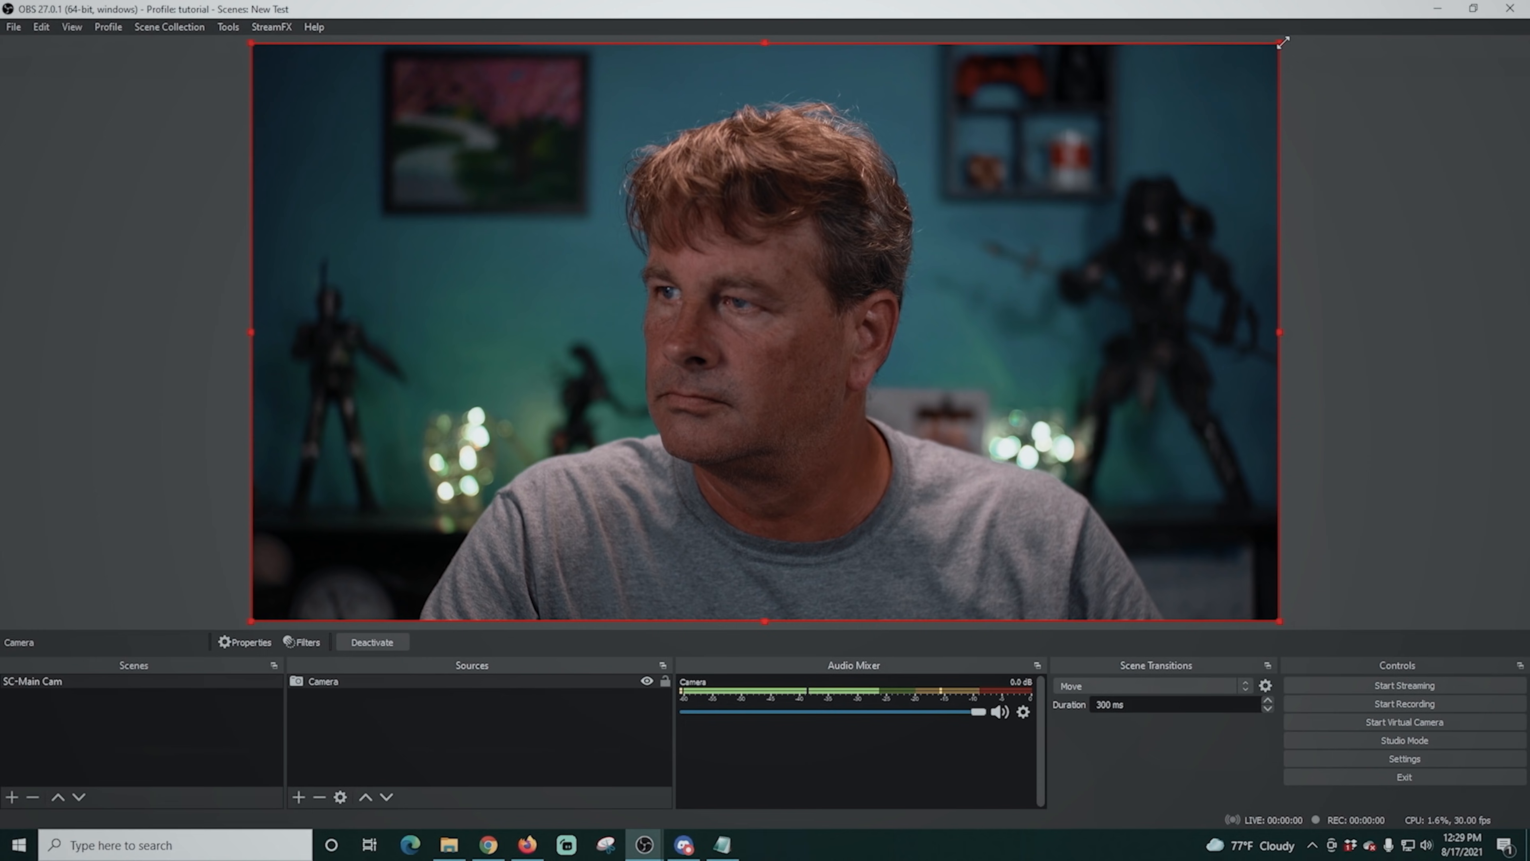
- Shrink the camera image slightly and center it on the canvas, leaving a margin on all sides
left_click_drag(1282, 42, 1172, 99)
left_click_drag(905, 212, 953, 164)
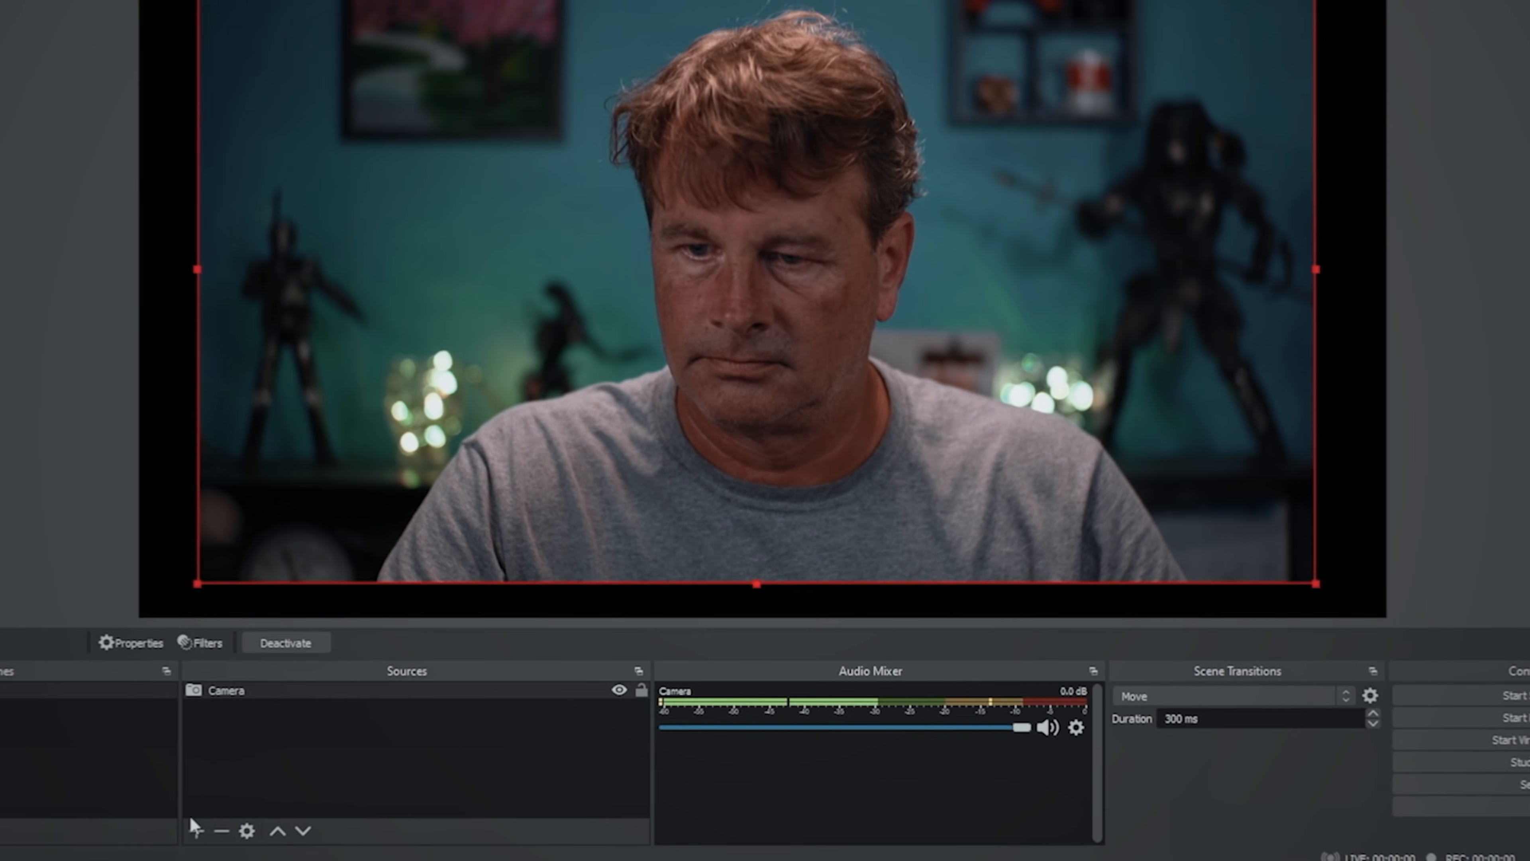
- Add a new color source named Border to the SC-Main Cam scene
left_click(298, 797)
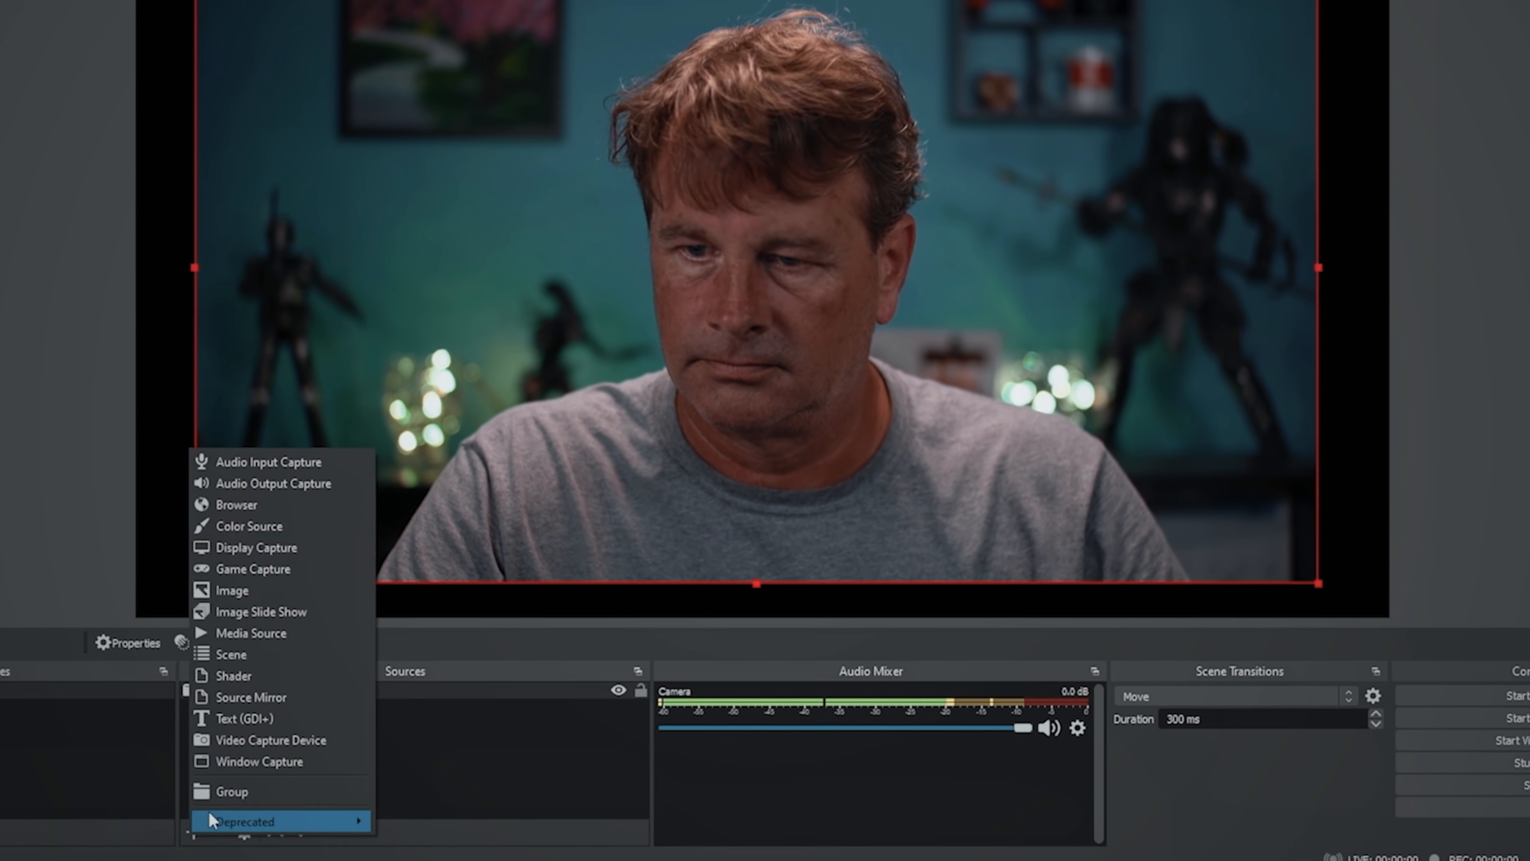
left_click(295, 534)
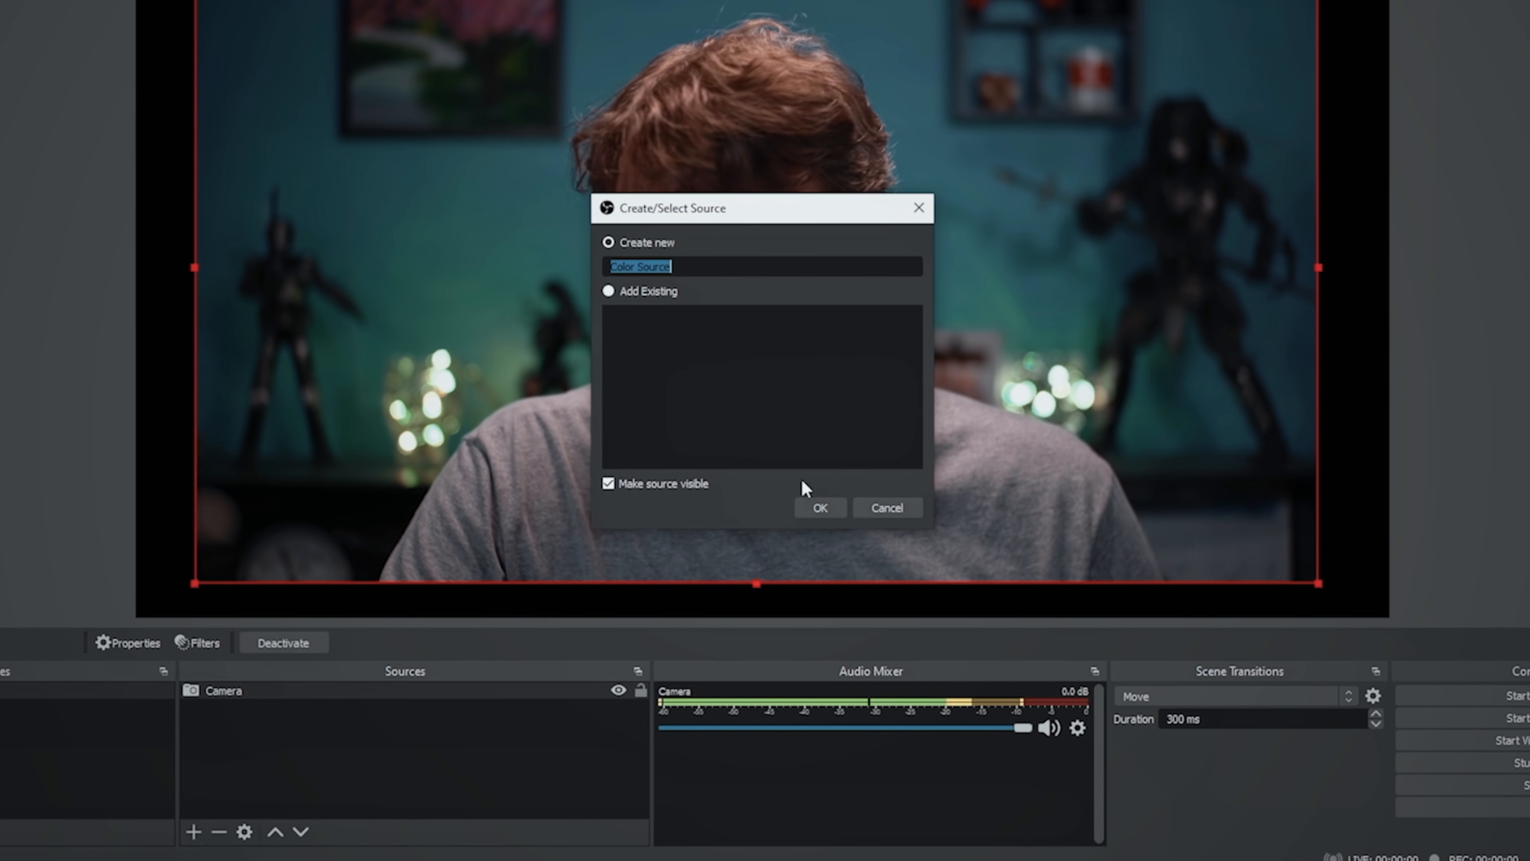
type("Border")
left_click(820, 508)
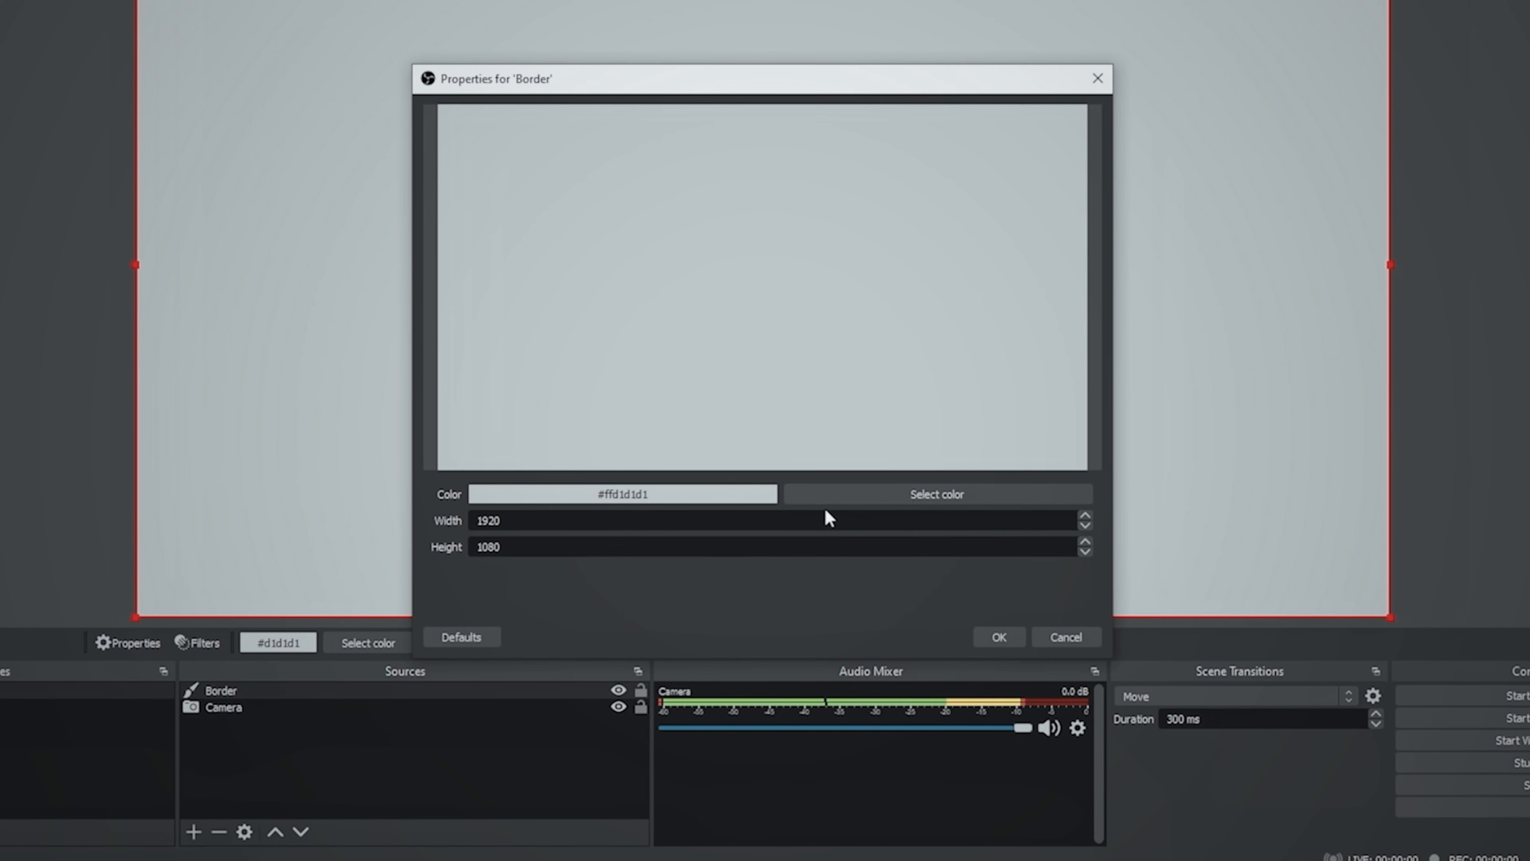
- Set the Border source's color to yellow (#ffff00) and accept its properties
left_click(948, 495)
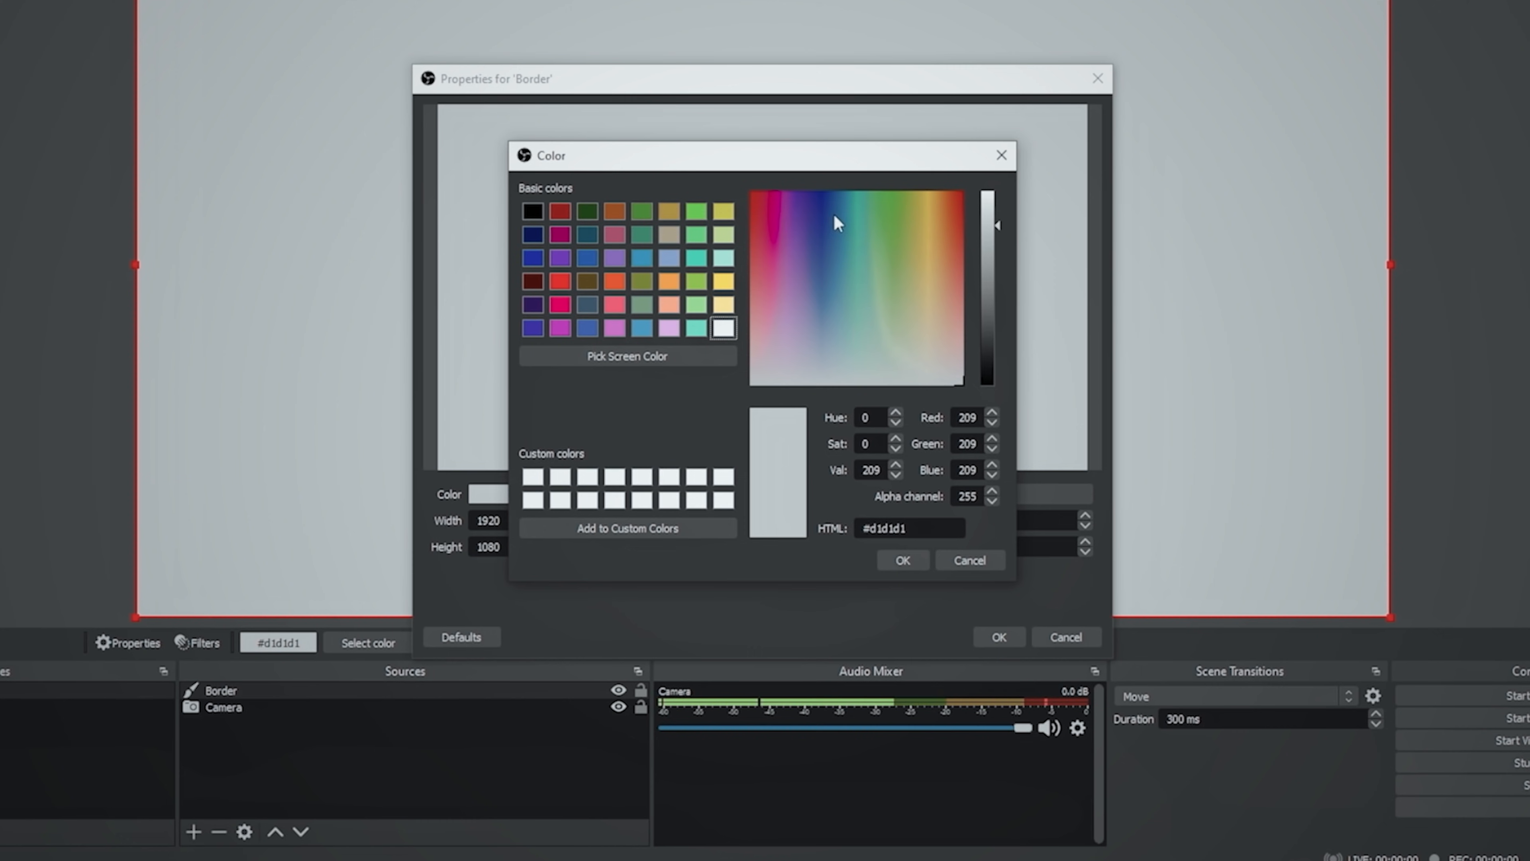
left_click(916, 199)
left_click_drag(919, 200, 1005, 196)
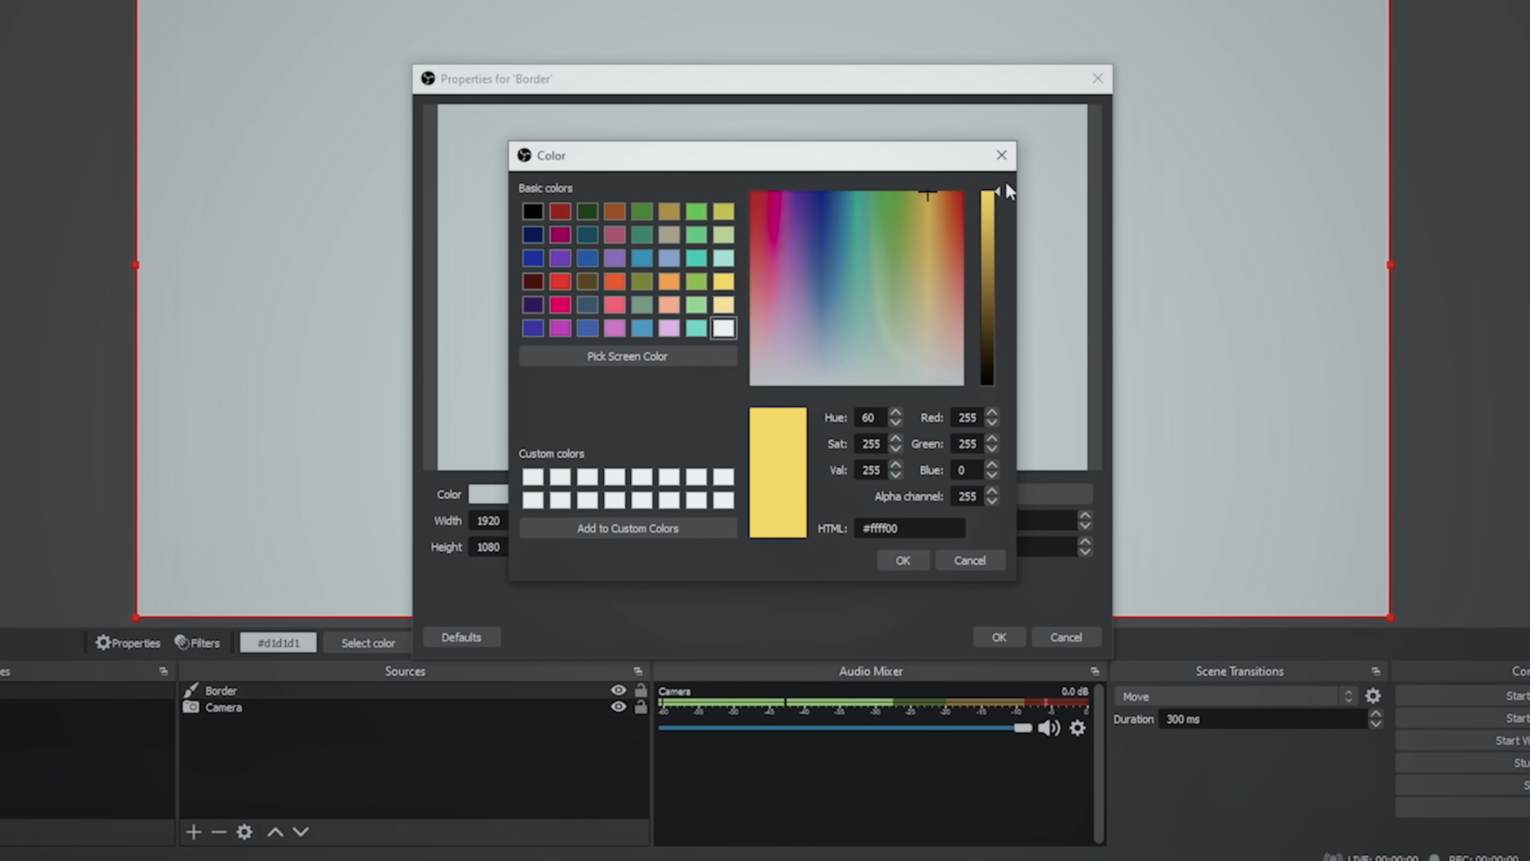
left_click(903, 560)
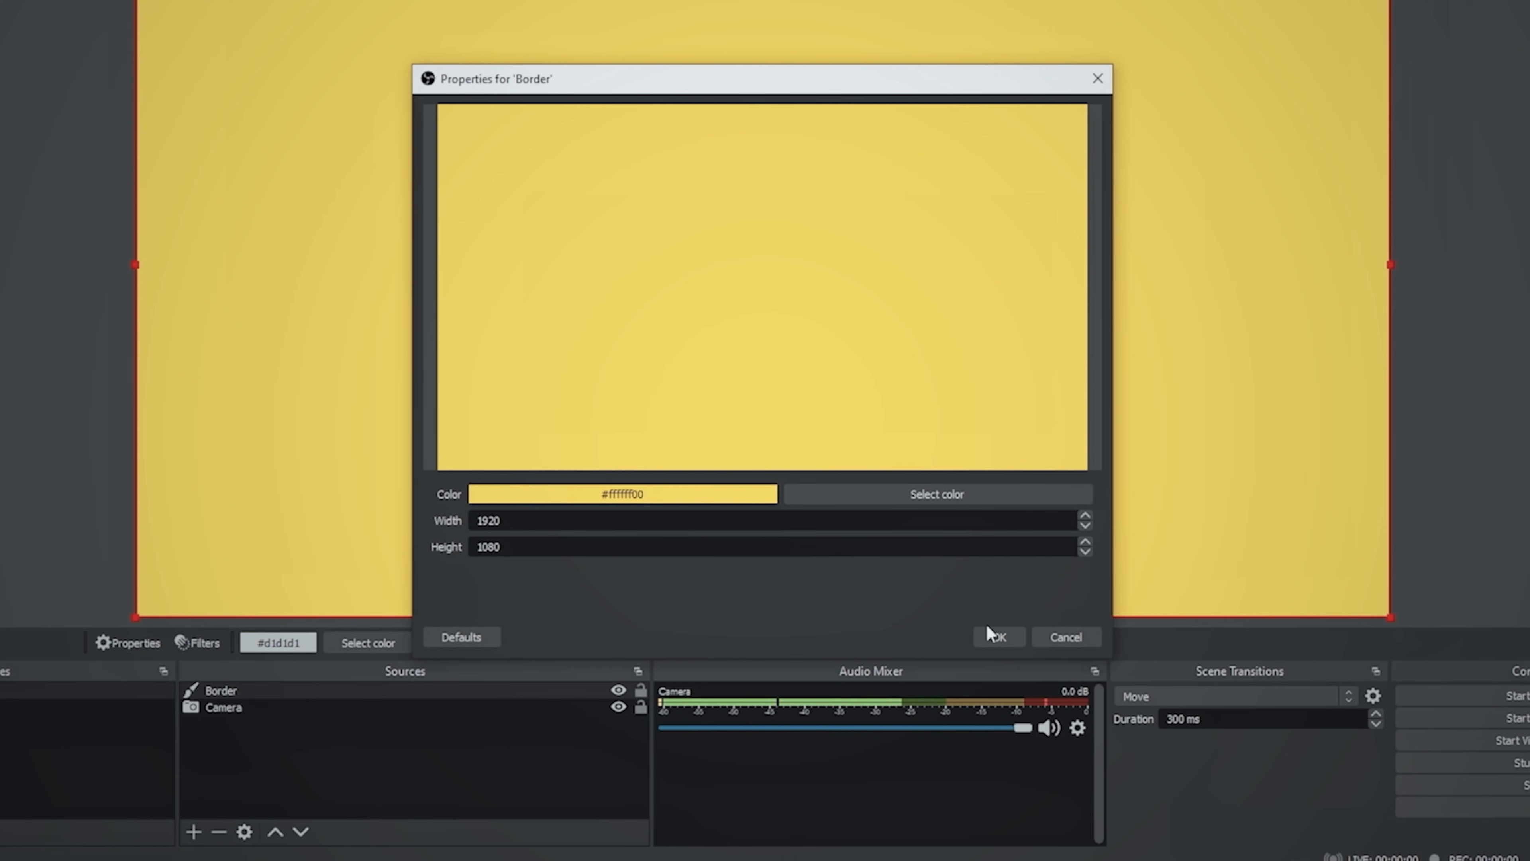
left_click(994, 634)
- Place Border beneath Camera and resize it to form a thin, even yellow frame around the camera image
left_click_drag(273, 692, 276, 731)
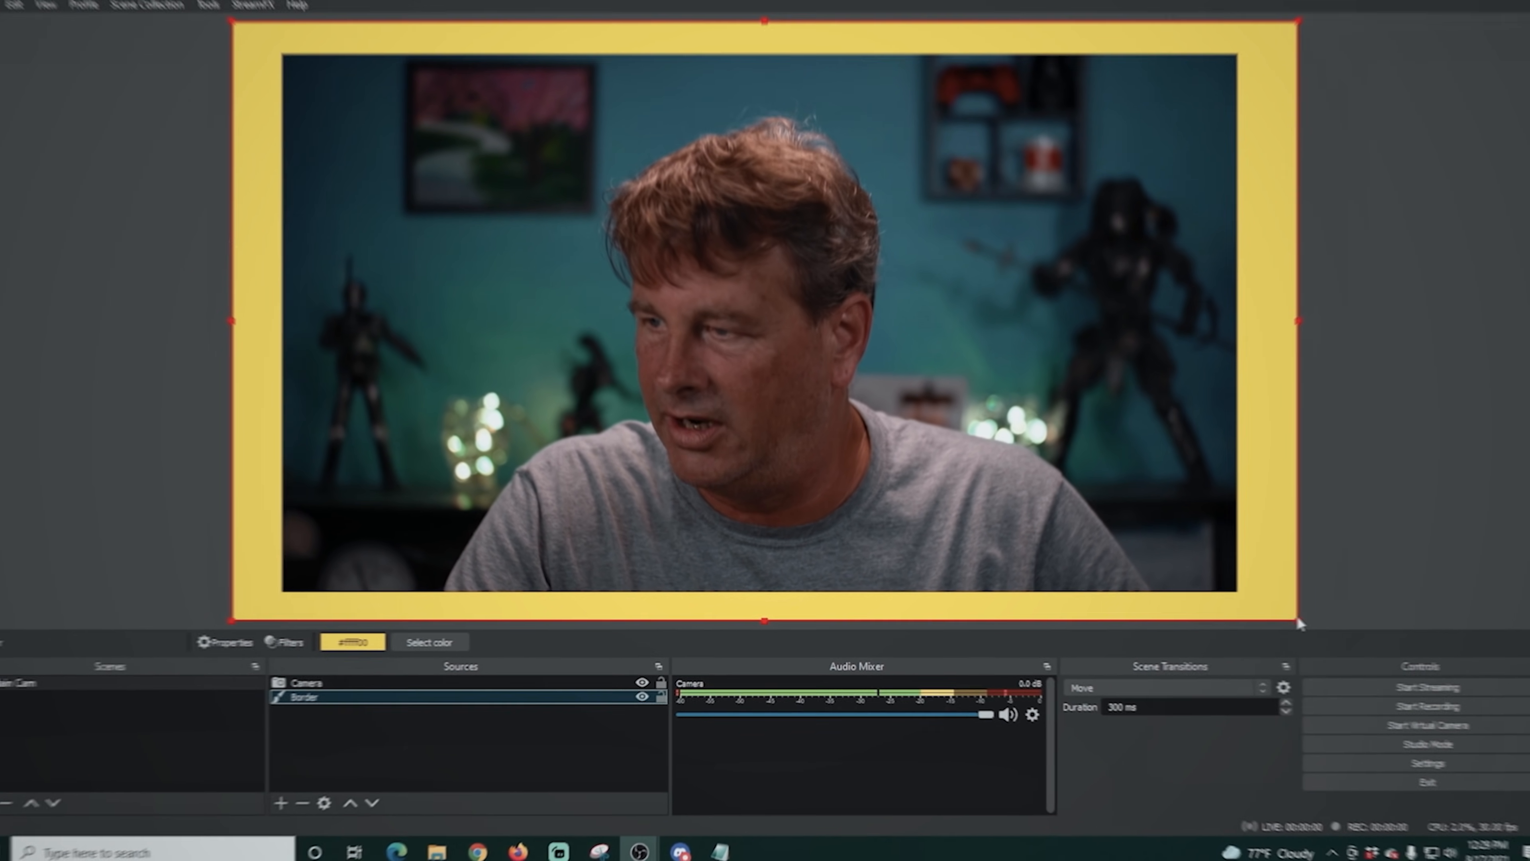
left_click_drag(1390, 613, 1321, 567)
left_click_drag(1222, 579, 1170, 542)
left_click_drag(775, 454, 817, 502)
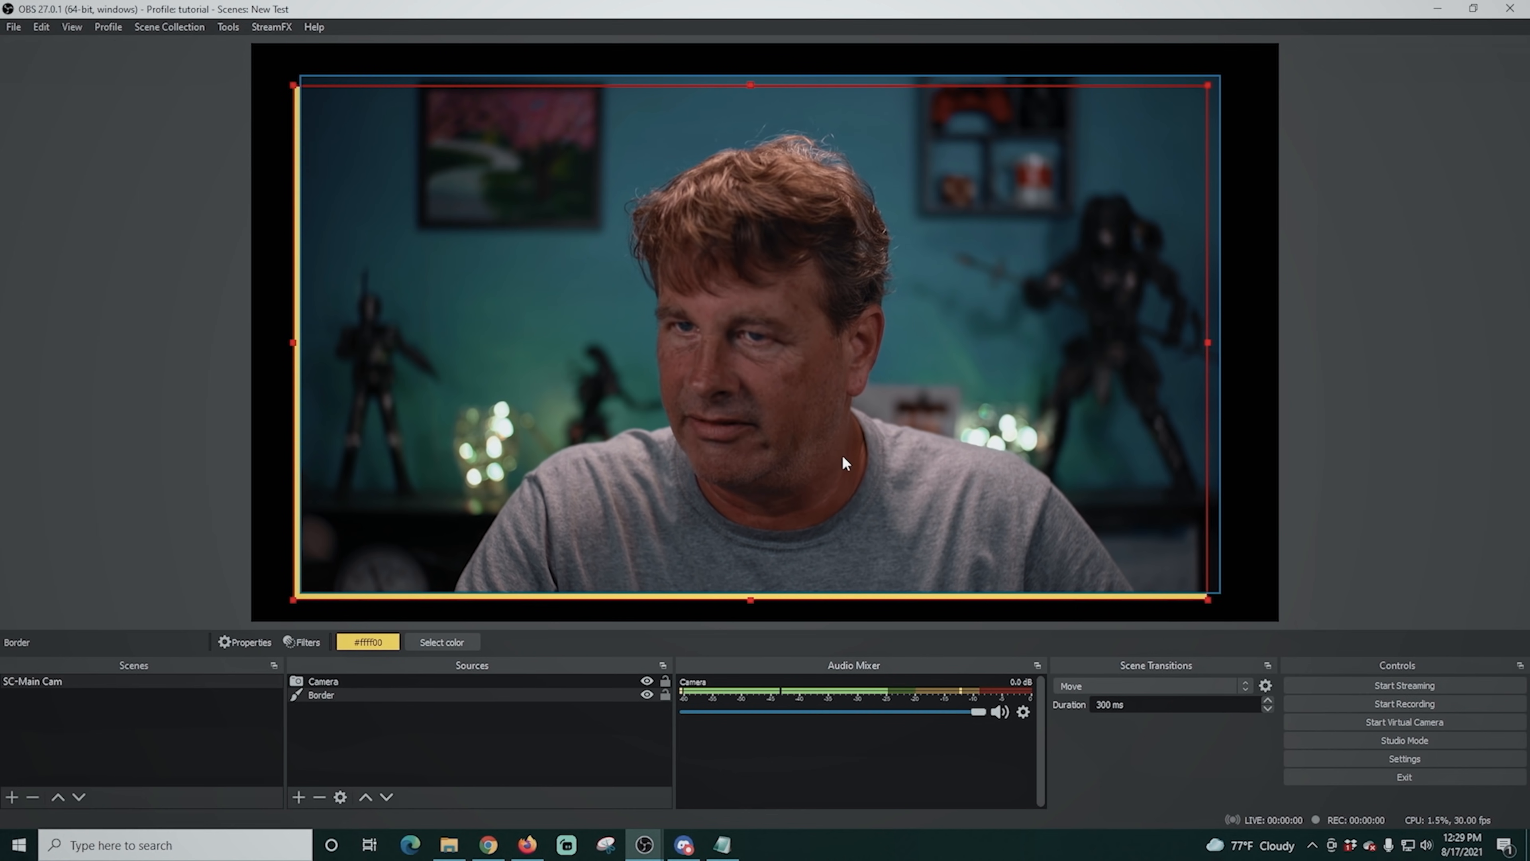
left_click_drag(1208, 84, 1220, 67)
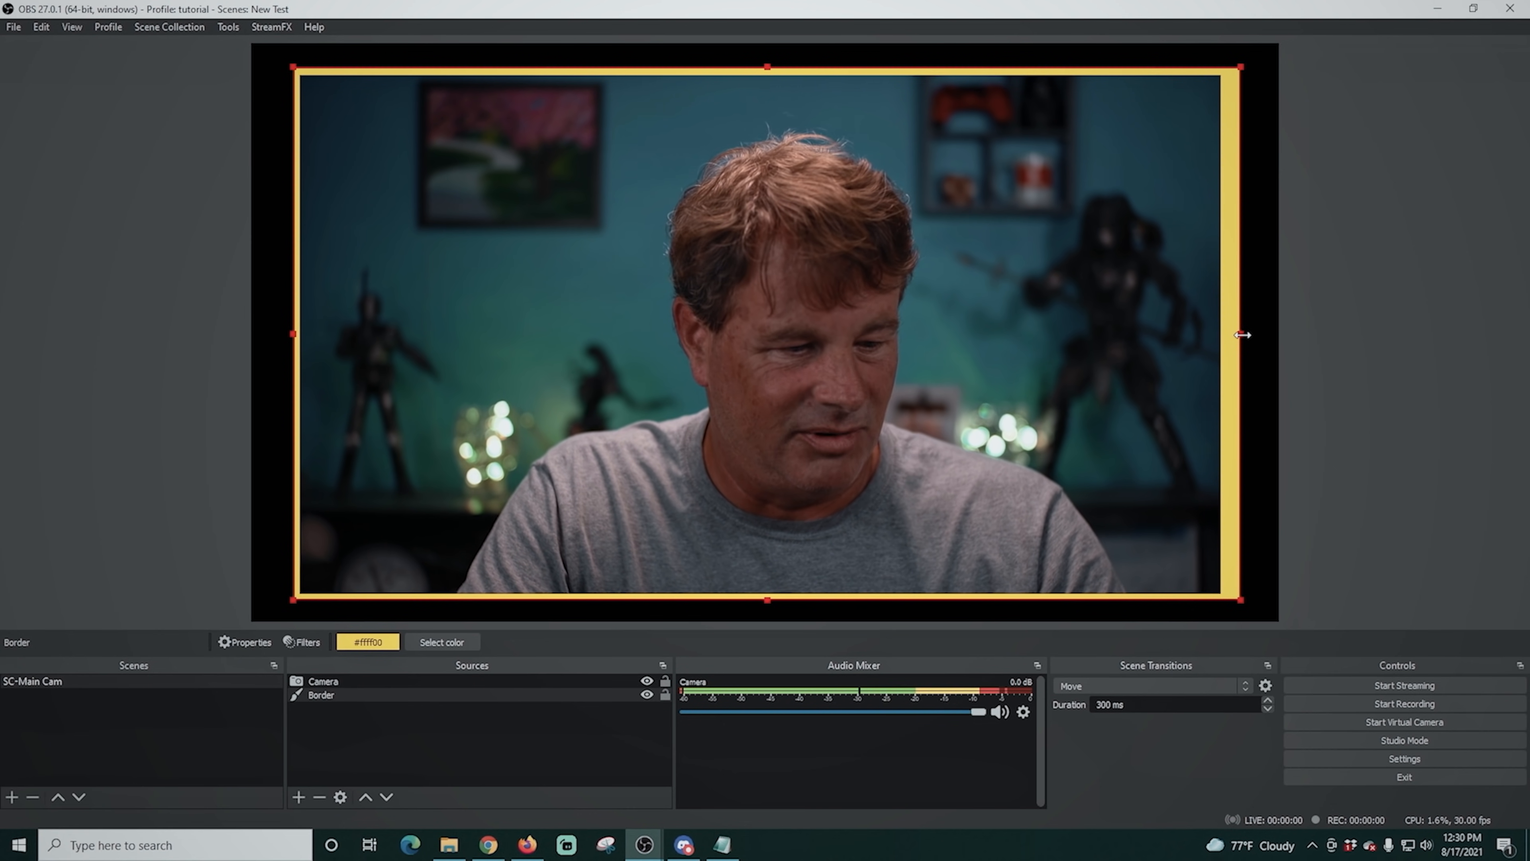
left_click_drag(1243, 335, 1229, 336)
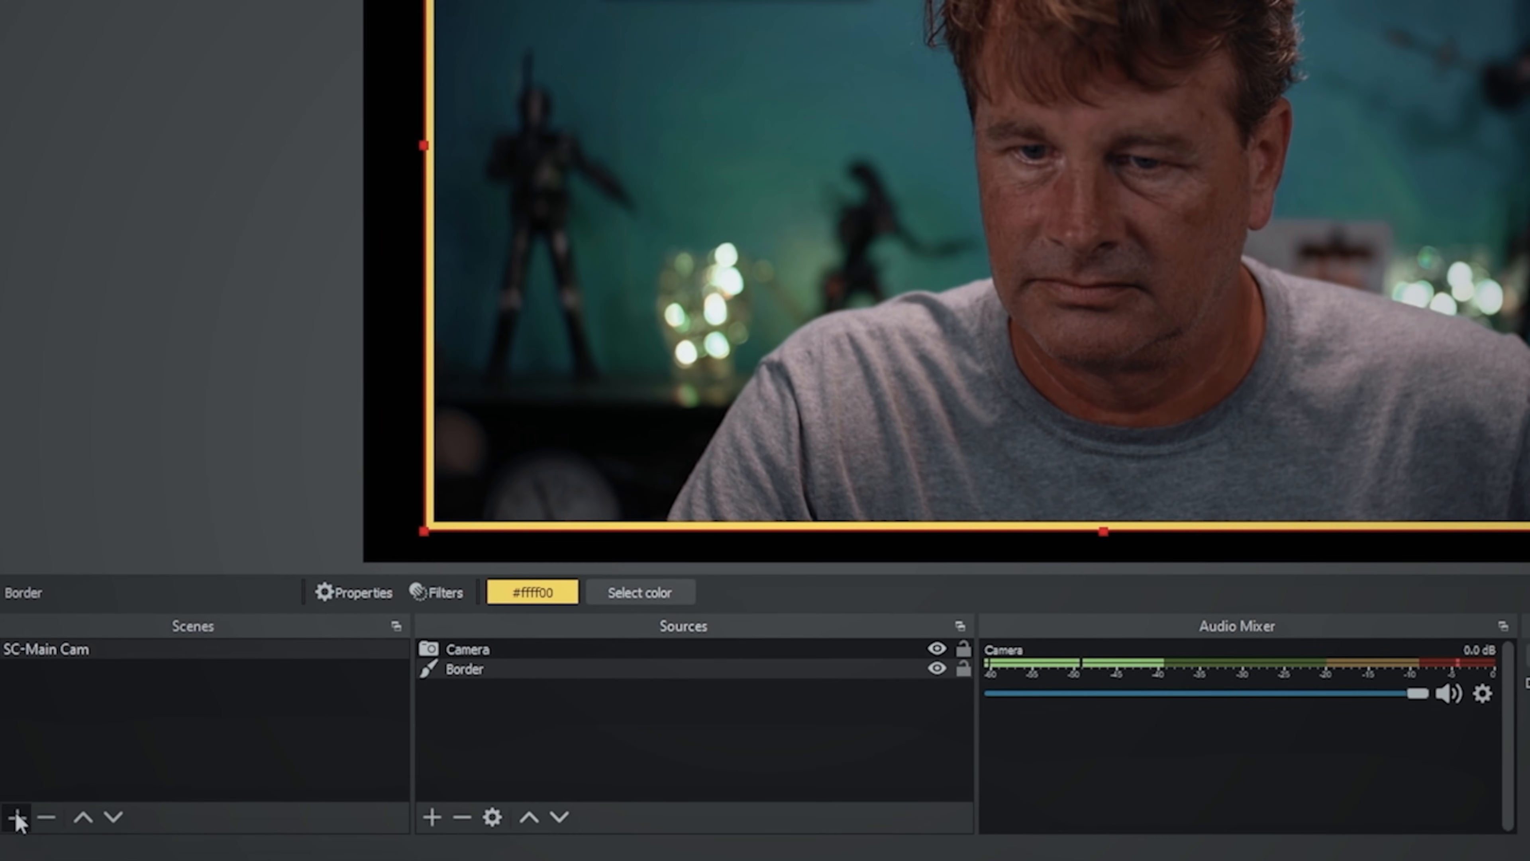
- Create a new scene named Scene and add the SC-Main Cam scene to it as a source
left_click(17, 817)
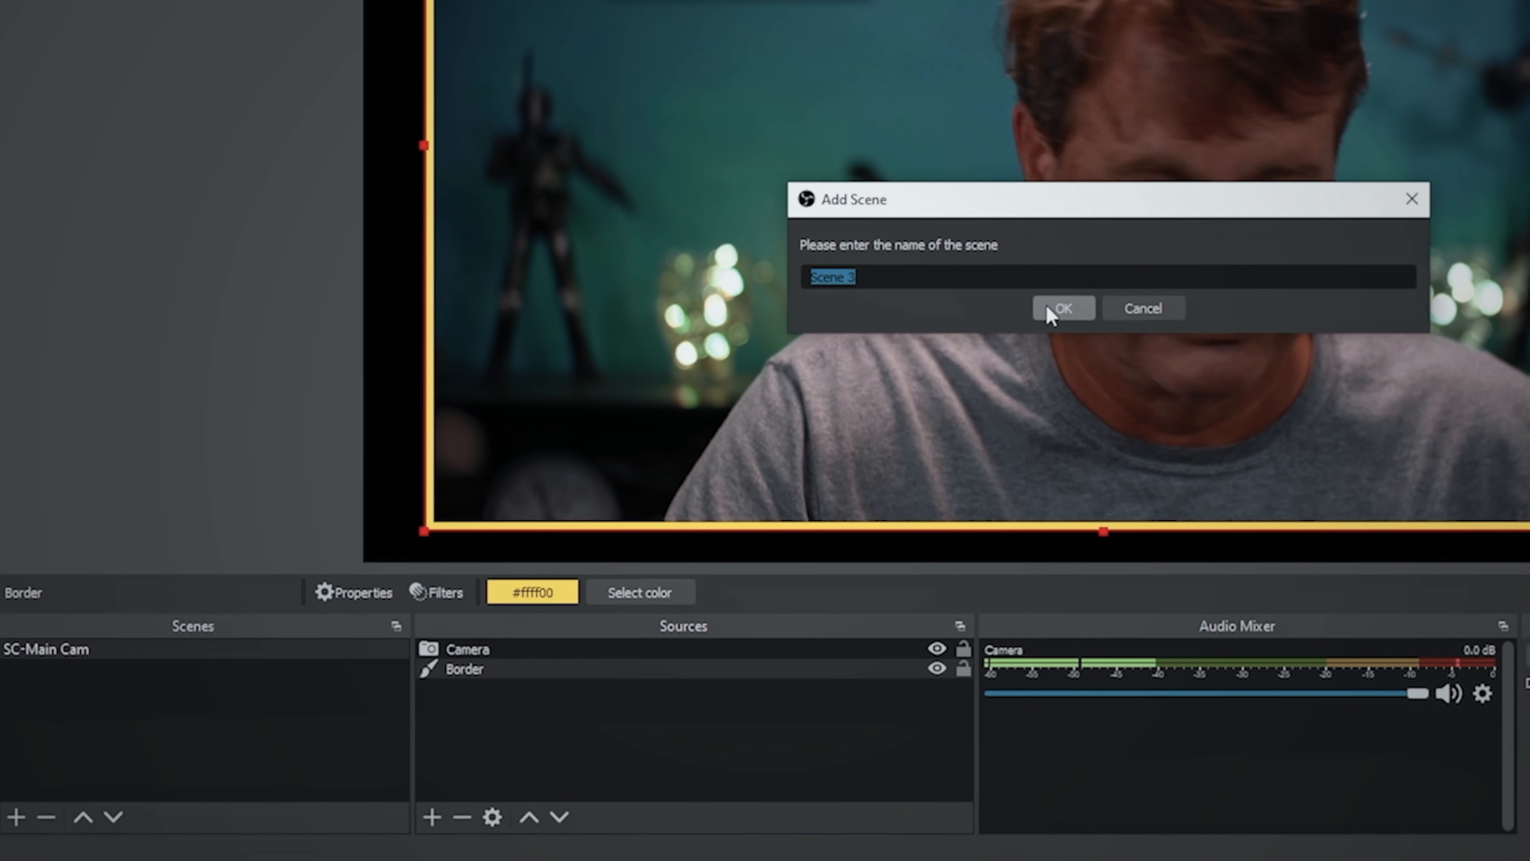
type("Scene")
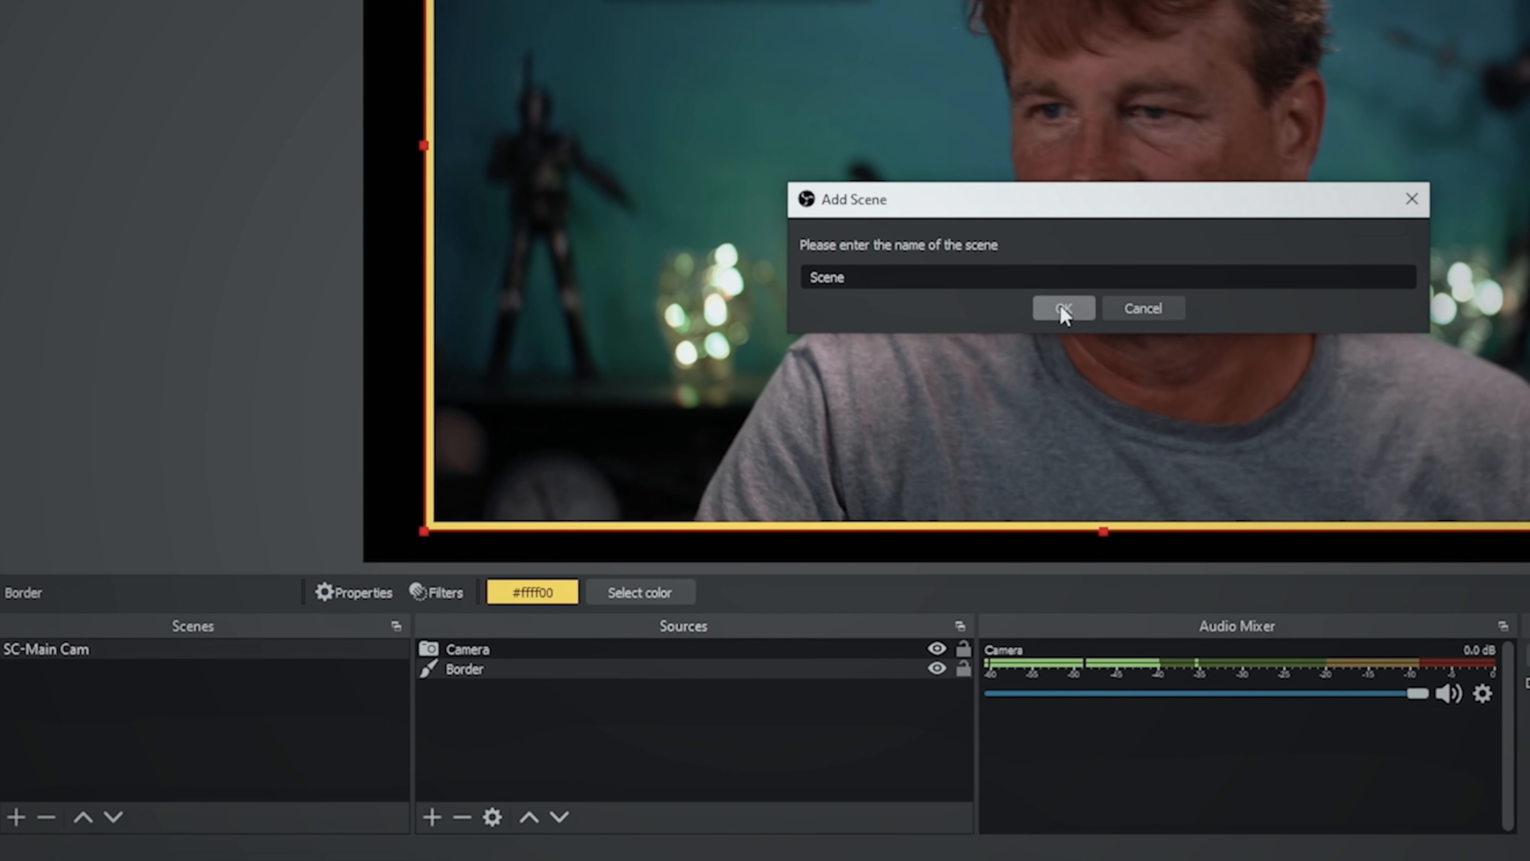
left_click(1062, 310)
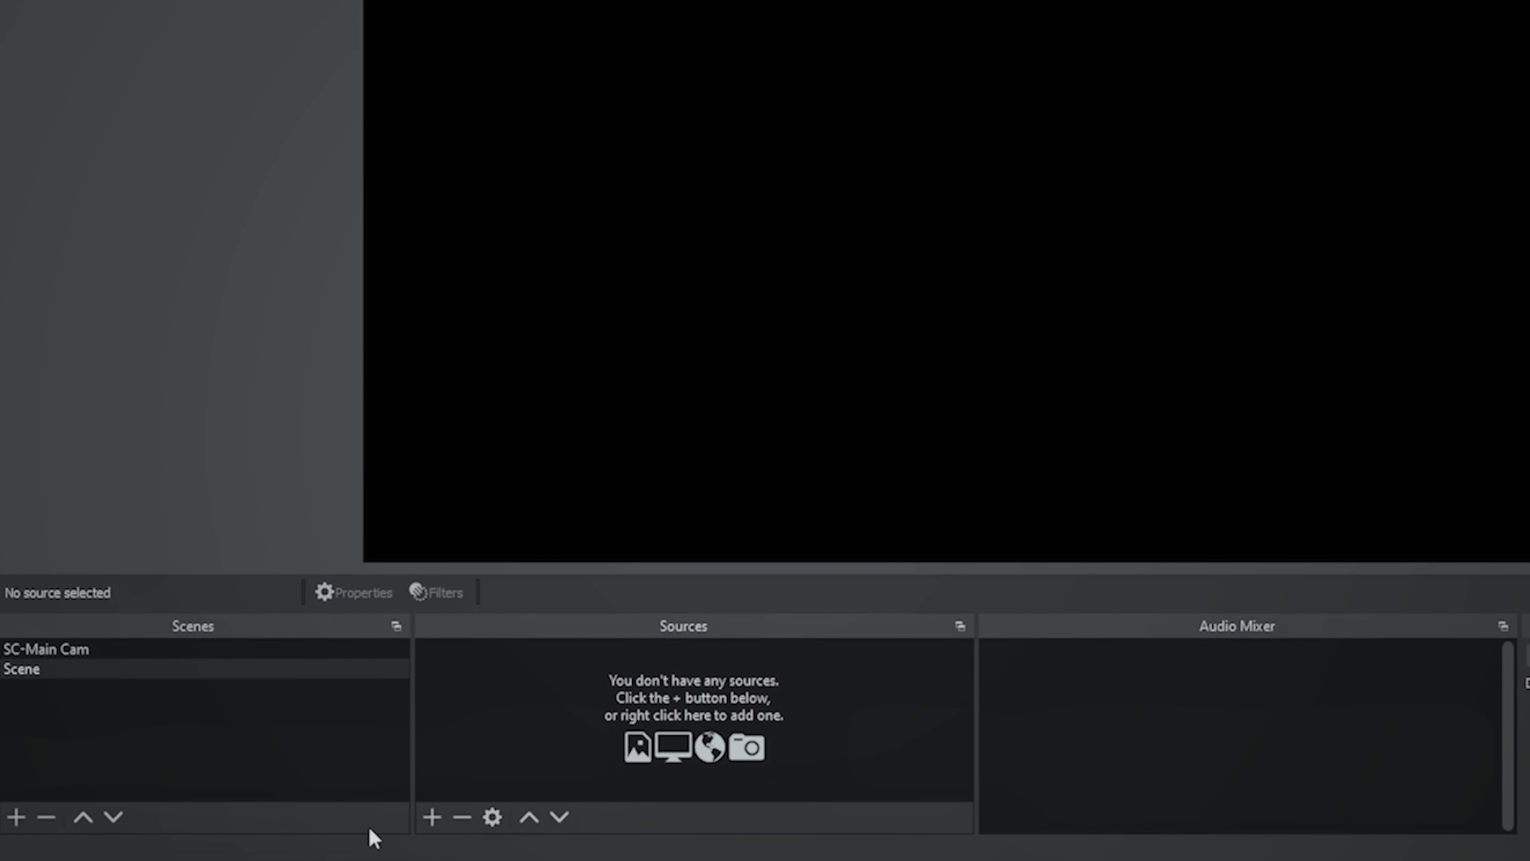
left_click(432, 817)
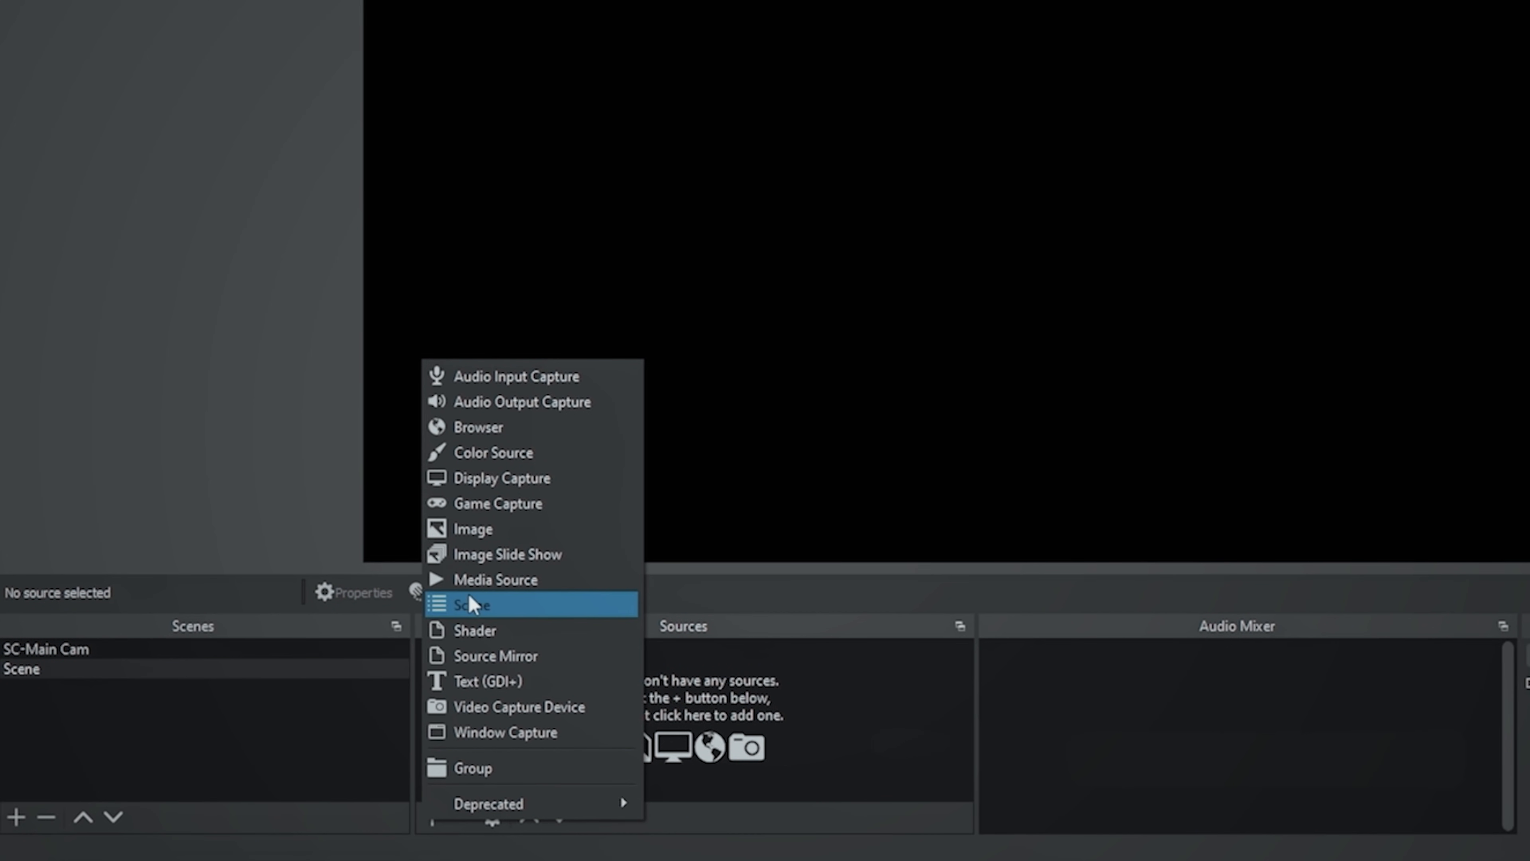
left_click(471, 606)
left_click(593, 288)
left_click(808, 507)
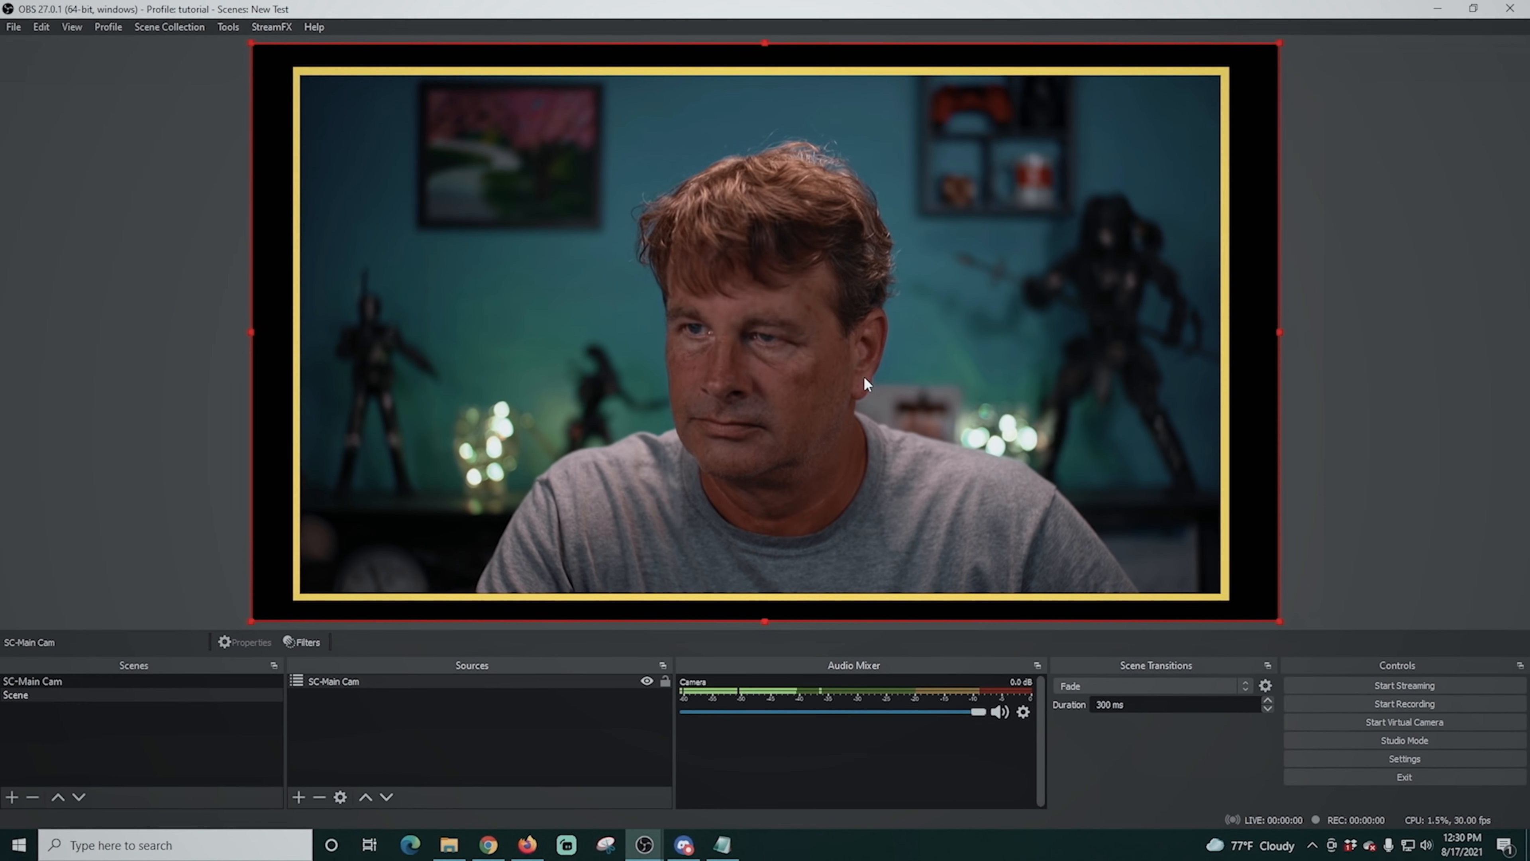
- Shrink the nested SC-Main Cam source and position it near the canvas's lower-left corner
left_click_drag(1279, 41, 840, 292)
left_click_drag(403, 427, 419, 440)
left_click_drag(849, 282, 689, 375)
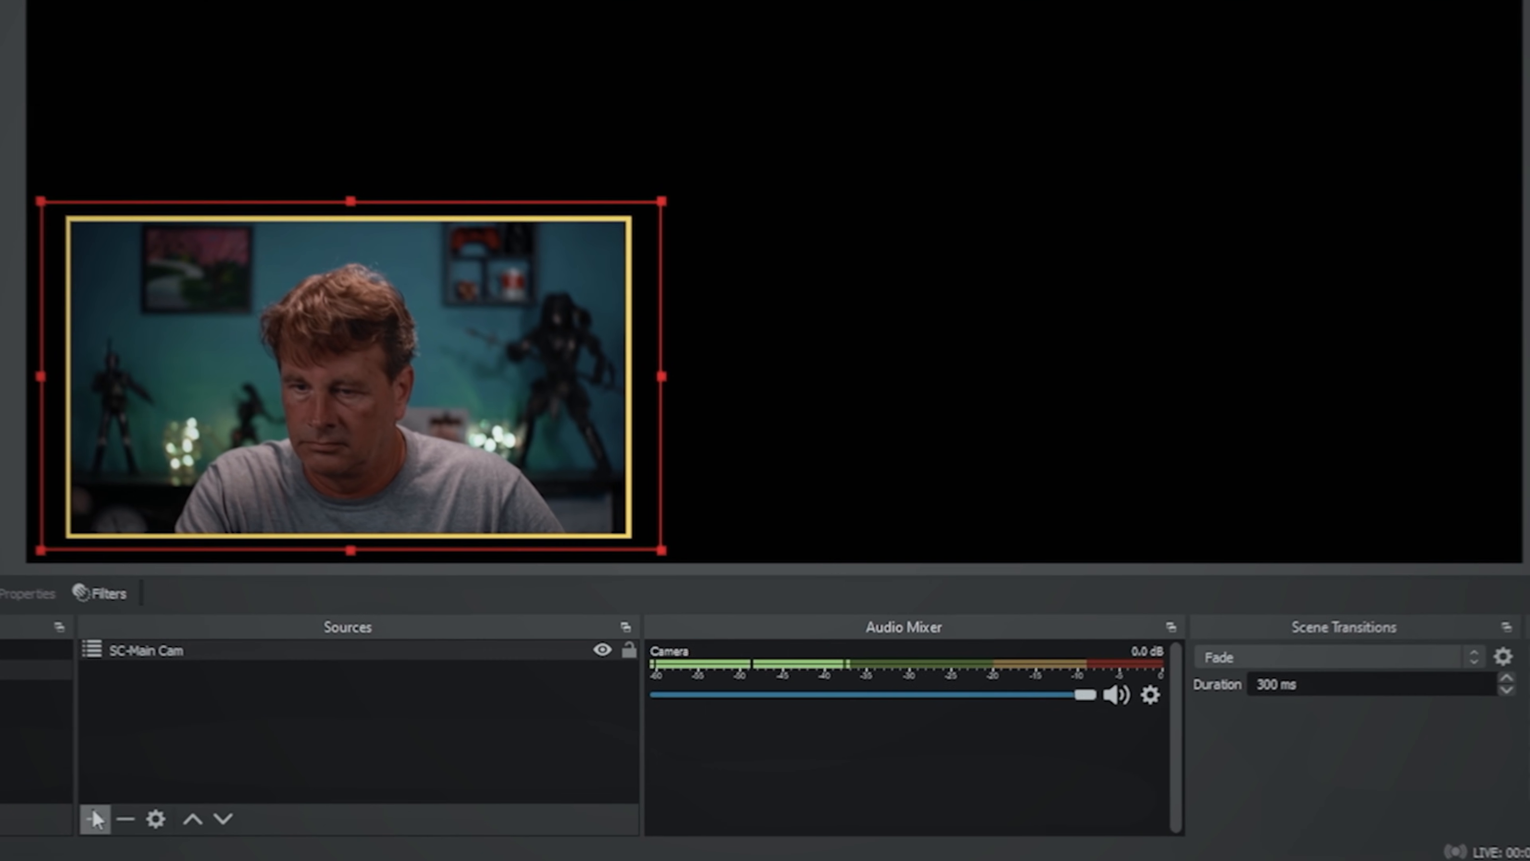
- Add a Display Capture source showing Display 3: 1920x1080 @ -906,-1080 and order it beneath SC-Main Cam
left_click(299, 797)
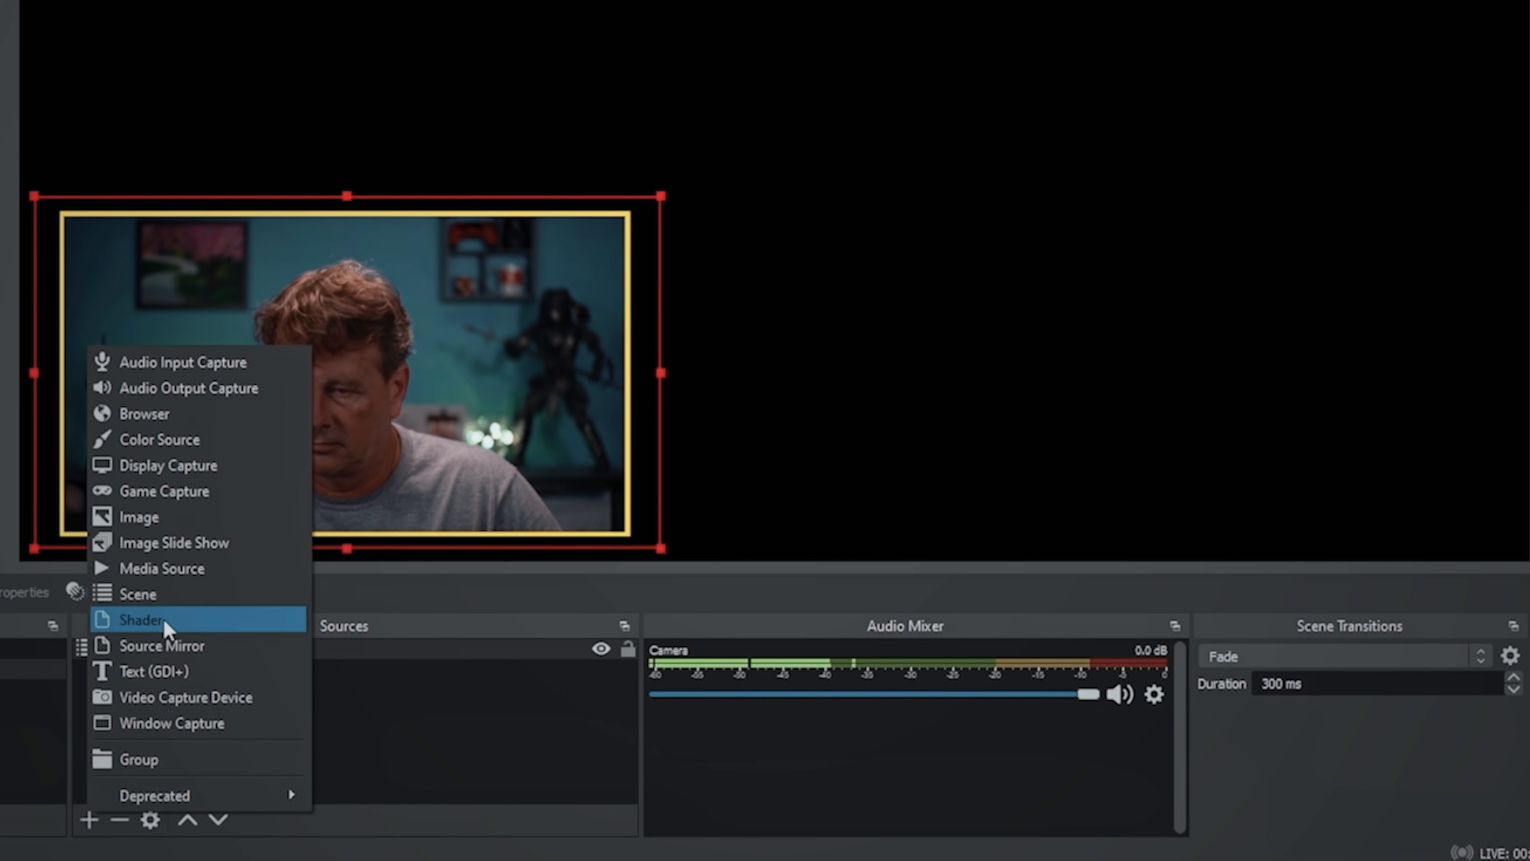
left_click(155, 466)
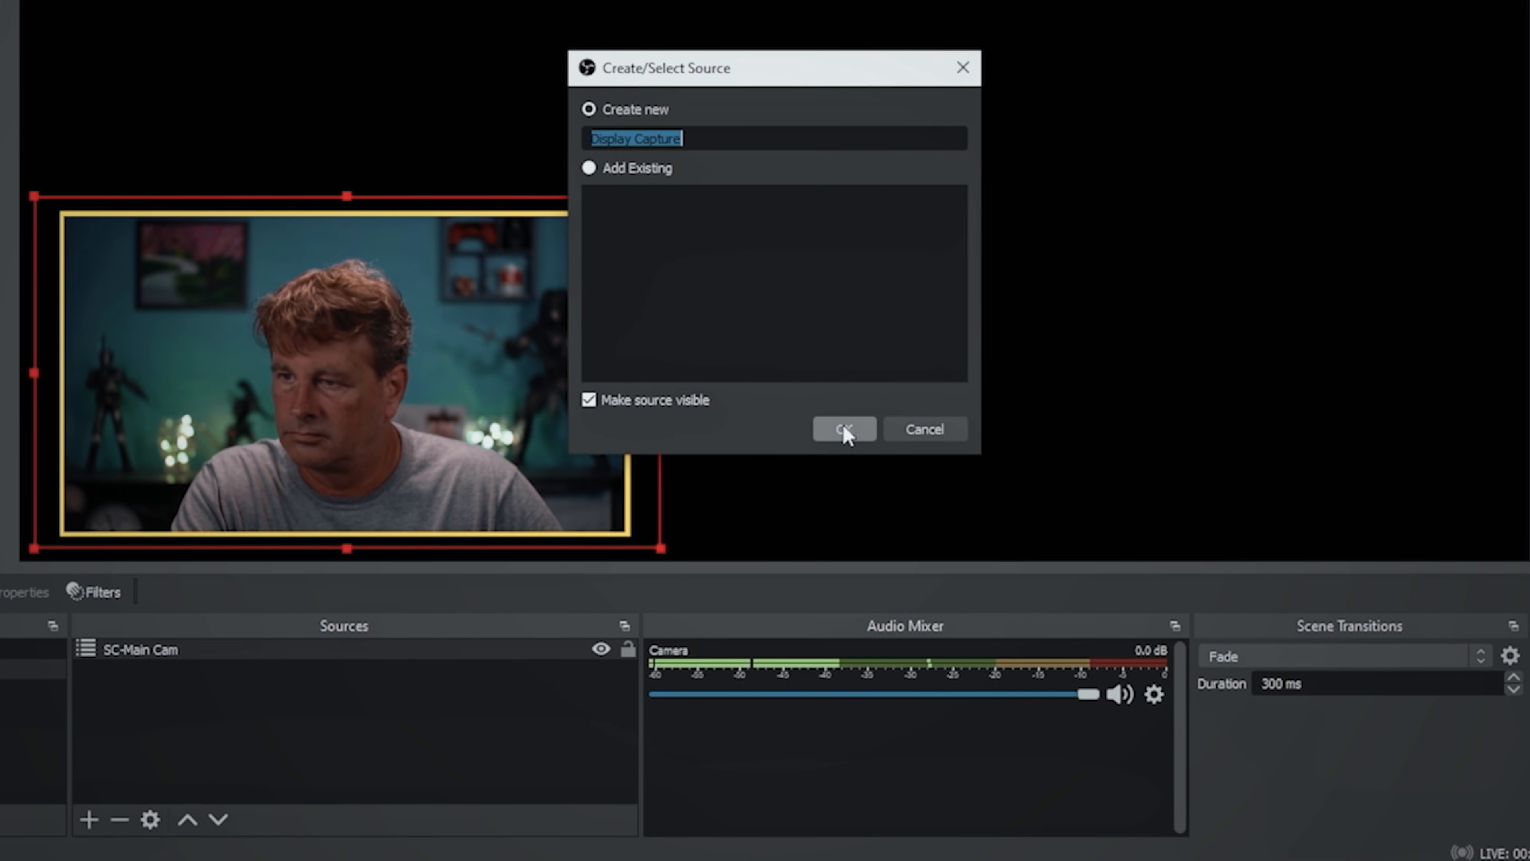
left_click(844, 429)
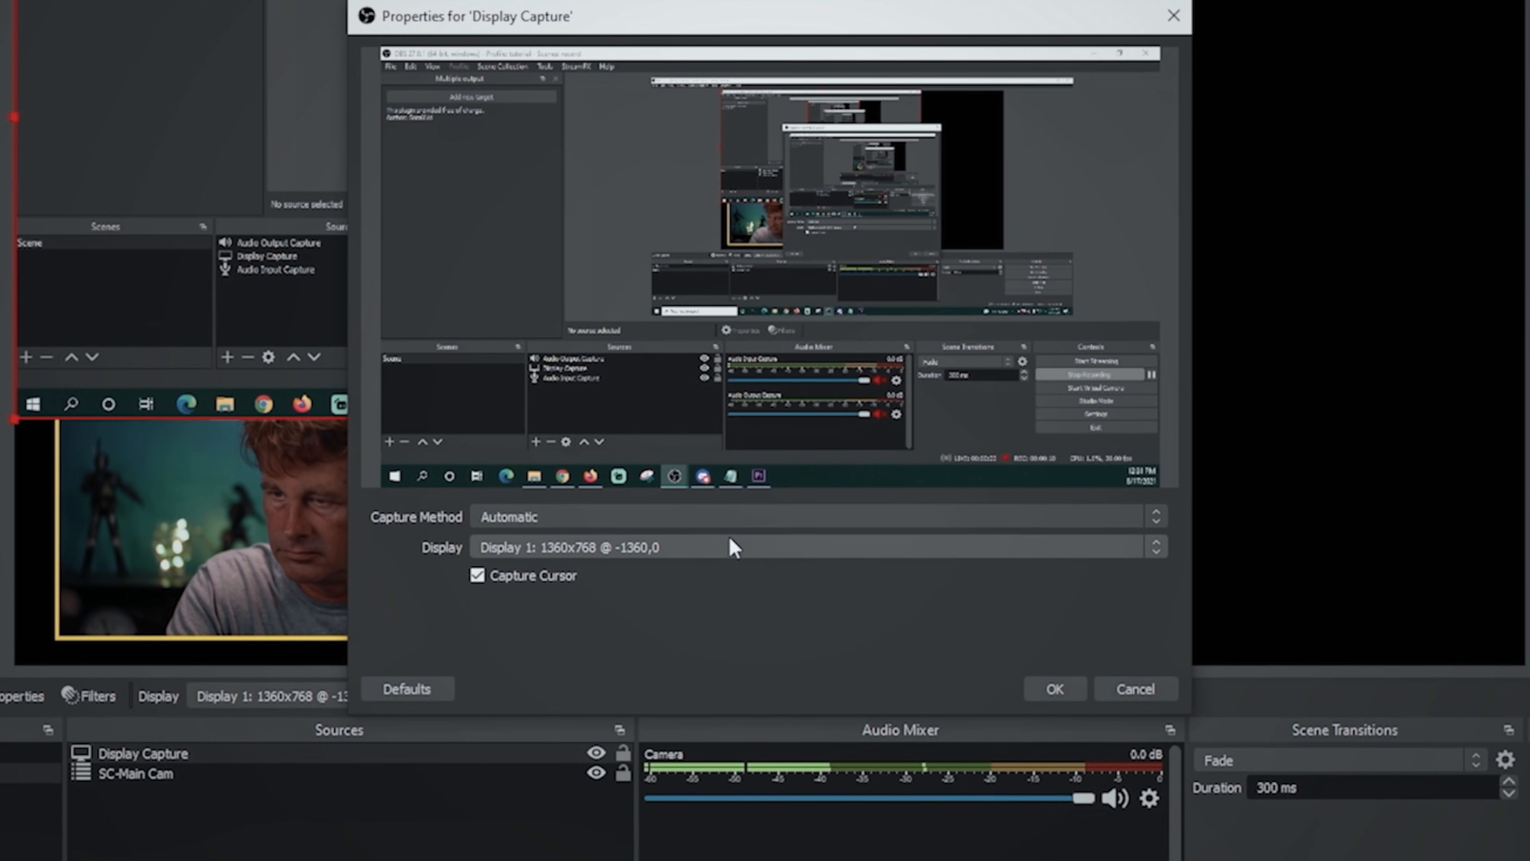
left_click(729, 541)
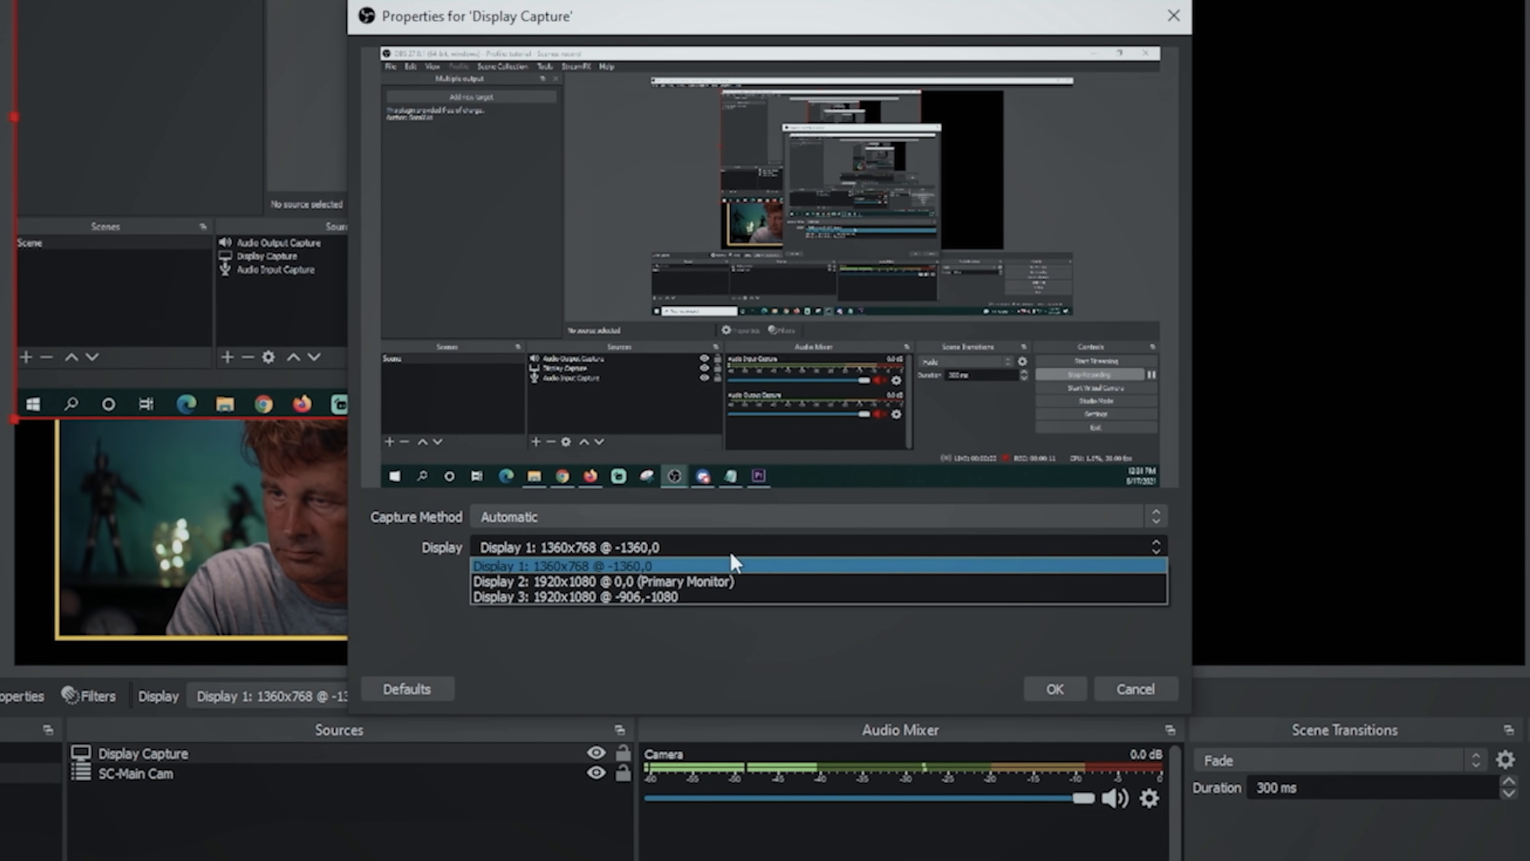
left_click(726, 595)
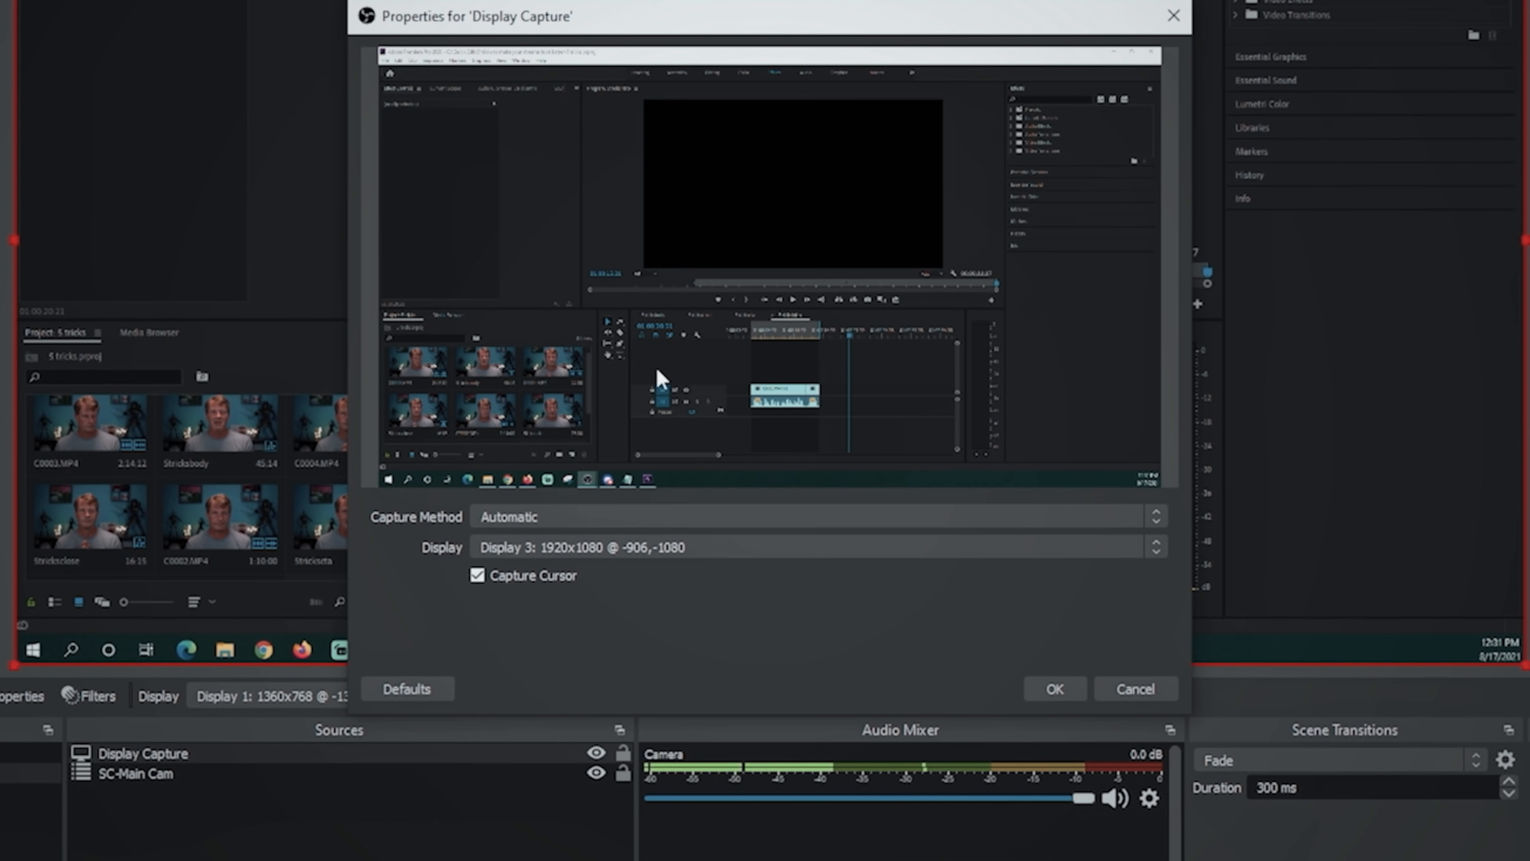
left_click(1054, 689)
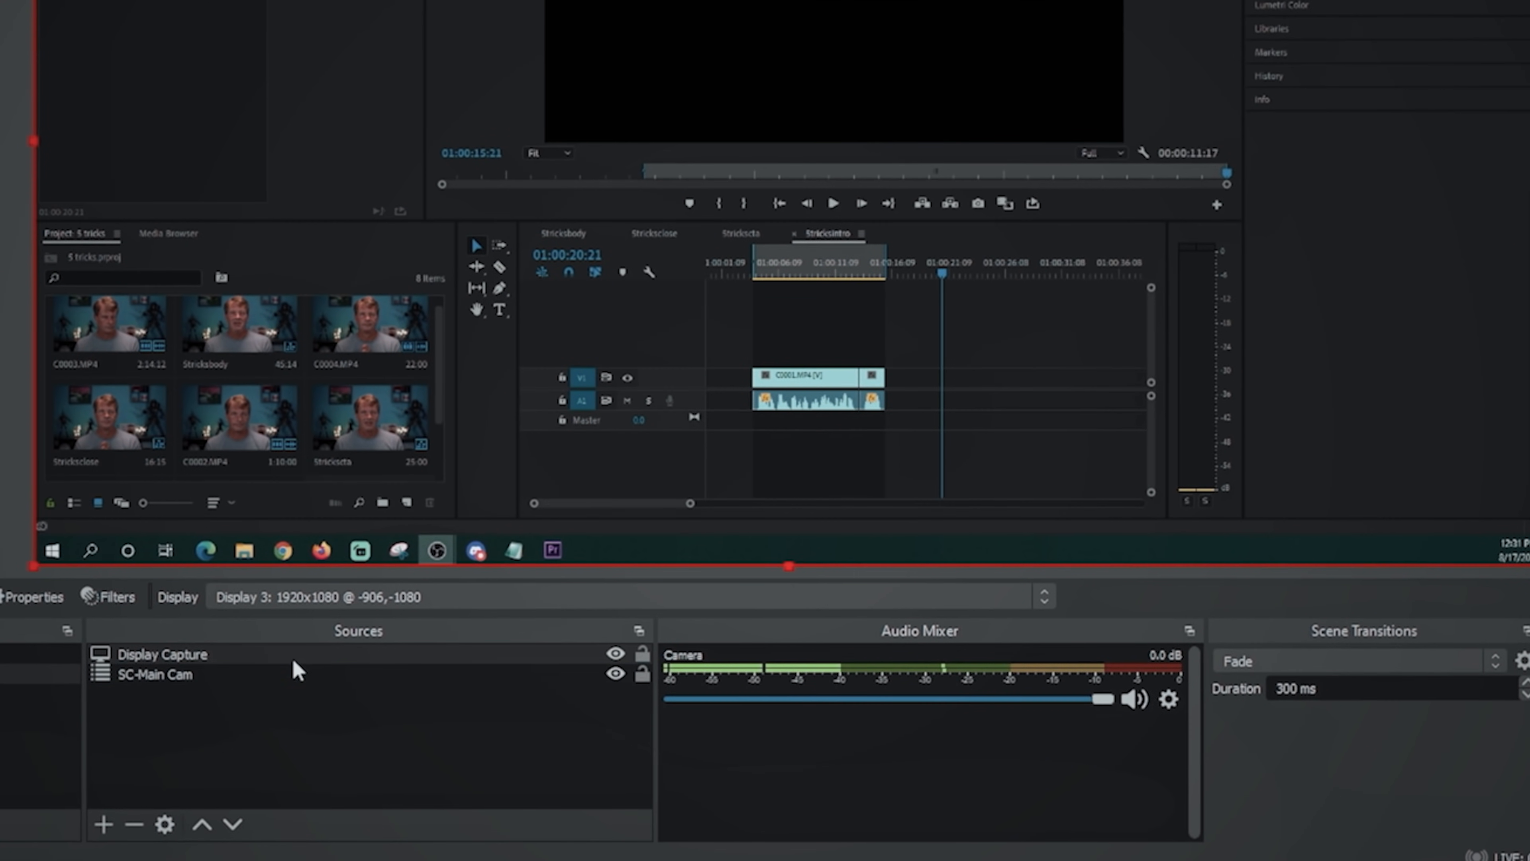
left_click_drag(293, 659, 283, 702)
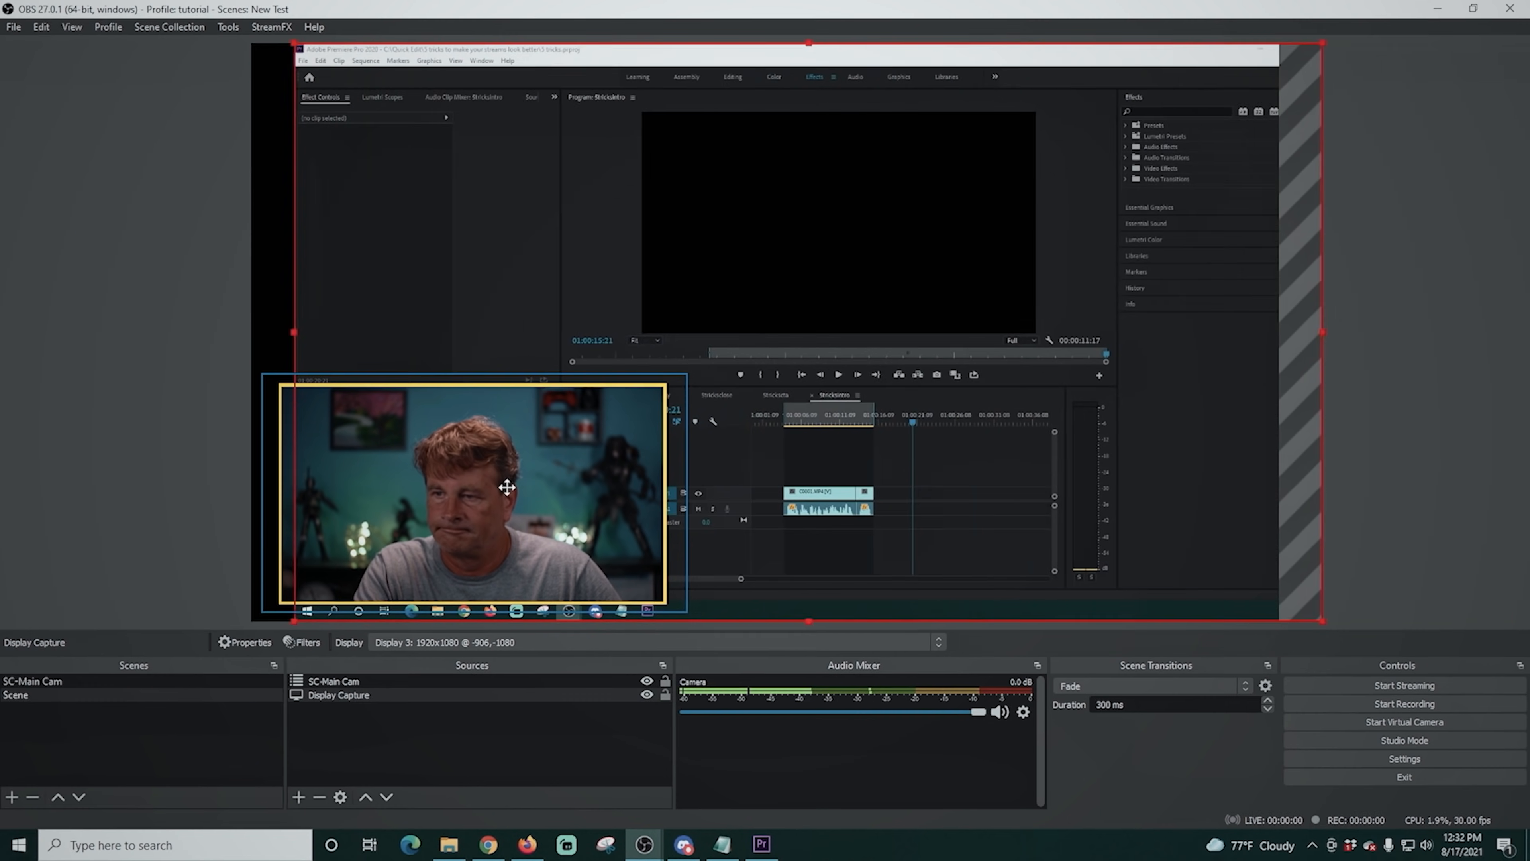
- Shrink the SC-Main Cam overlay further and move it to the canvas's lower-right corner over the display capture
left_click_drag(506, 486, 440, 486)
left_click(663, 428)
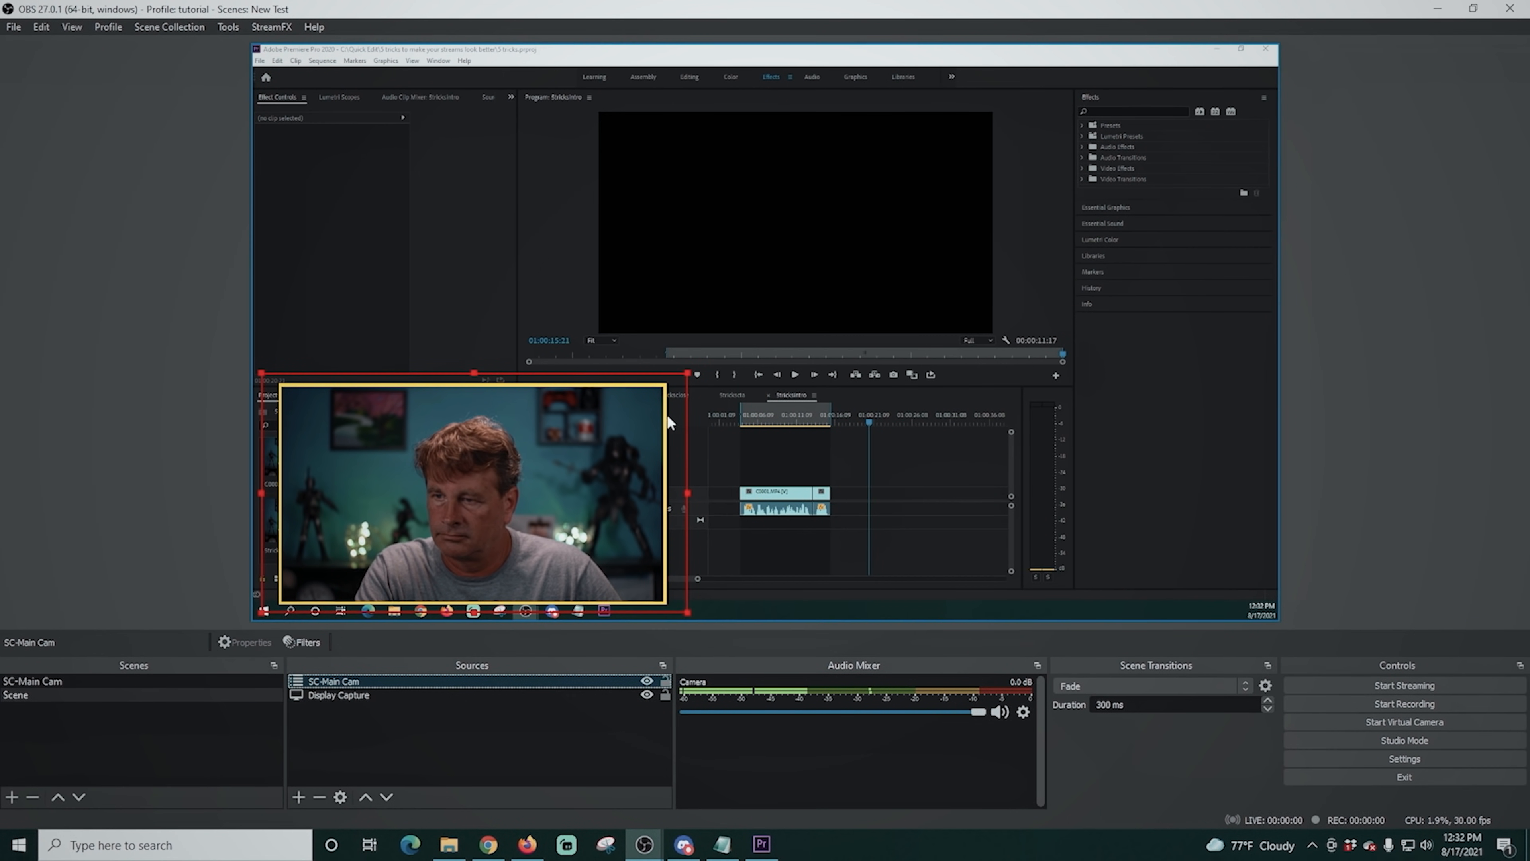
left_click_drag(693, 375, 528, 462)
left_click_drag(412, 524, 1139, 511)
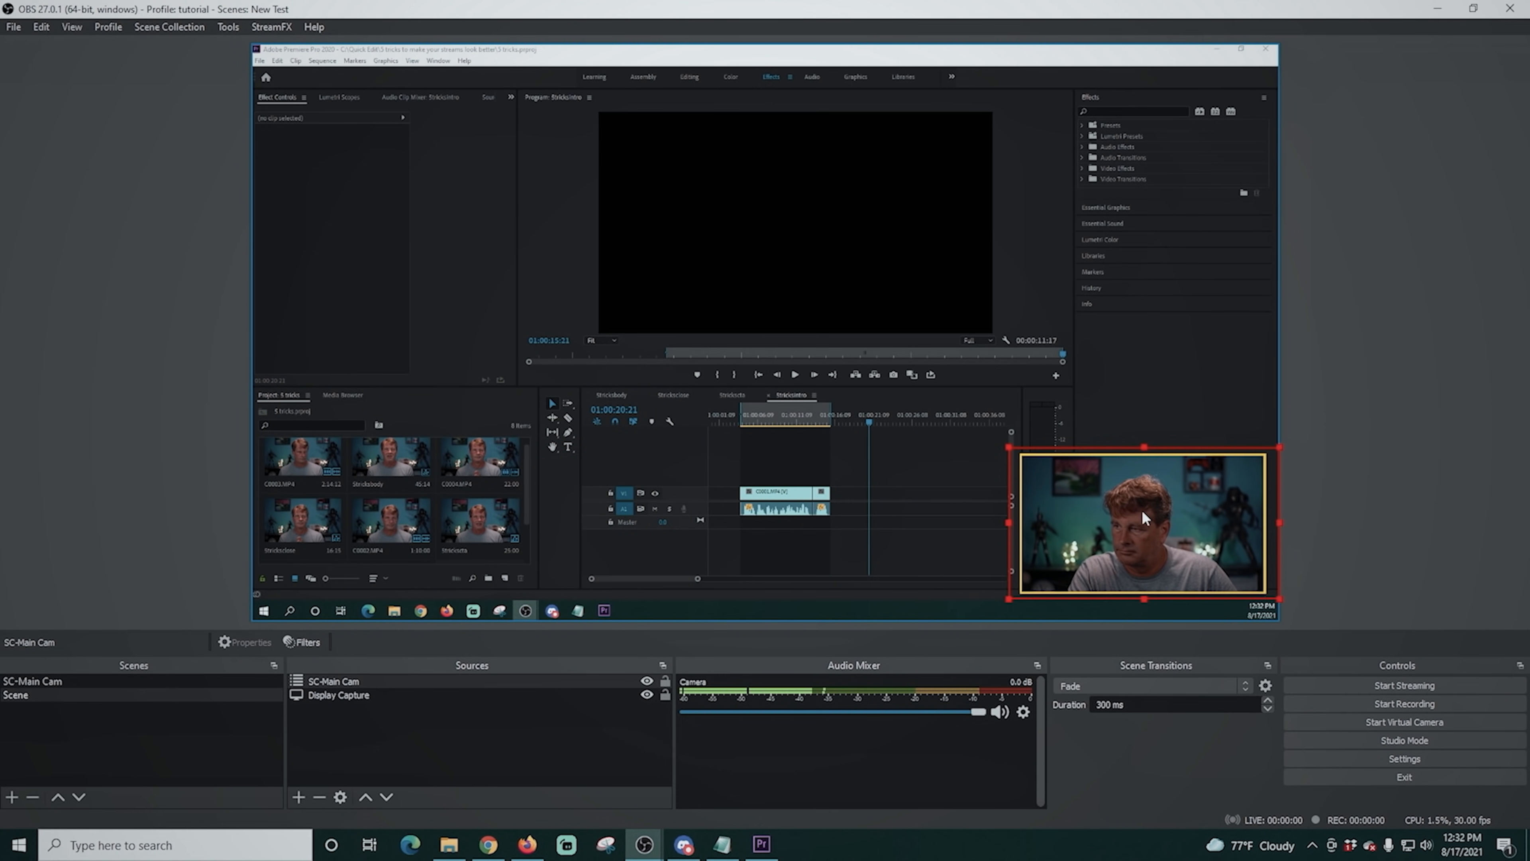
left_click(989, 422)
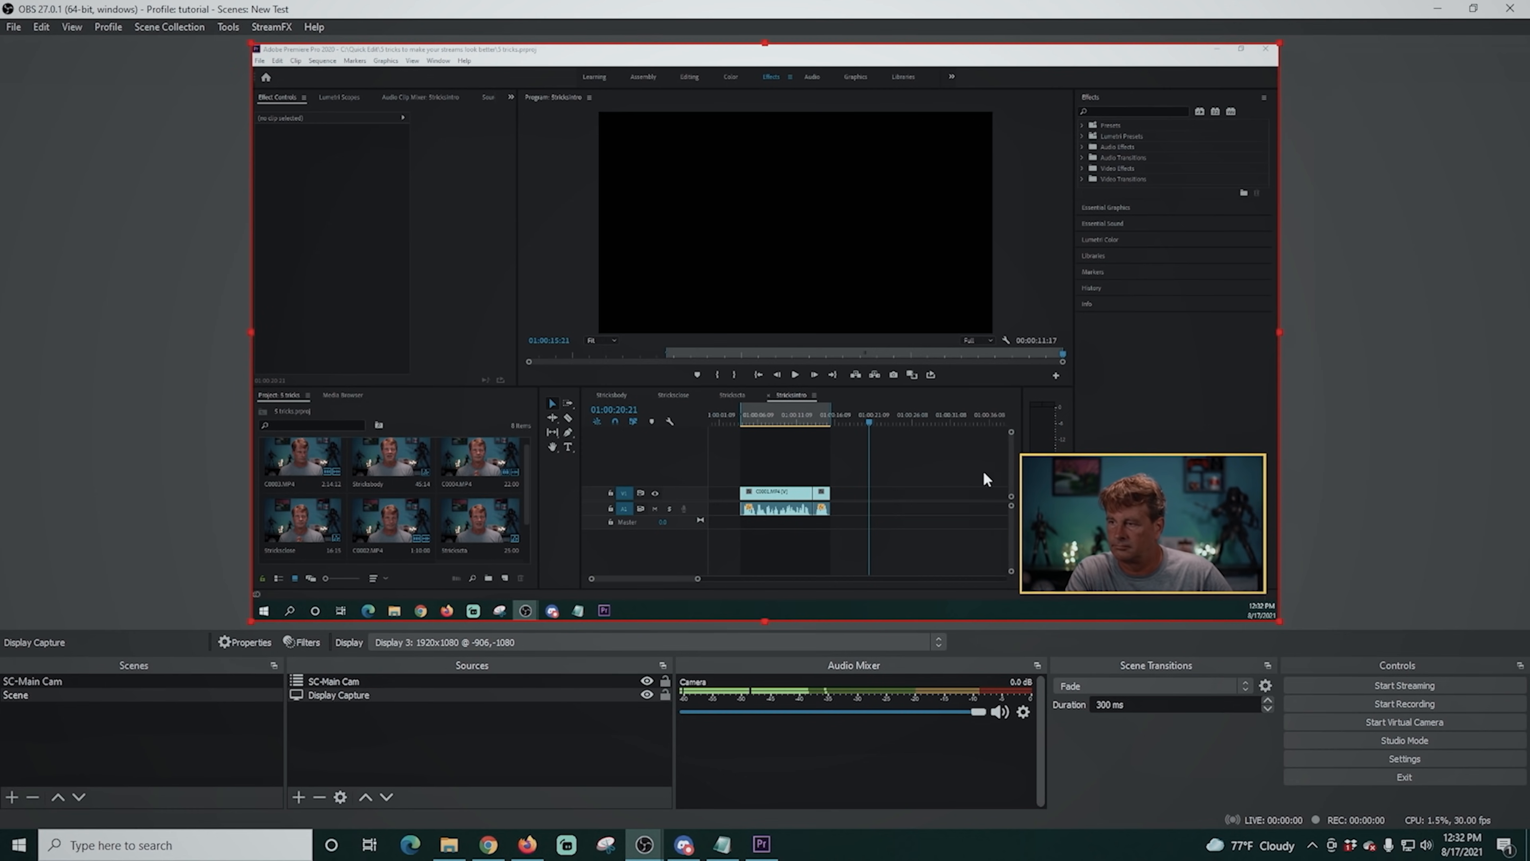
mouse_move(1138, 531)
left_mouse_down()
mouse_move(984, 317)
mouse_move(1182, 544)
mouse_move(1122, 533)
mouse_move(1154, 526)
left_mouse_up()
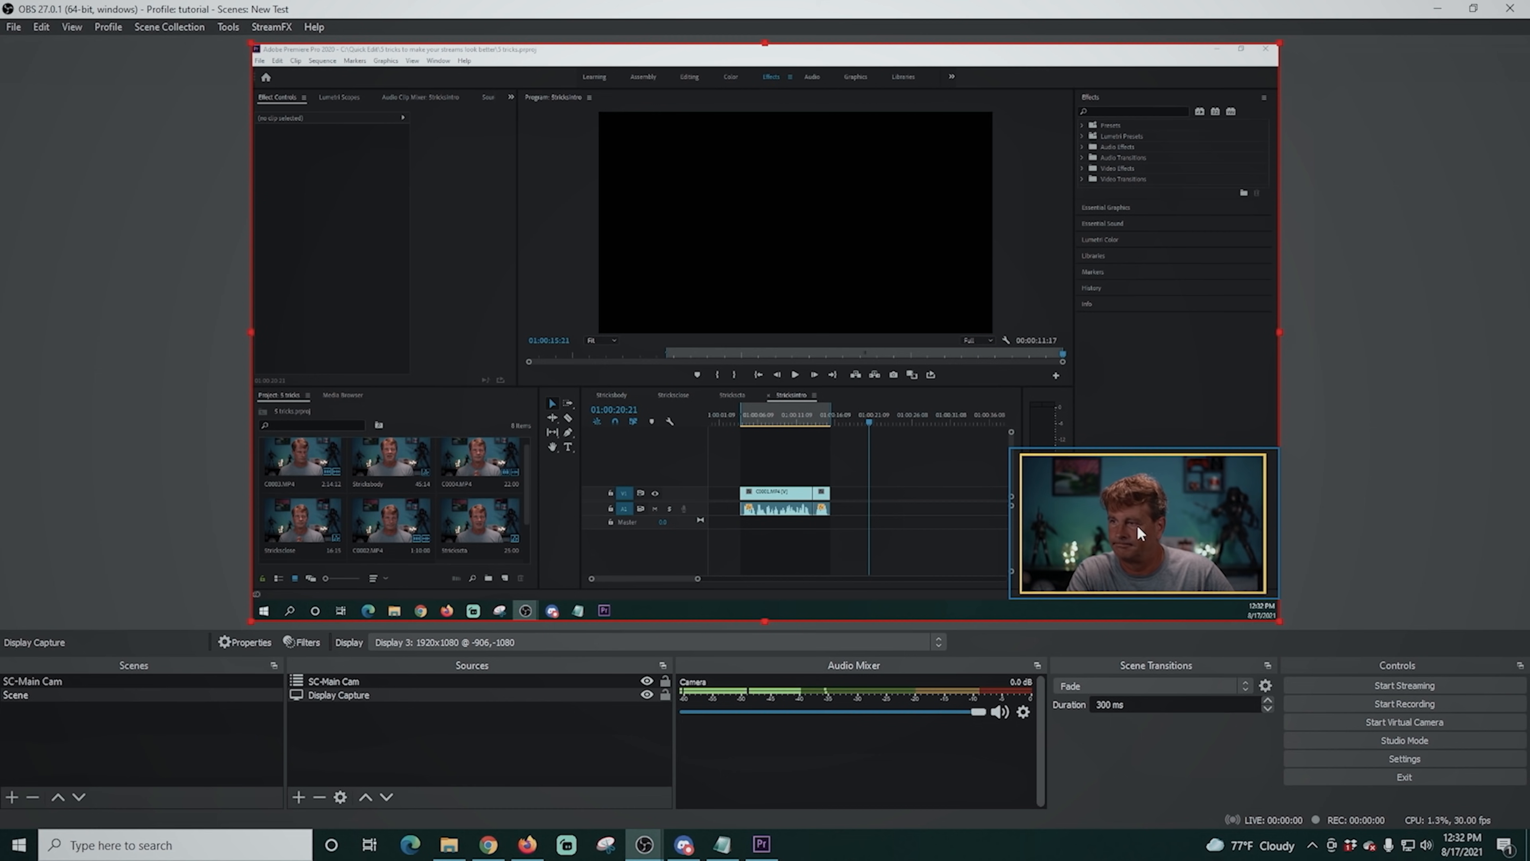
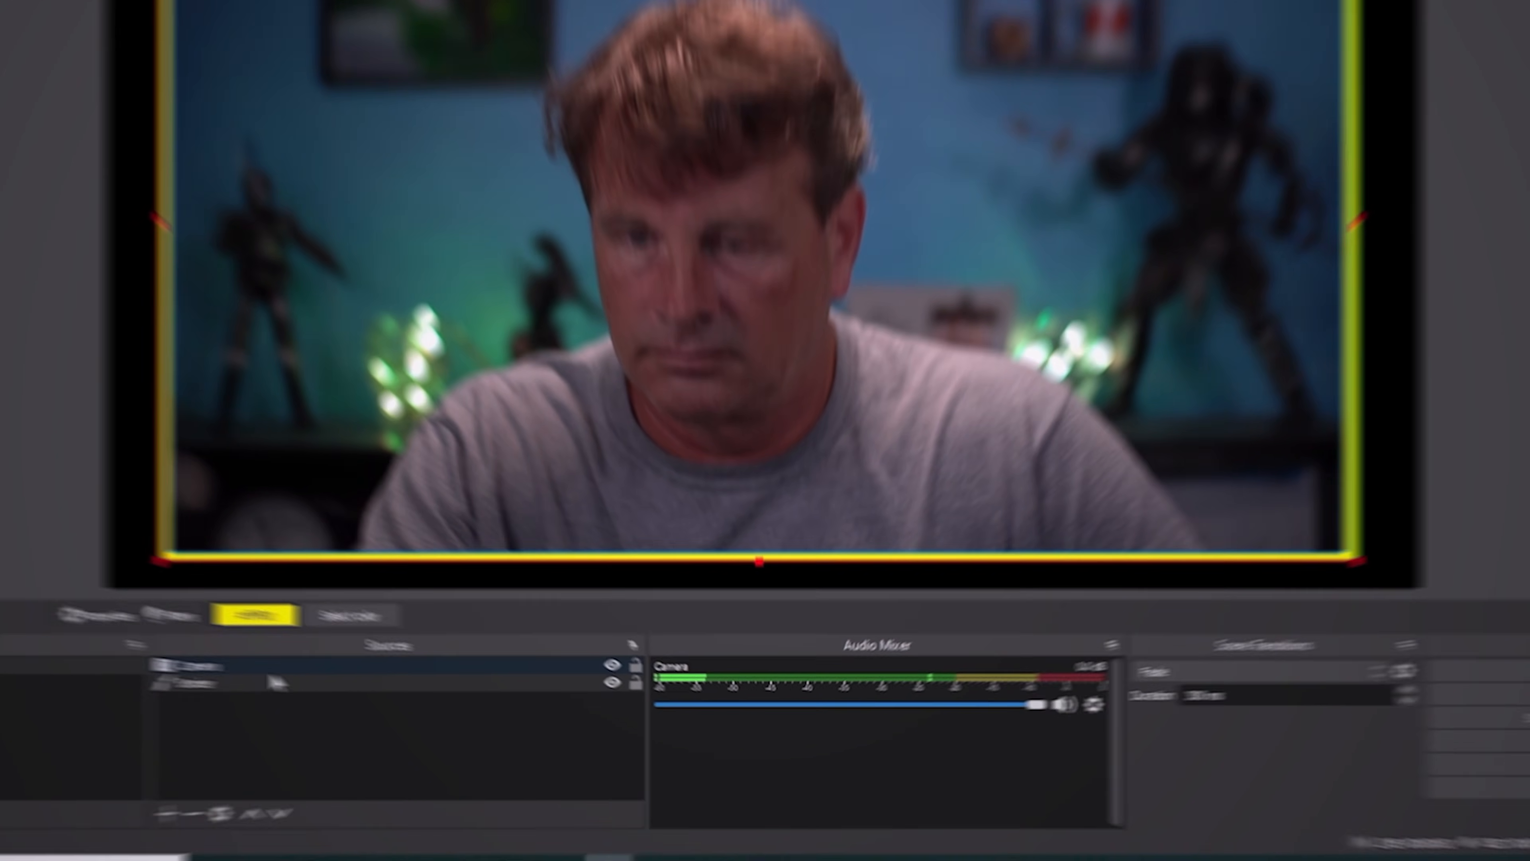
- Add a Color Correction effect filter to the Camera source, keeping the default filter name
left_click(381, 682)
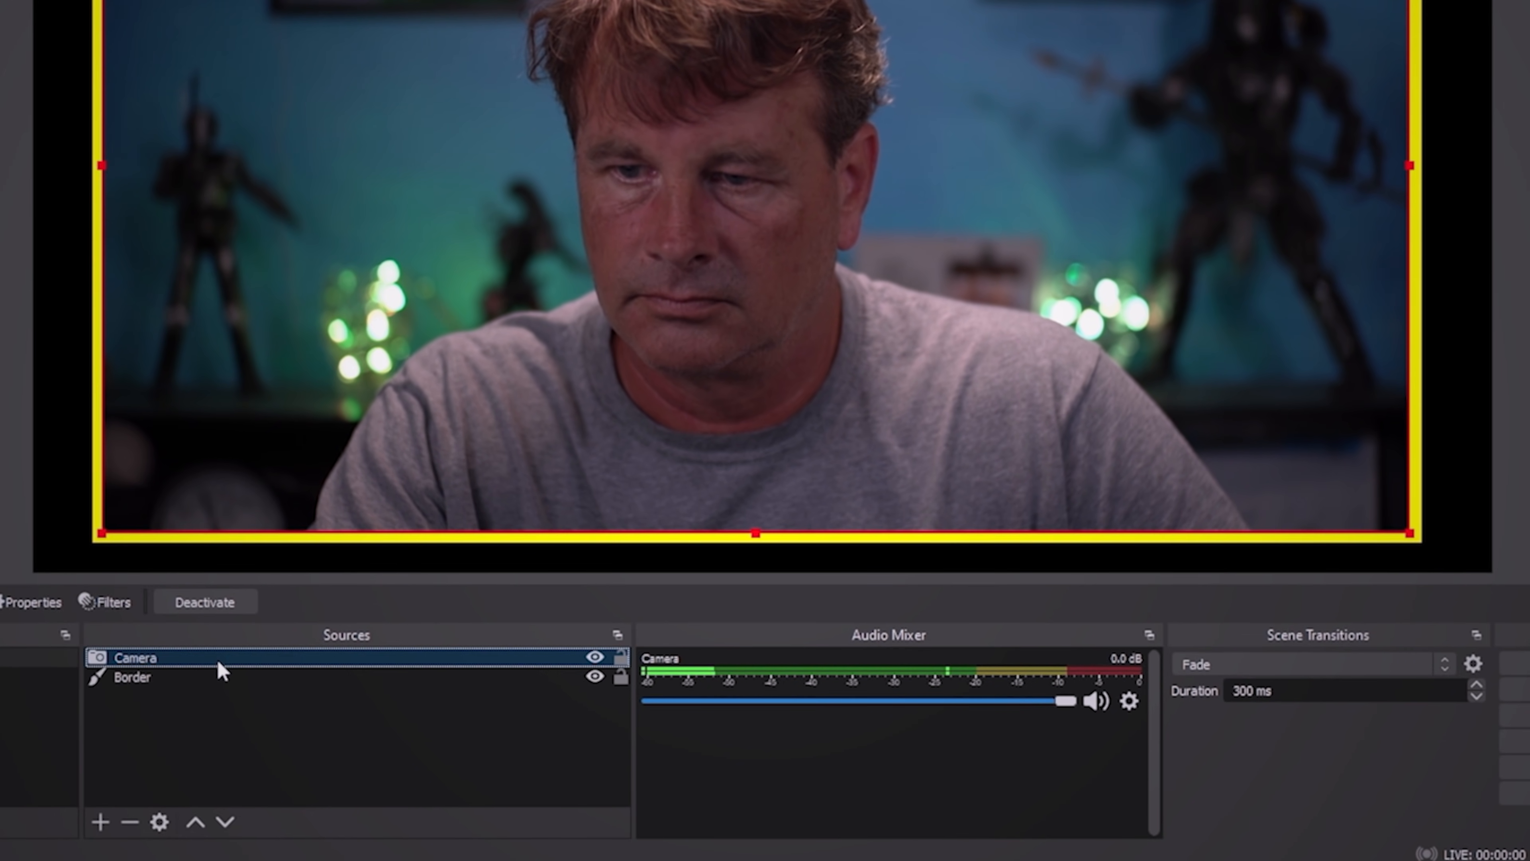
right_click(218, 661)
left_click(324, 624)
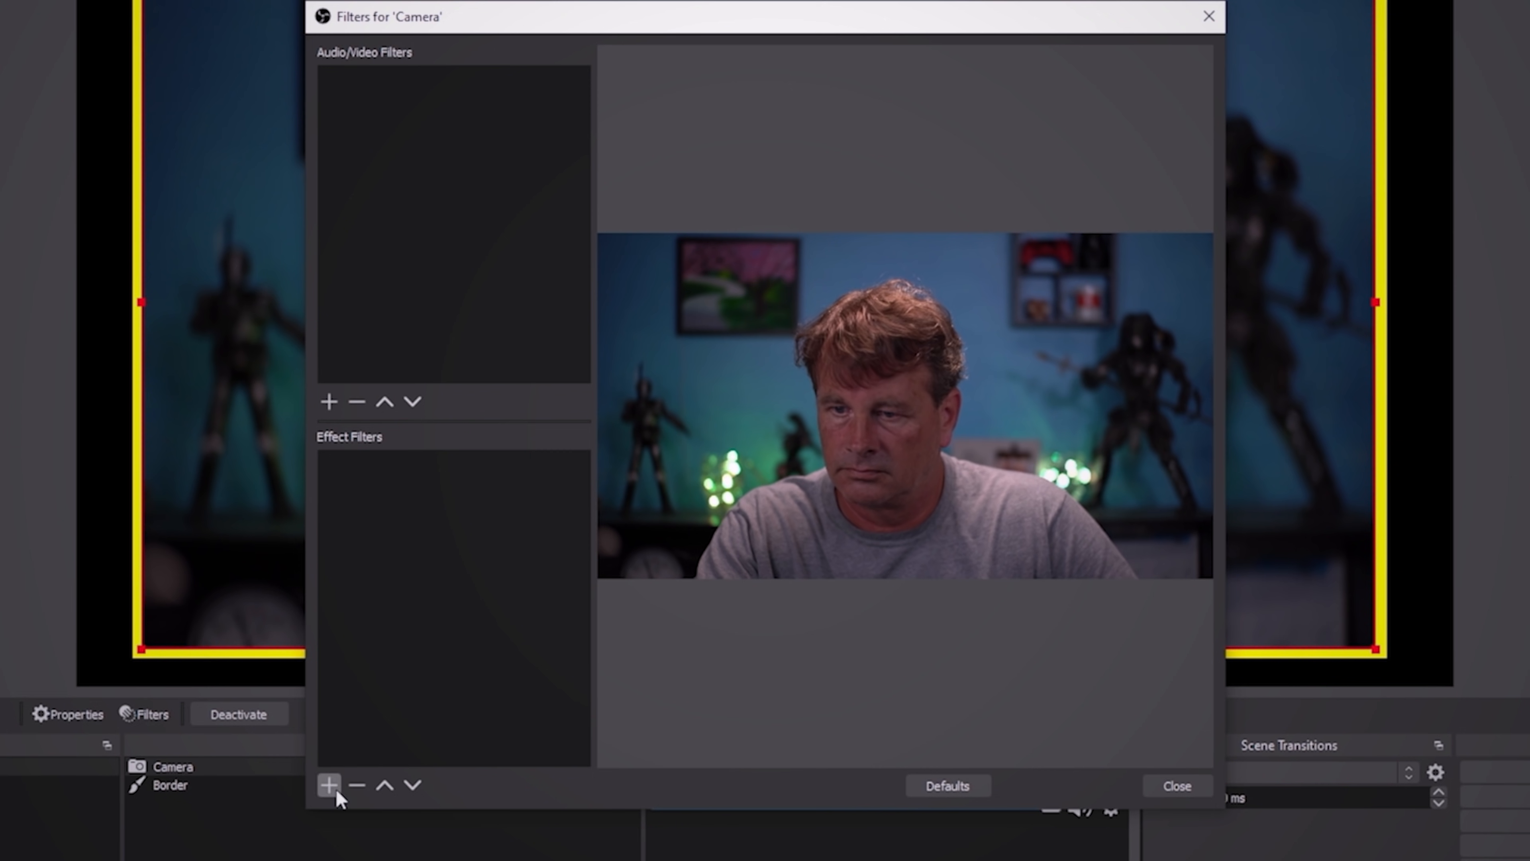
left_click(334, 777)
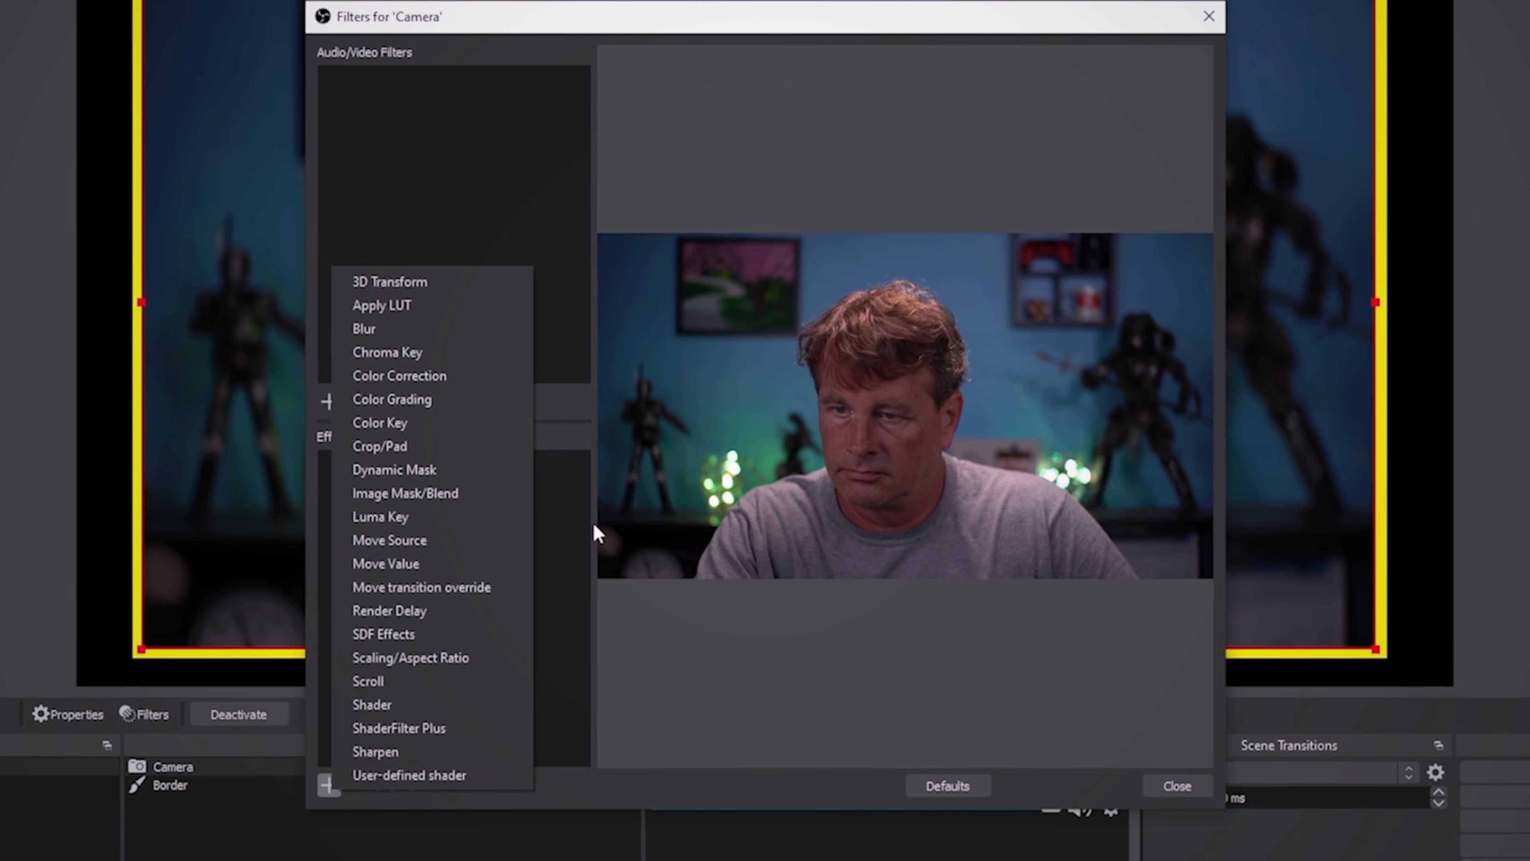
left_click(424, 376)
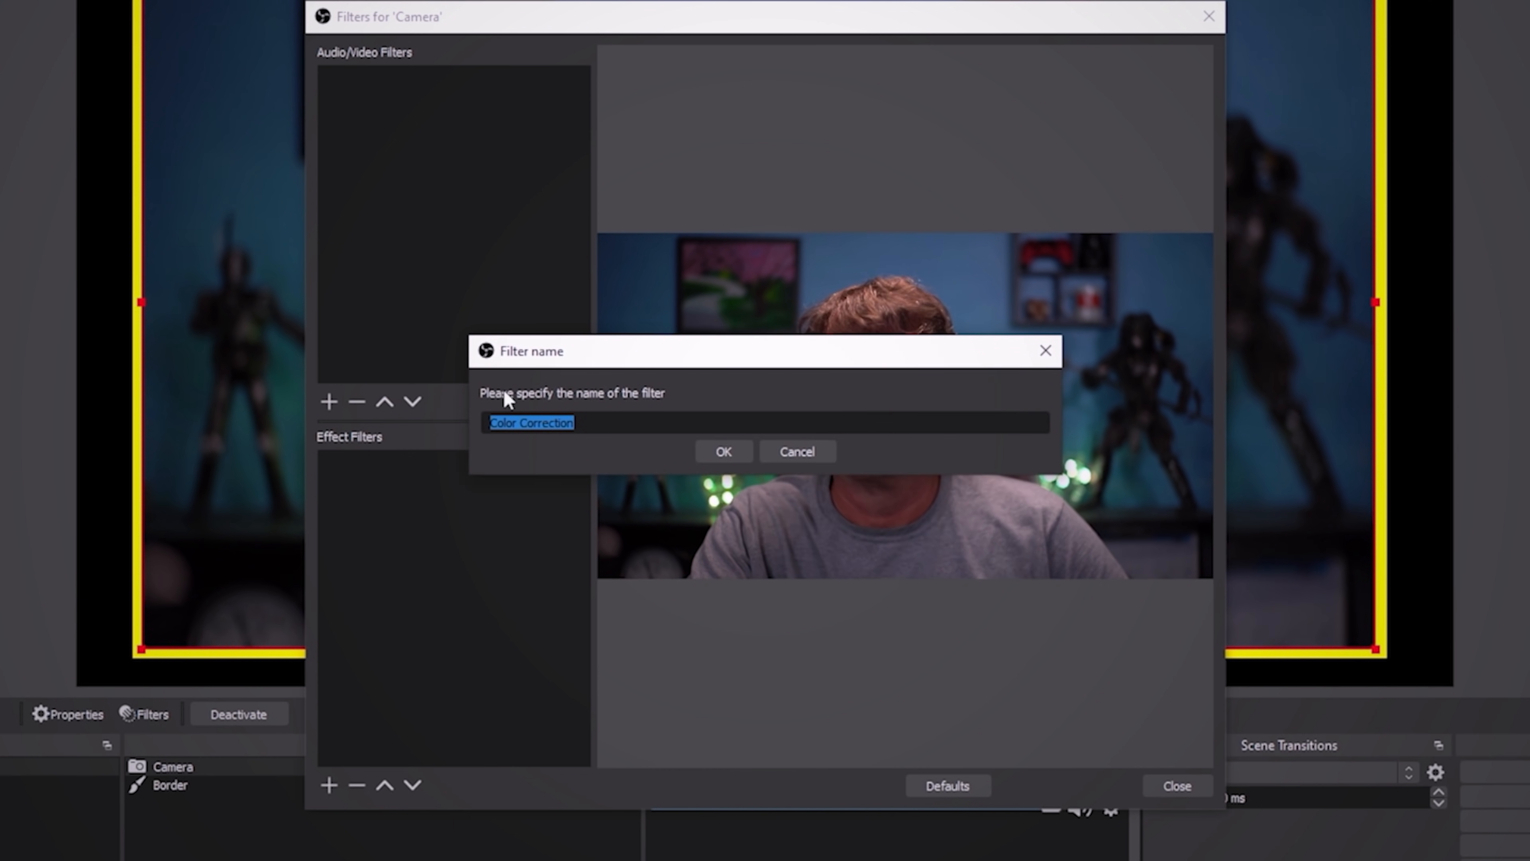
left_click(724, 446)
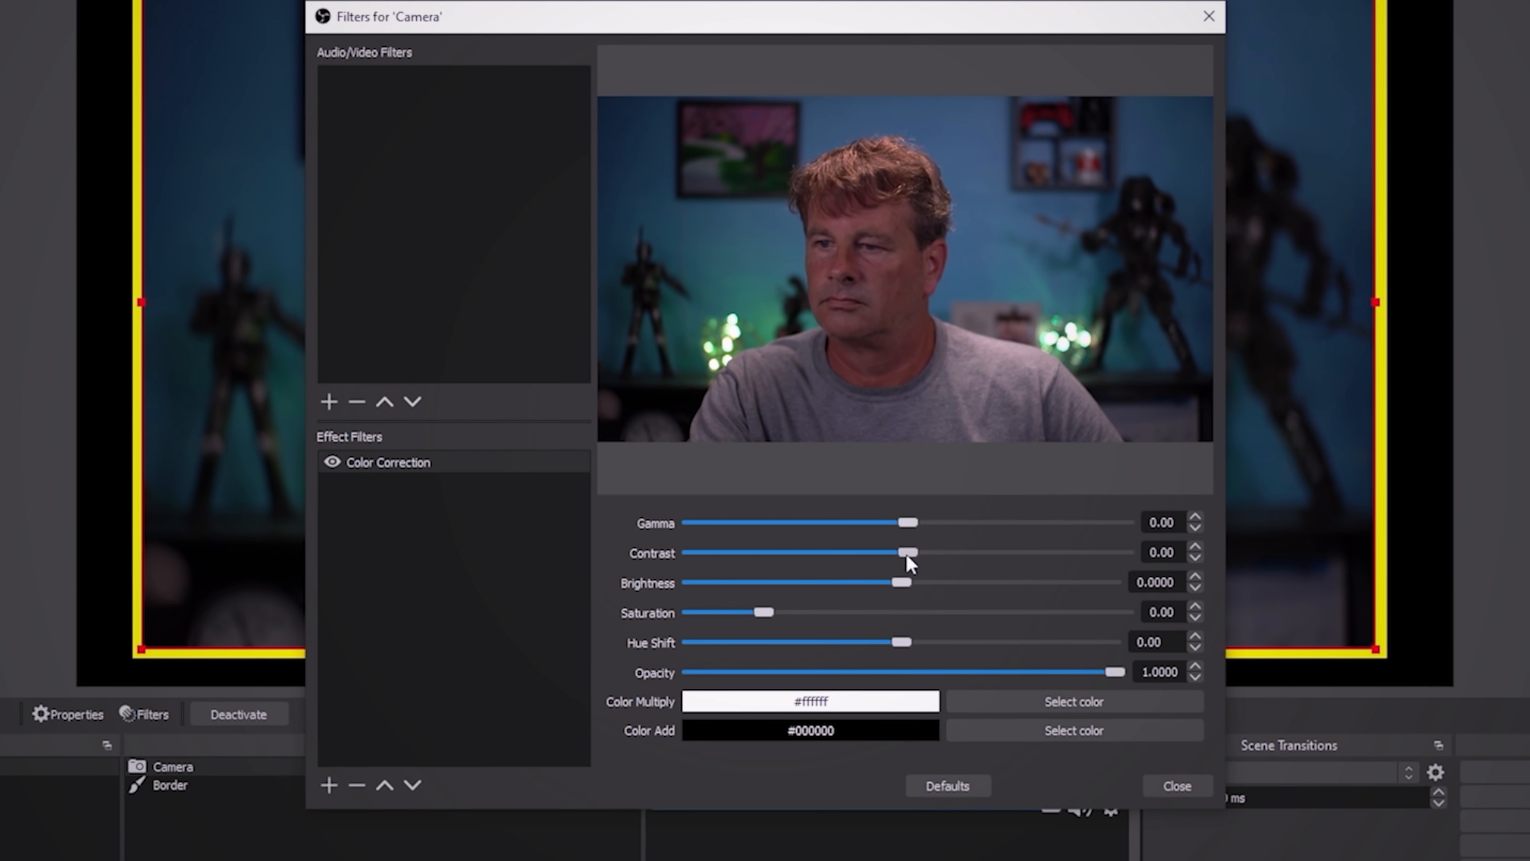
- Set the Color Correction filter's saturation to -0.26, brightness to -0.0102 and contrast to 0.14, keeping opacity at 1.0000
left_click_drag(764, 610, 751, 612)
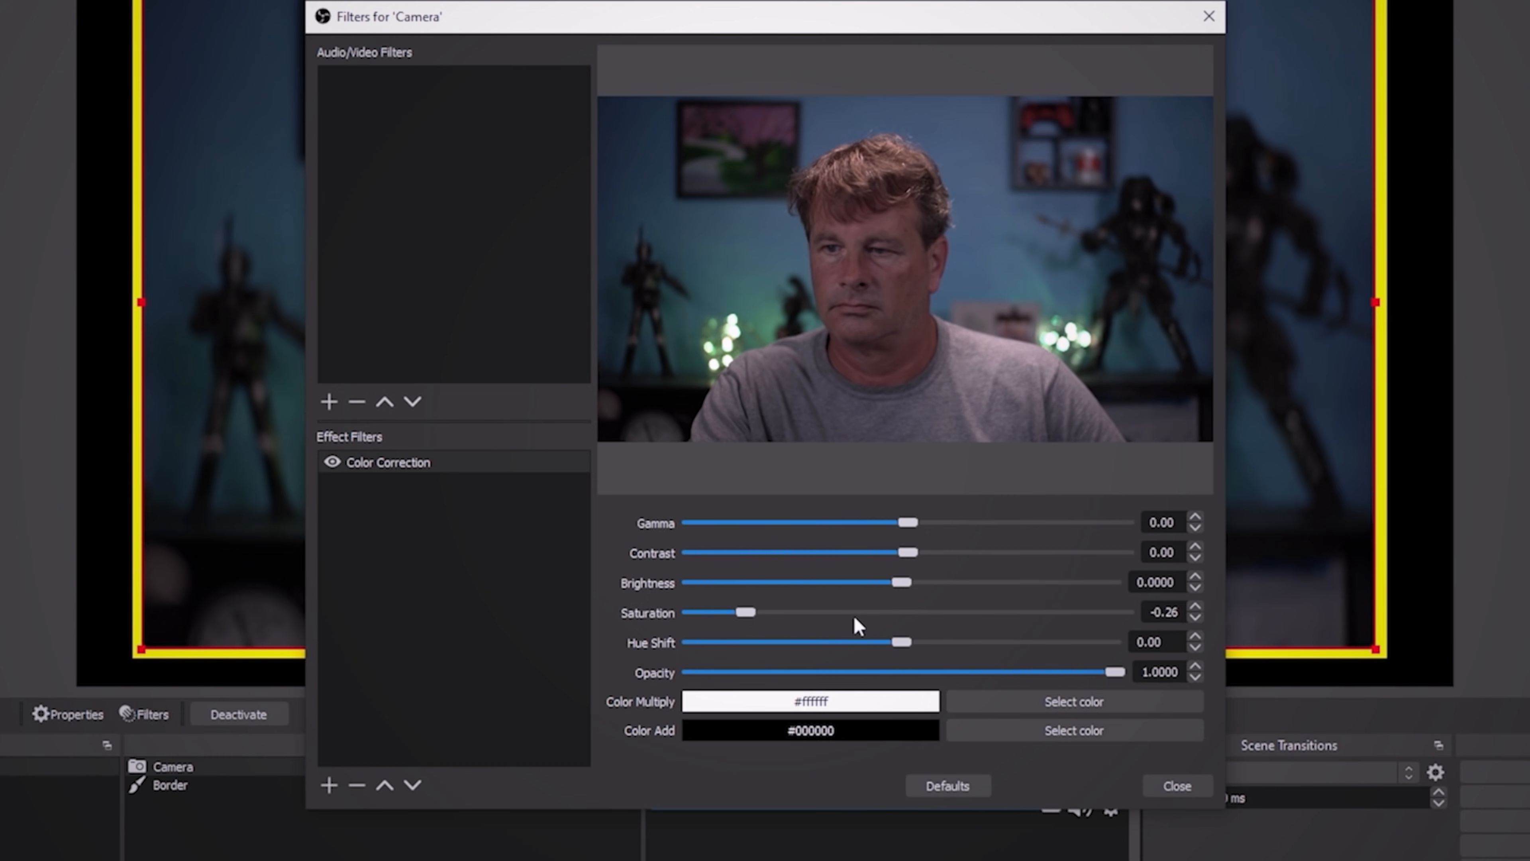
mouse_move(909, 581)
left_mouse_down()
mouse_move(897, 584)
mouse_move(909, 584)
left_mouse_up()
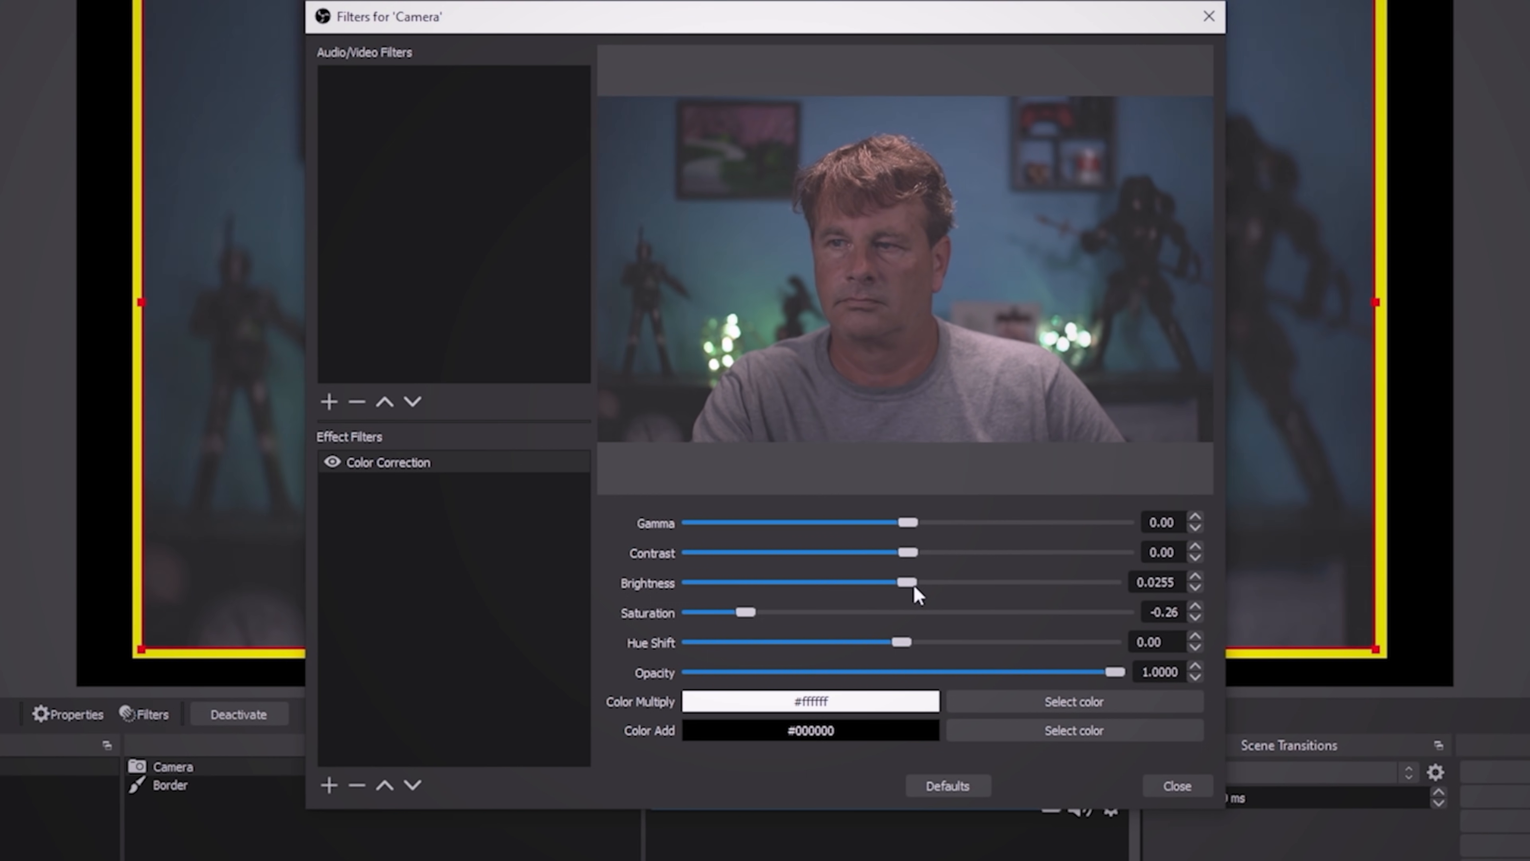
left_click_drag(910, 590, 907, 592)
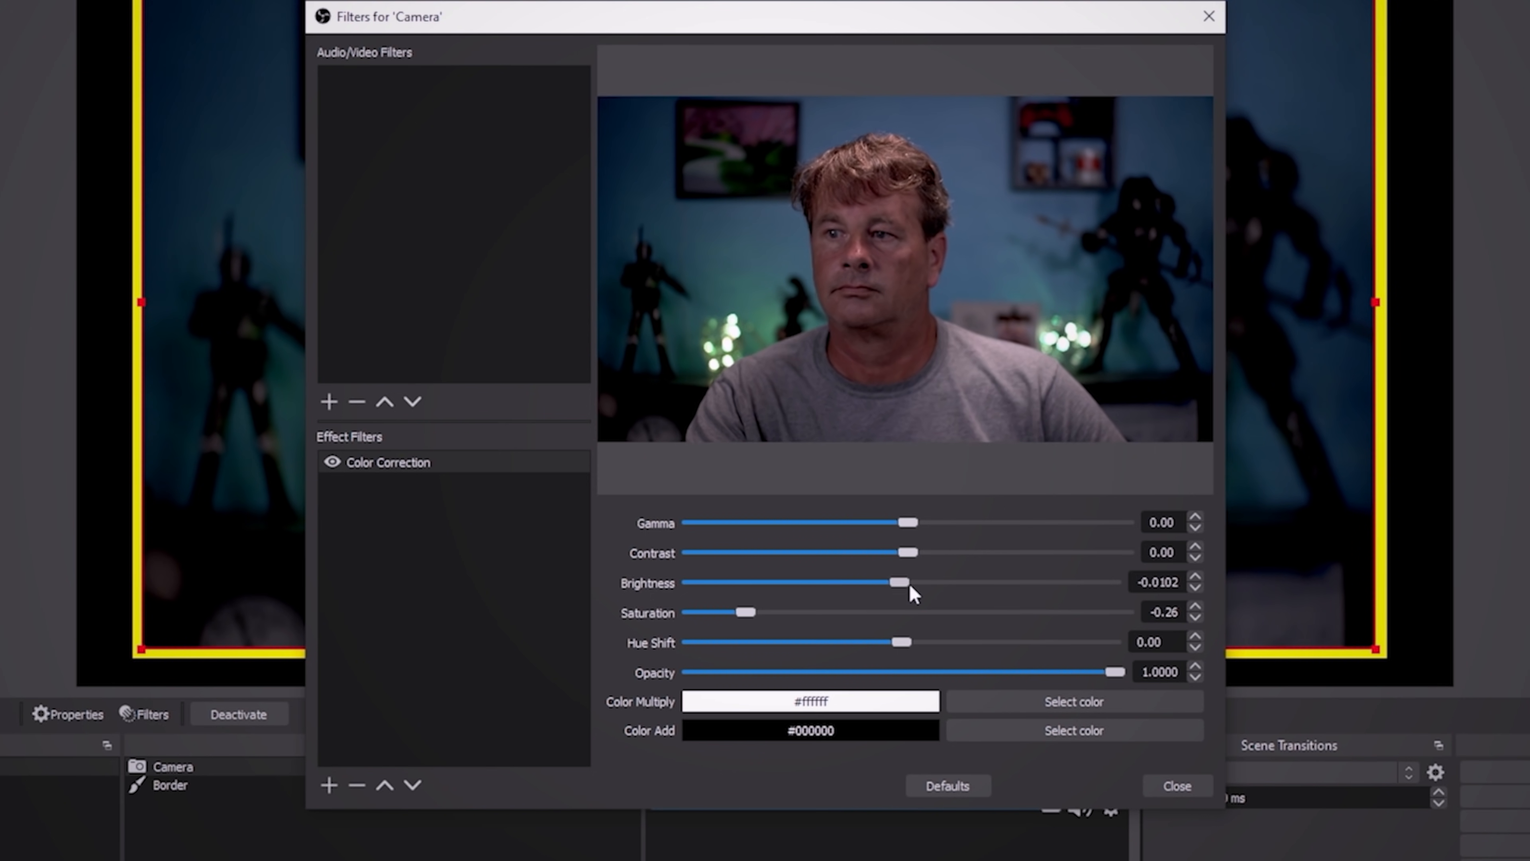
mouse_move(915, 556)
left_mouse_down()
mouse_move(954, 571)
mouse_move(917, 562)
left_mouse_up()
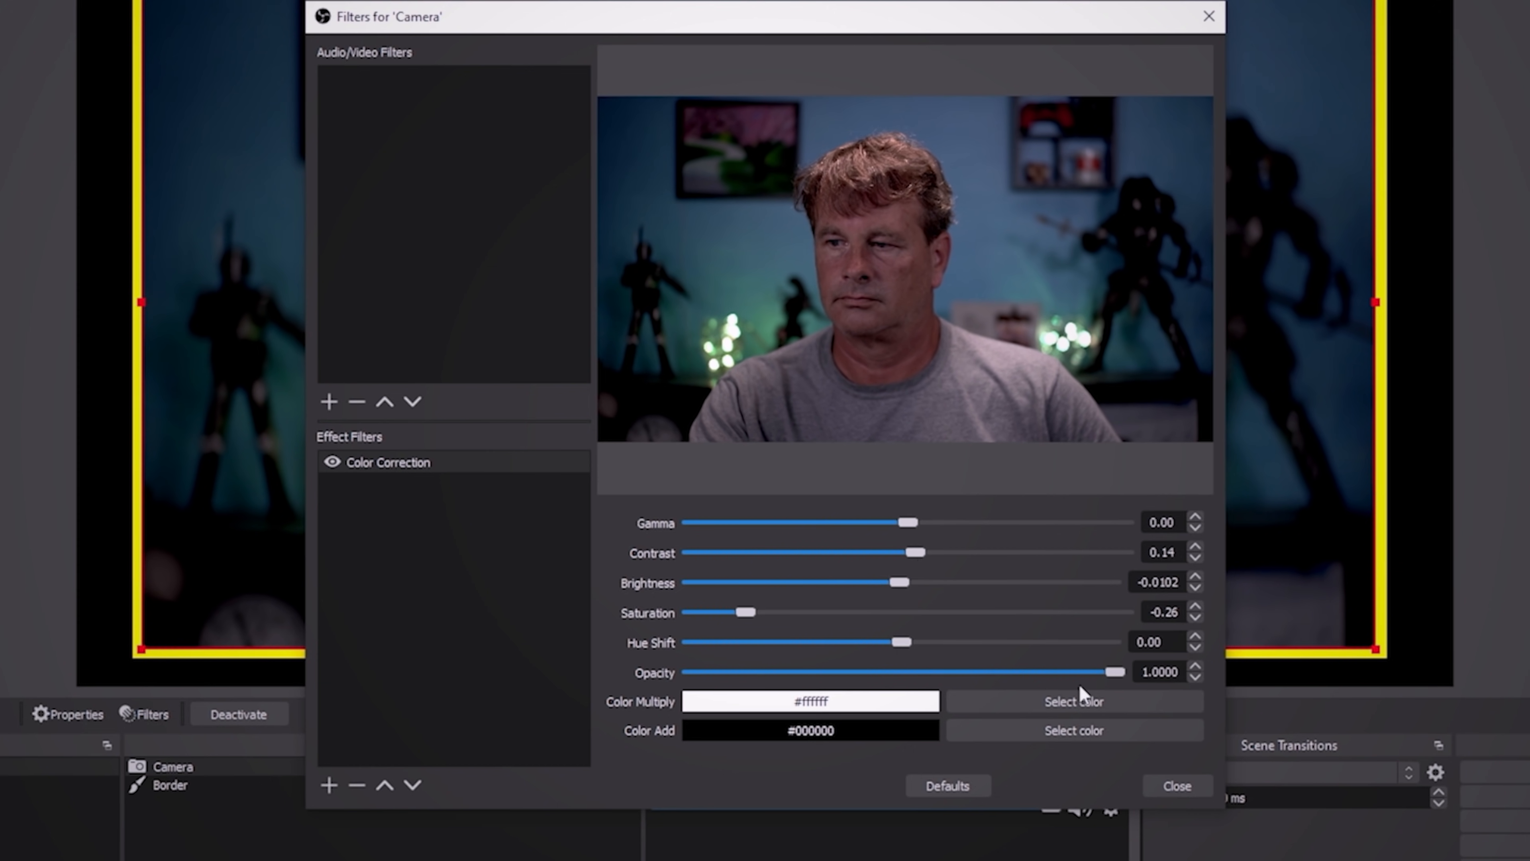
left_click_drag(1120, 670, 1183, 681)
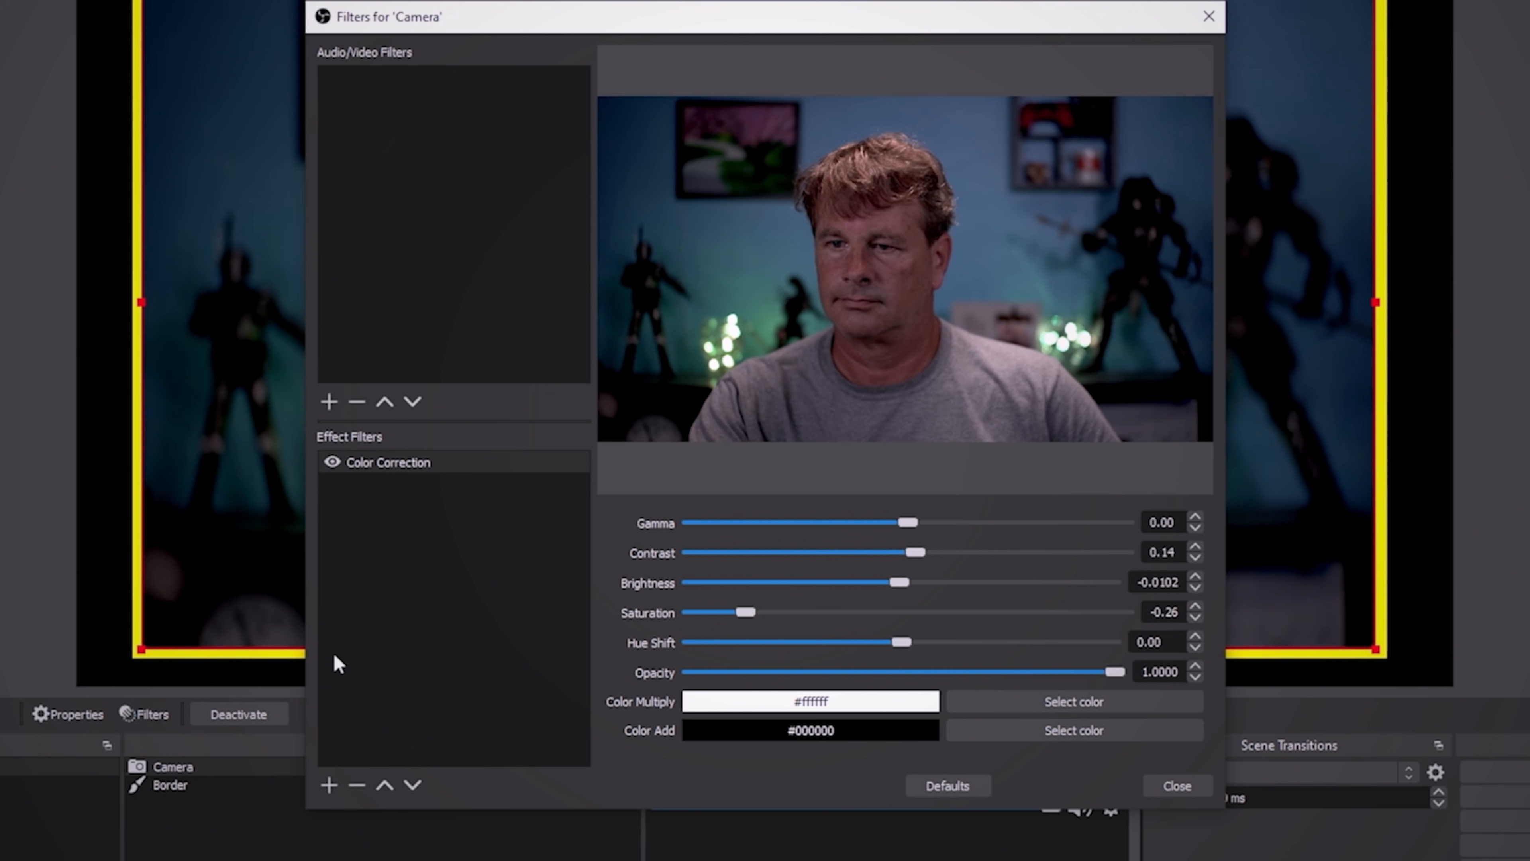
- Add a Color Grading effect filter to the Camera source, keeping the default filter name
left_click(328, 781)
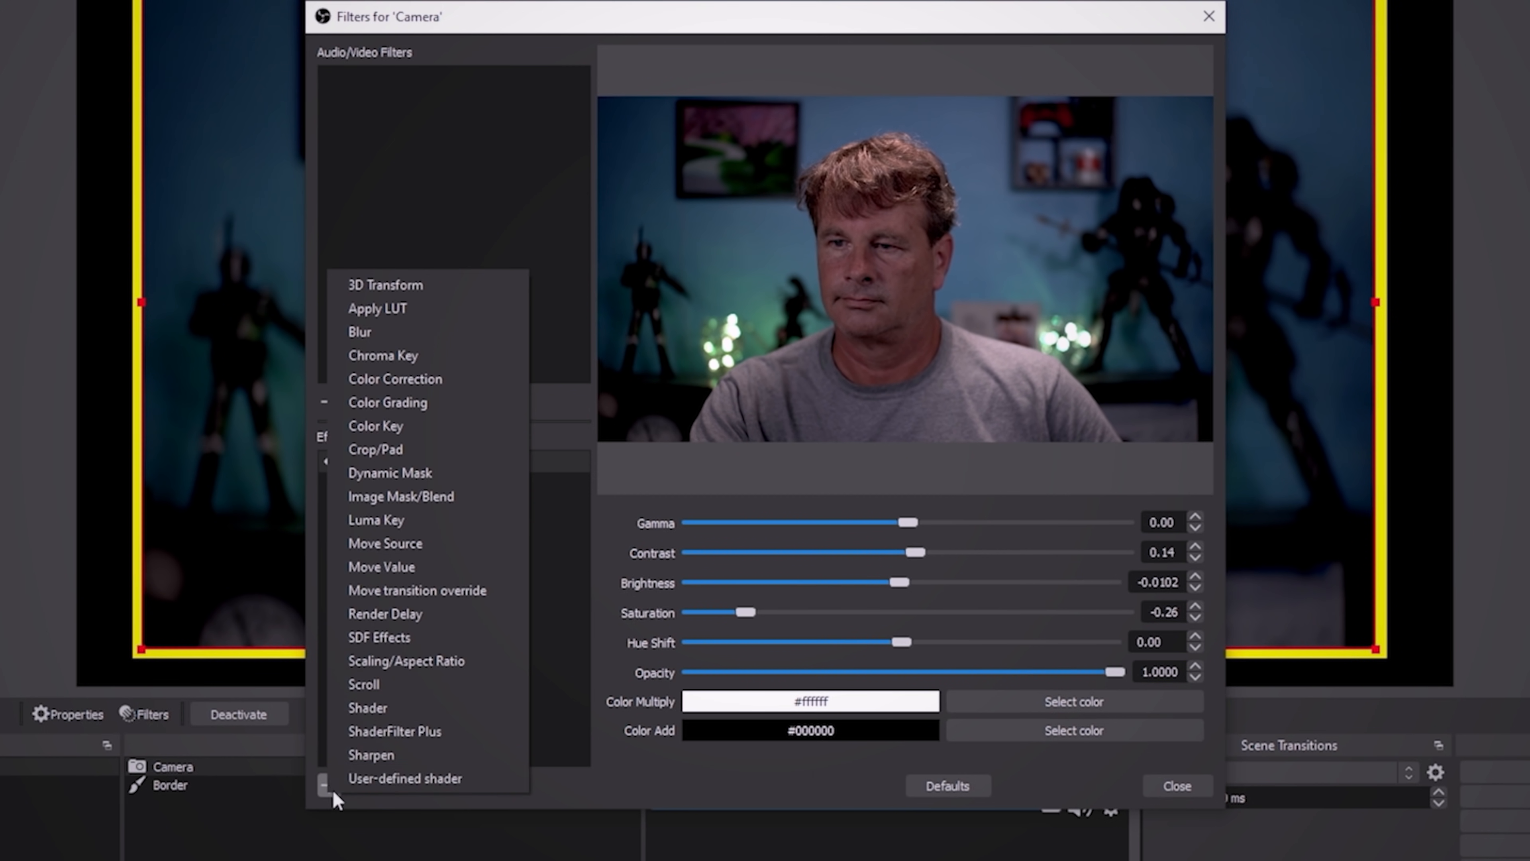
left_click(384, 402)
left_click(722, 452)
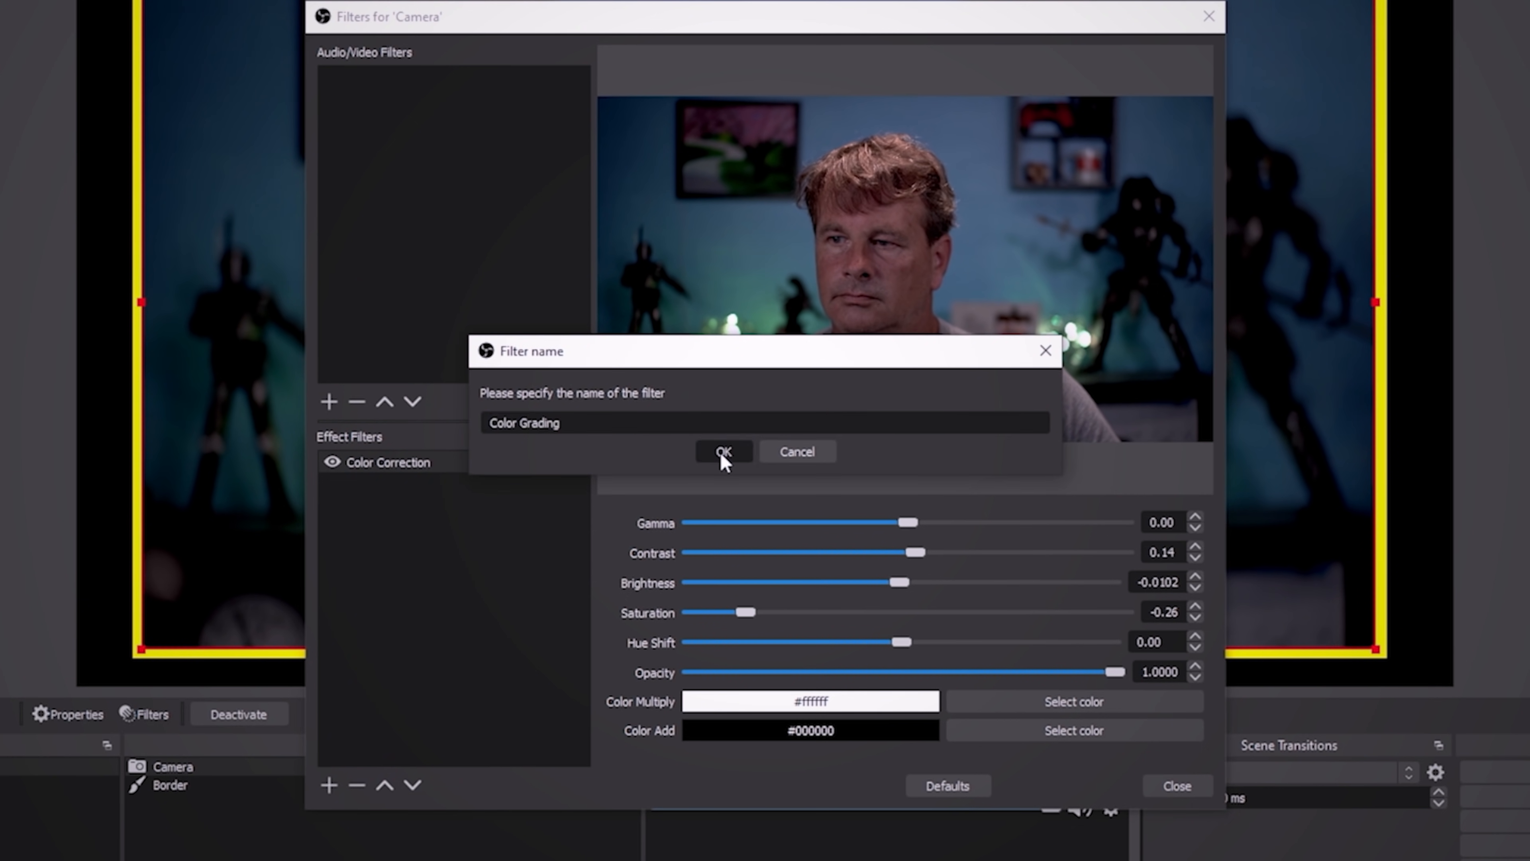
- Set the Color Grading filter's saturation to 103.93% and its lightness to 109.55%
left_click_drag(1203, 523, 1187, 720)
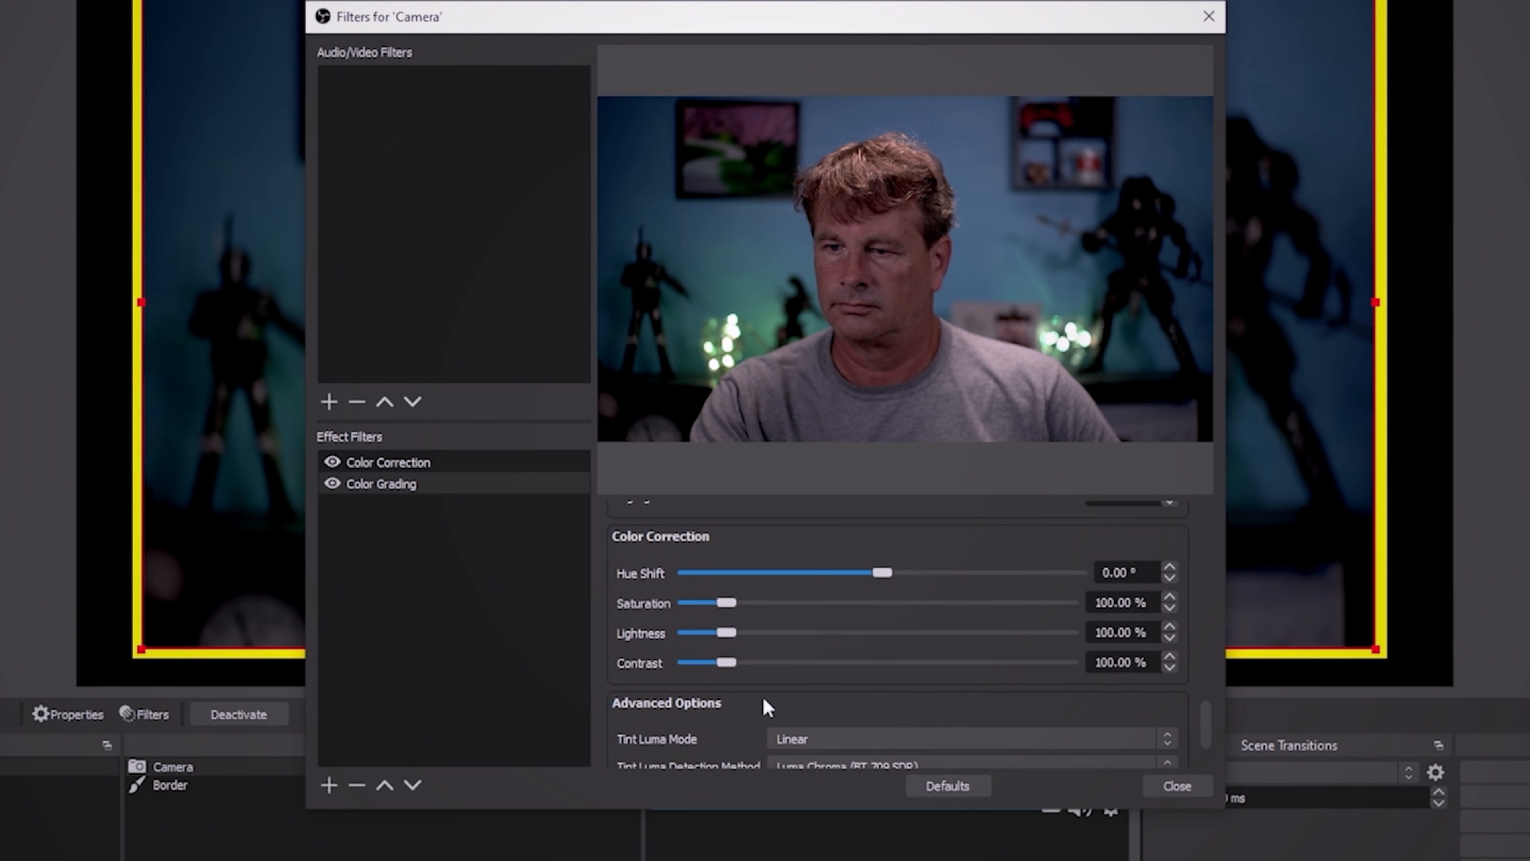
left_click_drag(728, 603, 731, 609)
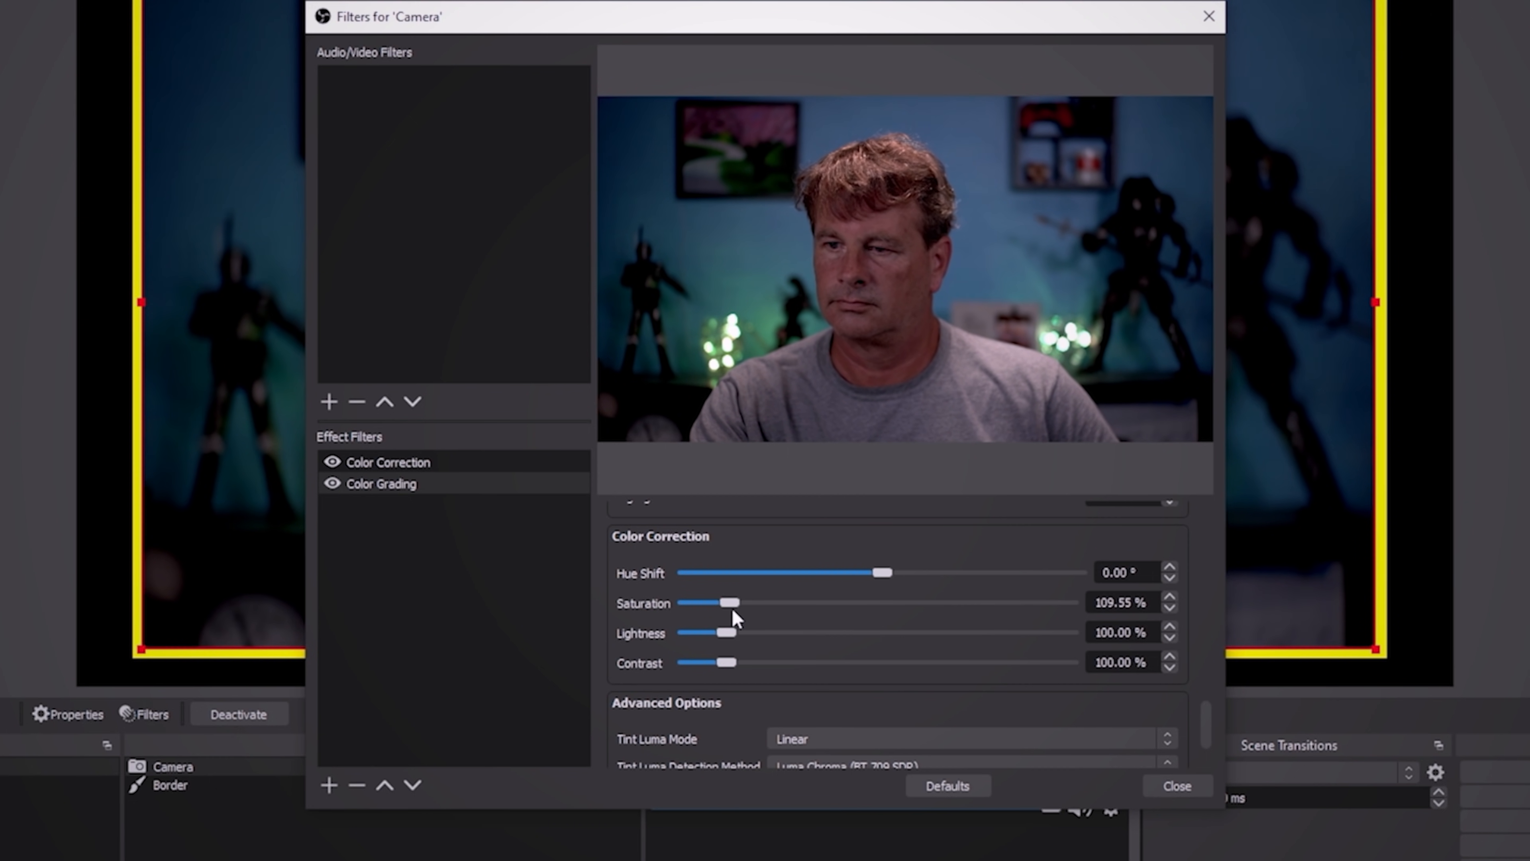
left_click_drag(728, 628, 731, 632)
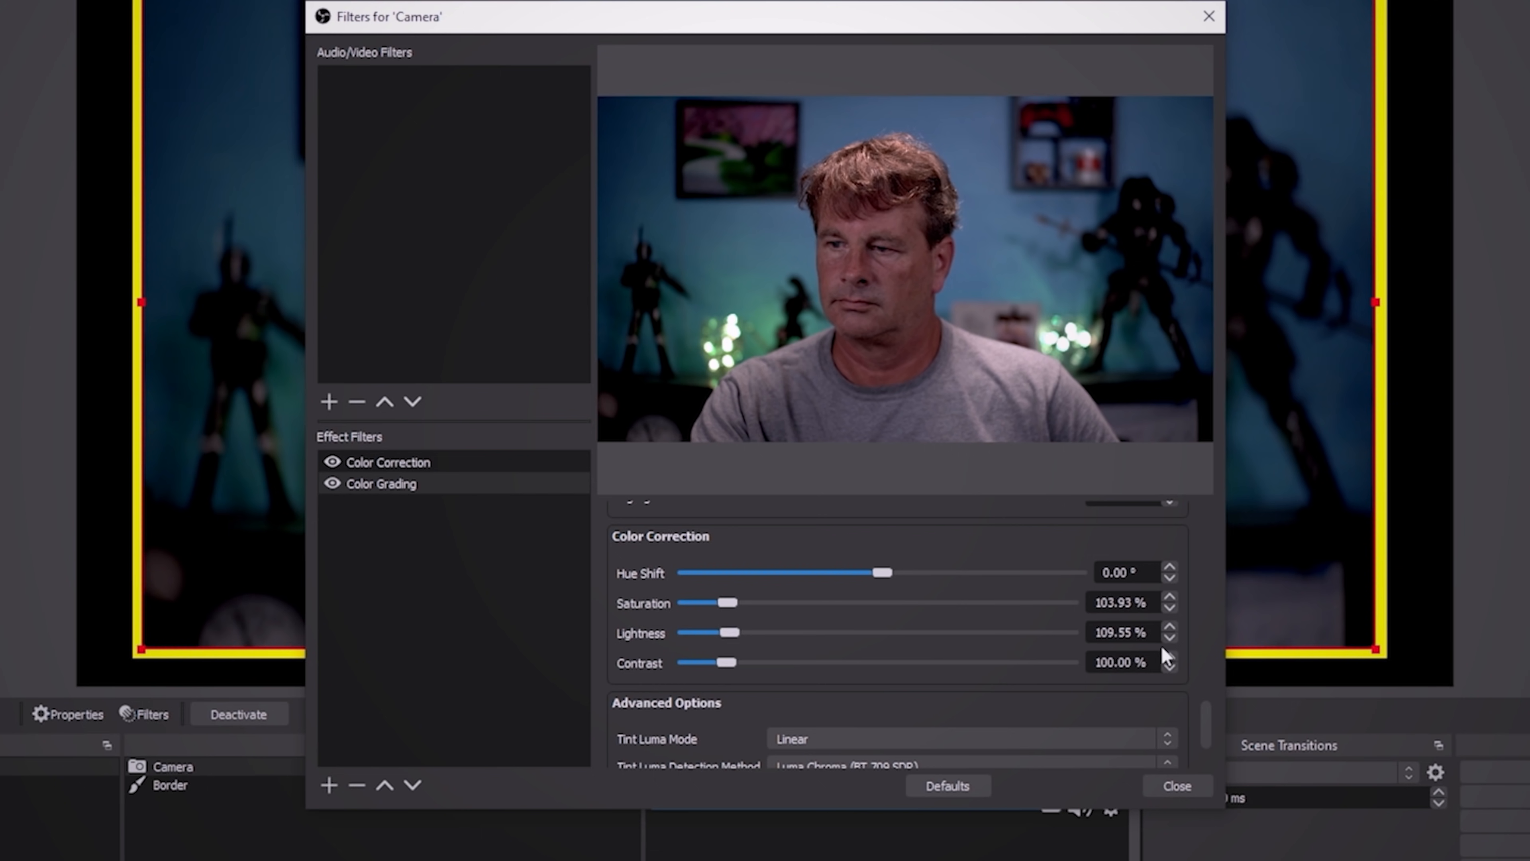
- Set the Color Grading shadow tints to 99.36% red, 96.15% green and 96.15% blue
left_click_drag(1203, 715, 1211, 654)
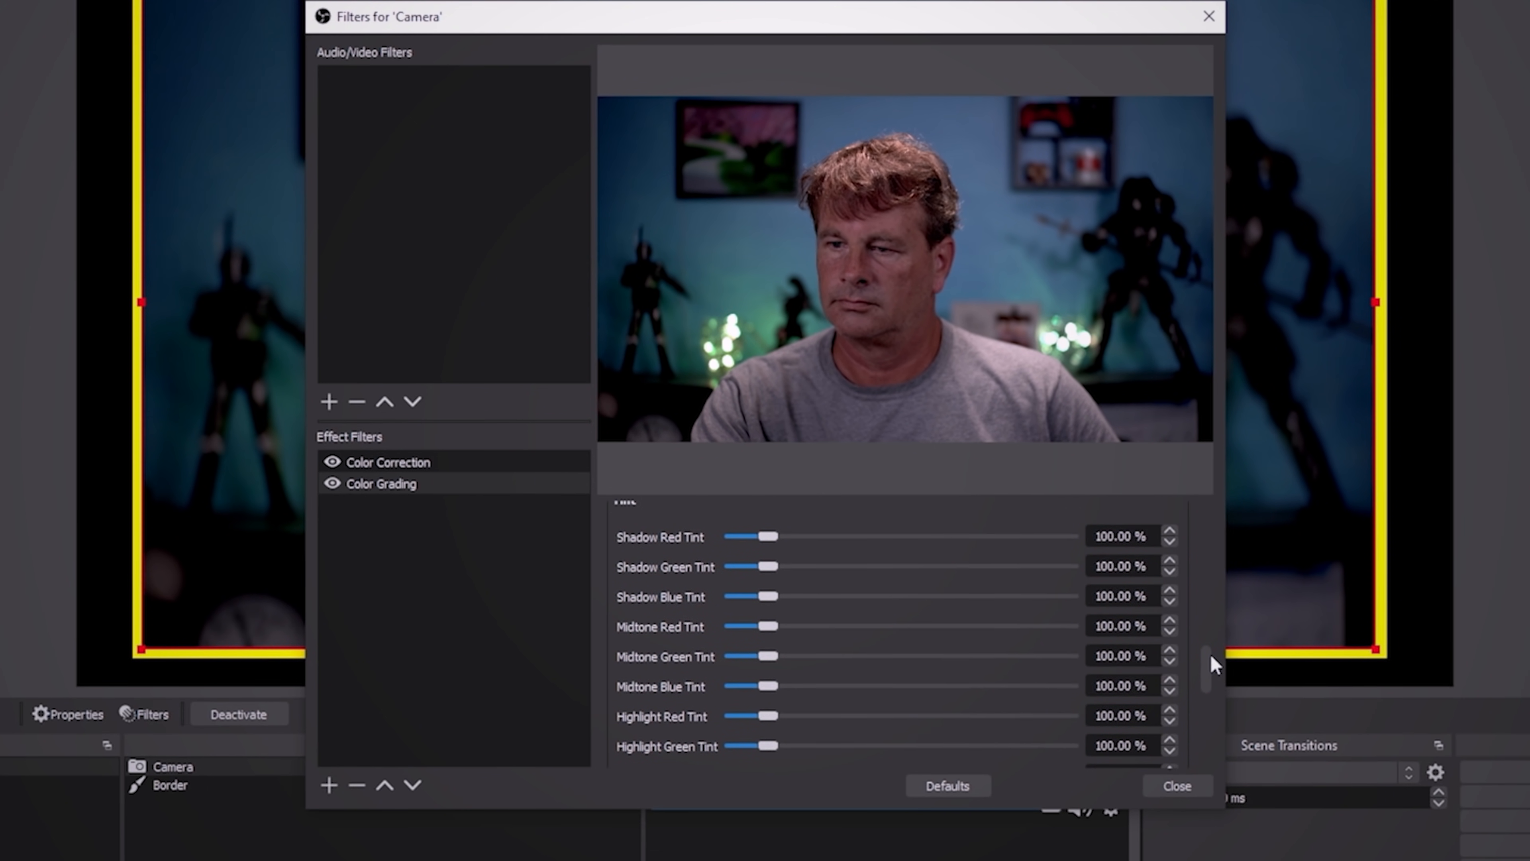
left_click_drag(784, 598, 772, 610)
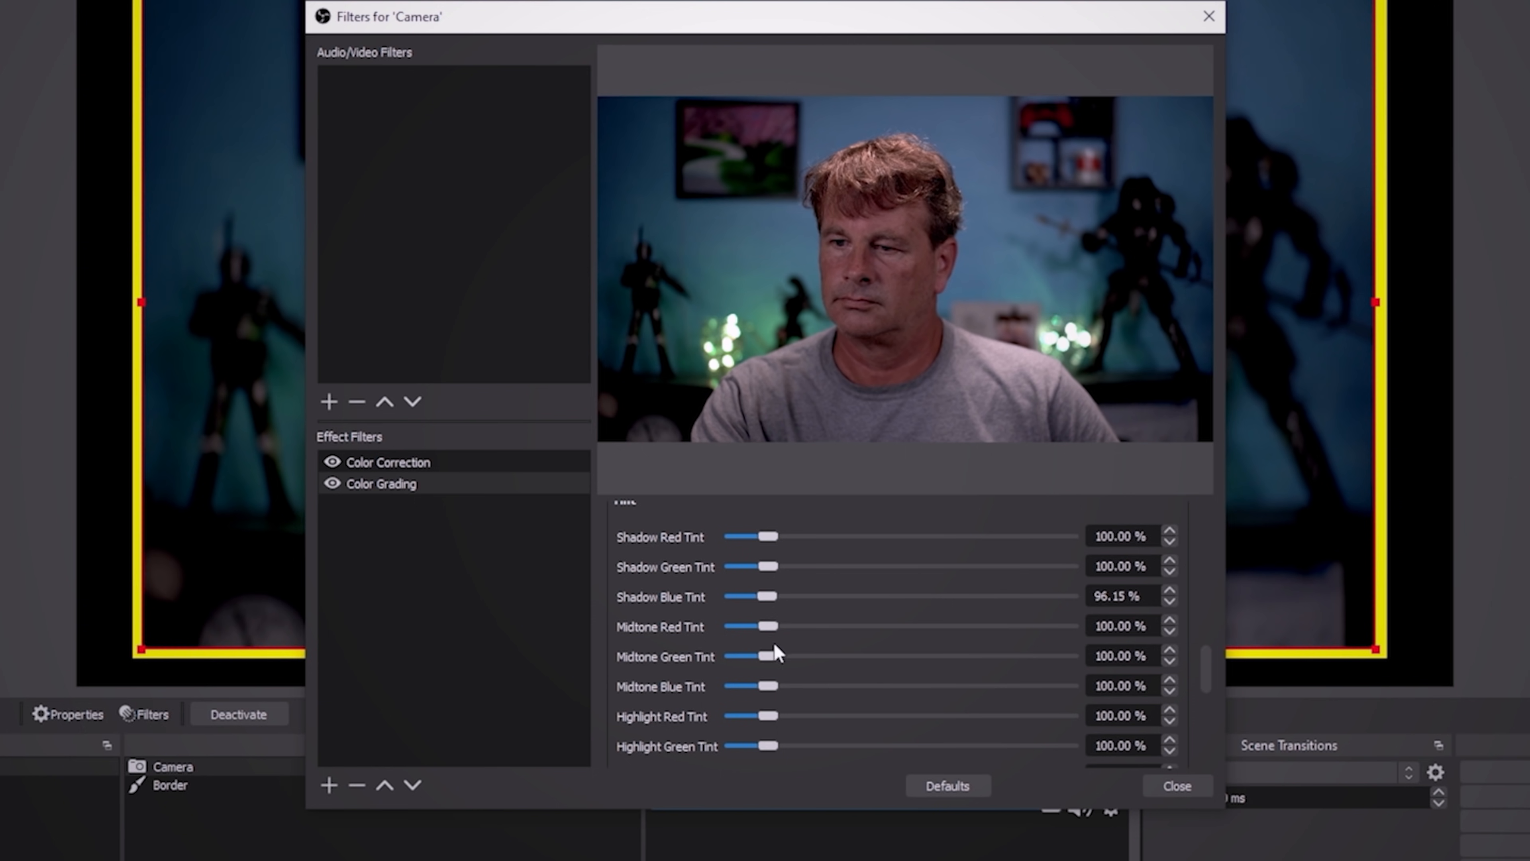
mouse_move(762, 535)
left_mouse_down()
mouse_move(776, 541)
mouse_move(750, 549)
mouse_move(783, 564)
mouse_move(765, 564)
left_mouse_up()
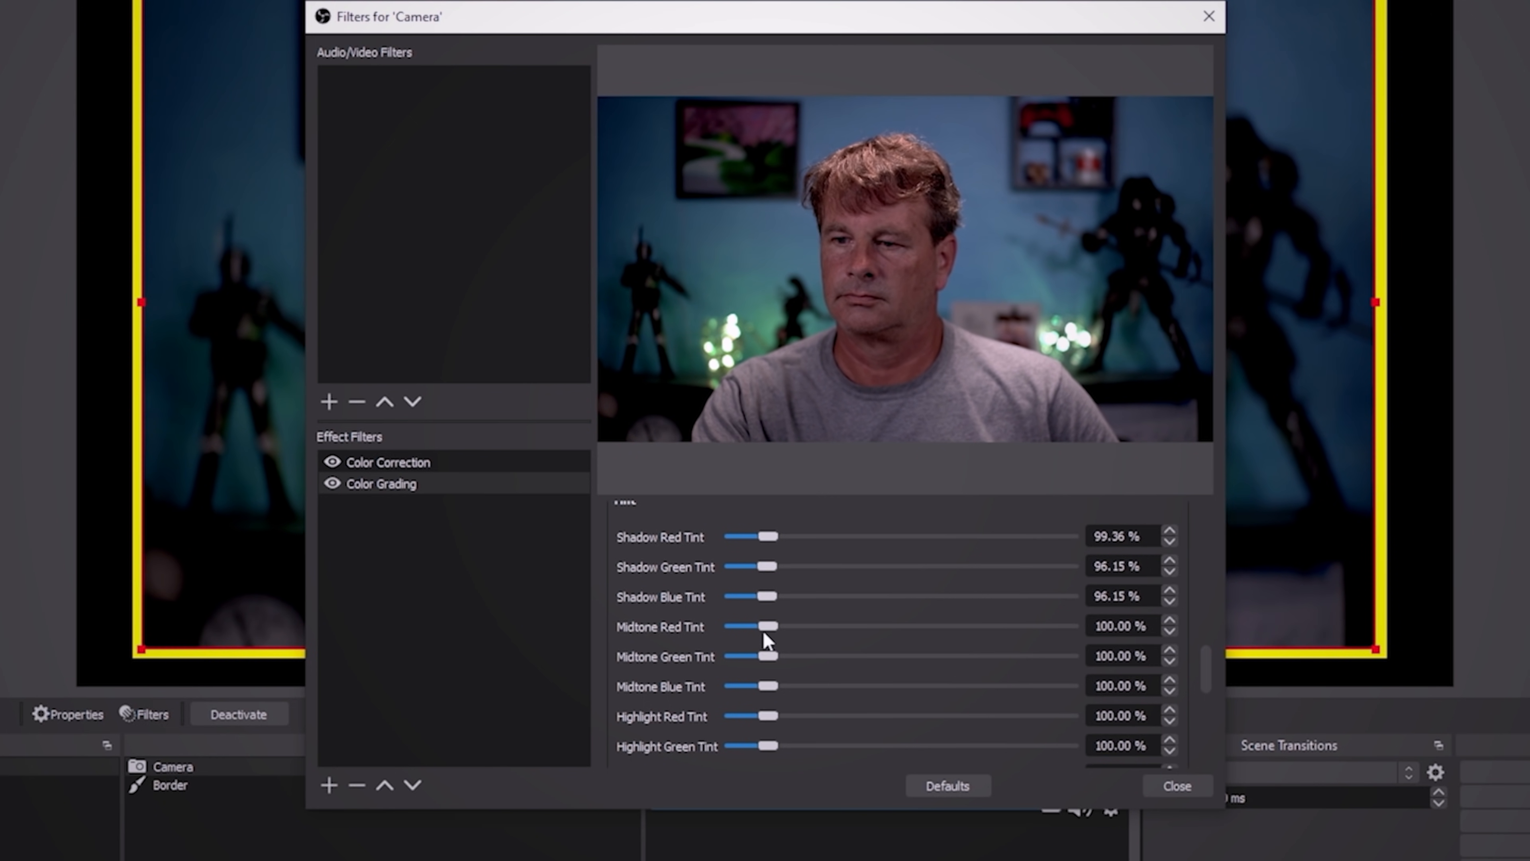
- Set the midtone green tint to 92.95%, midtone blue to 96.15%, highlight green to 134.62% and shadow green to 112.18%
left_click_drag(766, 651, 768, 663)
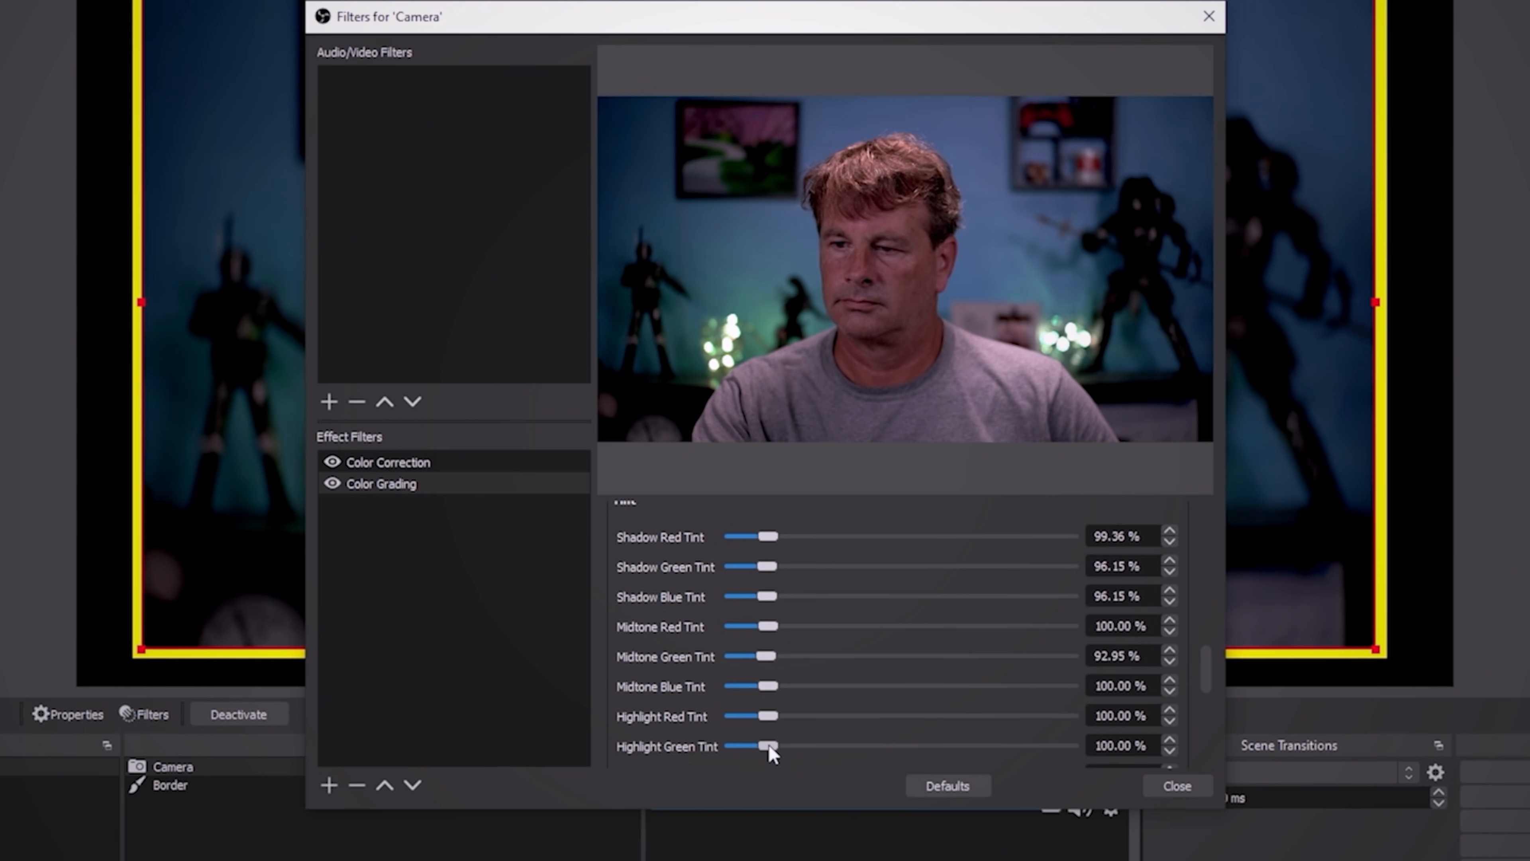
mouse_move(770, 747)
left_mouse_down()
mouse_move(793, 739)
mouse_move(771, 734)
left_mouse_up()
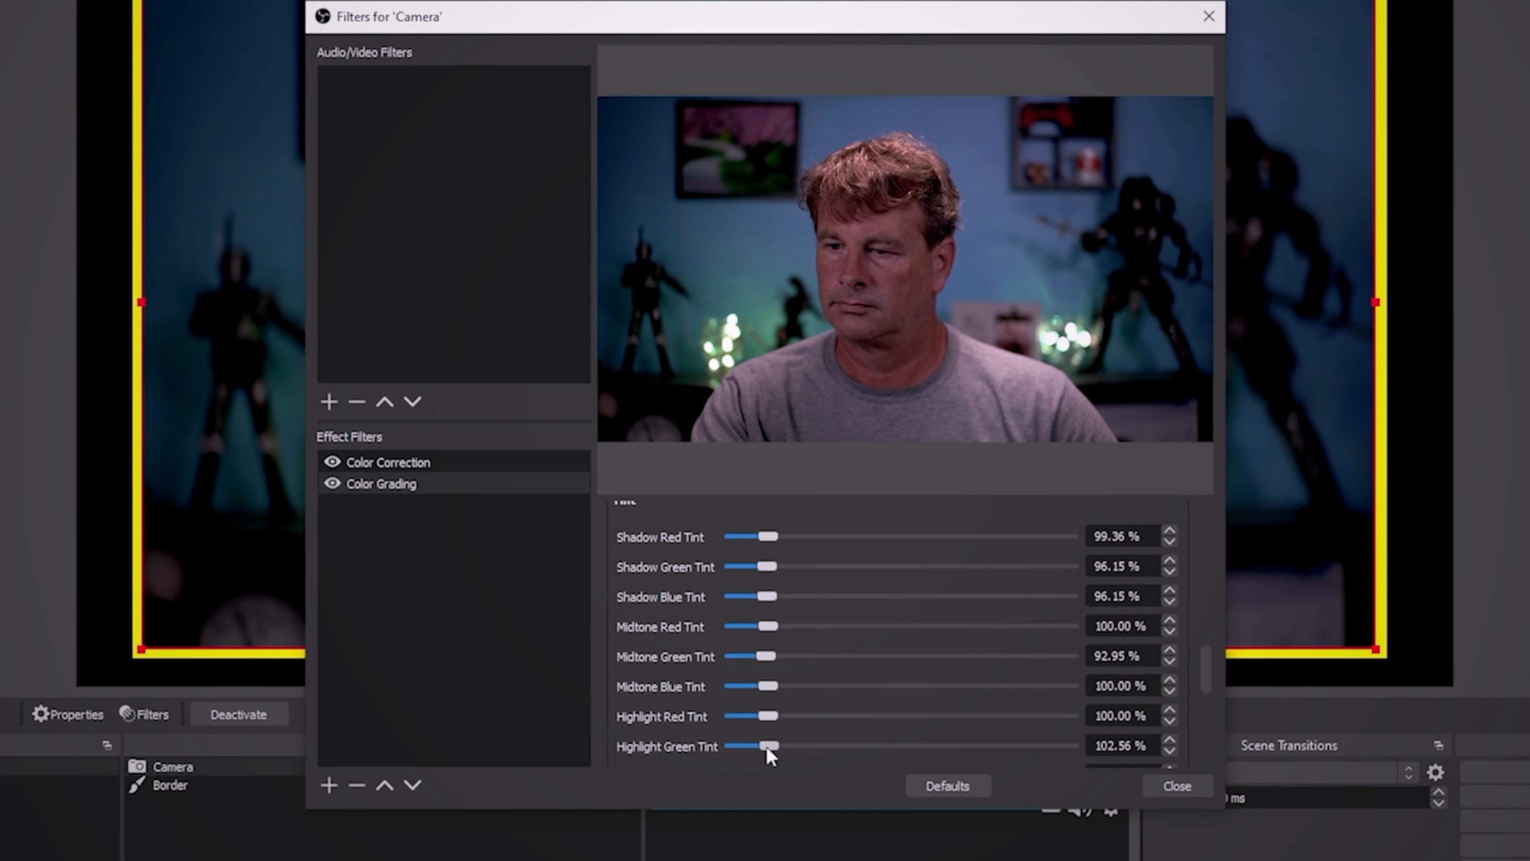
mouse_move(771, 687)
left_mouse_down()
mouse_move(789, 686)
mouse_move(767, 693)
left_mouse_up()
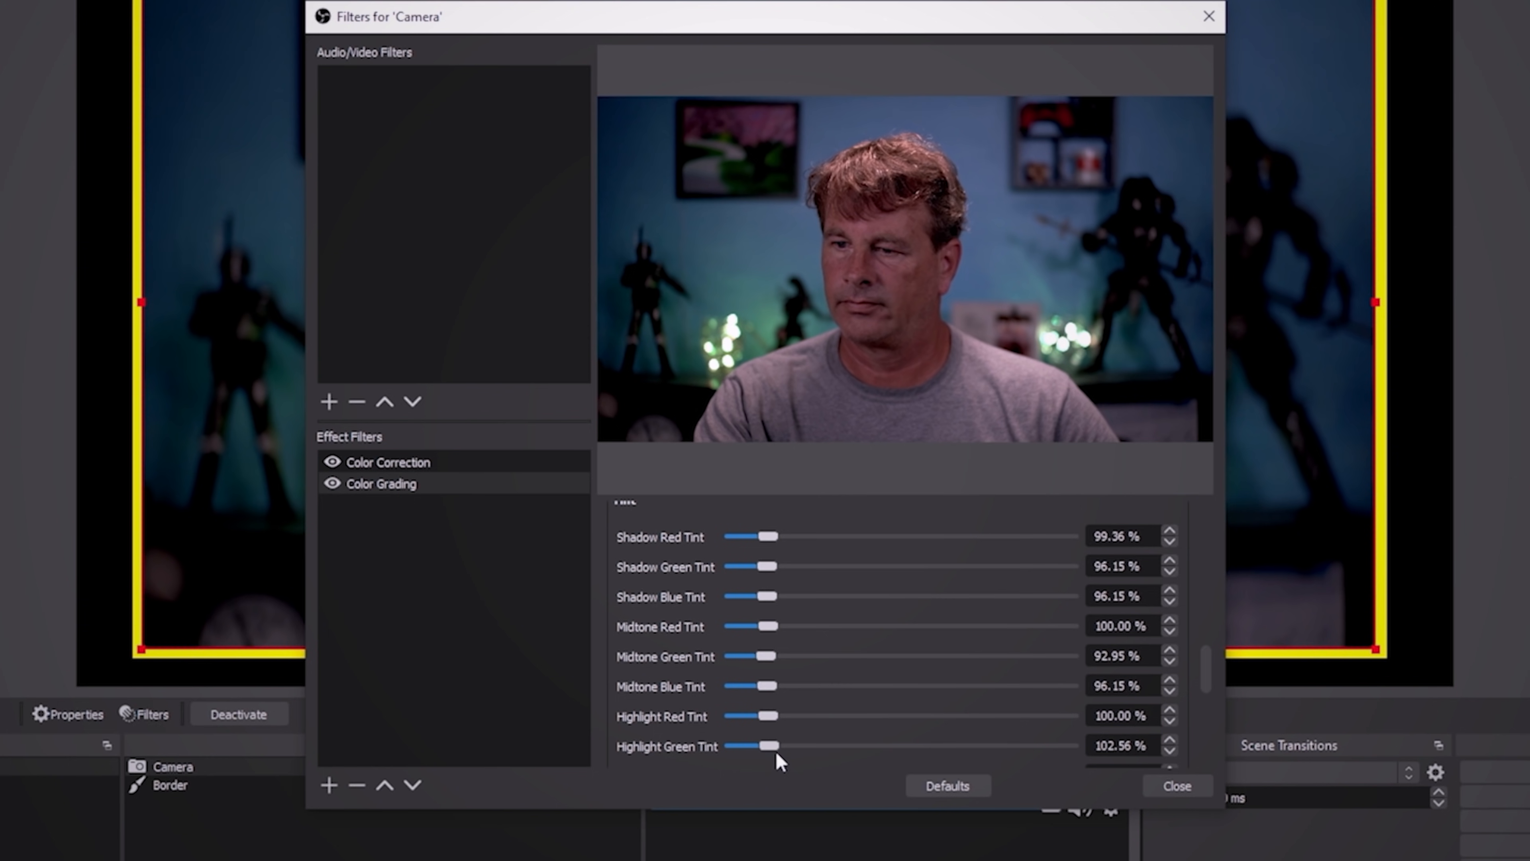
left_click_drag(773, 745, 783, 744)
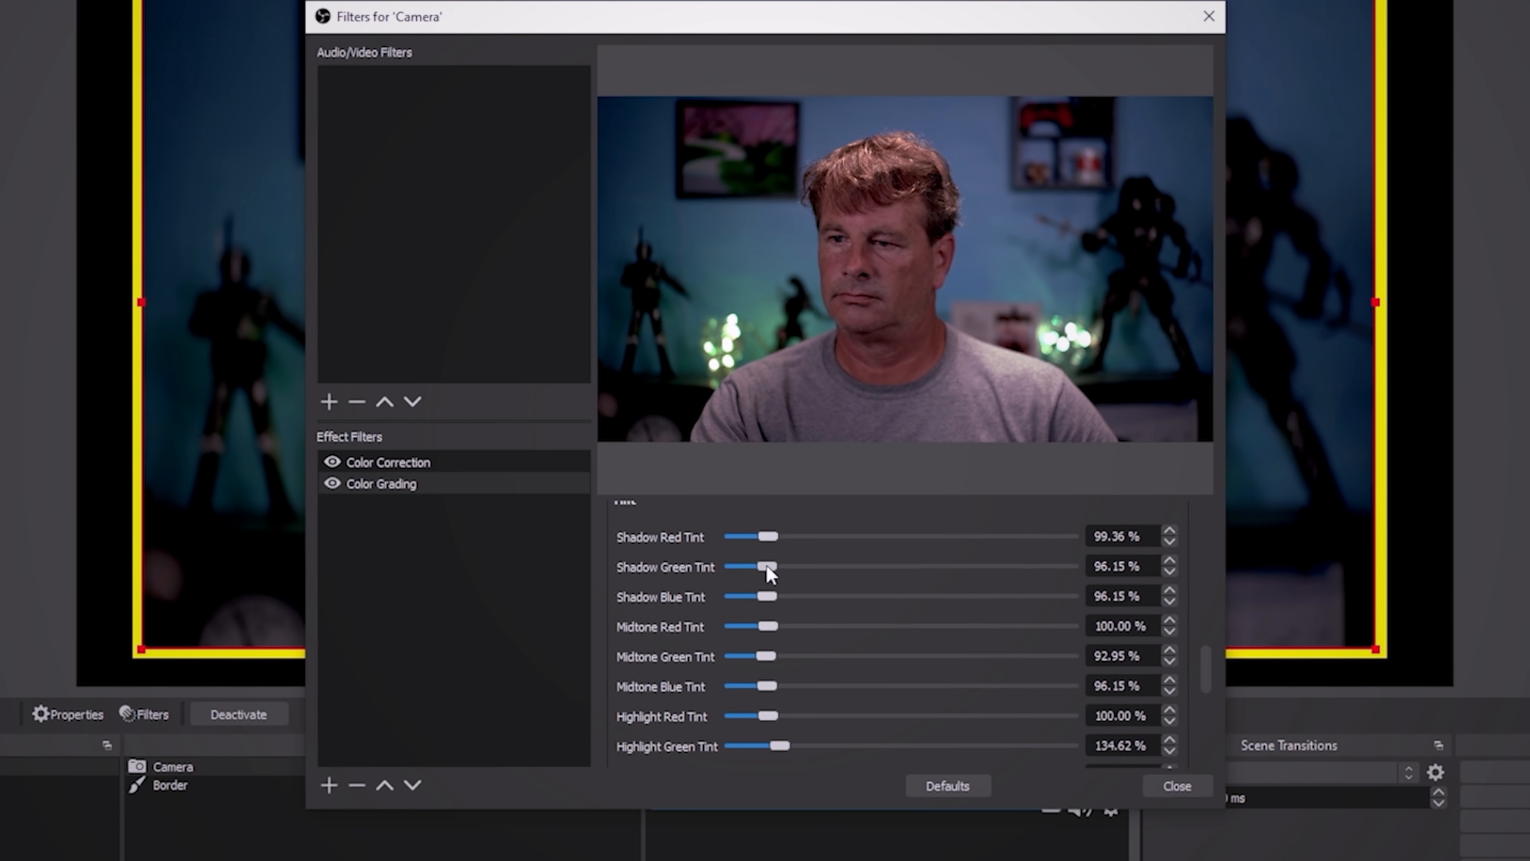
left_click_drag(766, 564, 772, 578)
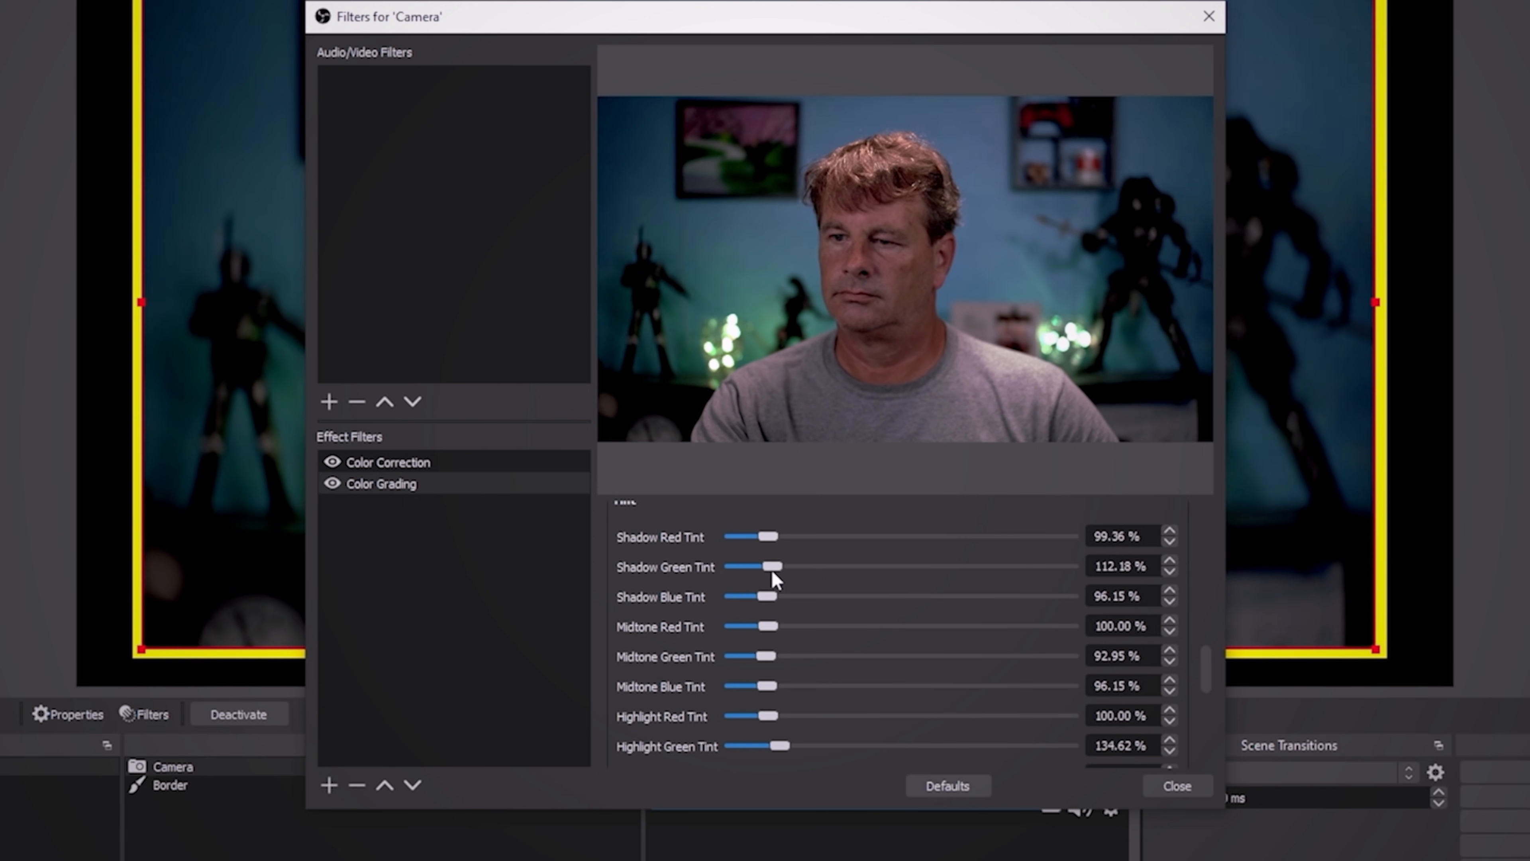
- Fine-tune the Color Grading filter's Green Gain to 100.44%
scroll(807, 659, "down", 1)
scroll(806, 659, "up", 3)
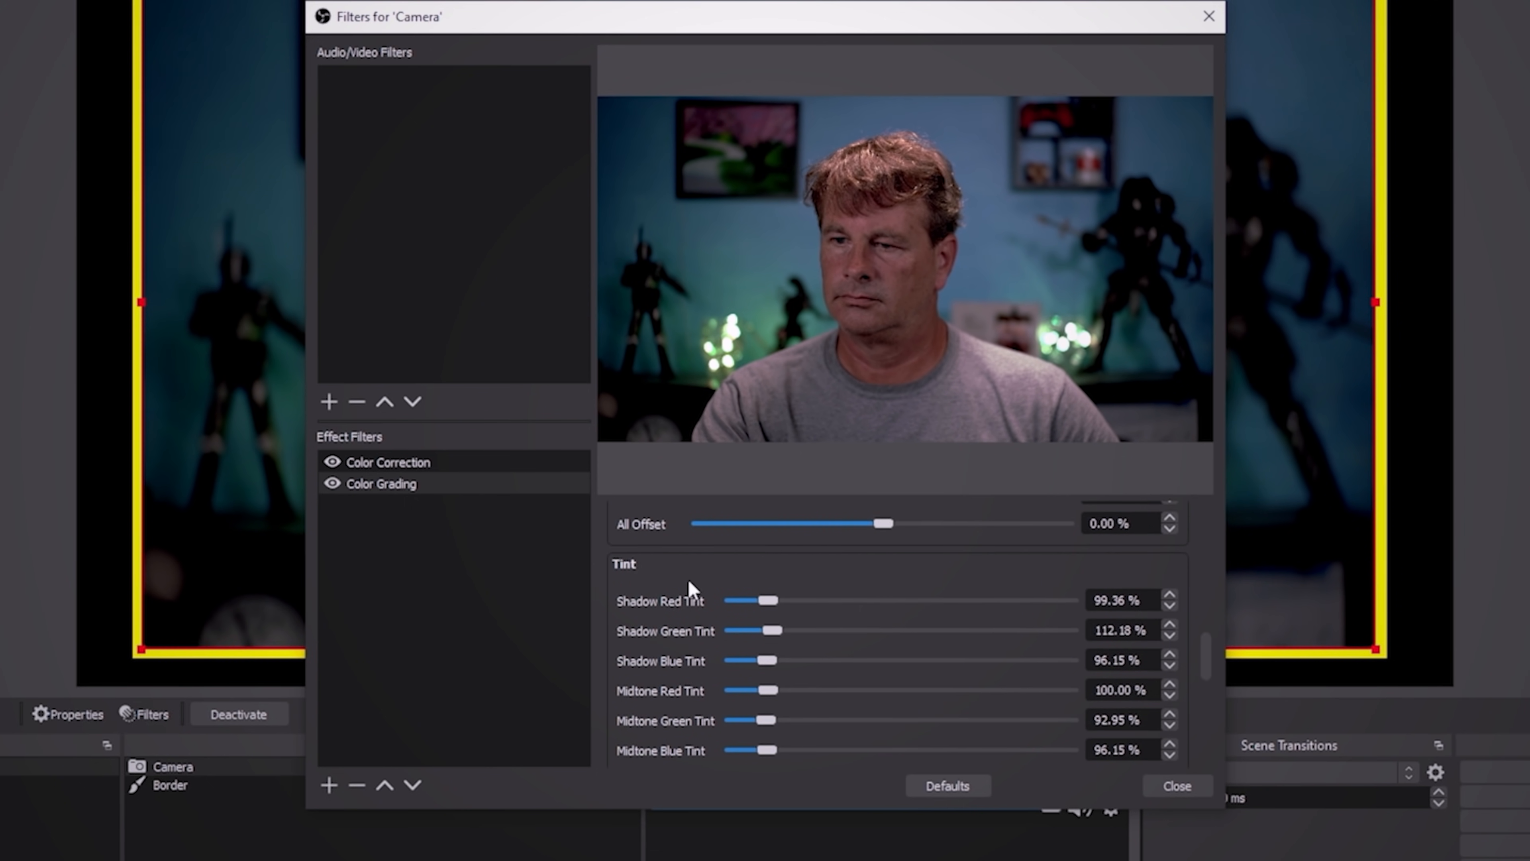
left_click_drag(1207, 657, 1209, 594)
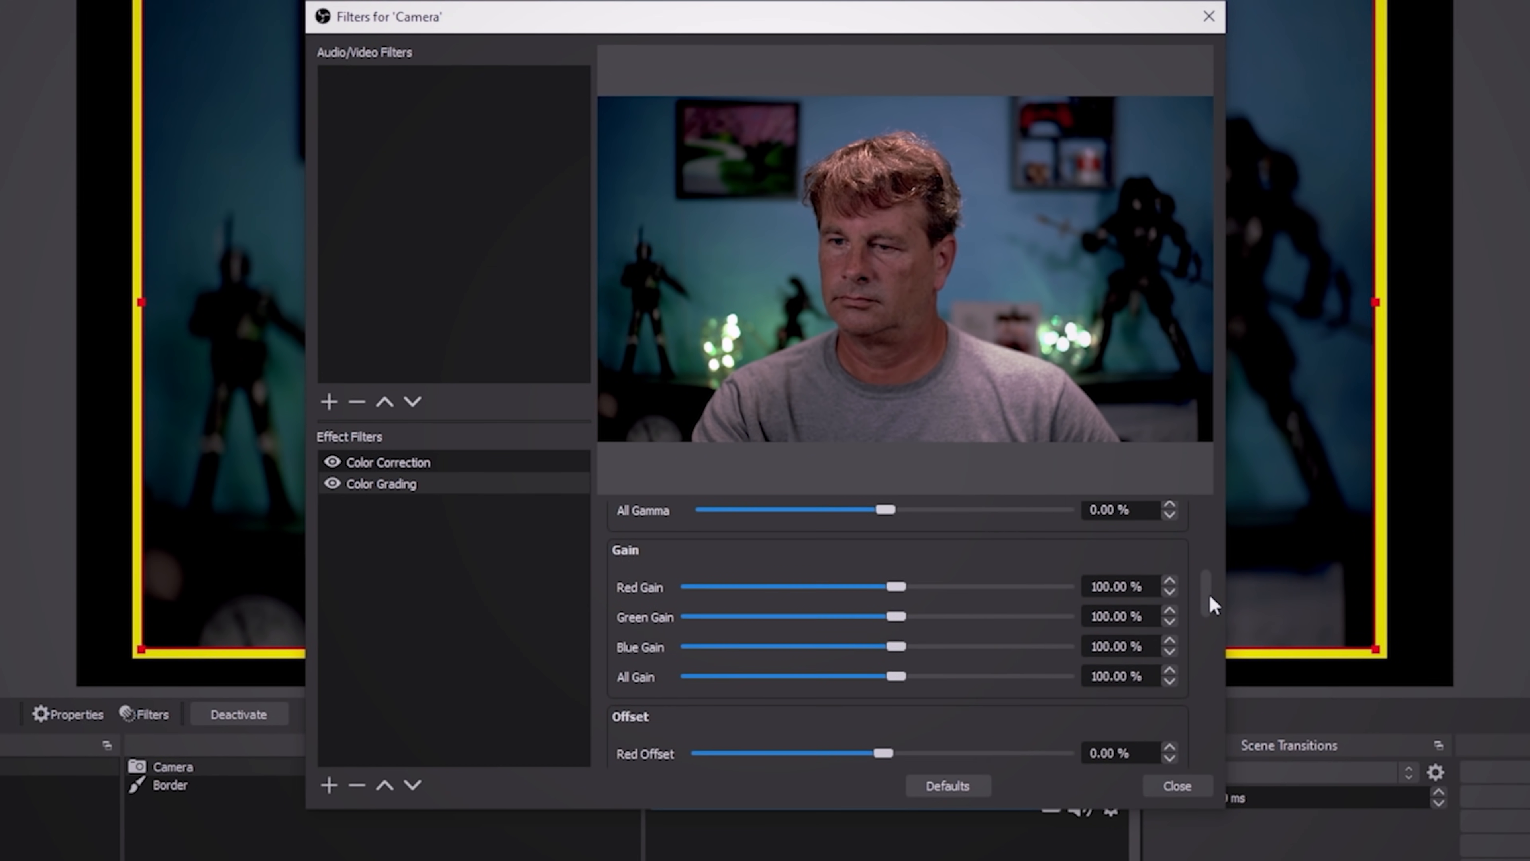
scroll(901, 610, "up", 3)
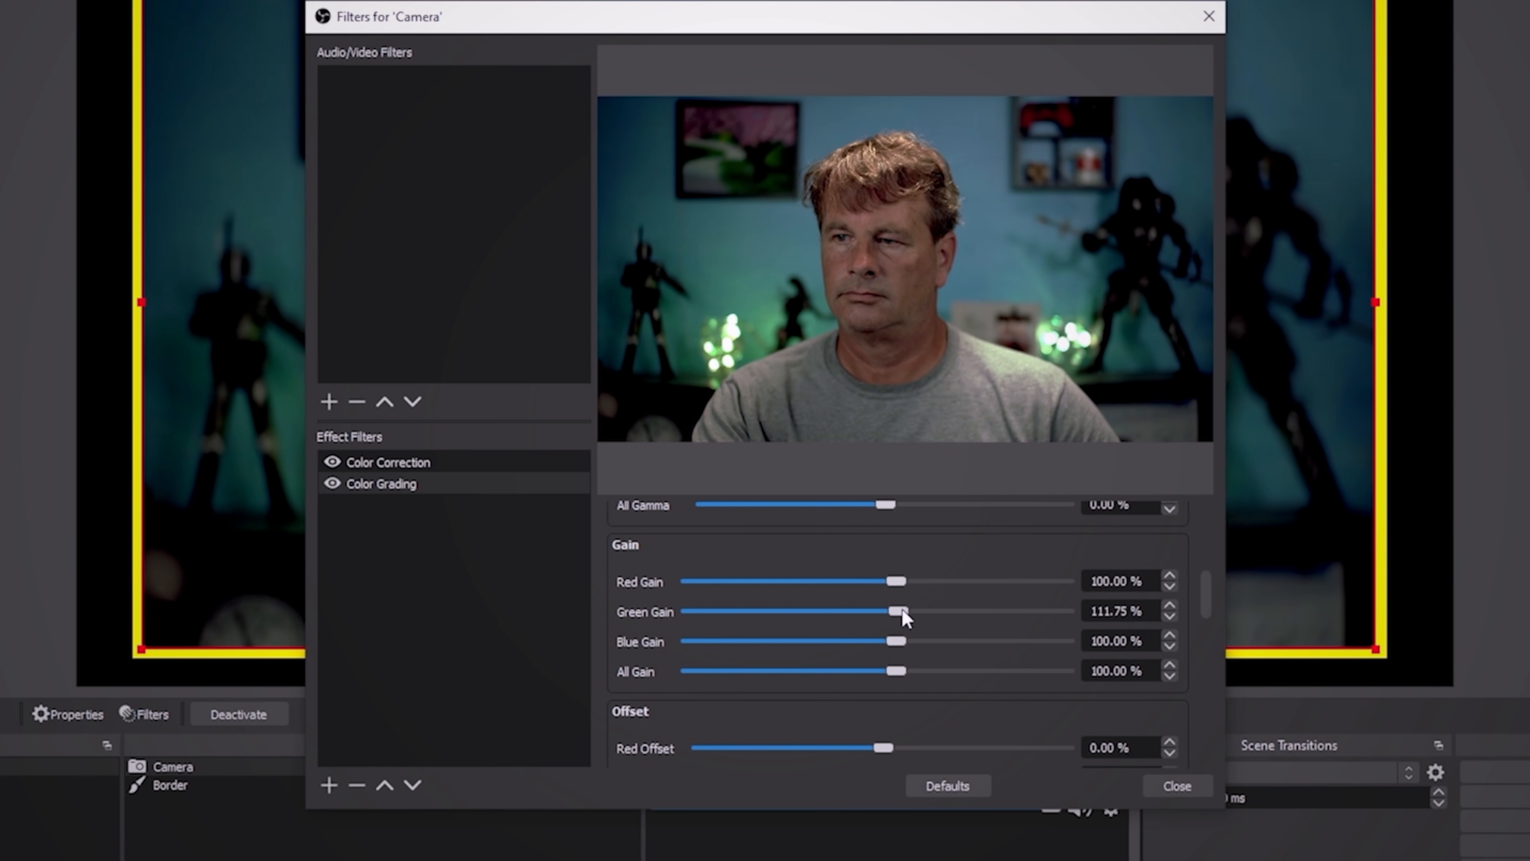
scroll(902, 611, "down", 2)
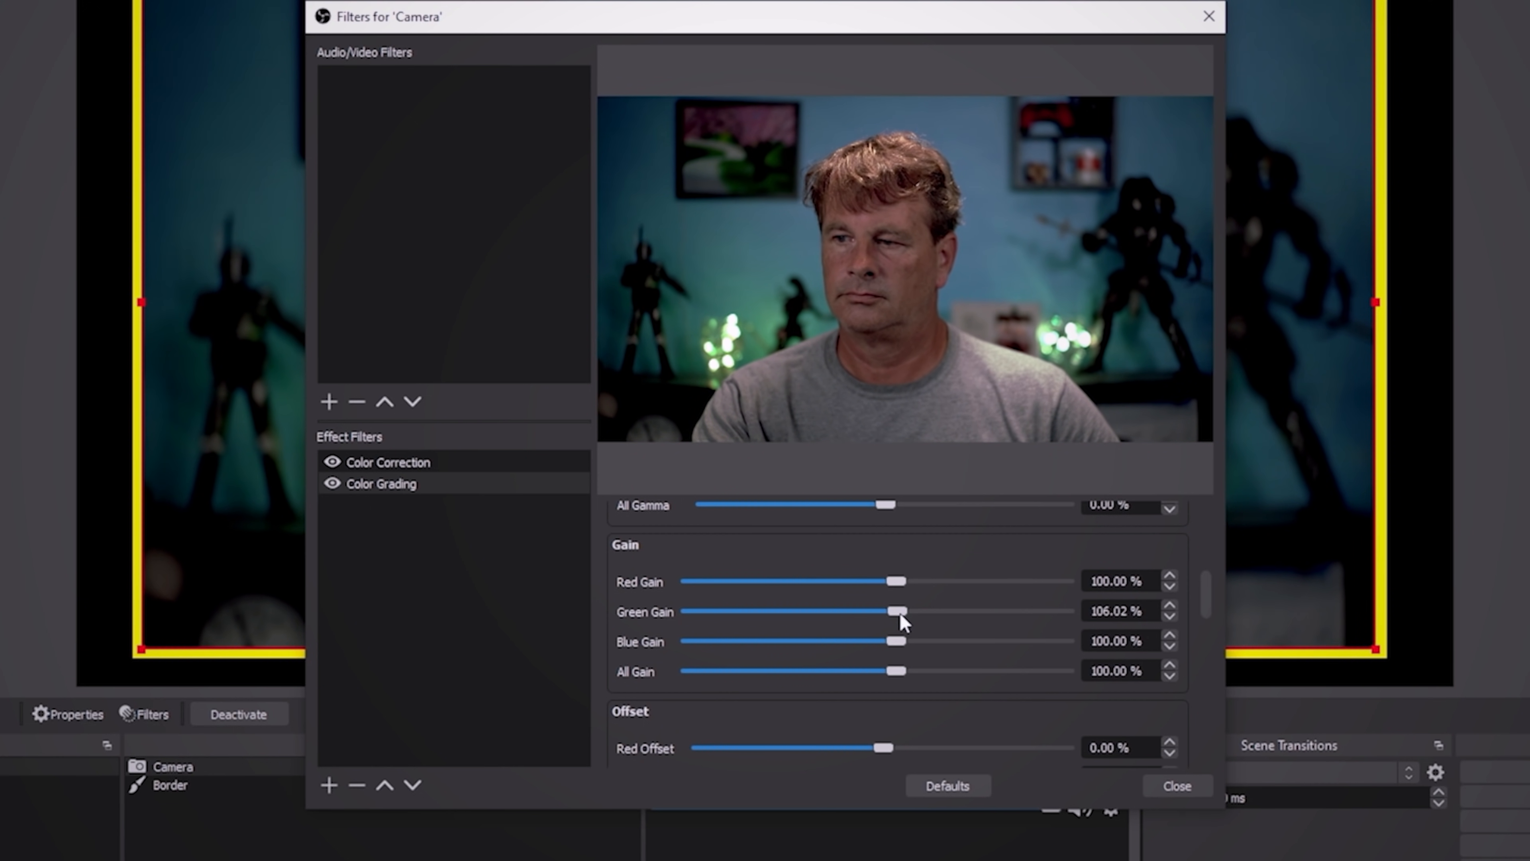
scroll(904, 622, "down", 1)
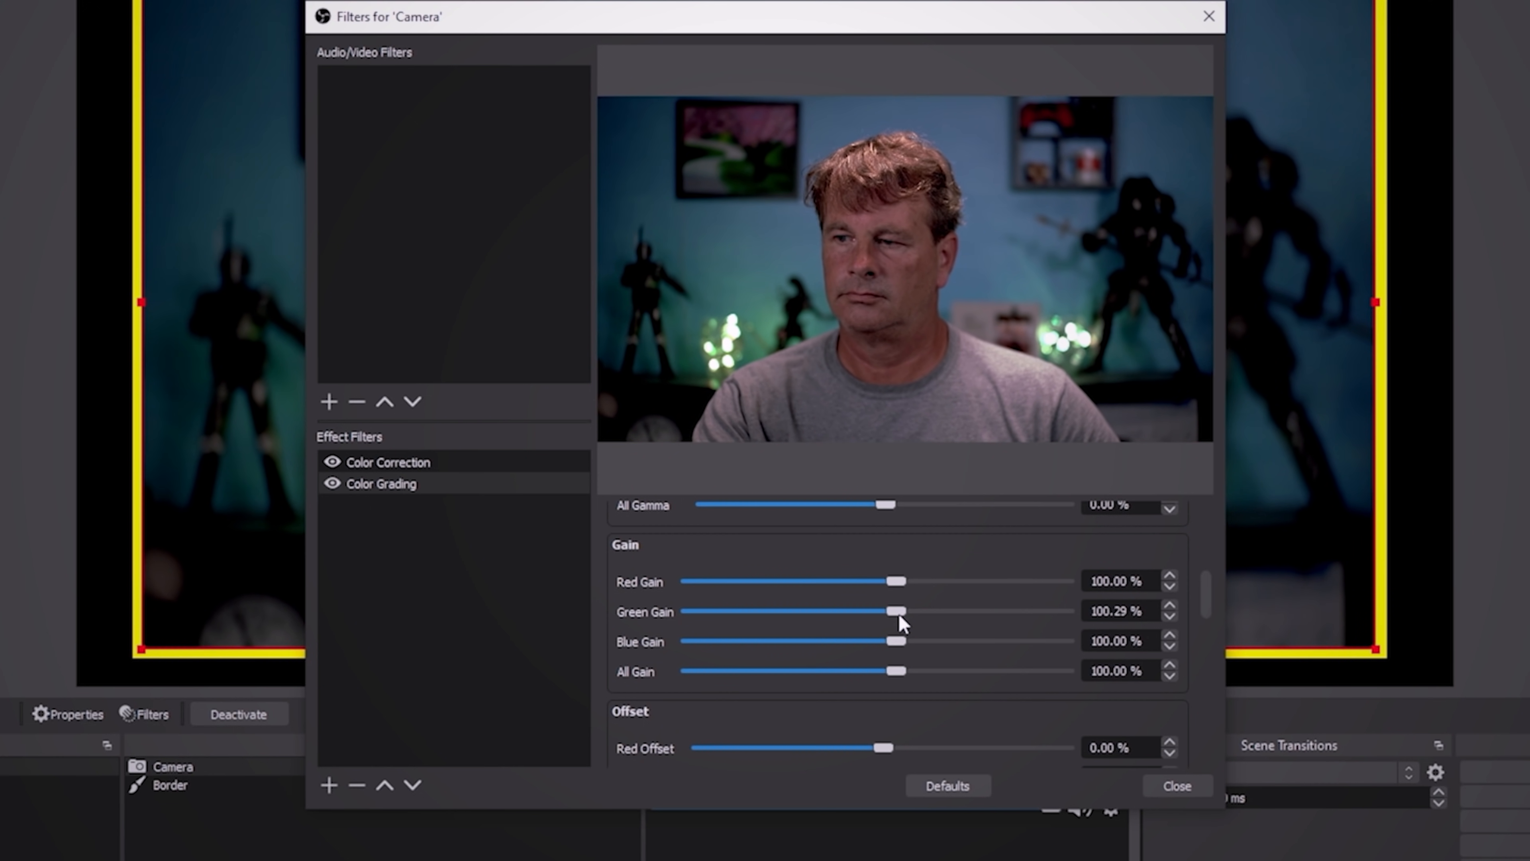
left_click(1171, 601)
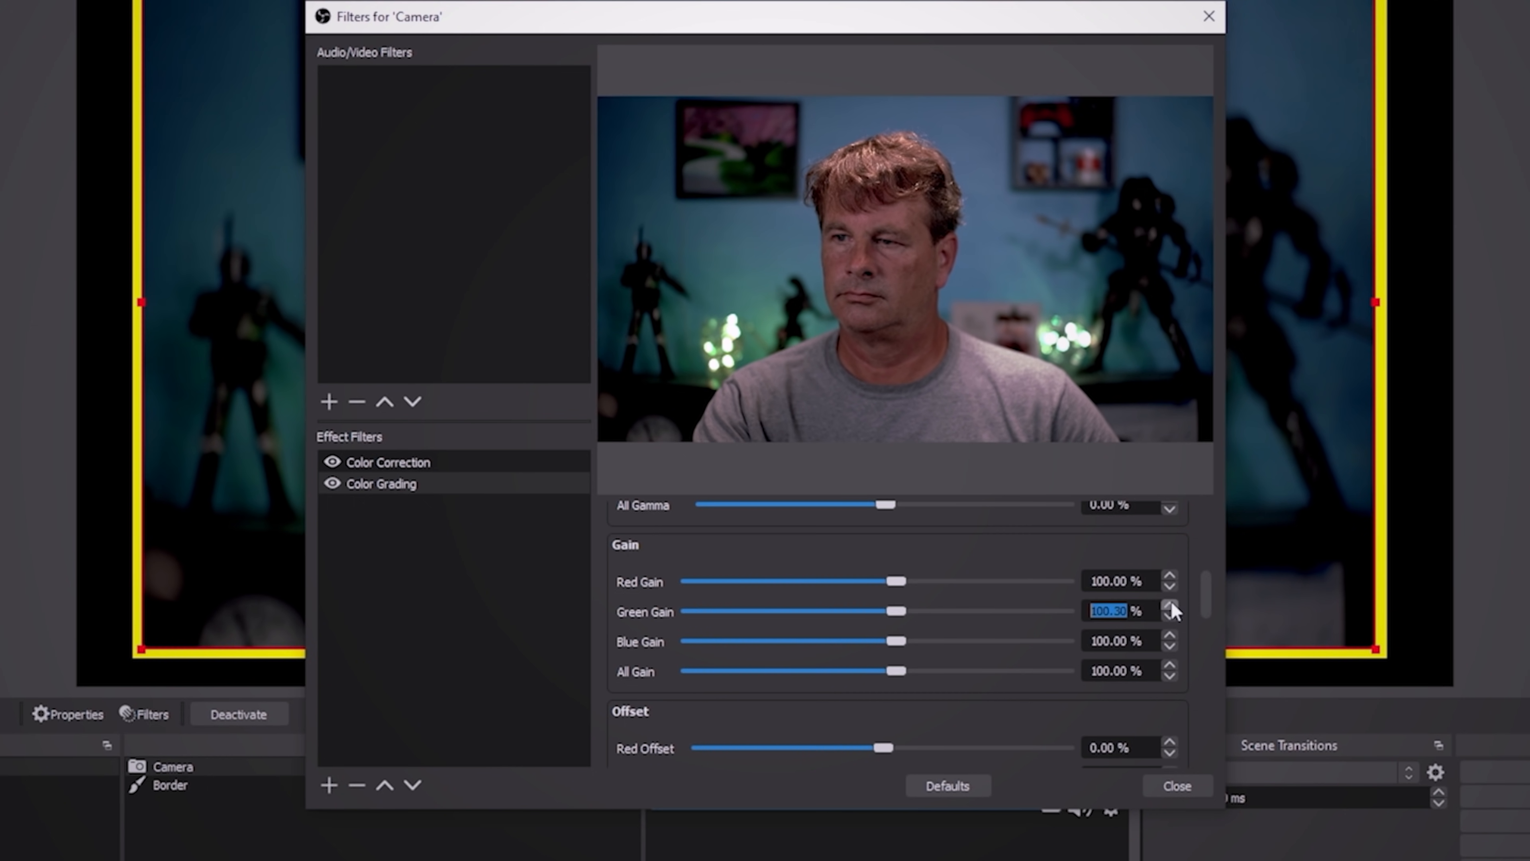
left_click(1171, 602)
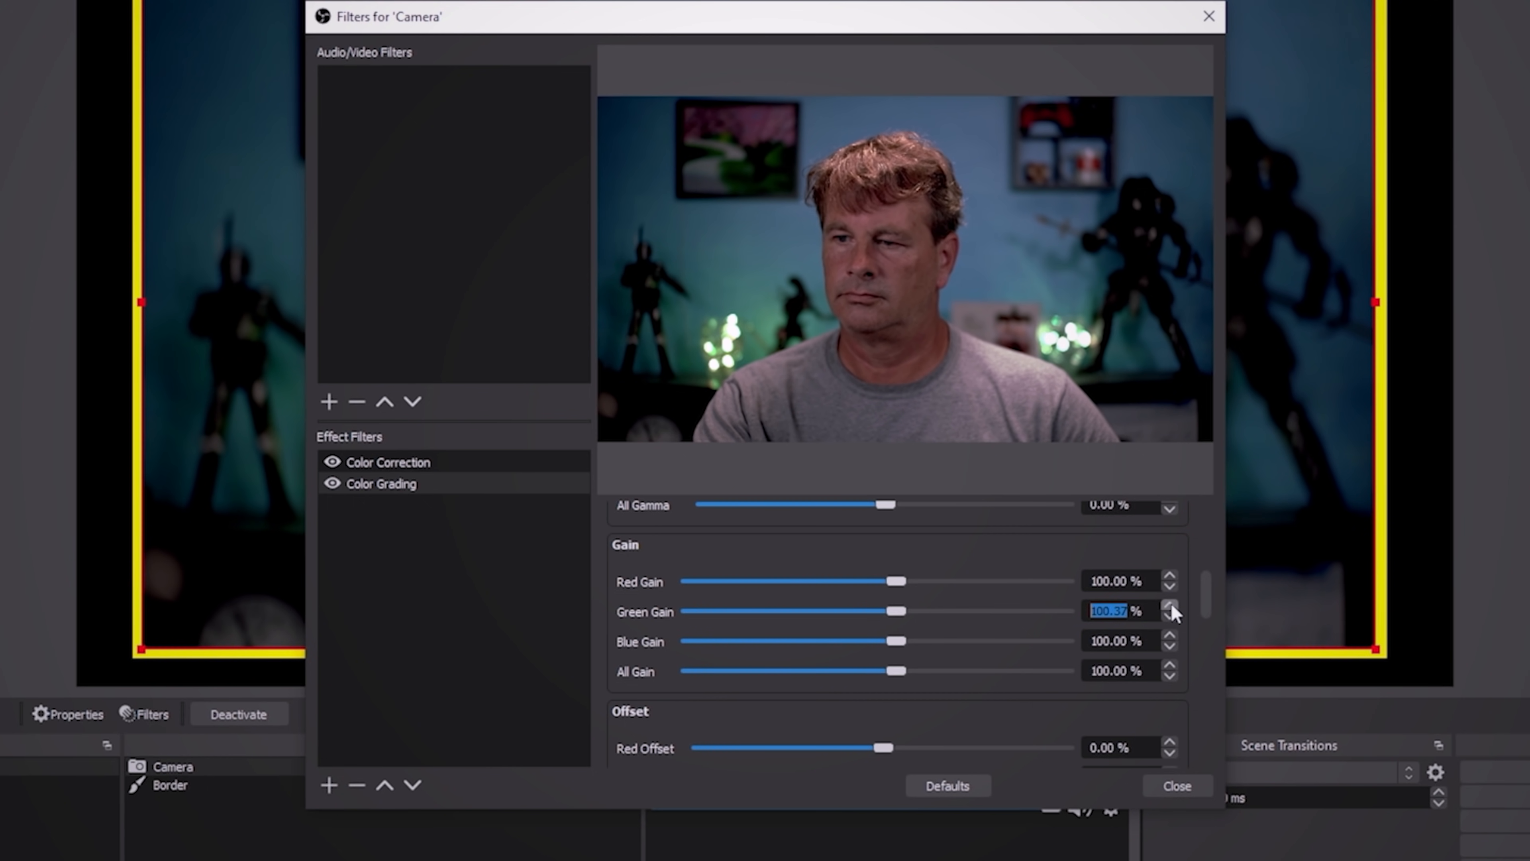
left_click(1172, 604)
left_click(1172, 604)
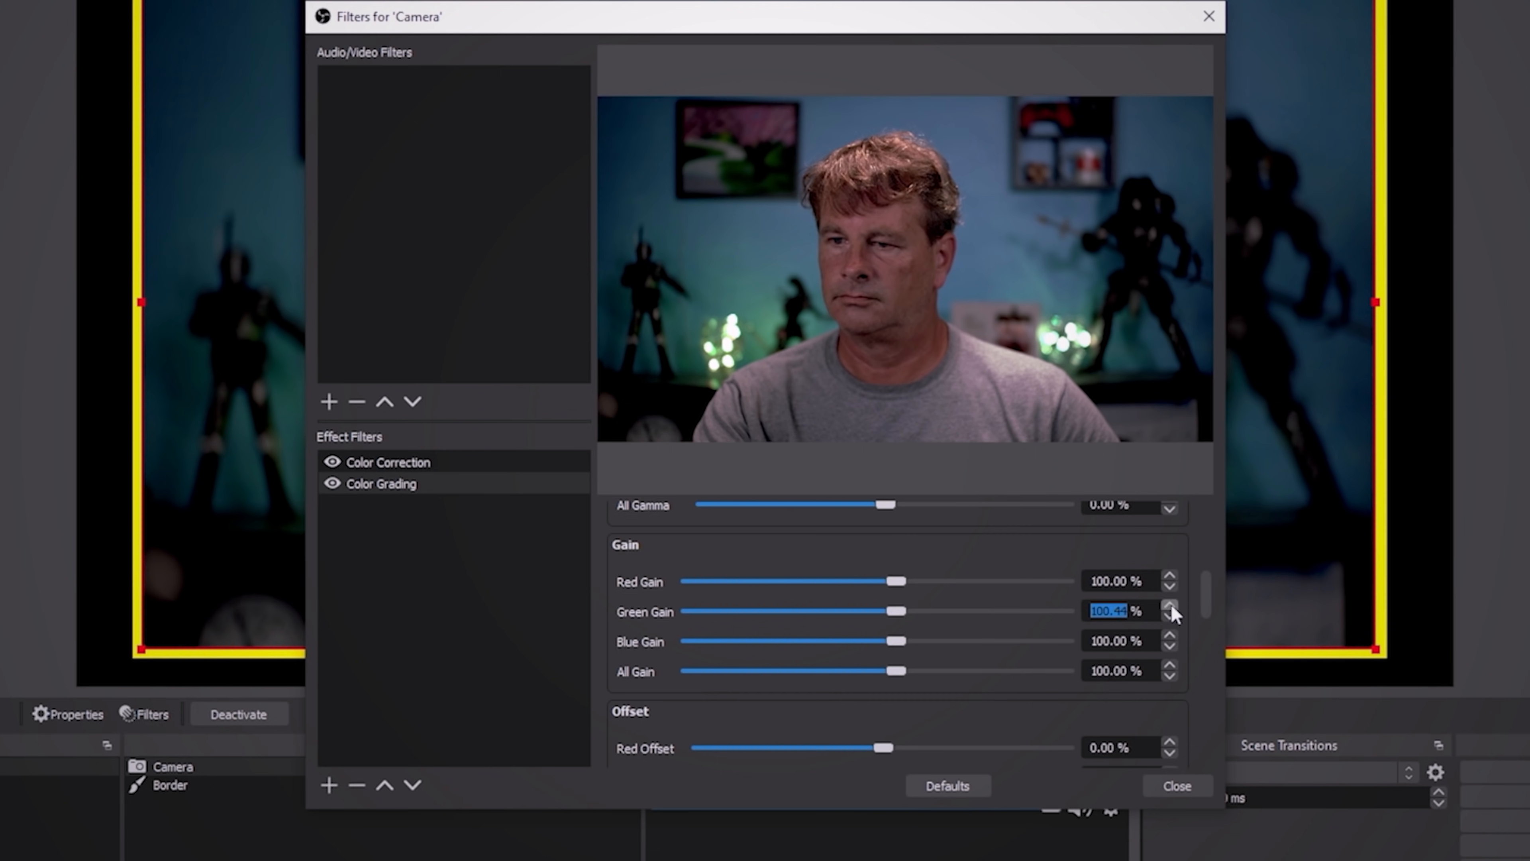
- Raise the Color Grading filter's Green Lift to 3.94%
left_click_drag(1206, 595, 1196, 524)
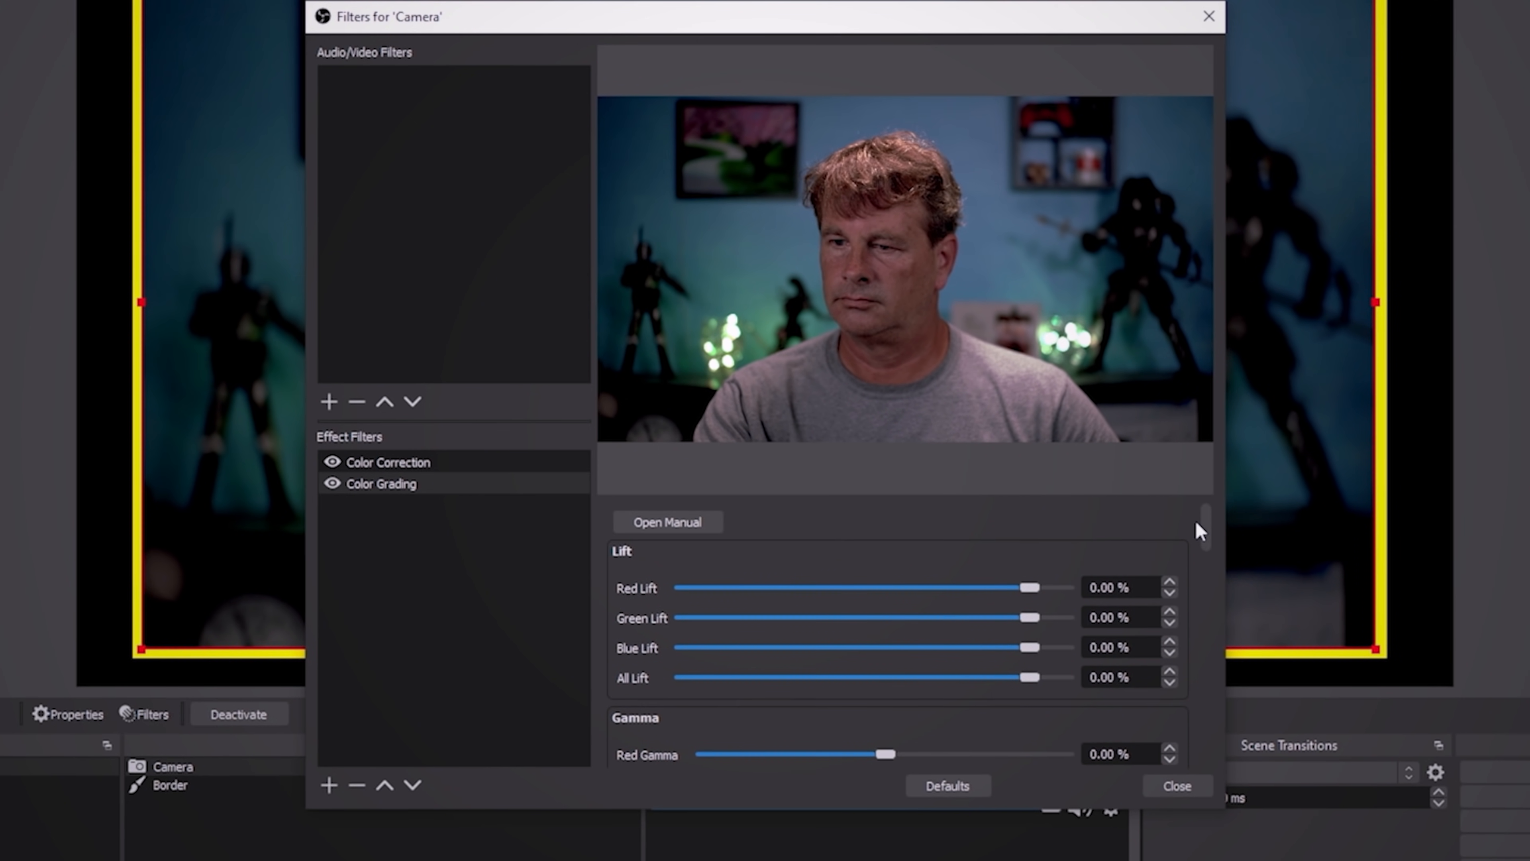
left_click(1170, 612)
left_click(1172, 611)
left_click(1172, 611)
left_click(1172, 611)
left_click(1171, 611)
left_click(1172, 611)
left_click(1171, 611)
left_click(1172, 611)
left_click(1171, 611)
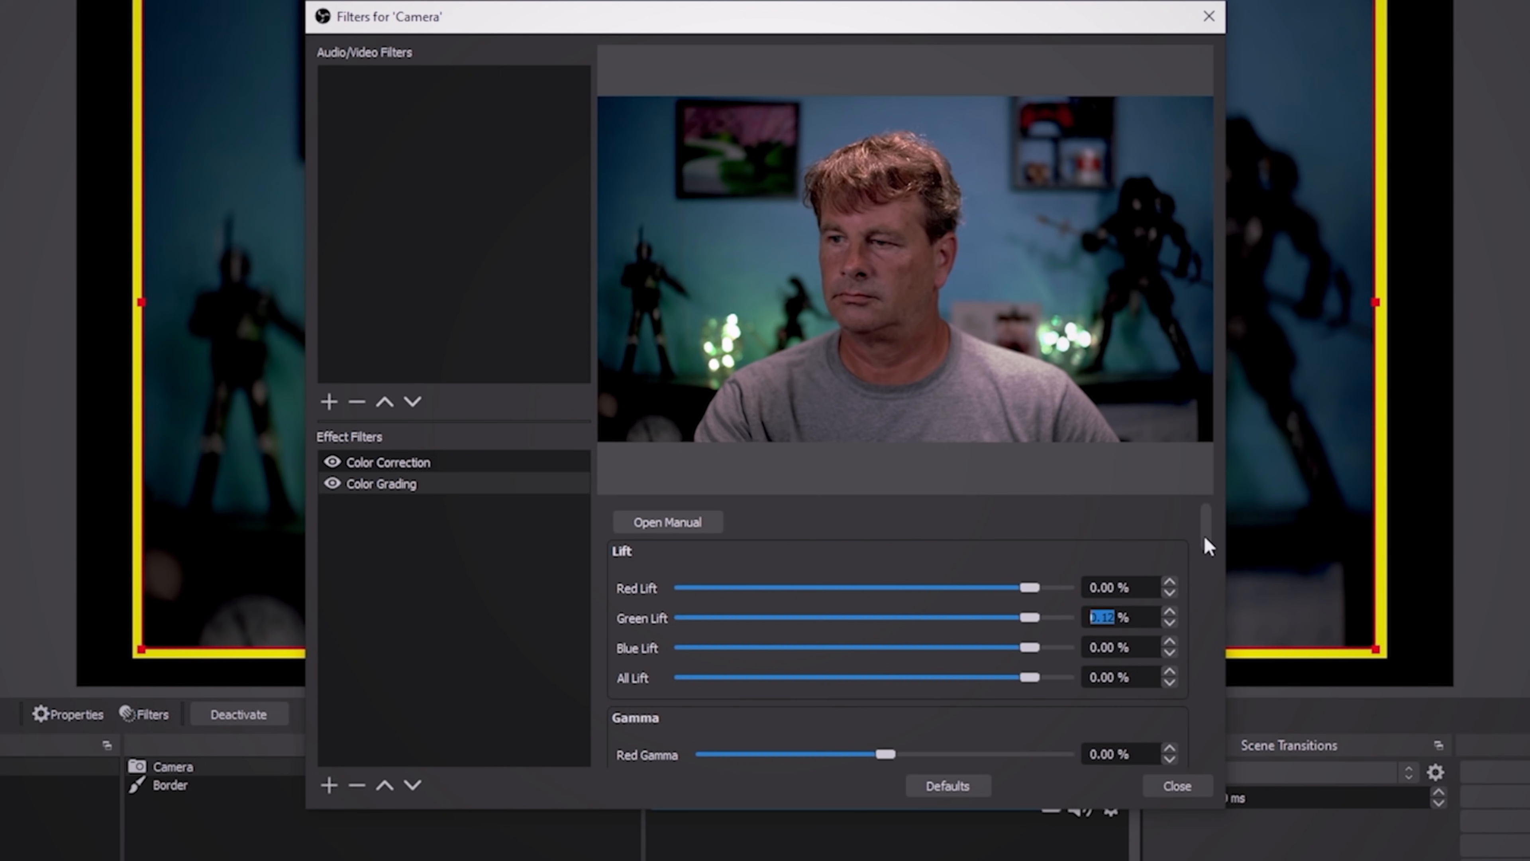
scroll(1209, 530, "down", 1)
left_click_drag(1034, 597, 1037, 608)
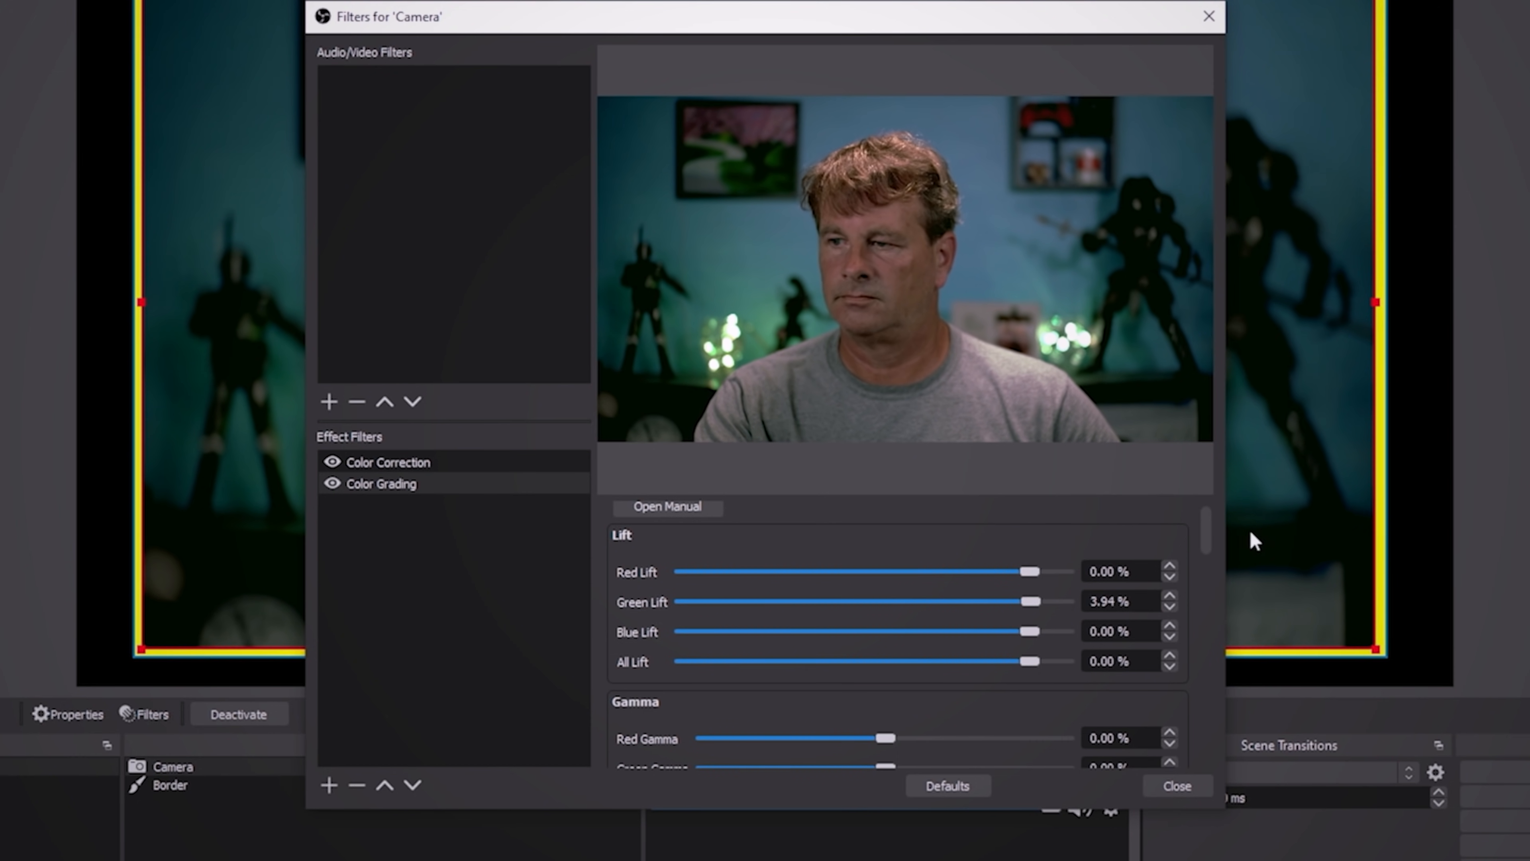
- Adjust the Color Grading filter's Saturation and settle it at 103.93%
left_click_drag(1205, 530, 1193, 735)
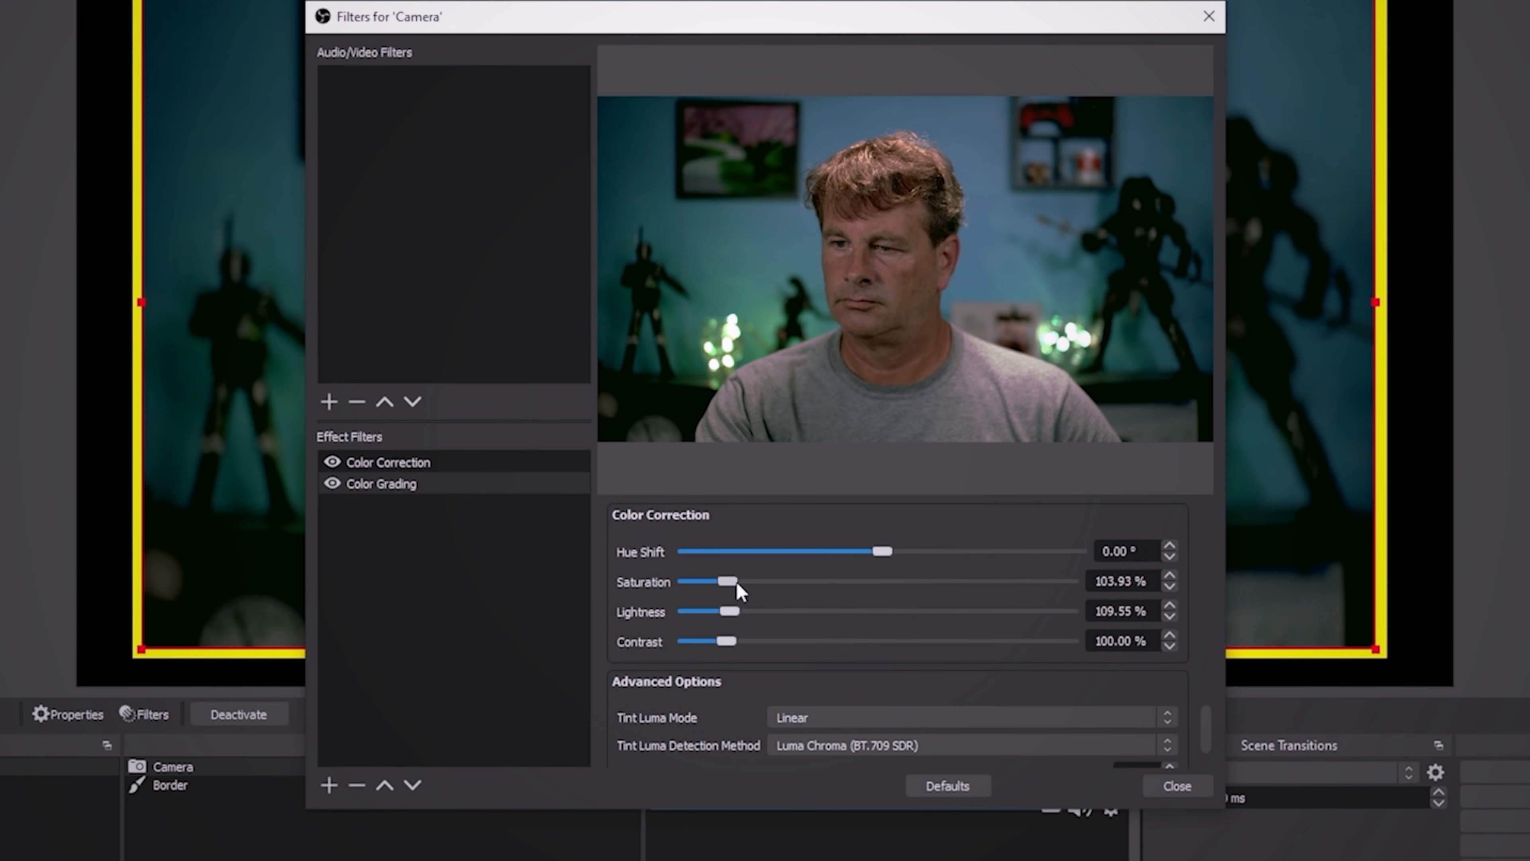
left_click_drag(730, 583, 727, 584)
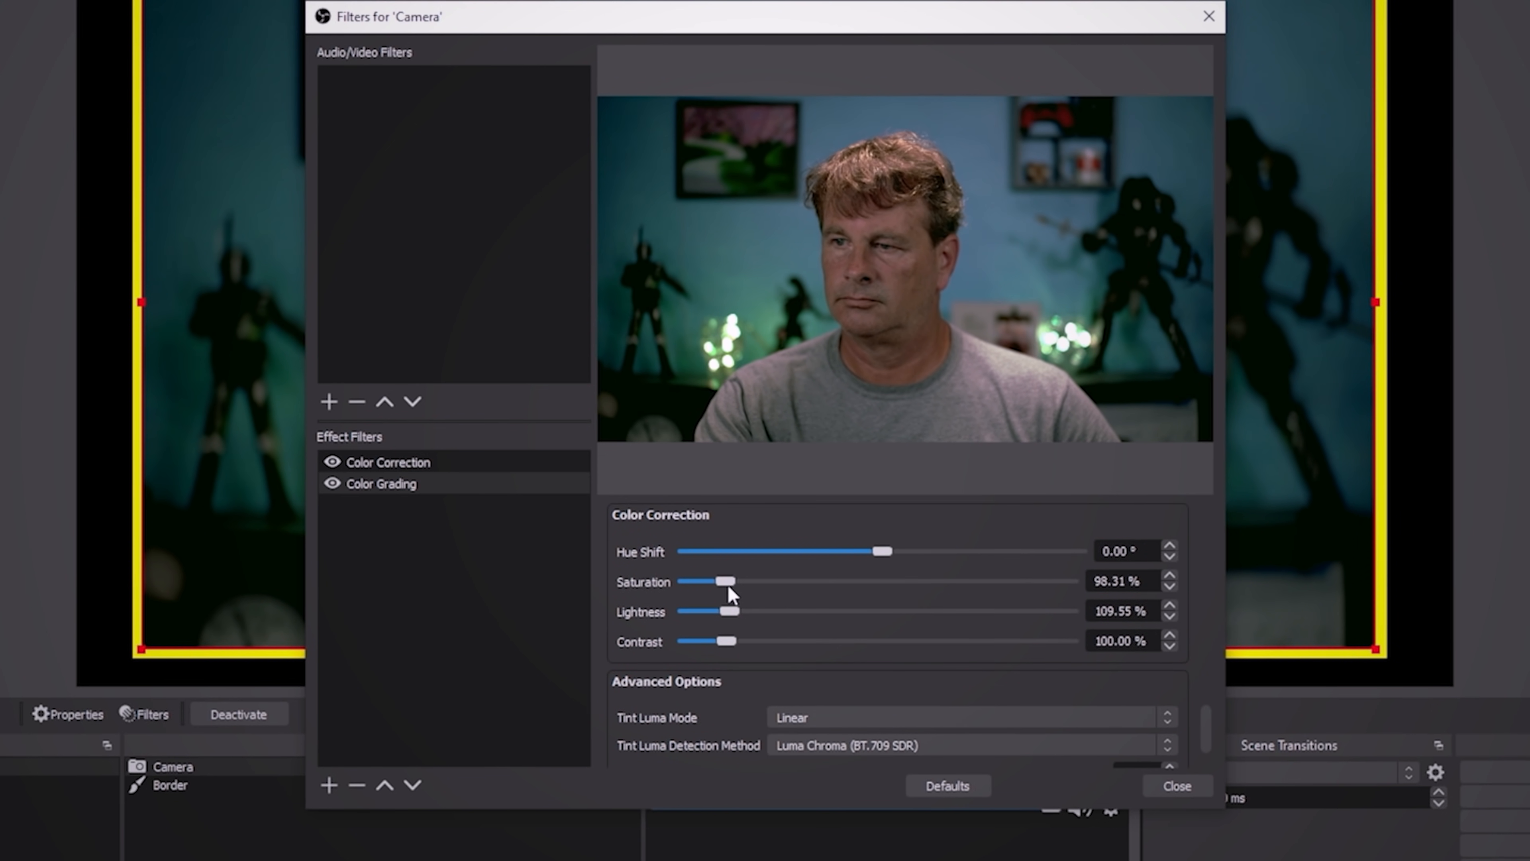
left_click_drag(727, 585, 729, 584)
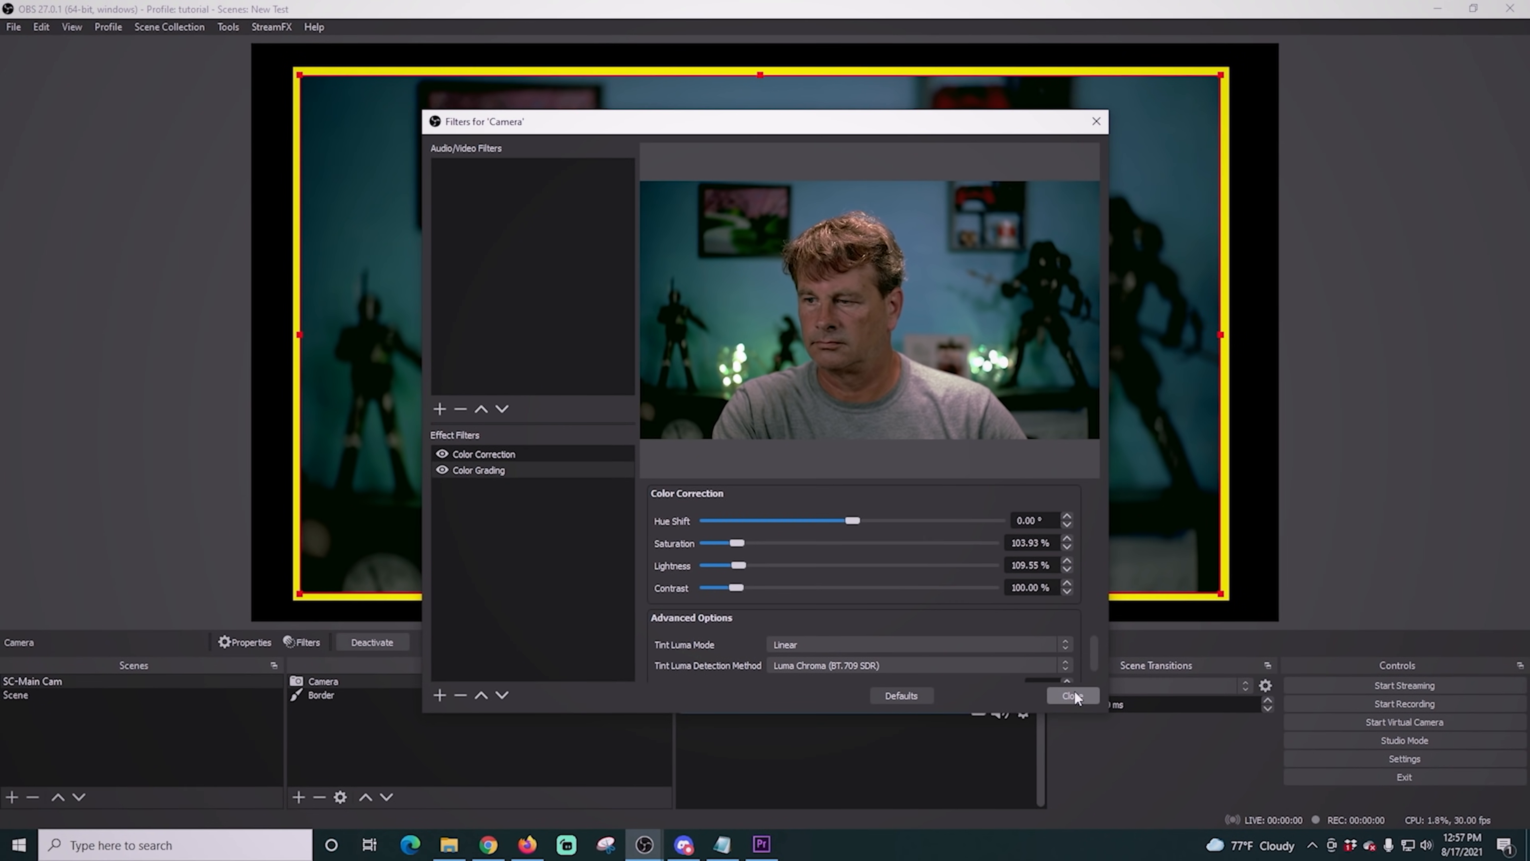
left_click(1072, 696)
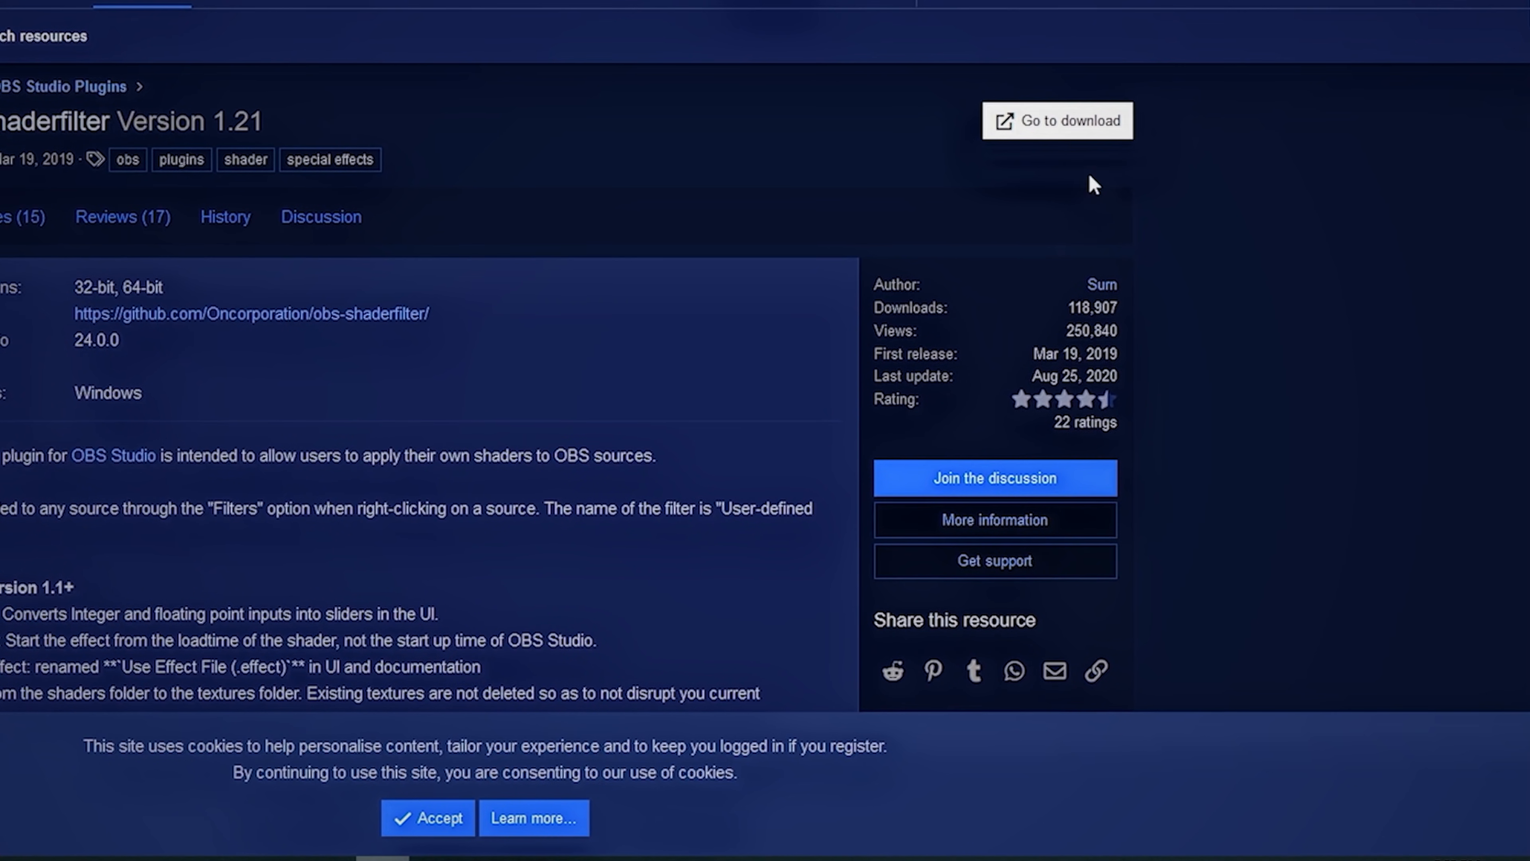
- Download the Shaderfilter 1.21 plugin from its OBS resource page and save obs-shaderfilter-win.zip
left_click(1066, 124)
left_click_drag(1267, 530, 214, 80)
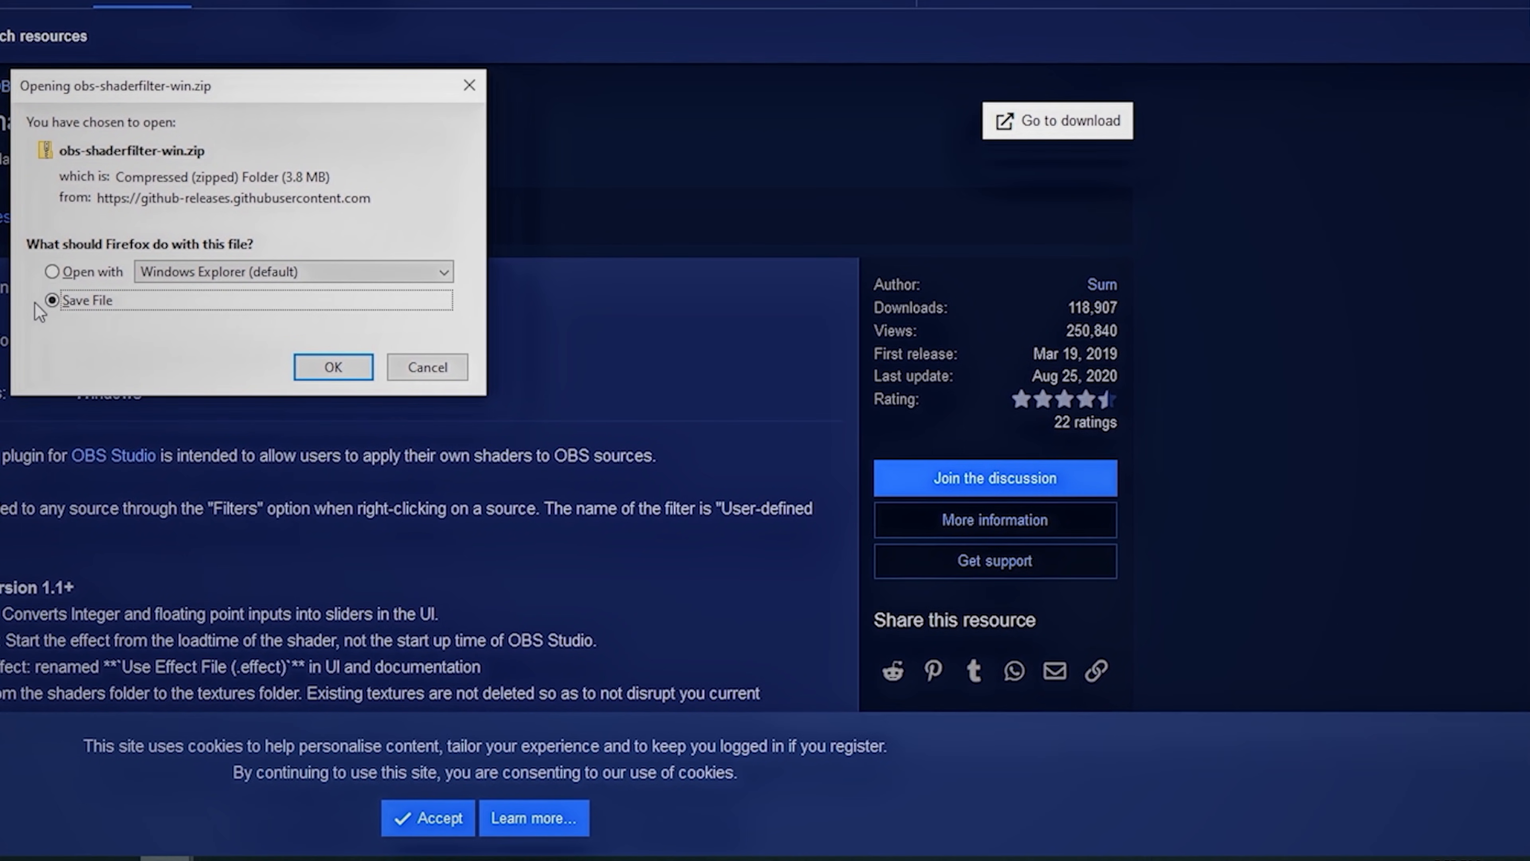
left_click(333, 366)
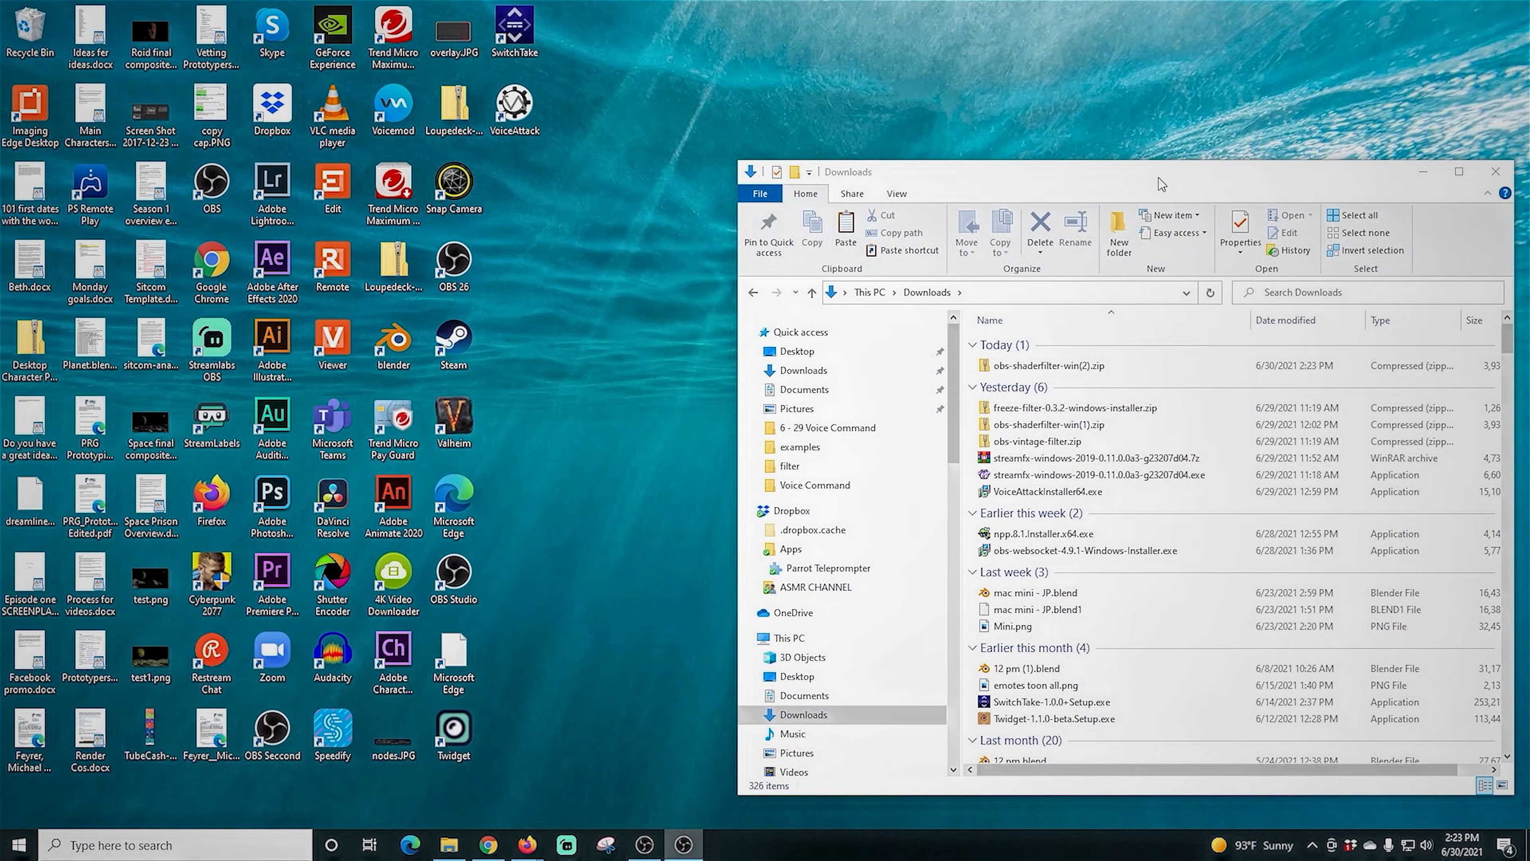
- Open obs-shaderfilter-win(2).zip in Downloads and copy everything inside its obs-studio folder
left_click_drag(1158, 178, 1051, 101)
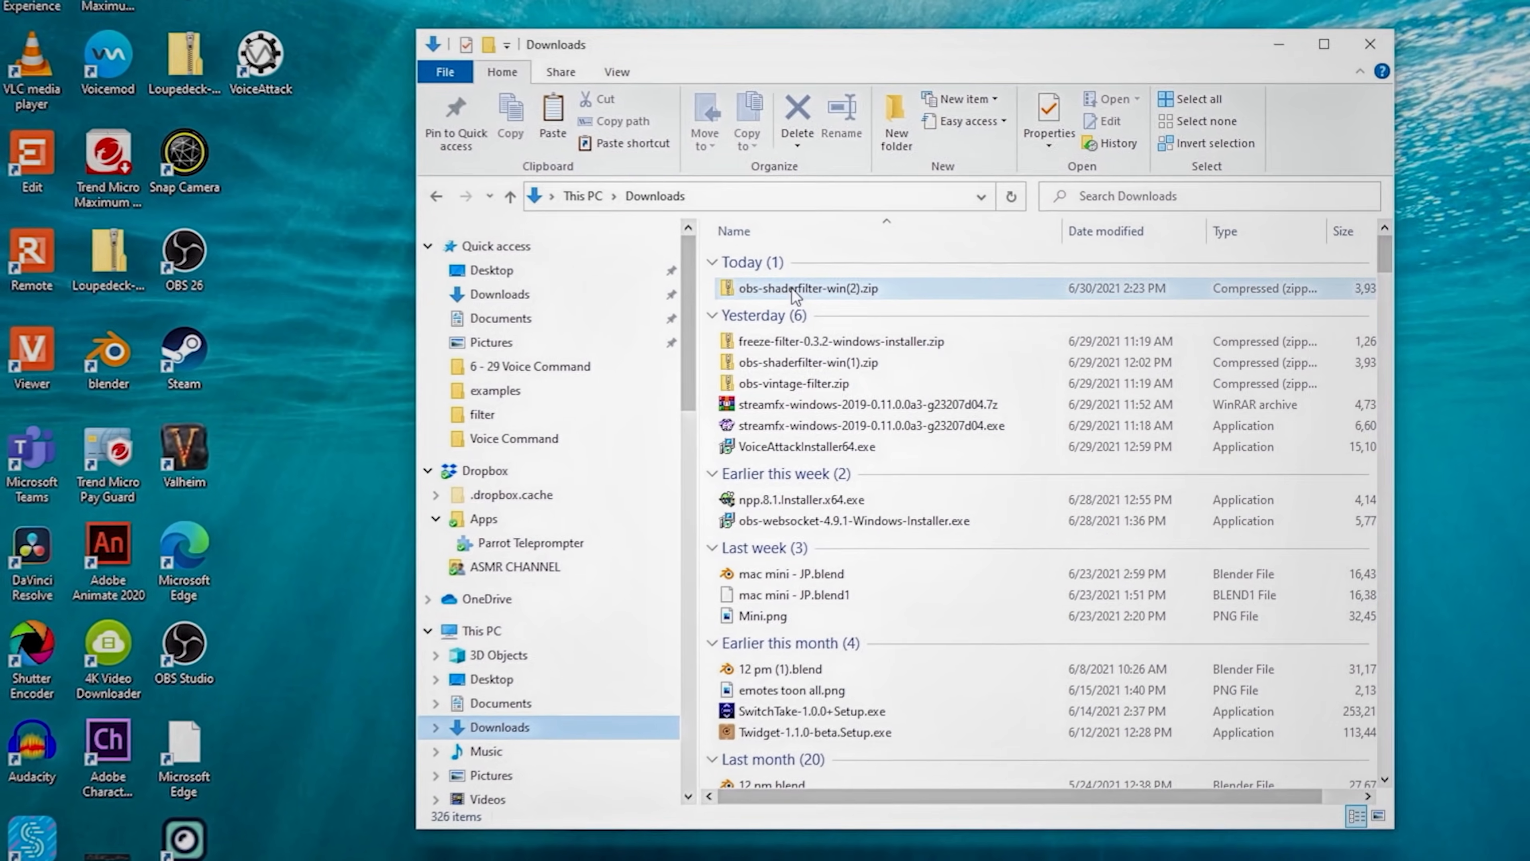
double_click(792, 291)
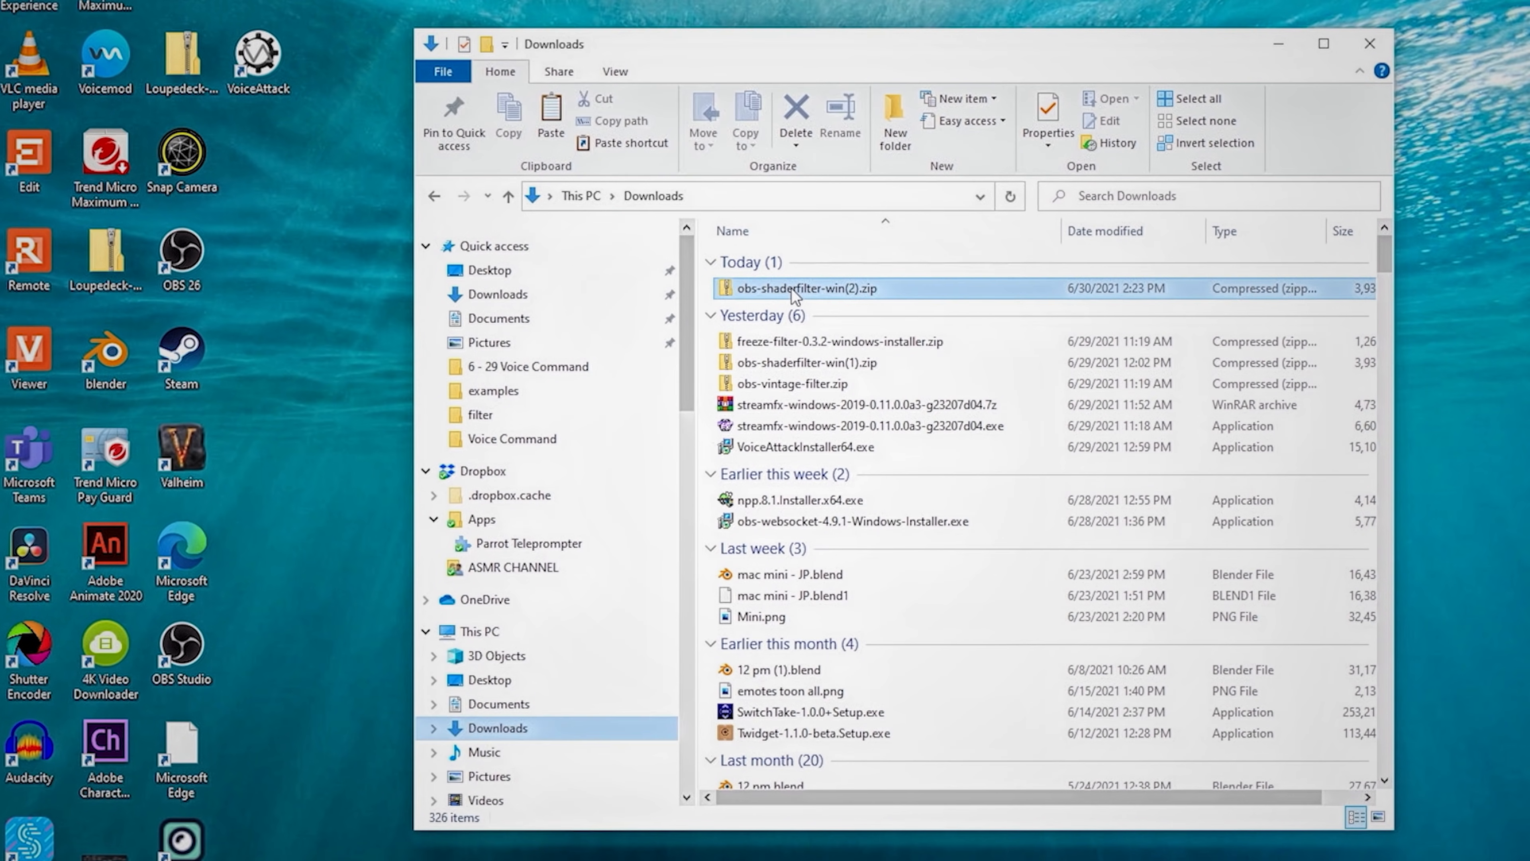
double_click(765, 260)
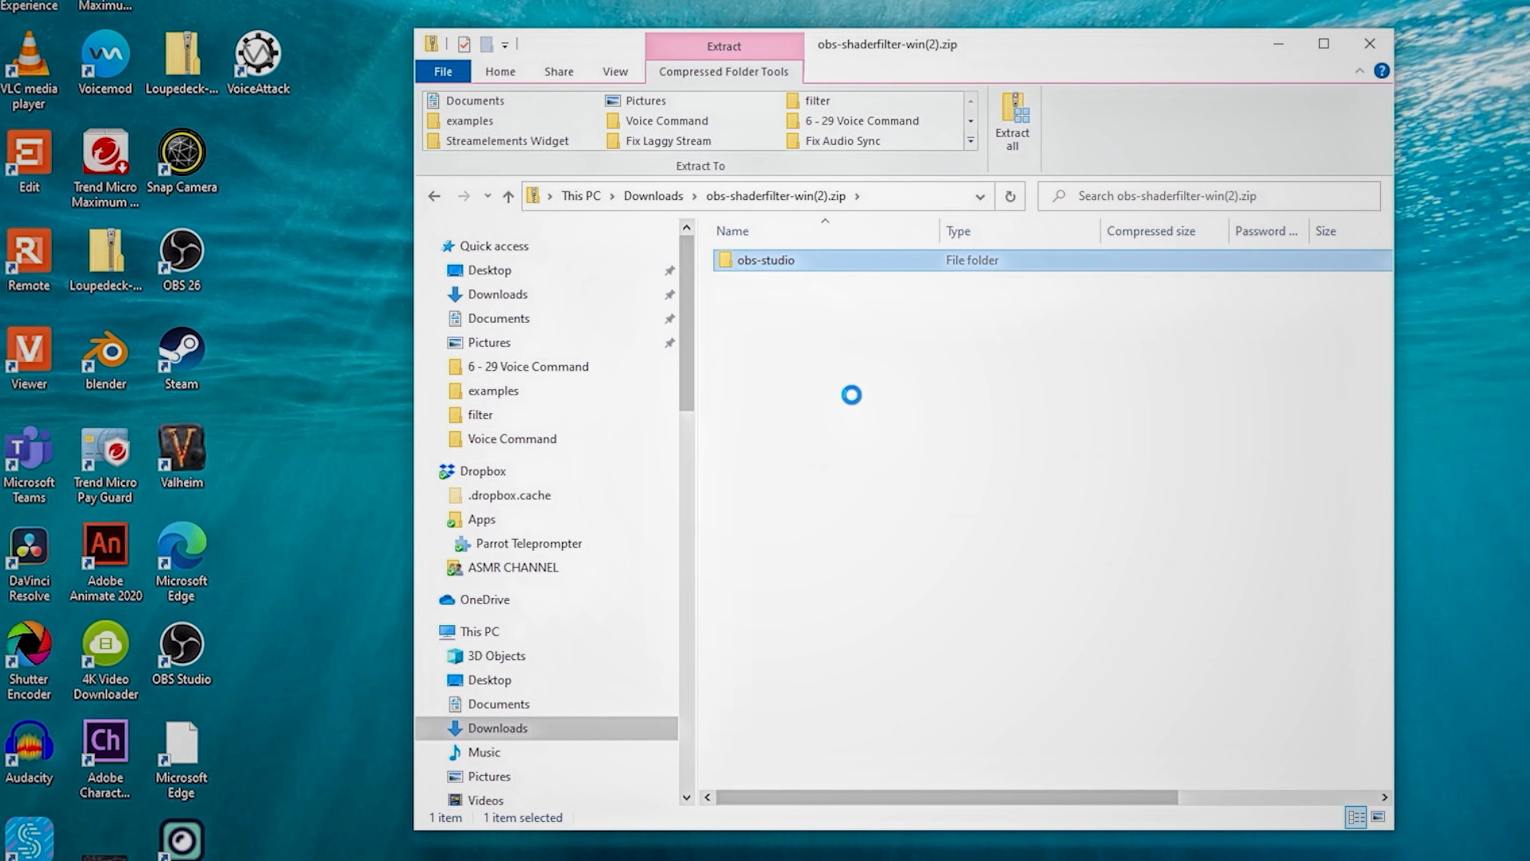
left_click_drag(835, 396, 700, 240)
right_click(768, 298)
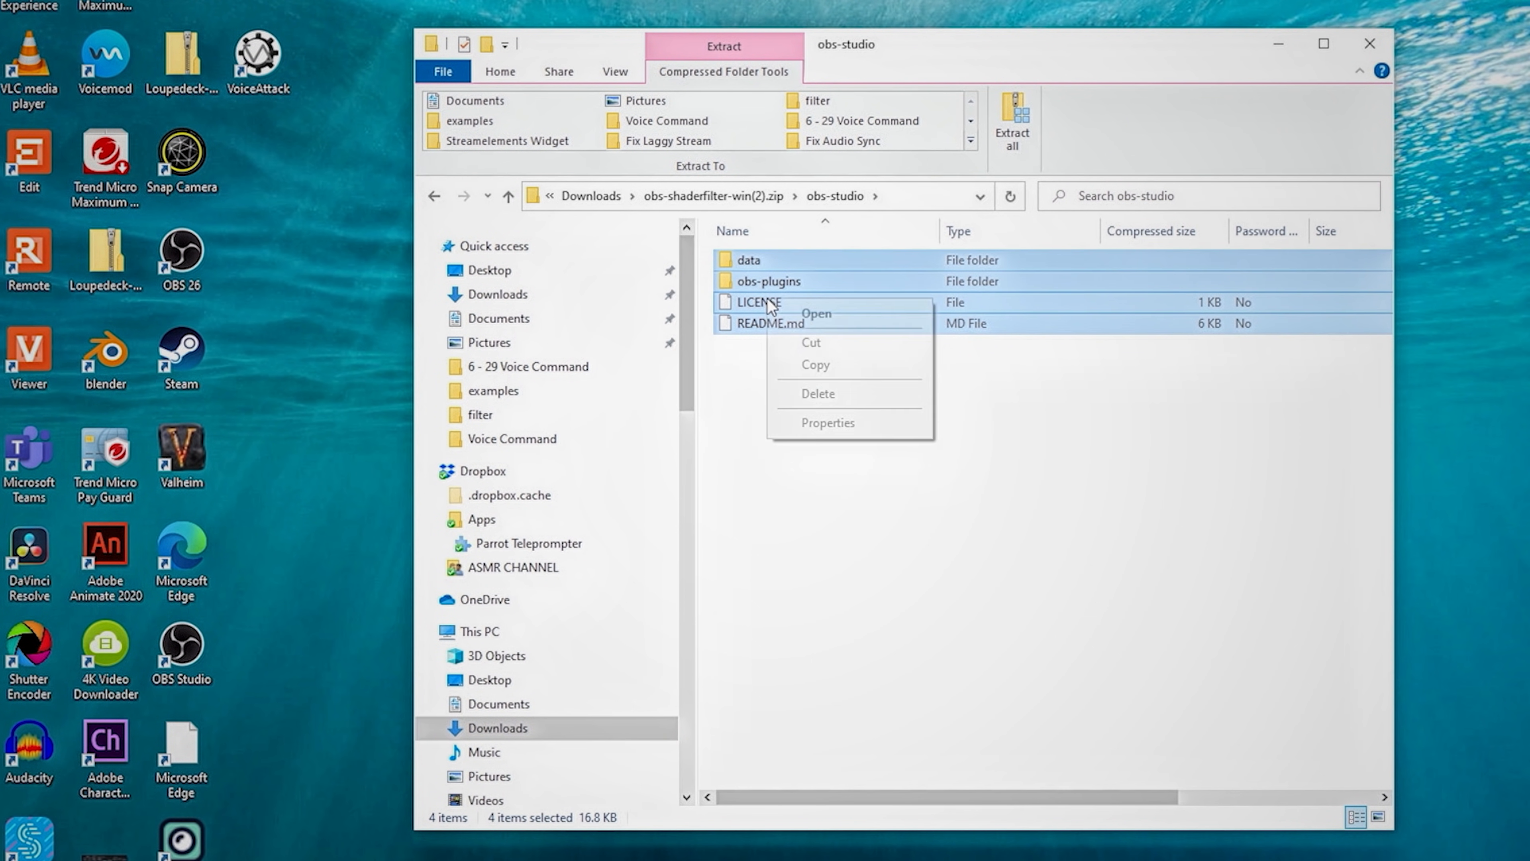
left_click(817, 365)
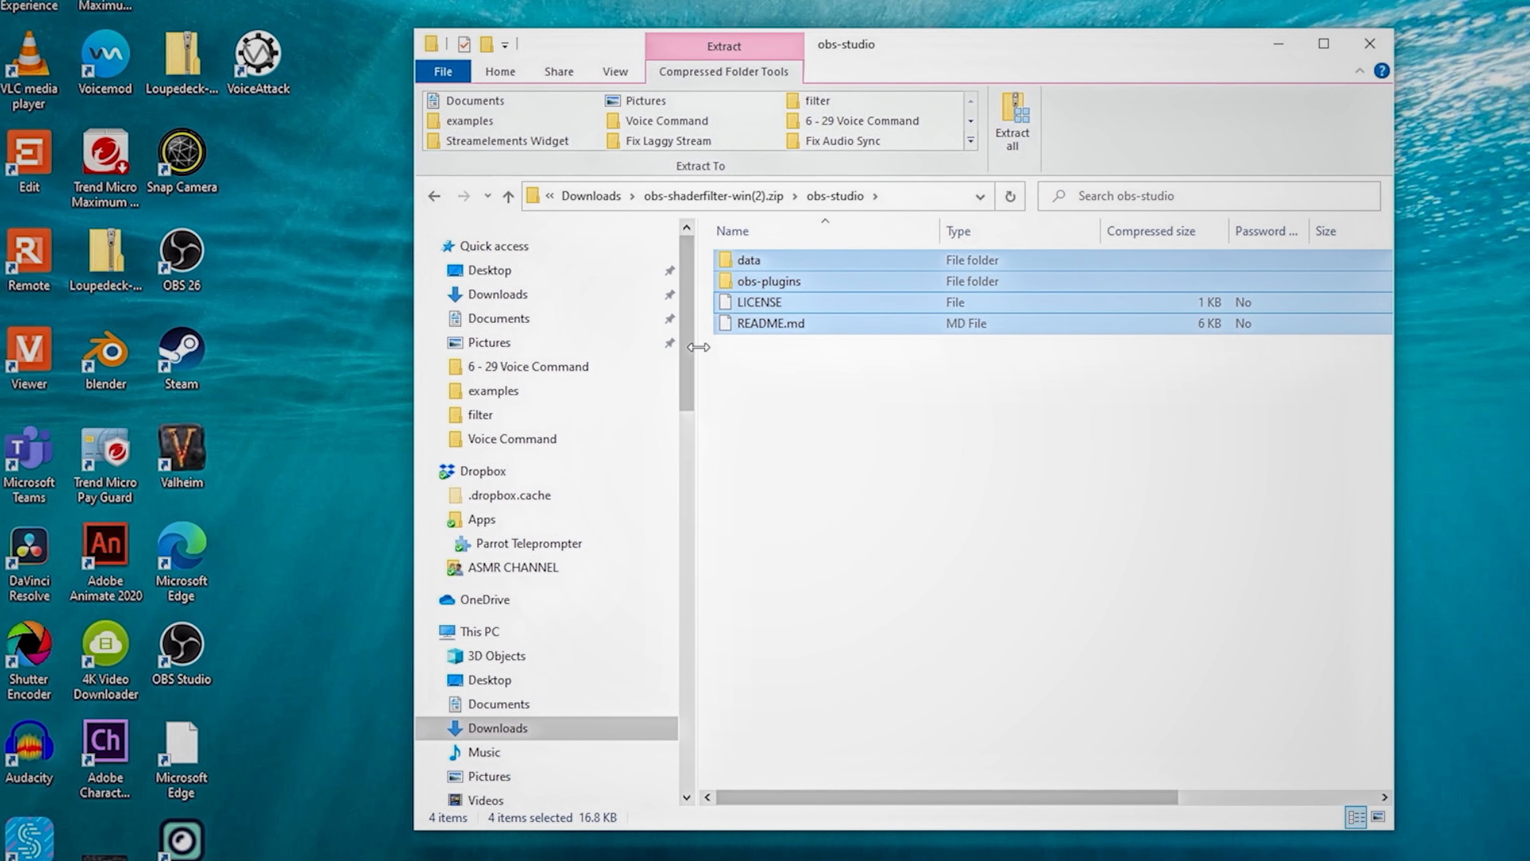
- Paste the copied plugin files into obs-studio on the SSD OBS (E:) drive, replacing existing files and skipping the folder in use
left_click_drag(686, 331, 683, 494)
left_click(442, 448)
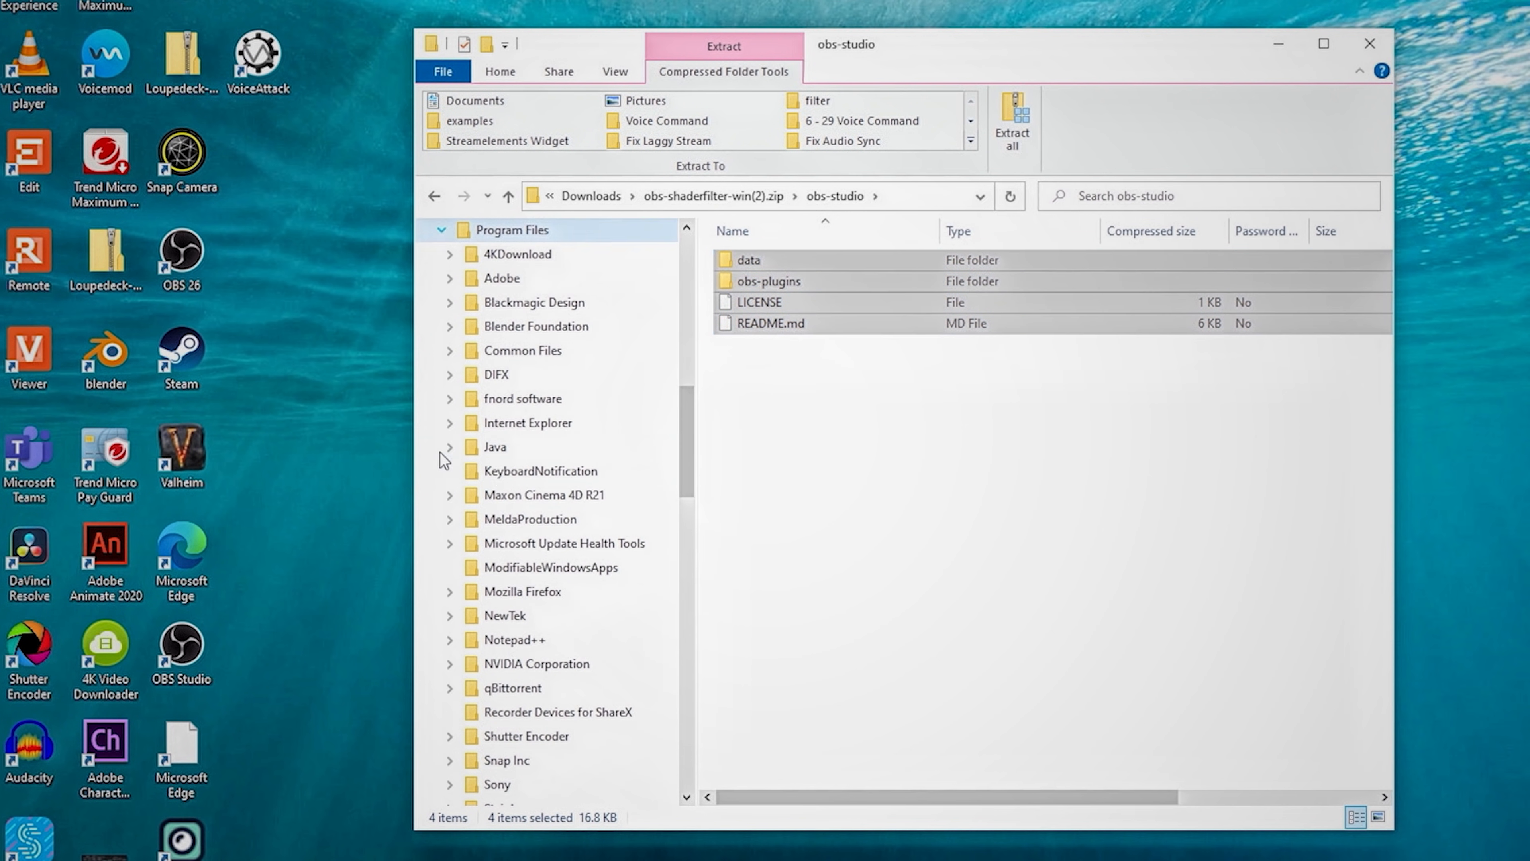
left_click(443, 231)
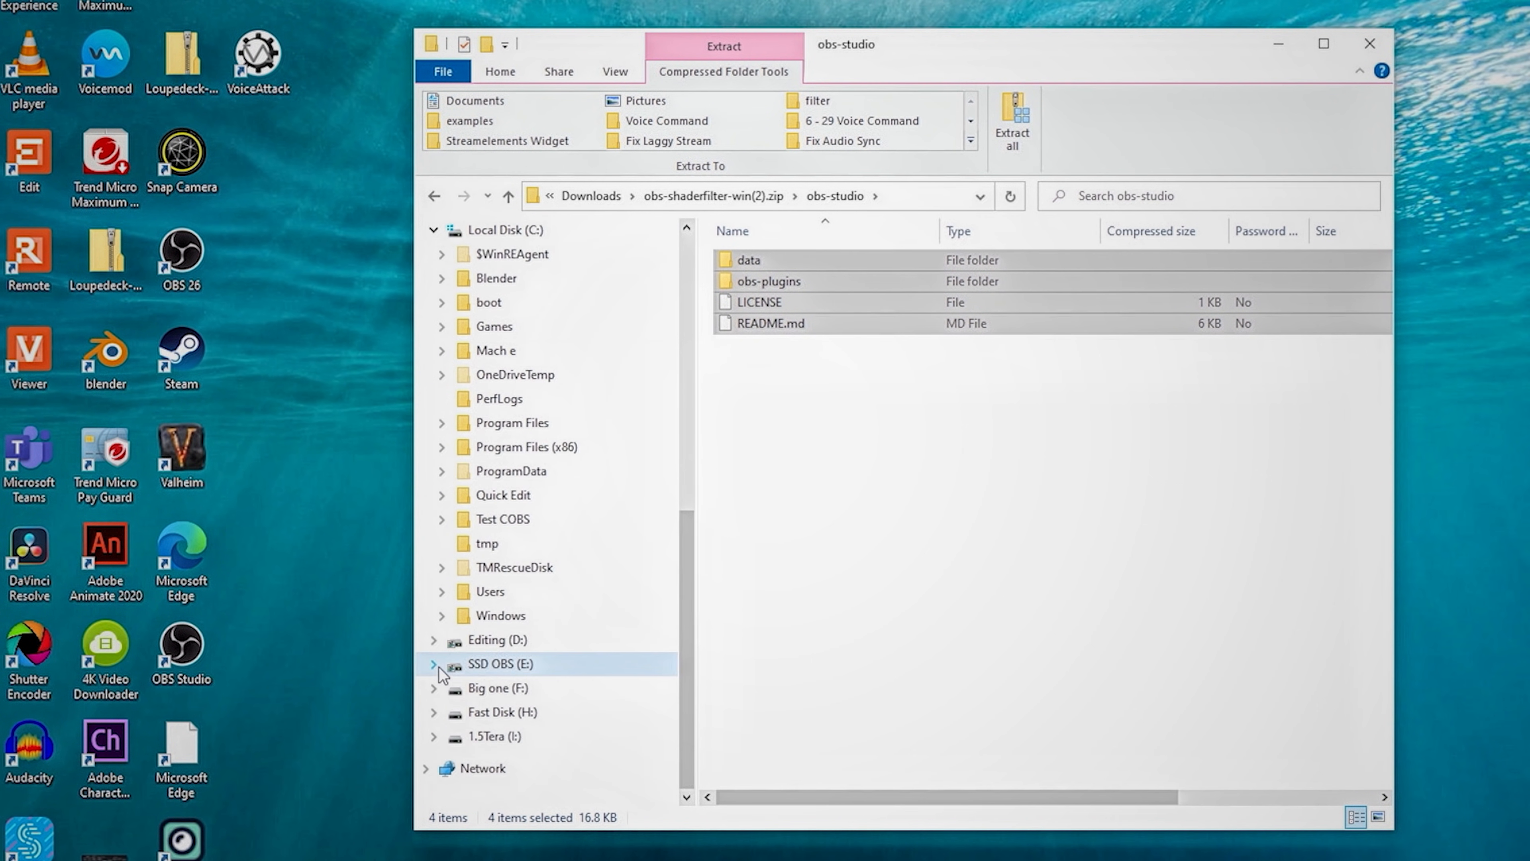
left_click(435, 664)
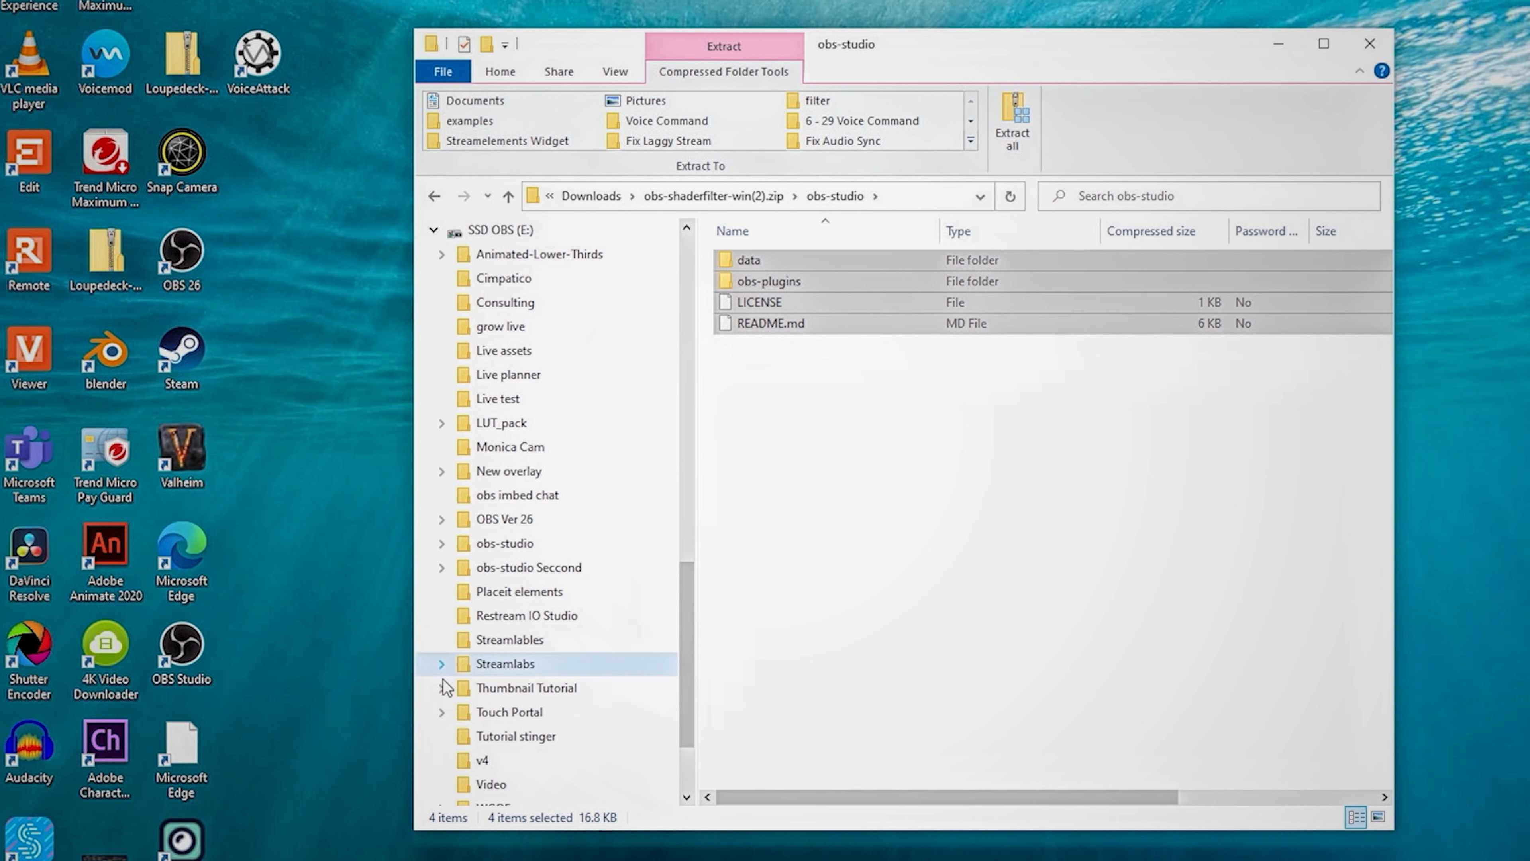
left_click(540, 546)
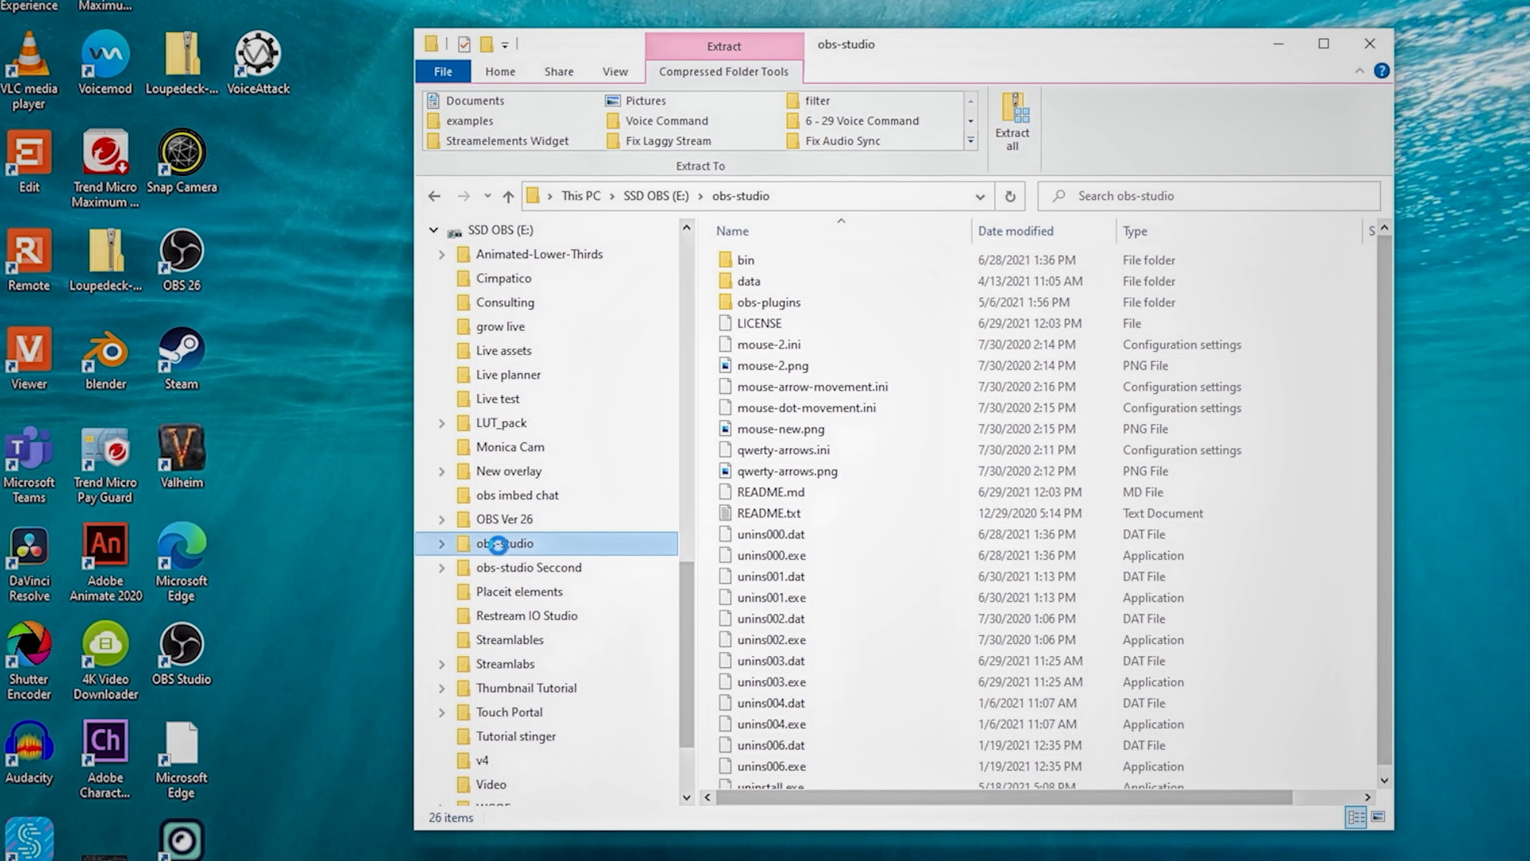
right_click(538, 547)
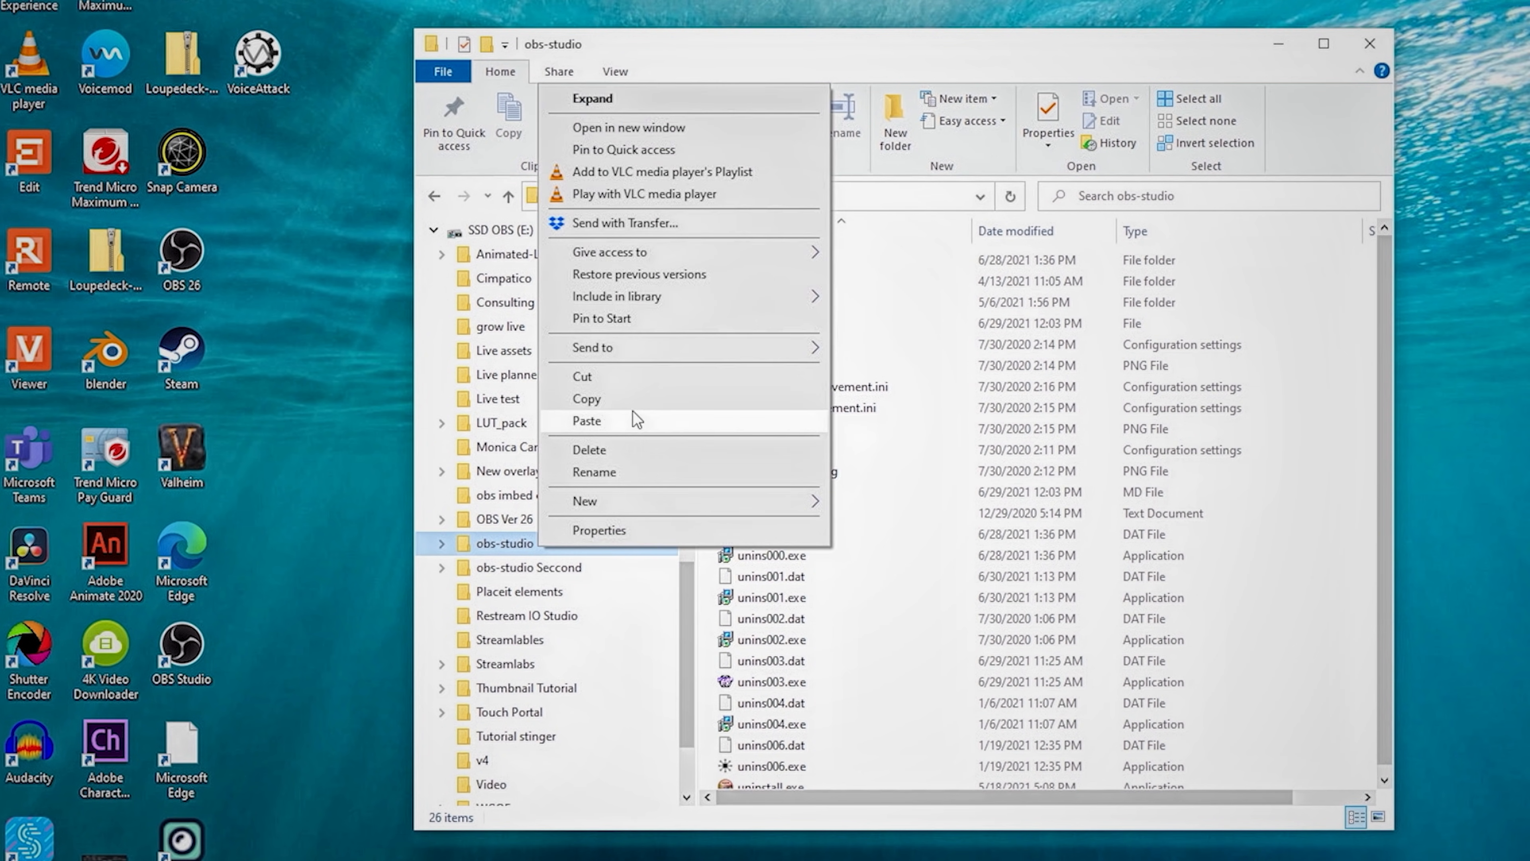
left_click(597, 420)
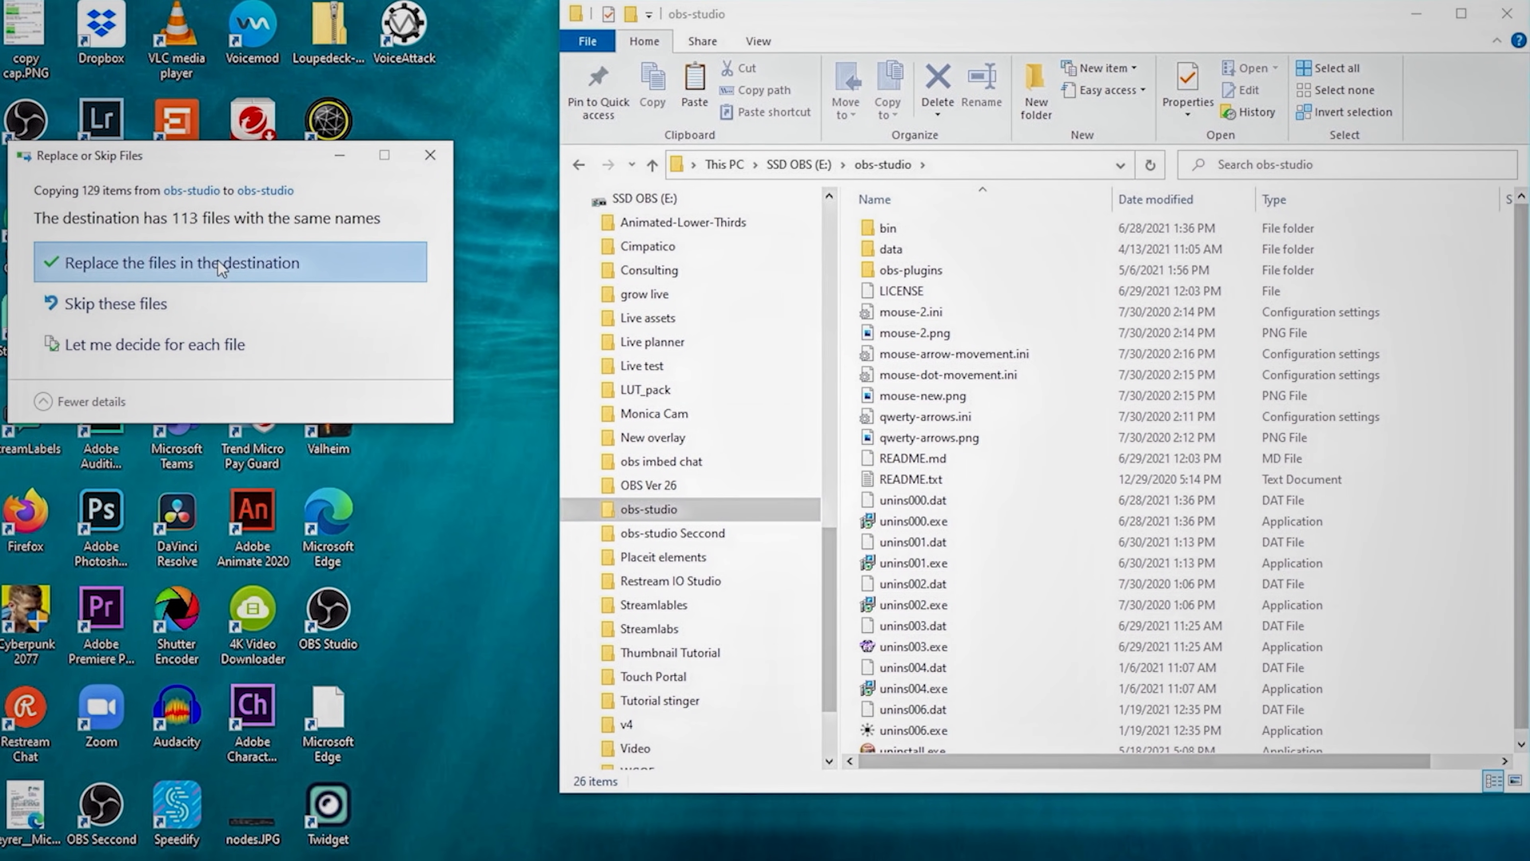
left_click(210, 265)
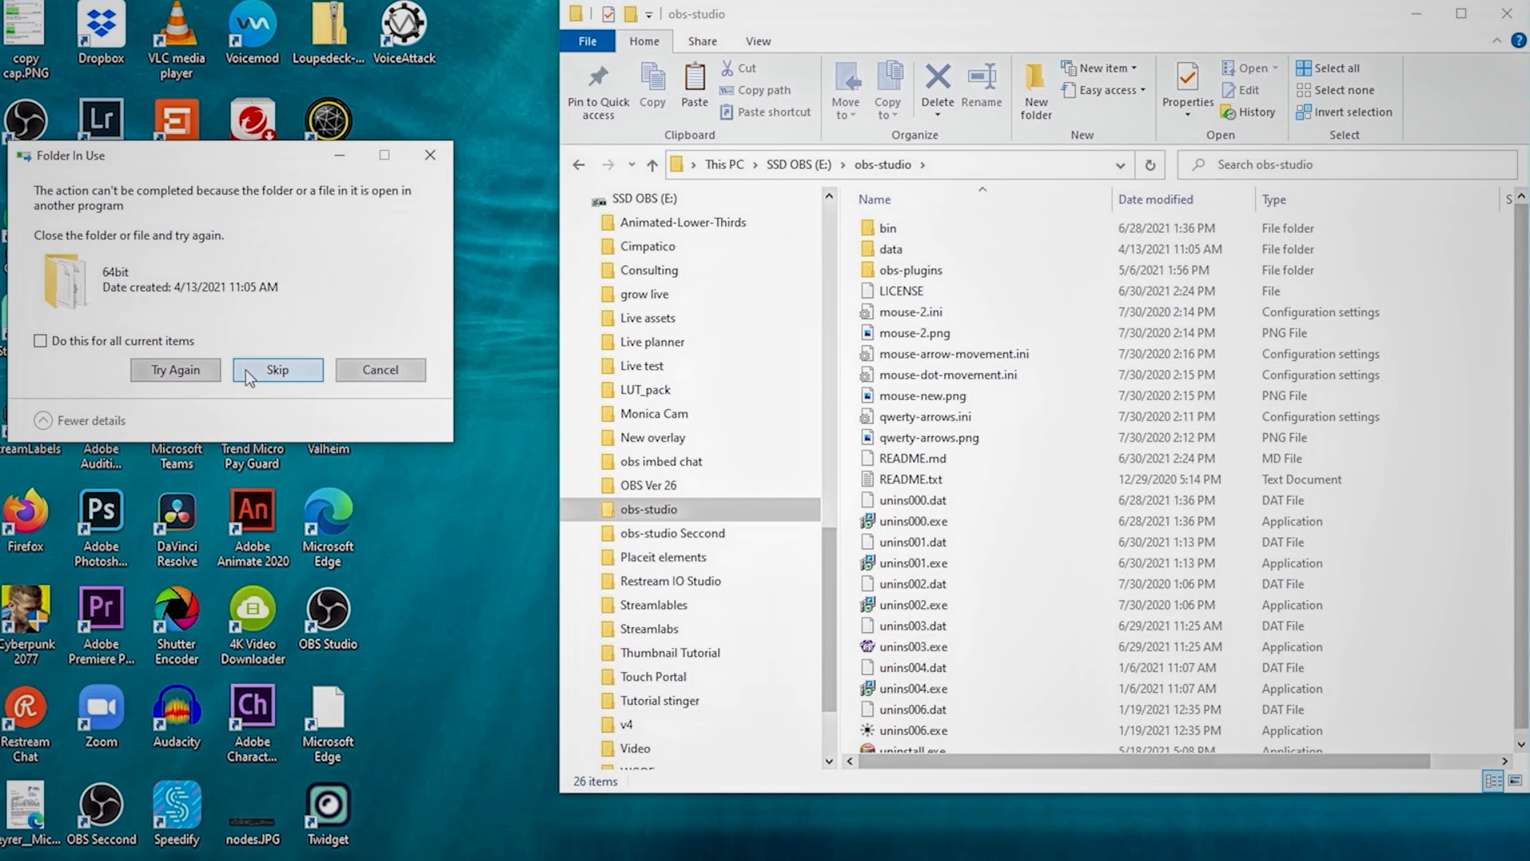
left_click(277, 369)
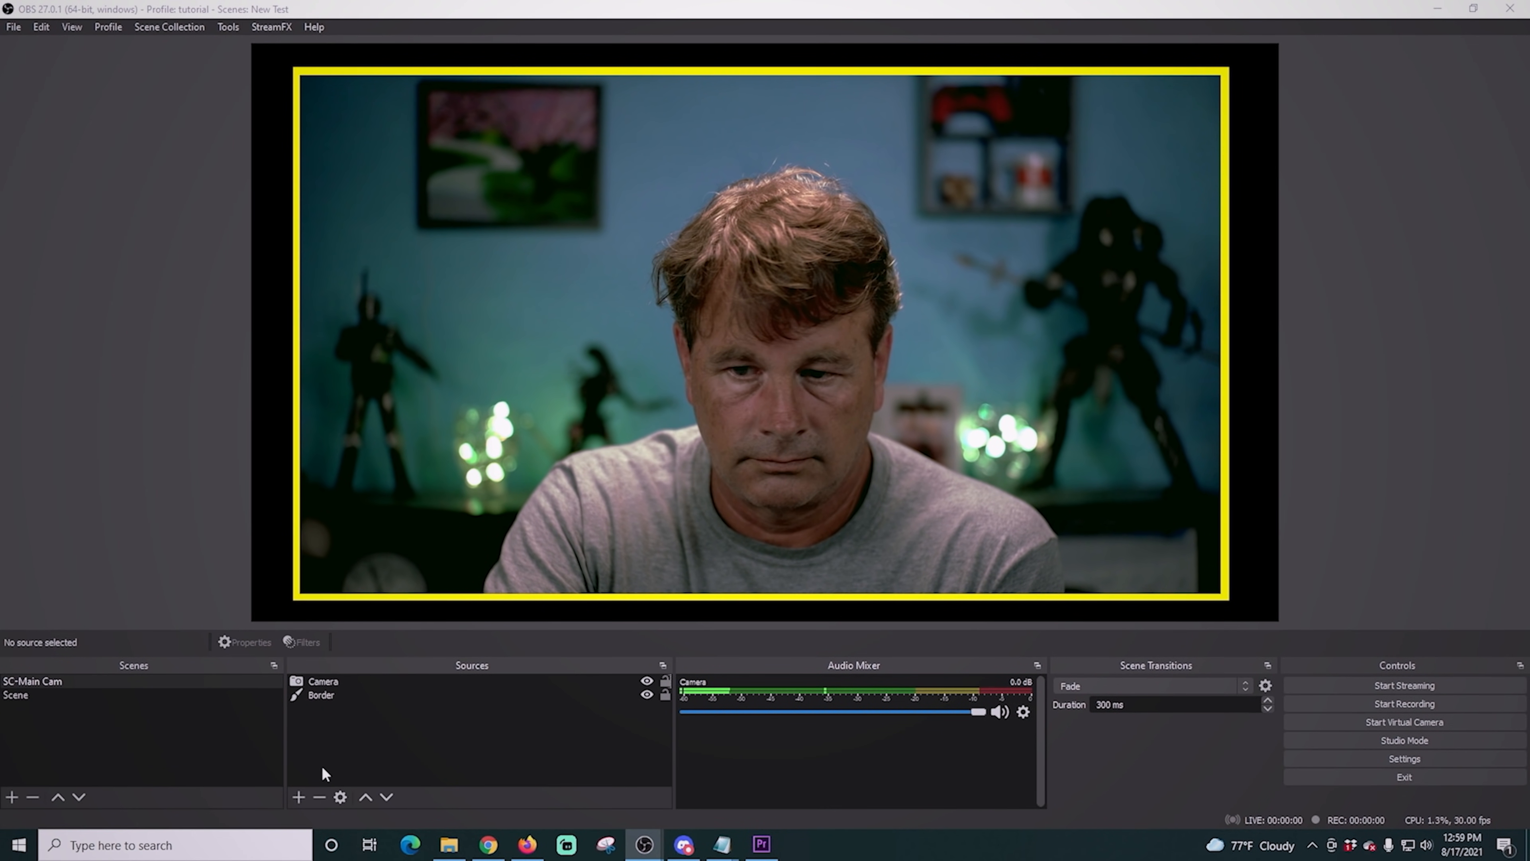
- Switch to OBS and add a User-defined shader effect filter with its default name to the Camera source
left_click(353, 681)
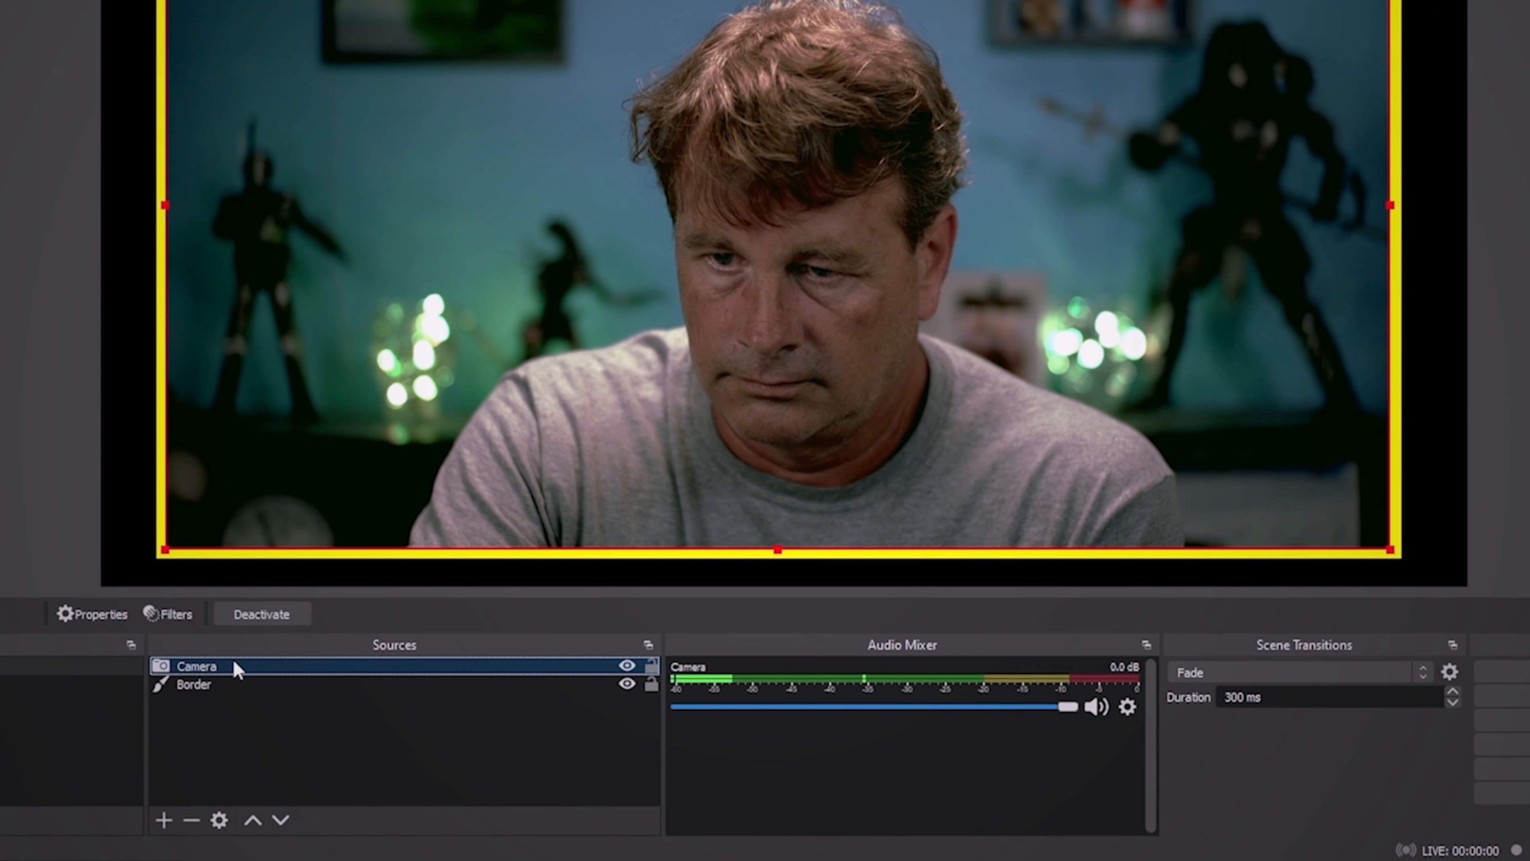
right_click(233, 659)
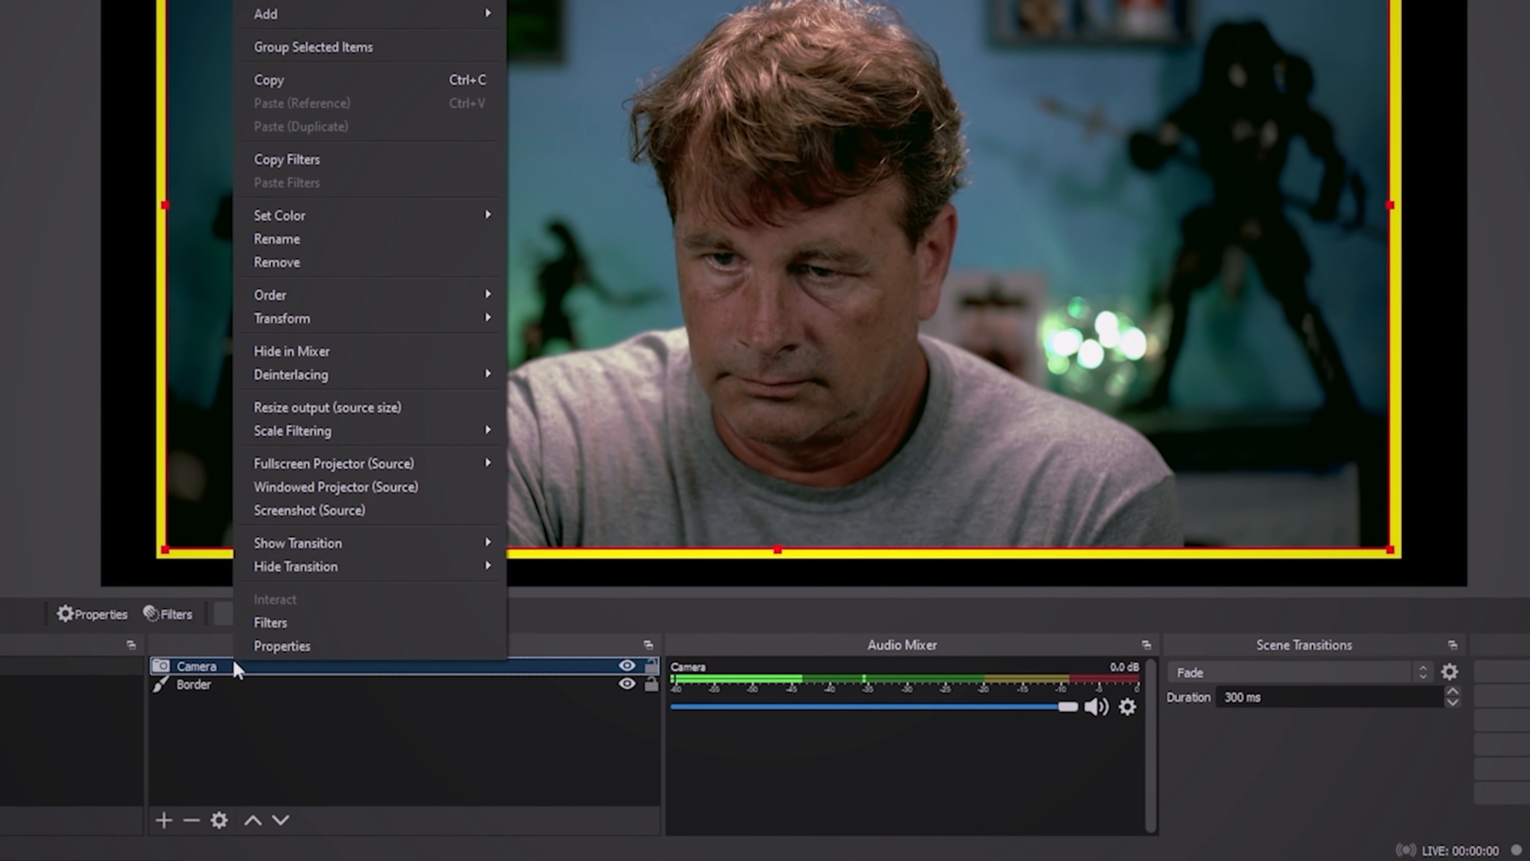
left_click(268, 631)
left_click(351, 685)
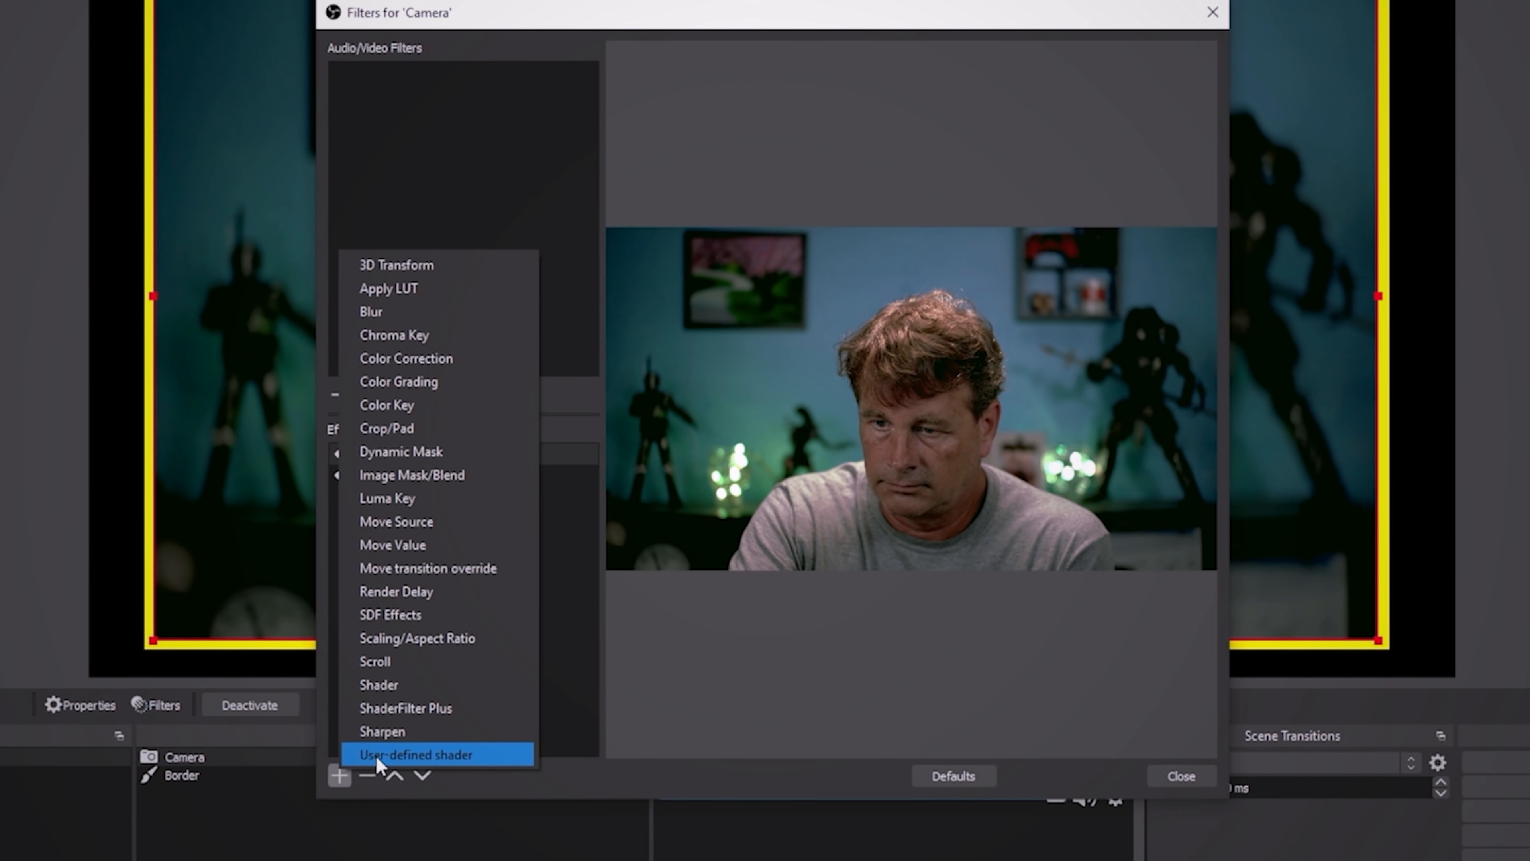
left_click(416, 755)
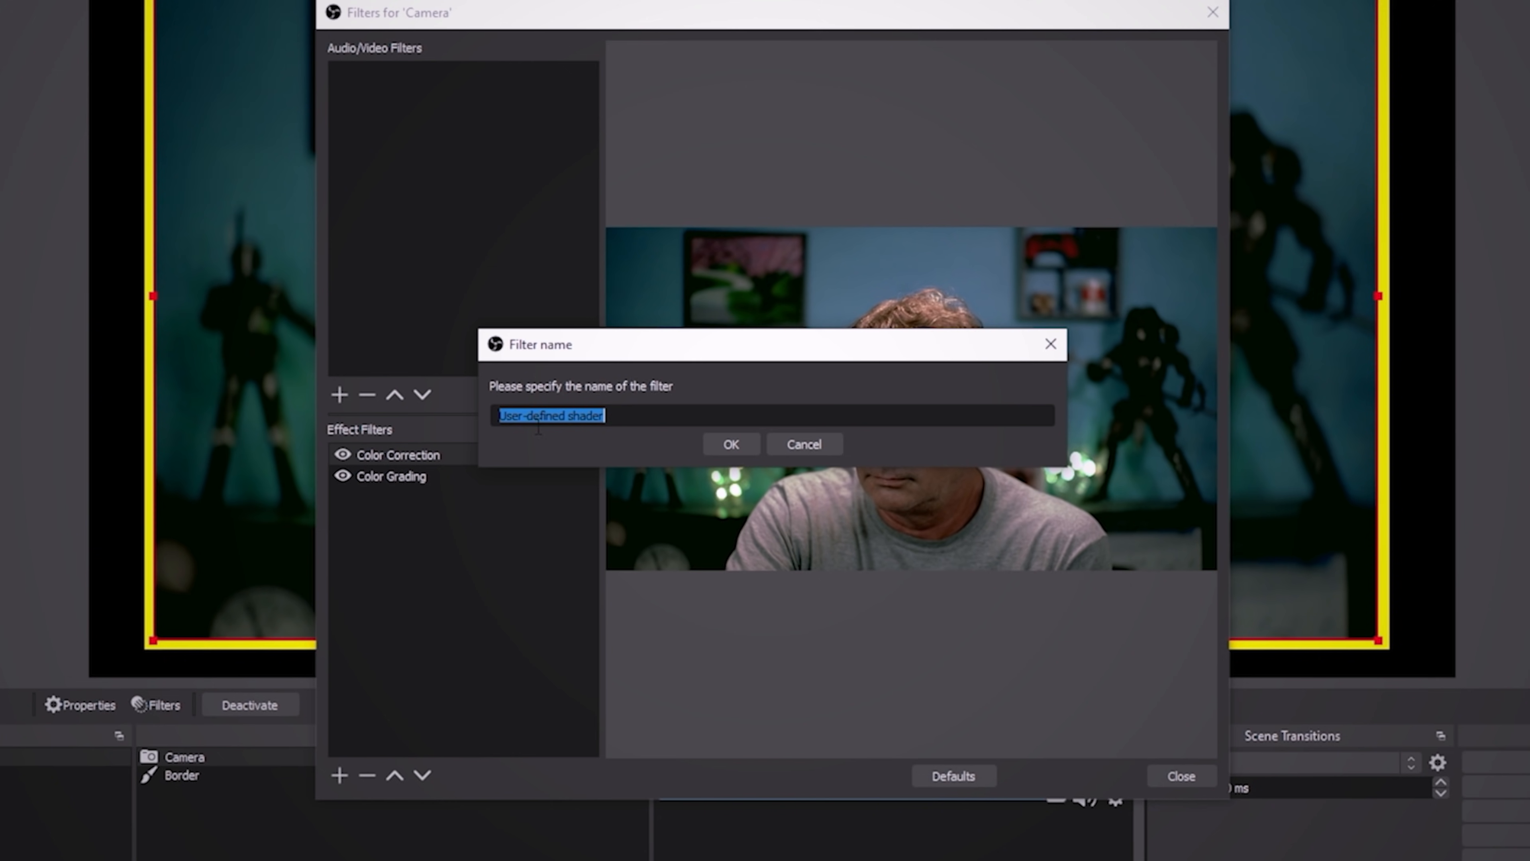
left_click(736, 440)
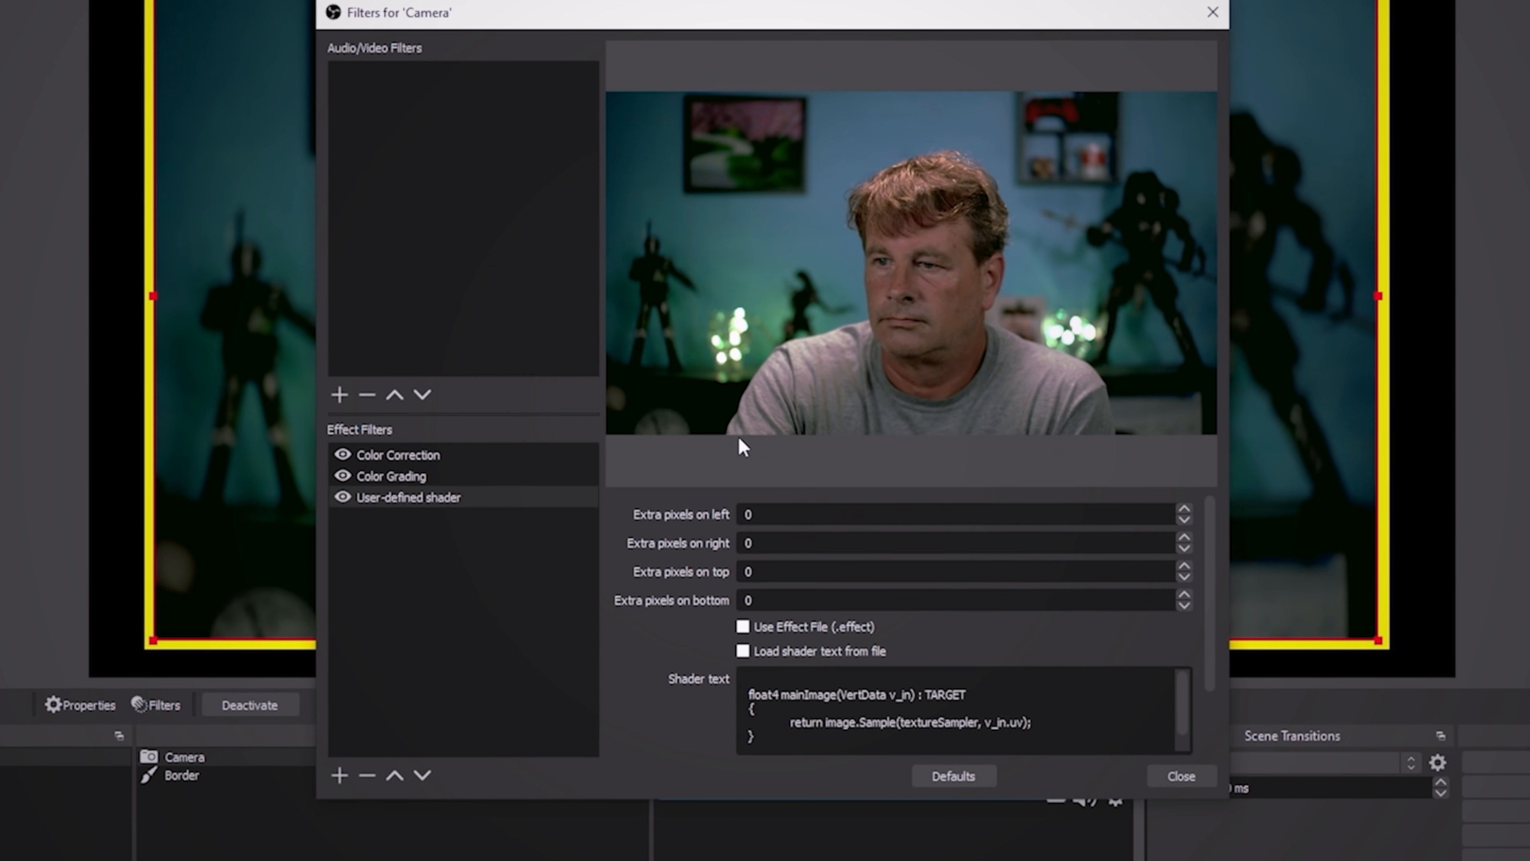
- Make the shader filter load its text from vignetting.shader in the obs-shaderfilter examples folder, and close the filters window
left_click(742, 651)
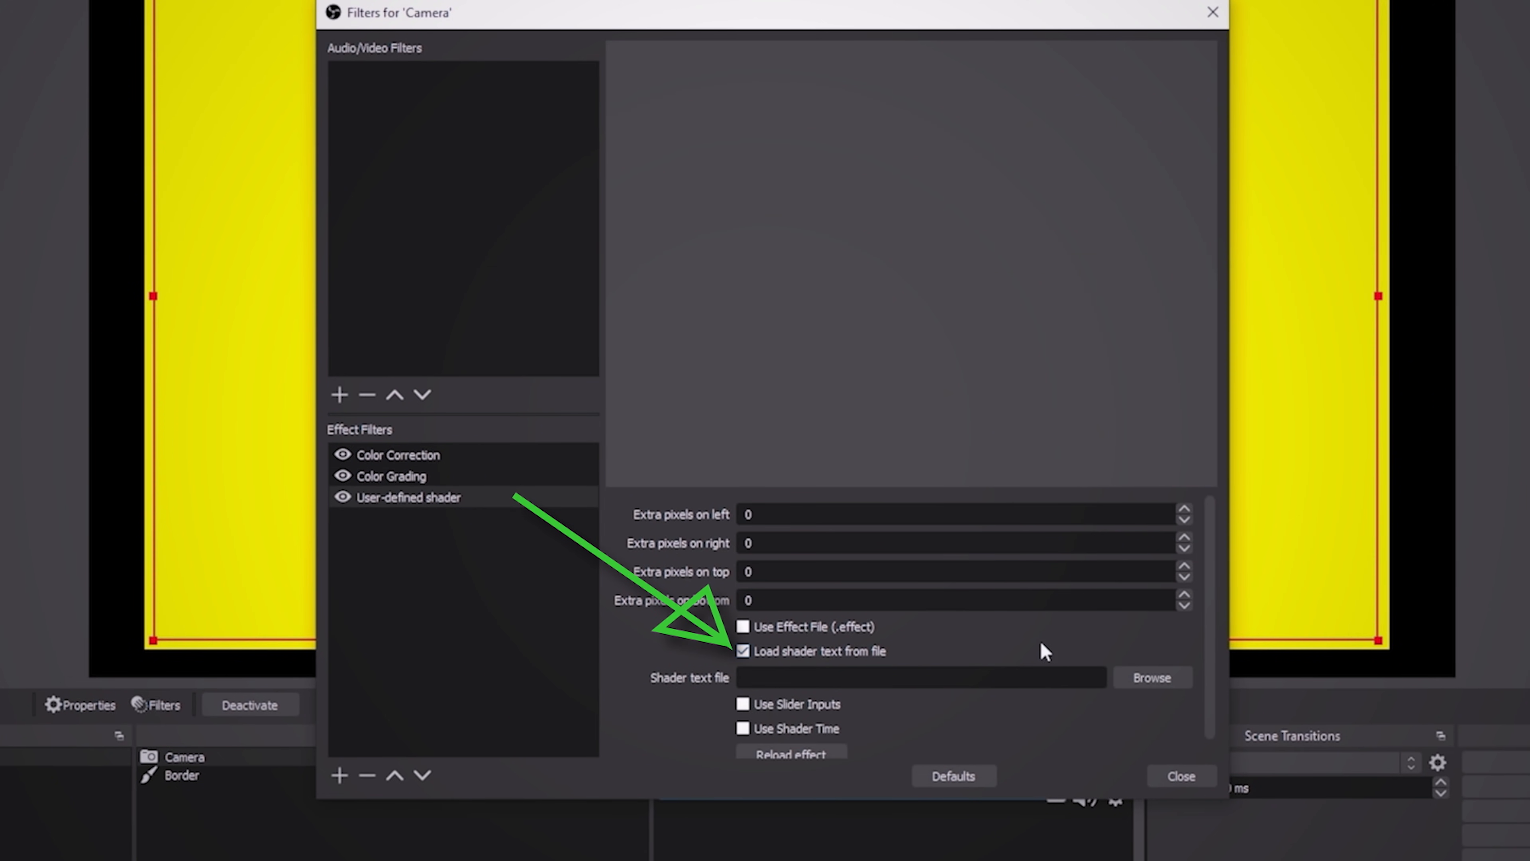
left_click(1152, 677)
scroll(677, 361, "down", 15)
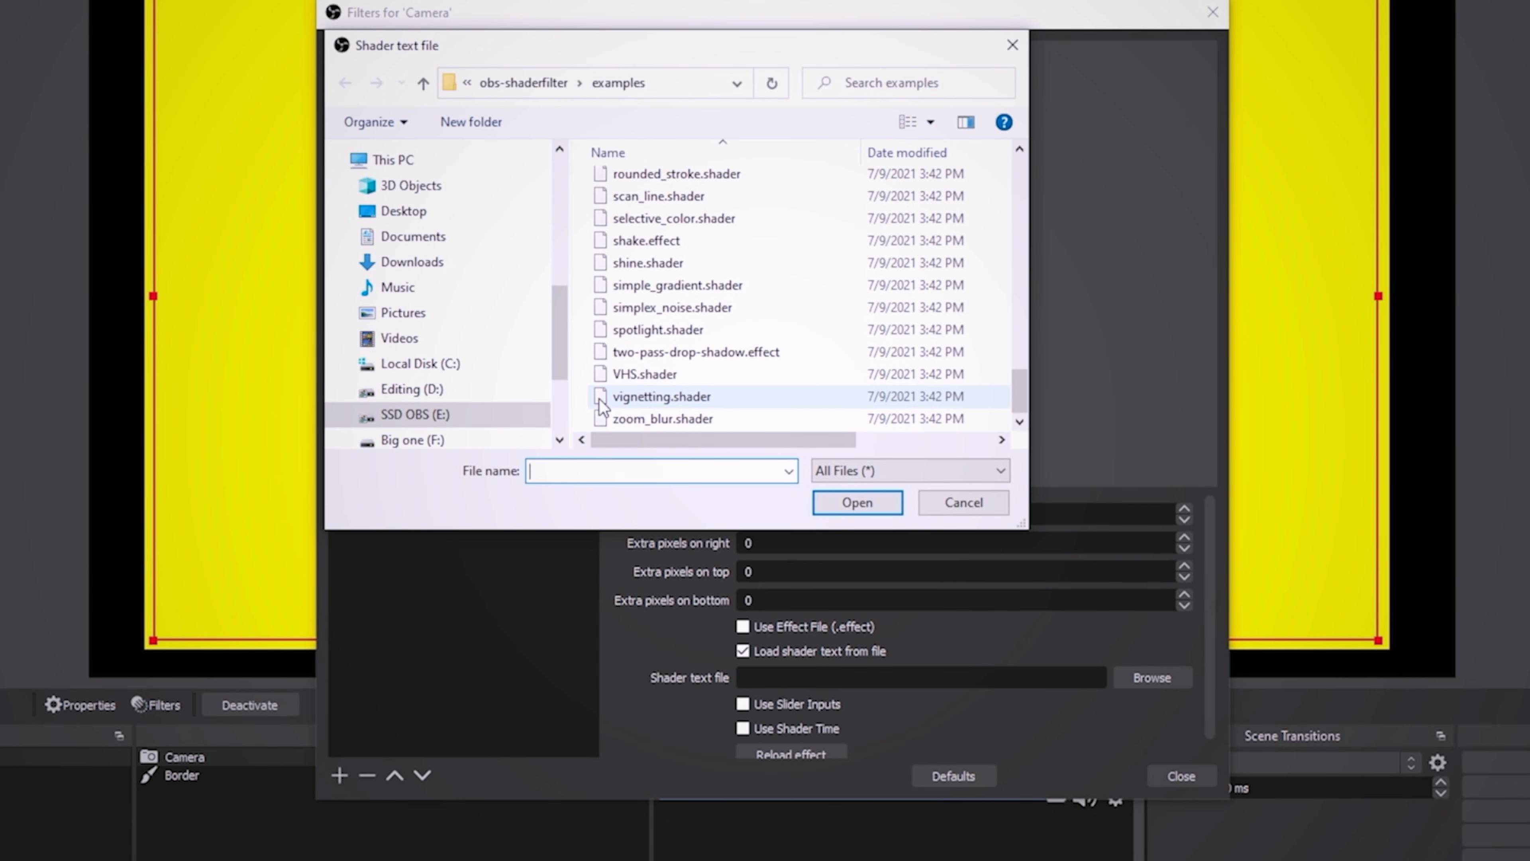
left_click(600, 401)
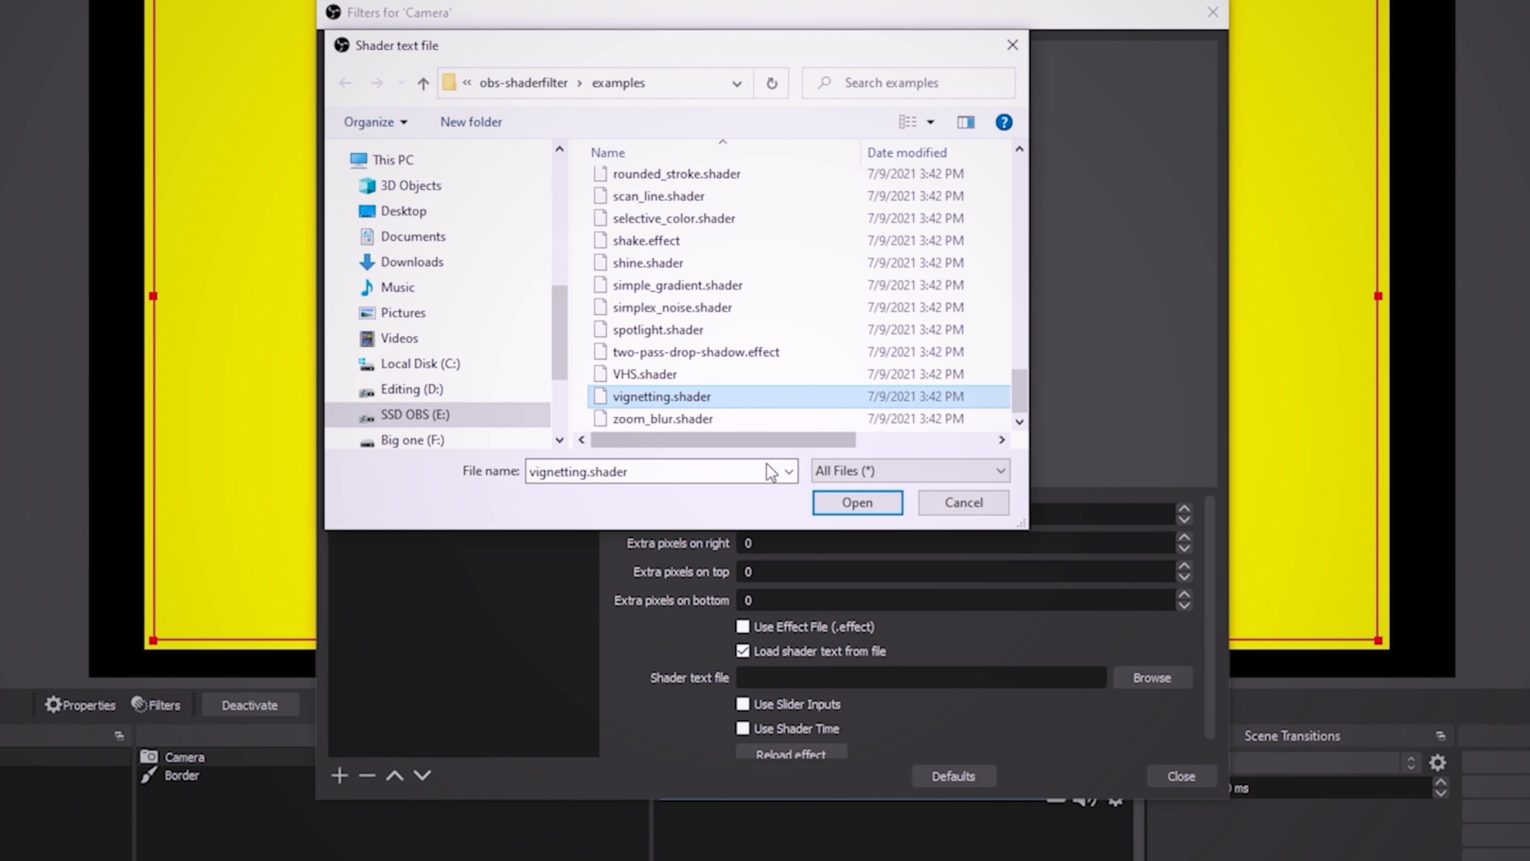
left_click(834, 502)
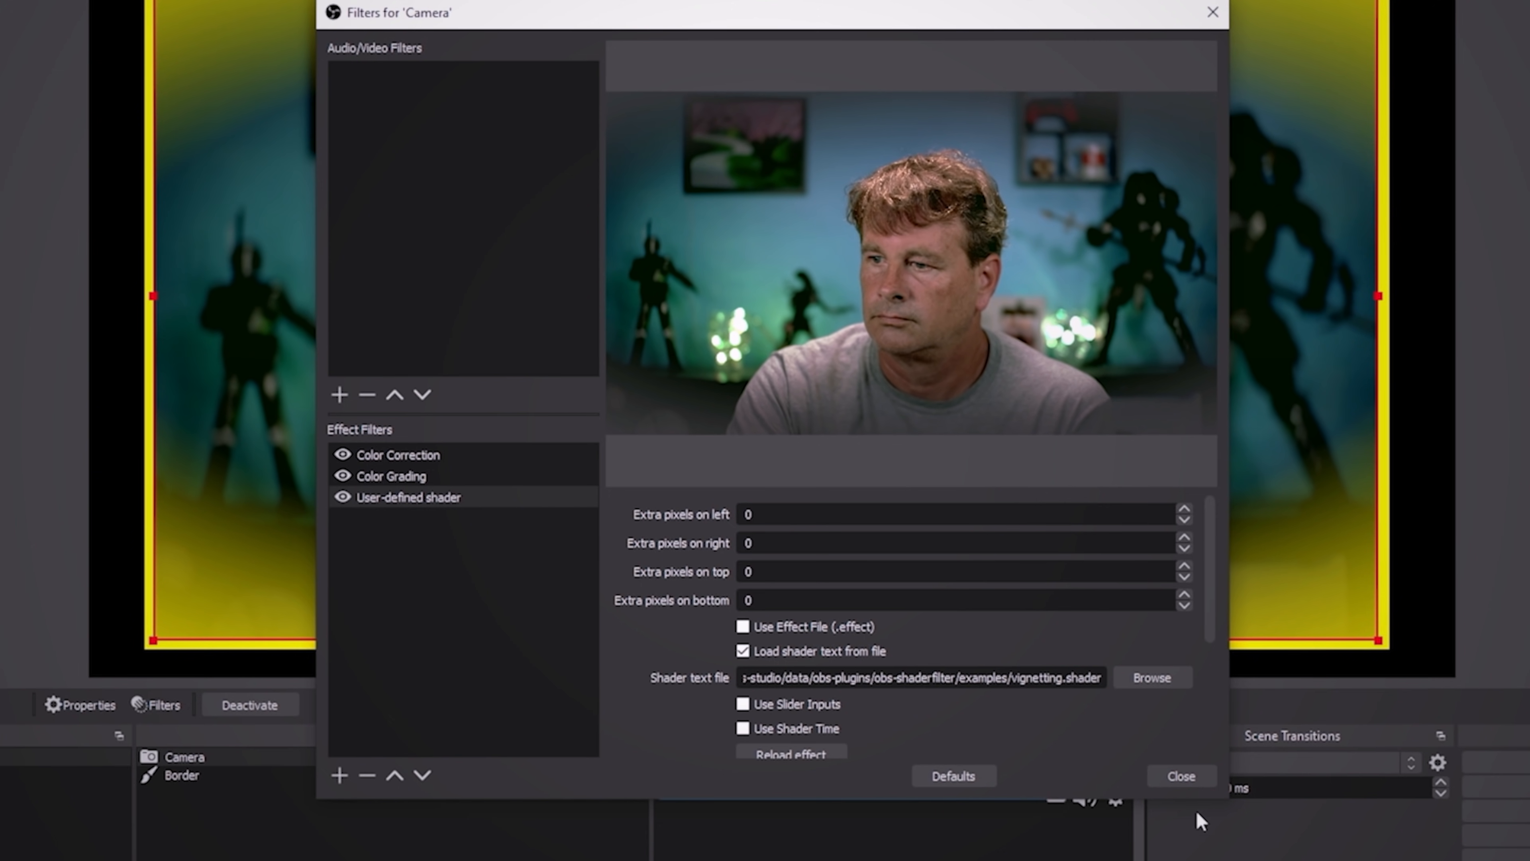
left_click(1182, 776)
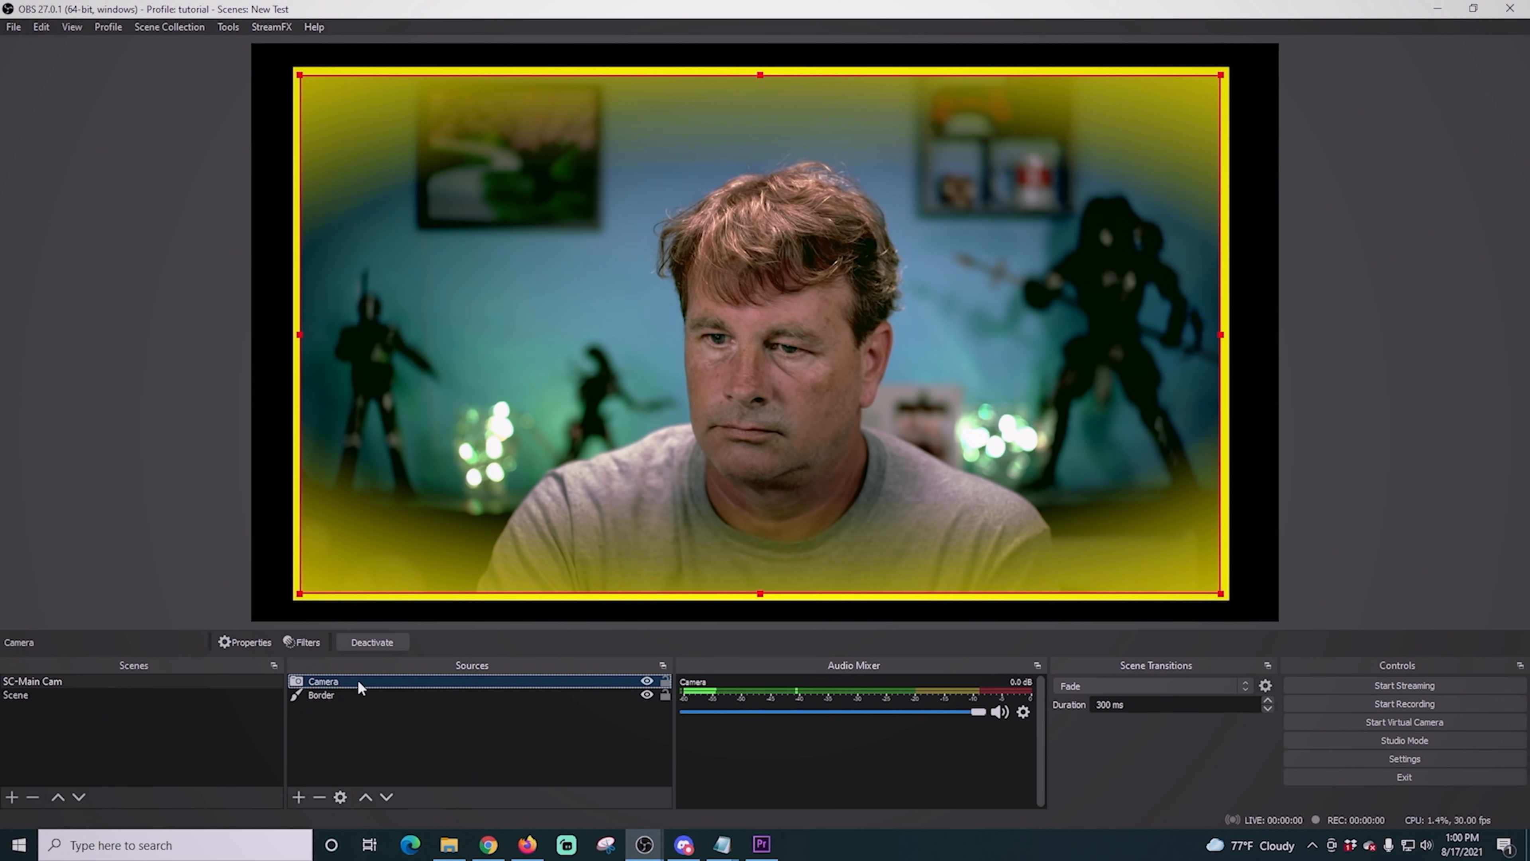
- Add a new Color Source named backdrop to the SC-Main Cam scene
left_click(298, 796)
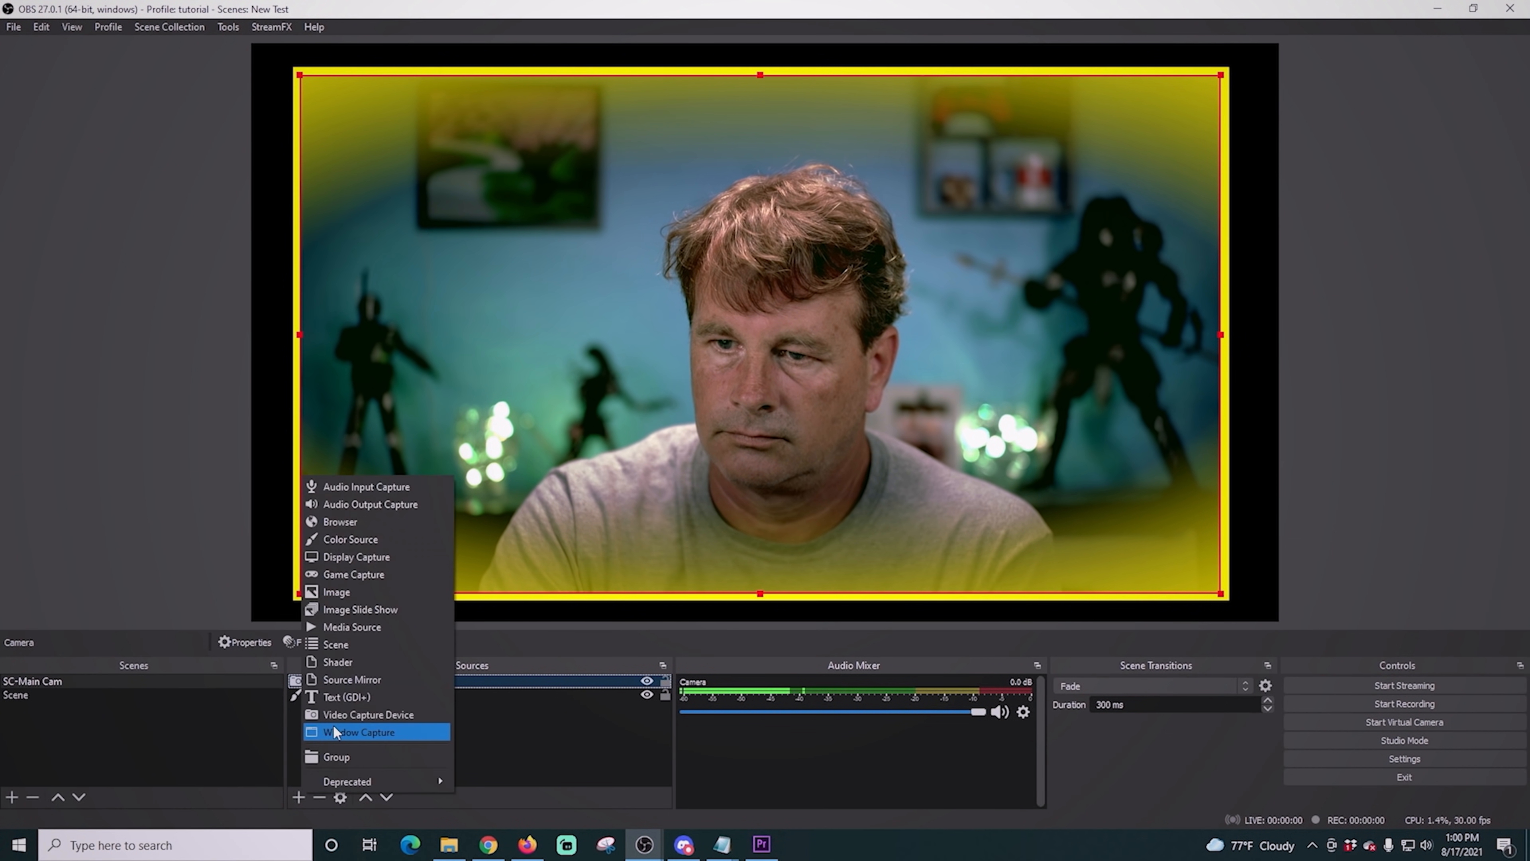
left_click(342, 533)
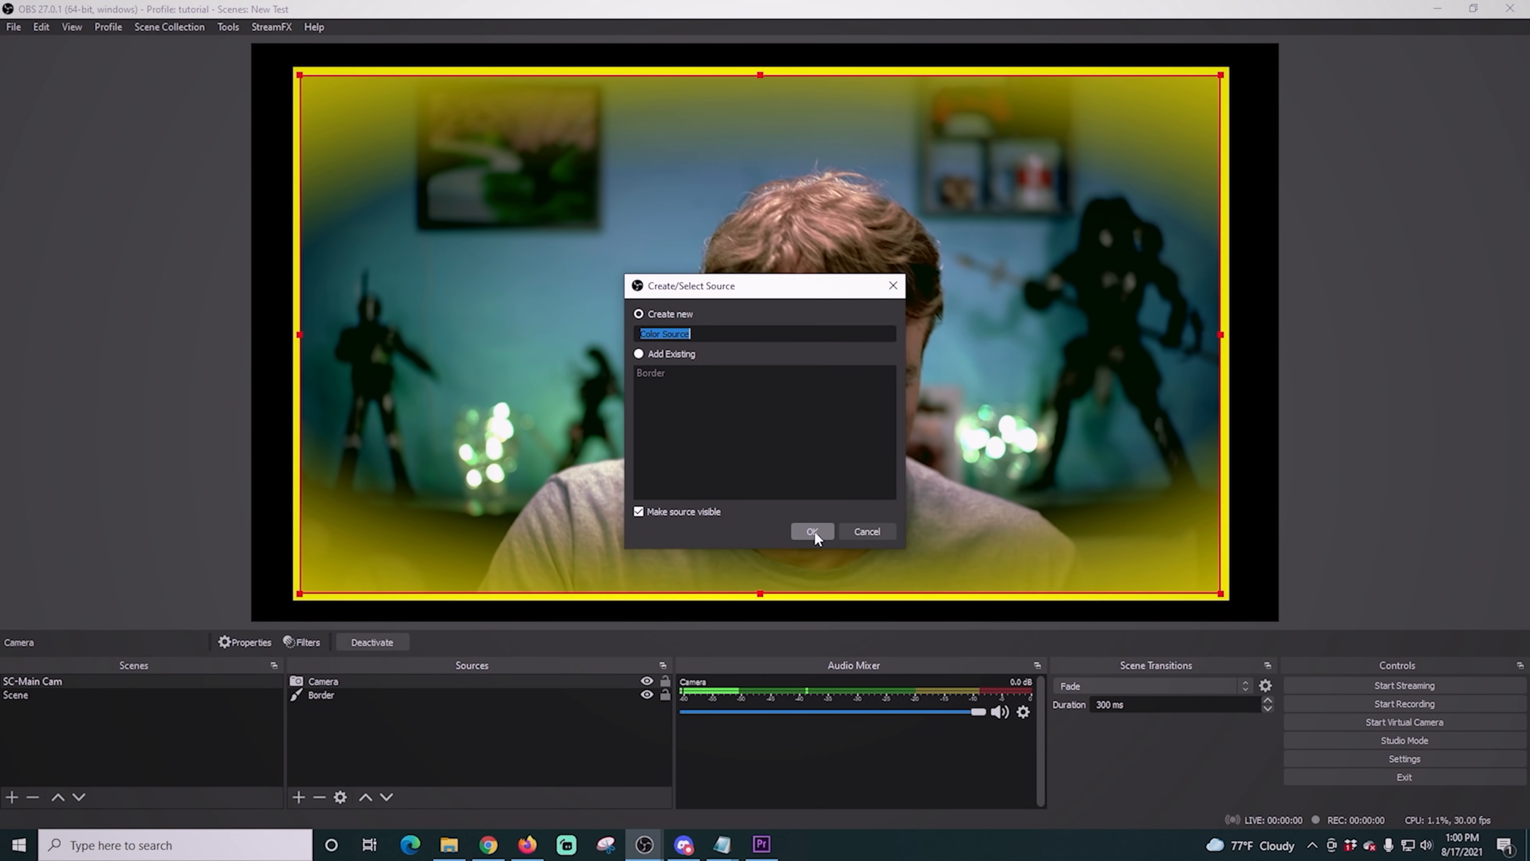
type("backd")
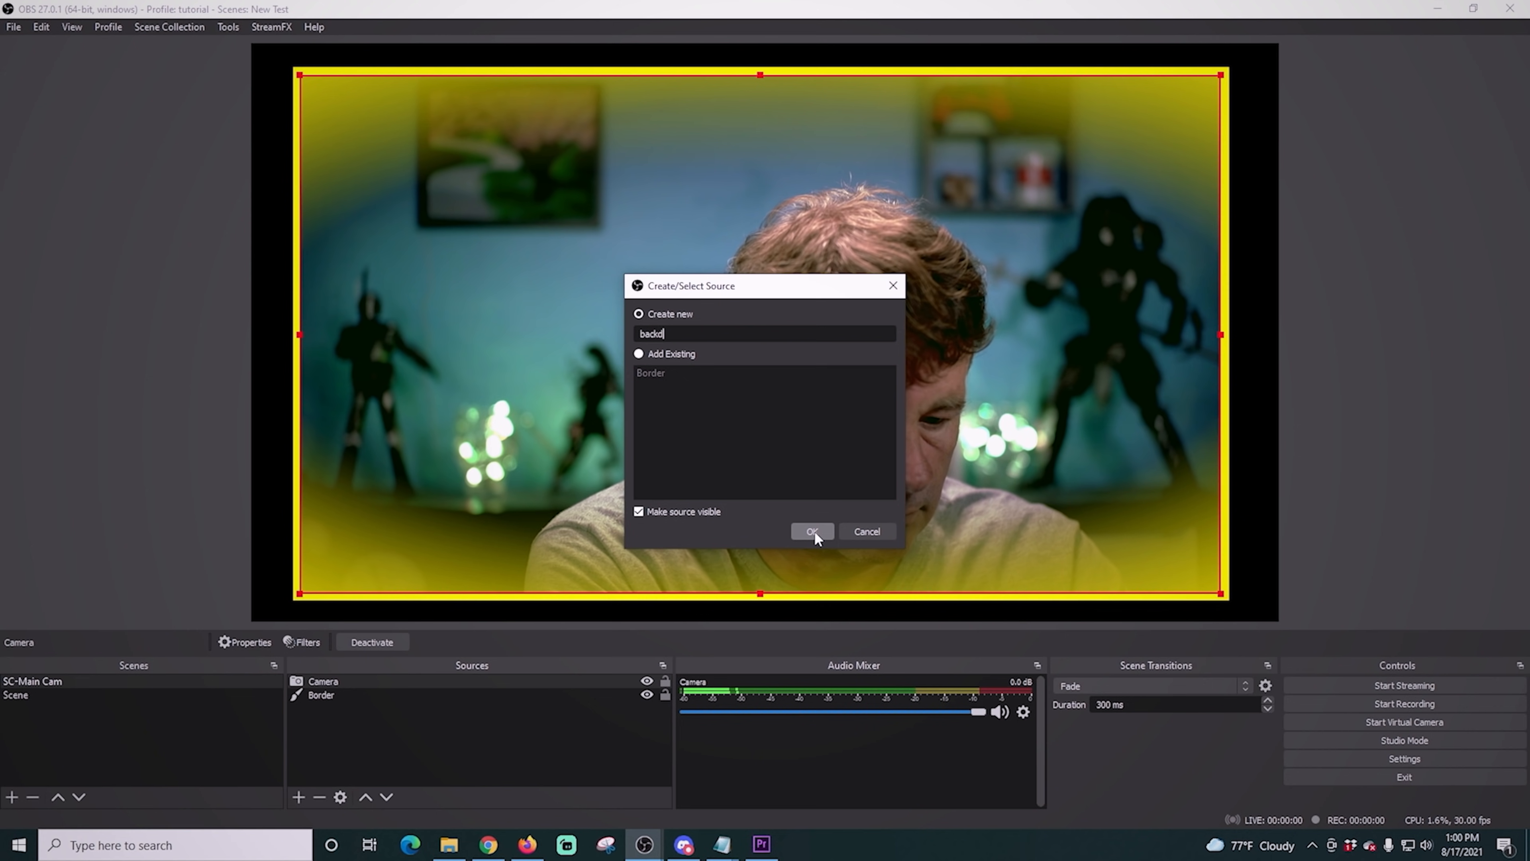
type("rop")
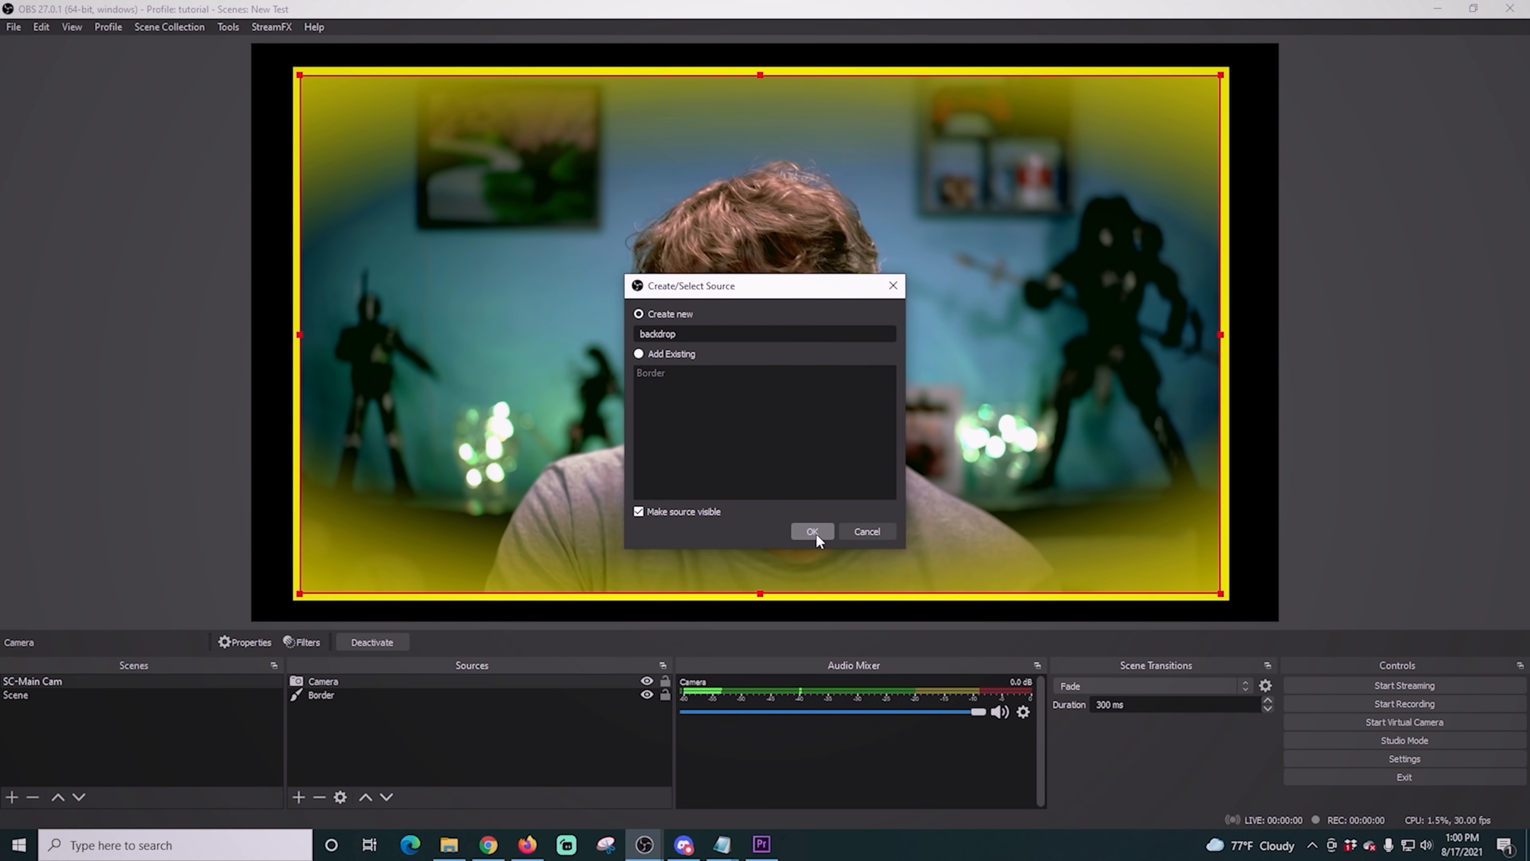
left_click(815, 533)
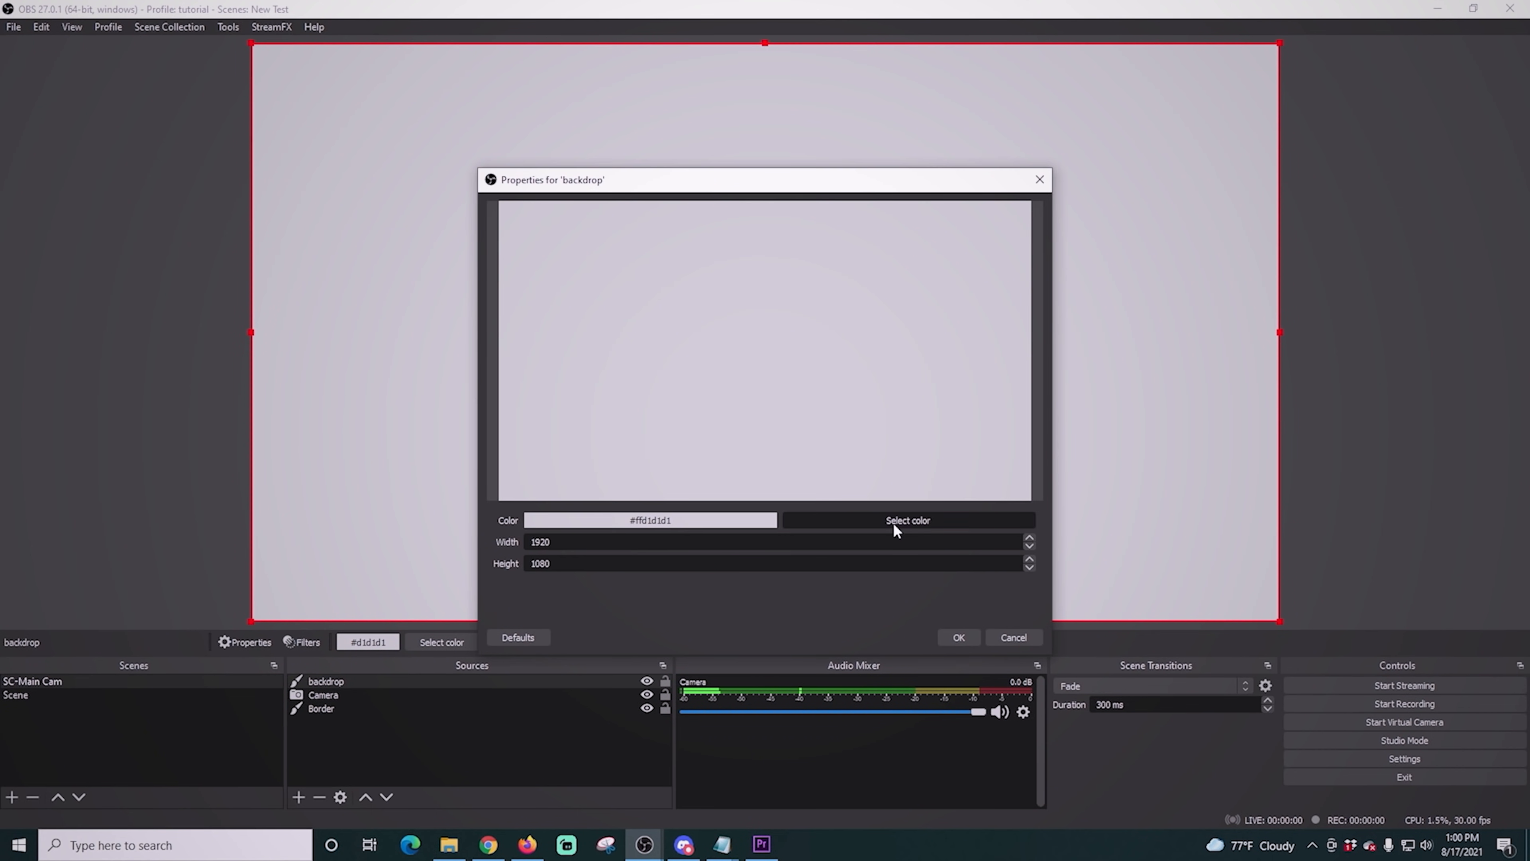
- Set the backdrop source's color to black (#000000) and accept its properties
left_click(893, 521)
left_click_drag(957, 298, 955, 430)
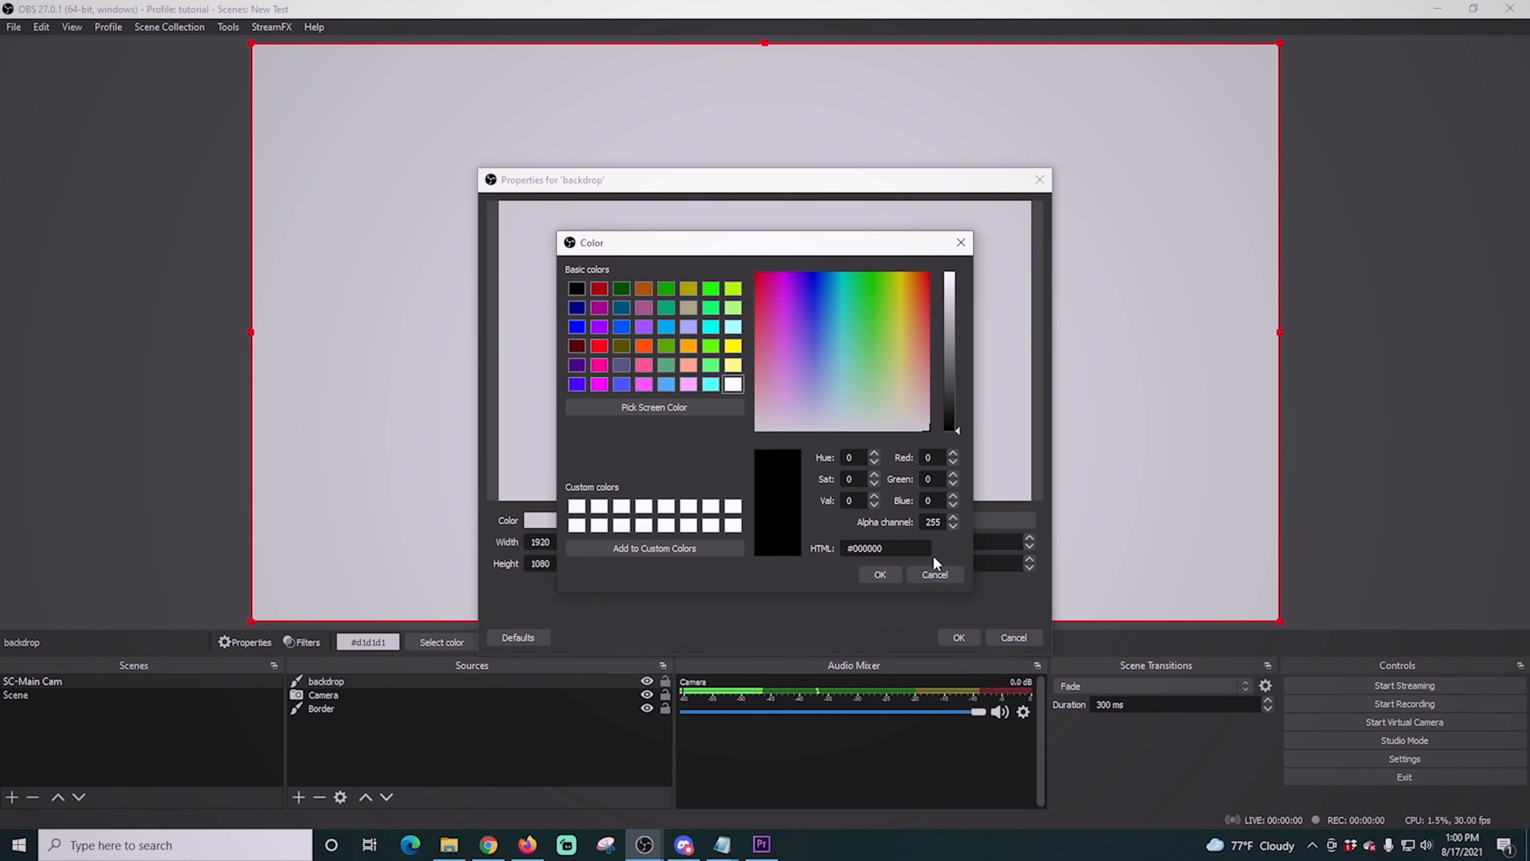
left_click(881, 575)
left_click(958, 637)
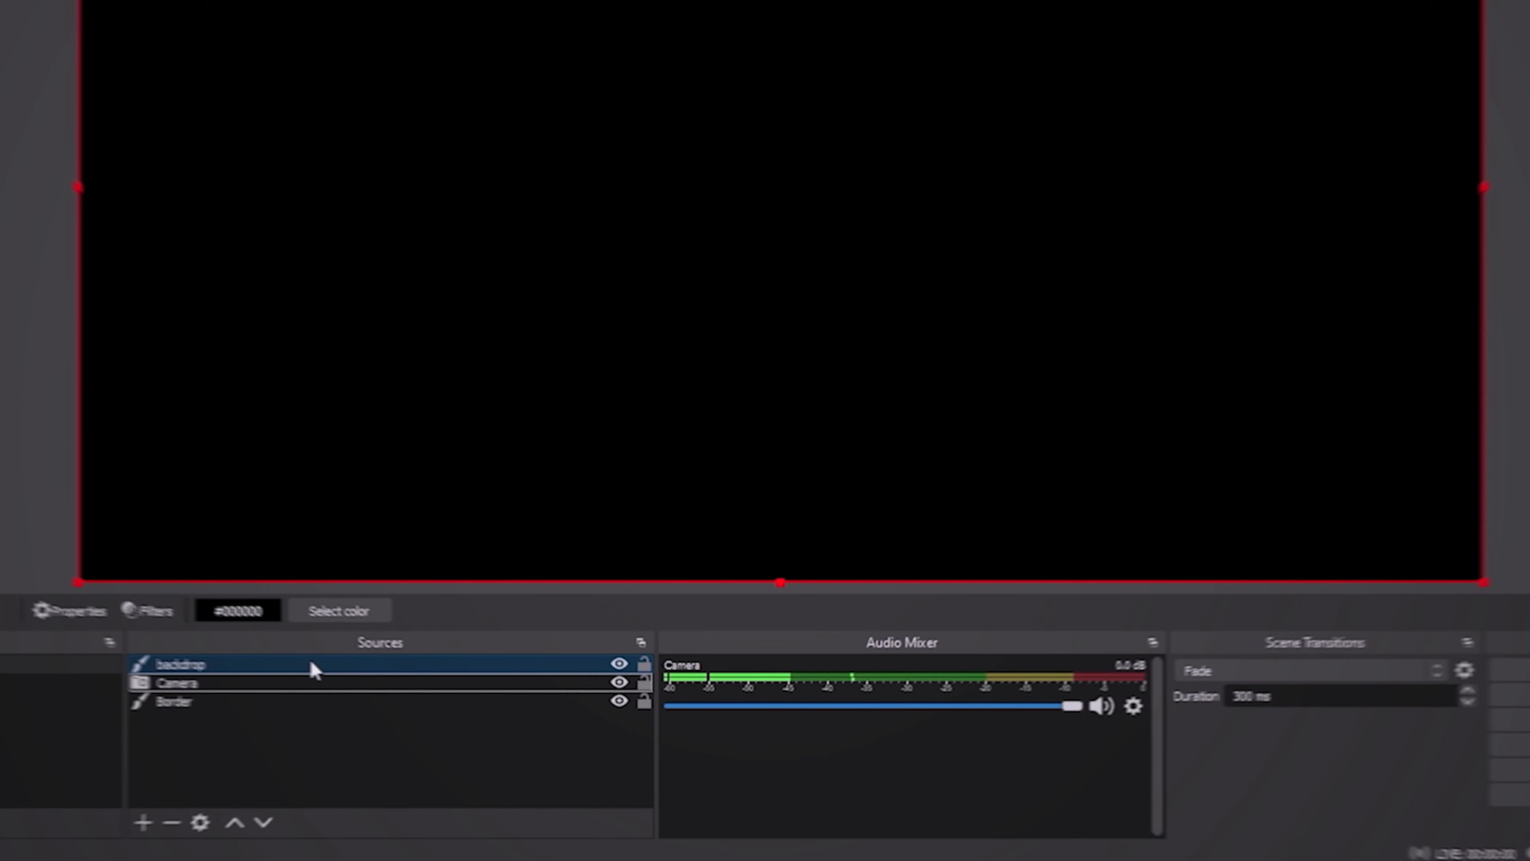
- Place the backdrop source below Camera in the source order and resize it to fit just inside the outer edges of the yellow border
left_click_drag(437, 685, 421, 716)
left_click_drag(286, 711, 284, 686)
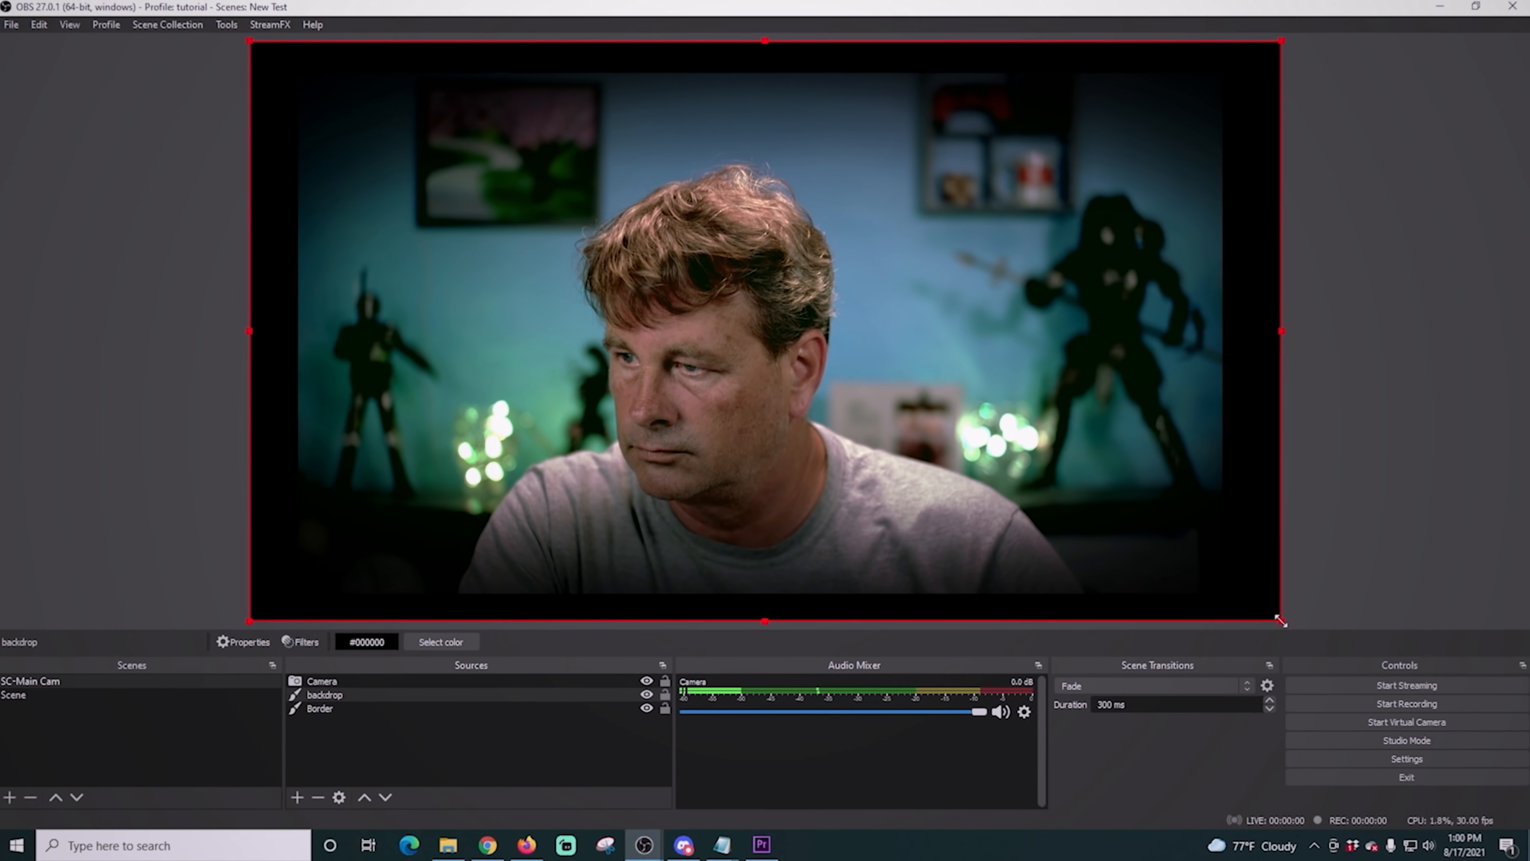
left_click_drag(1522, 578, 1445, 528)
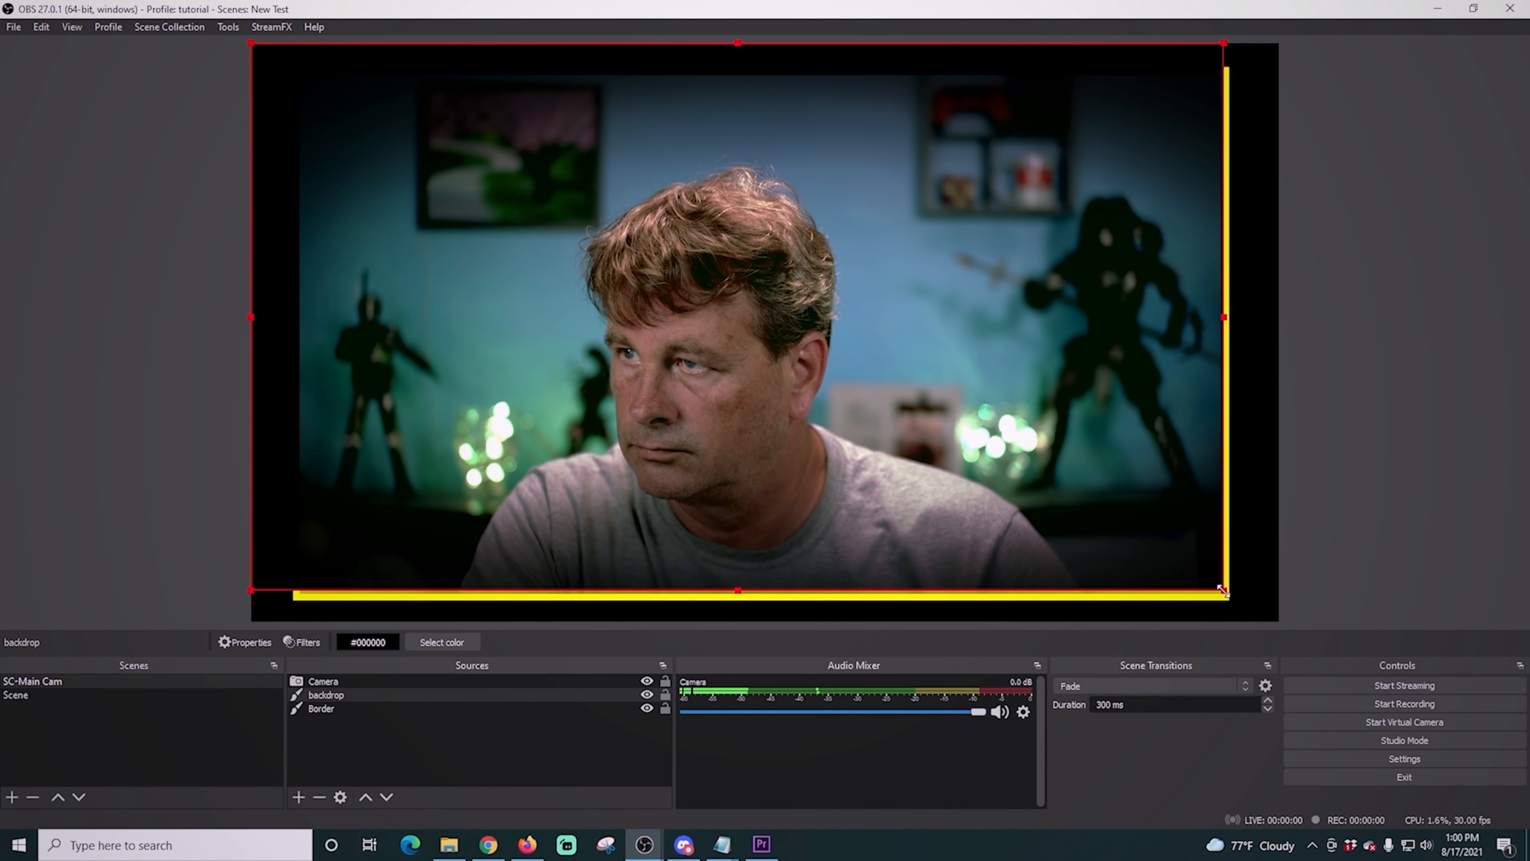
left_click_drag(252, 43, 298, 85)
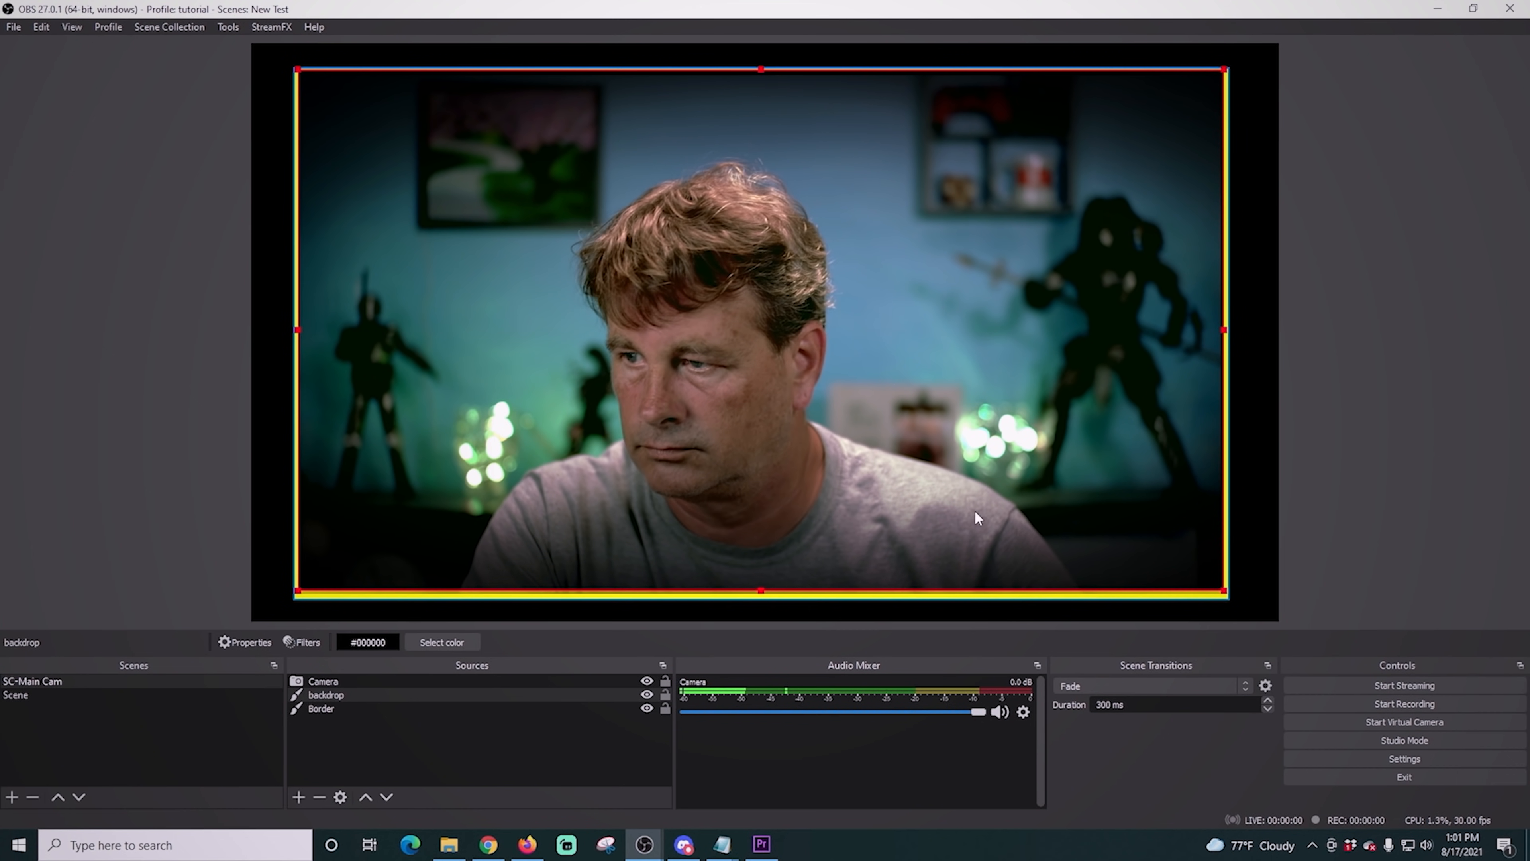
left_click_drag(1224, 591, 1230, 596)
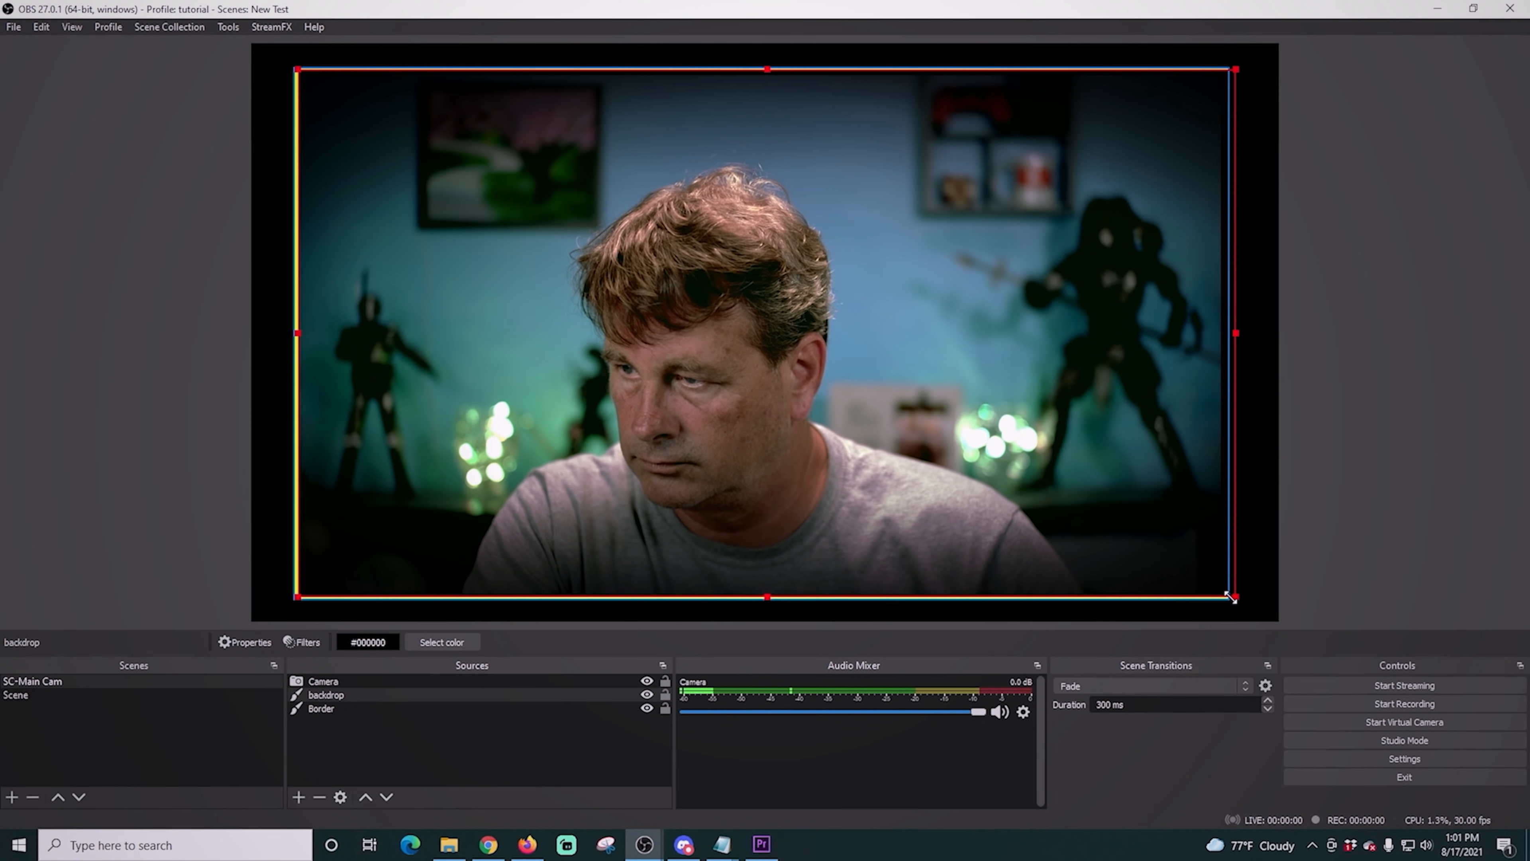
left_click_drag(1224, 598, 1220, 594)
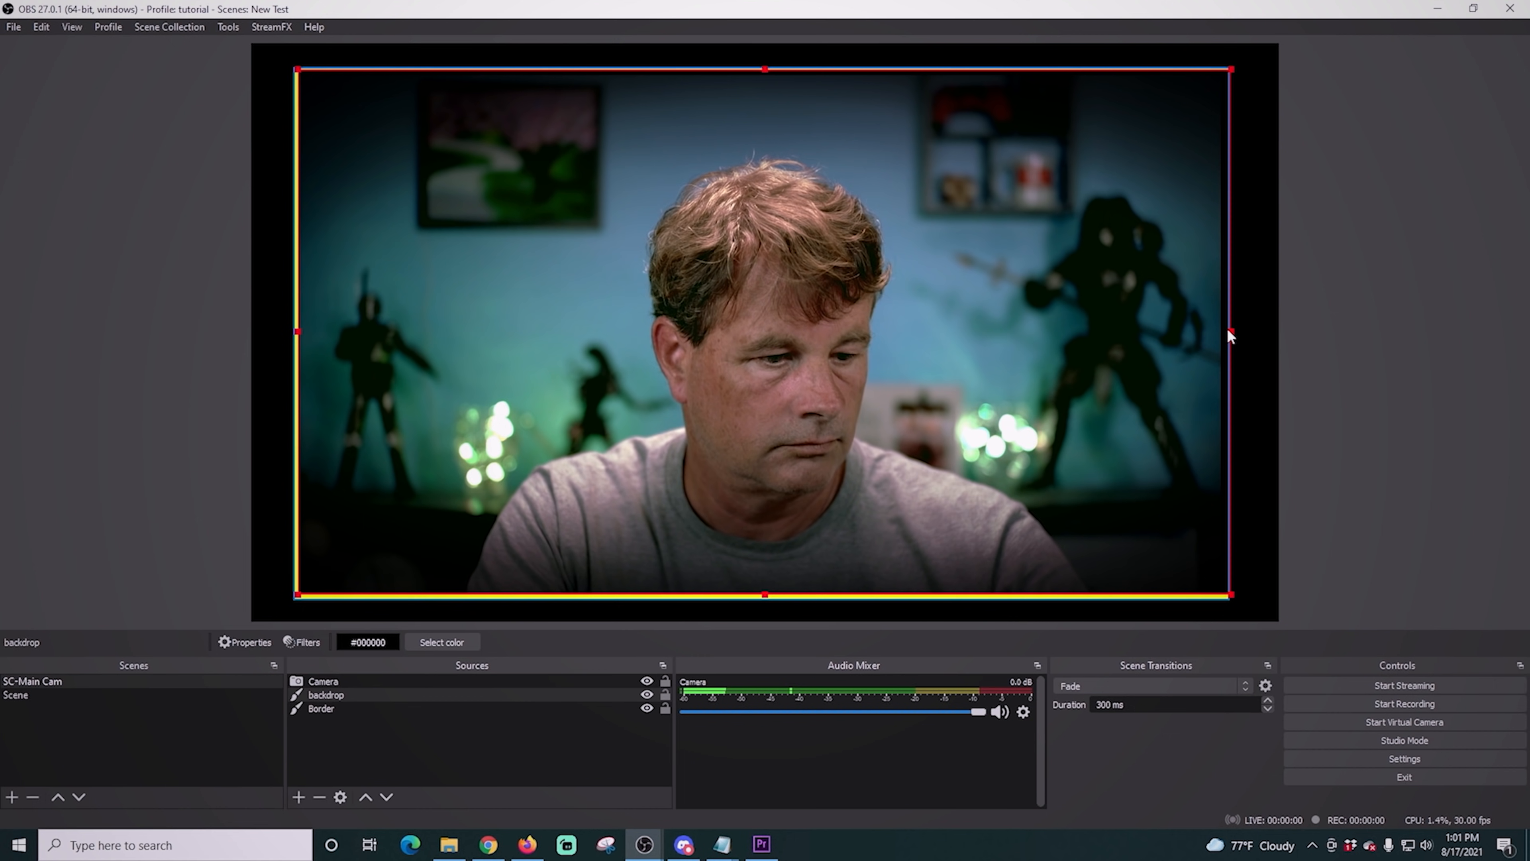
left_click_drag(1228, 331, 1217, 334)
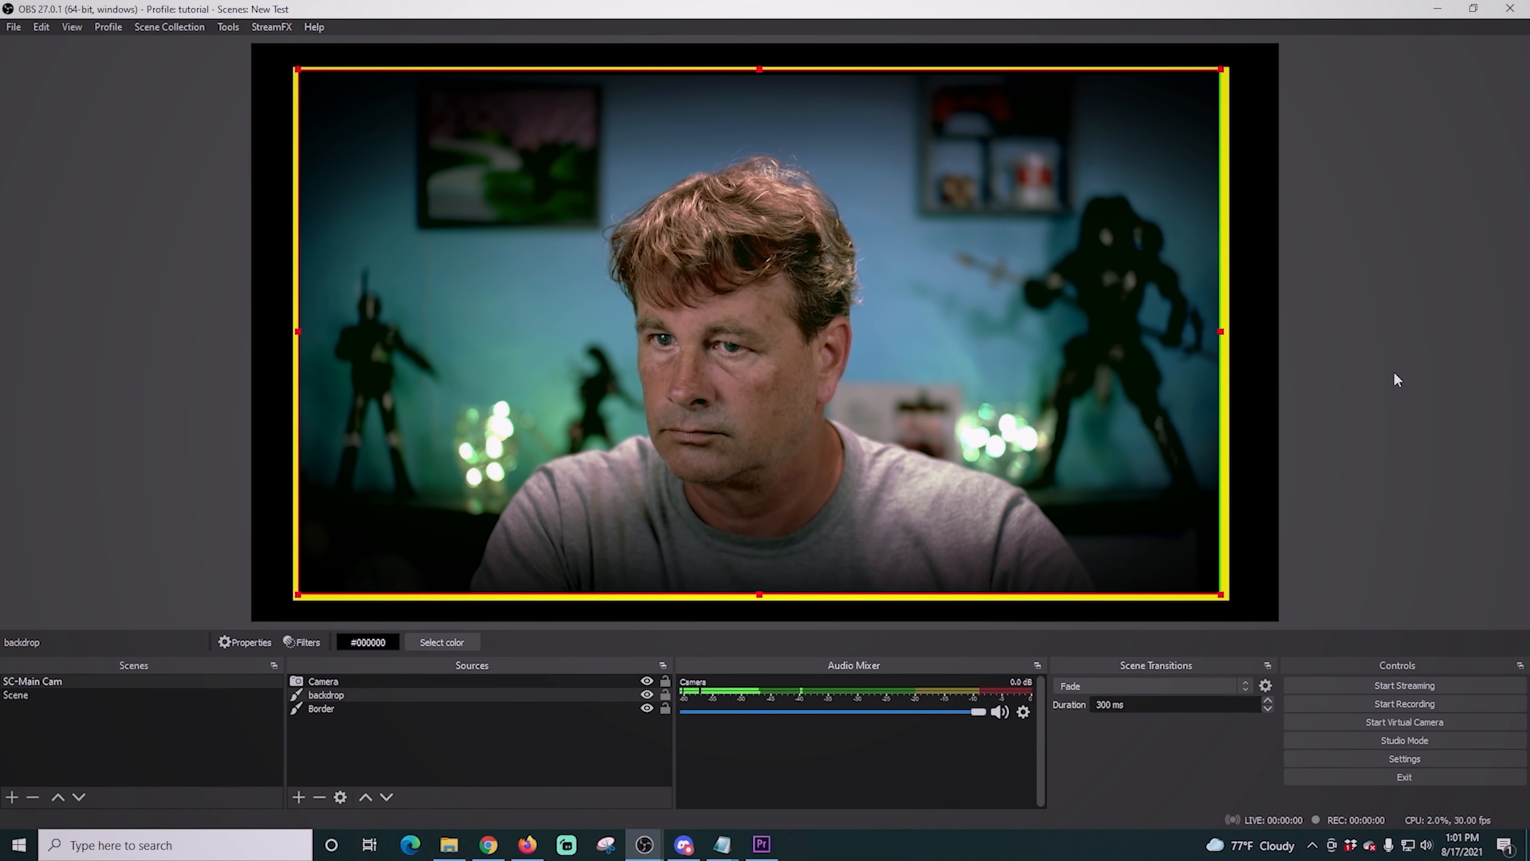
left_click(1425, 375)
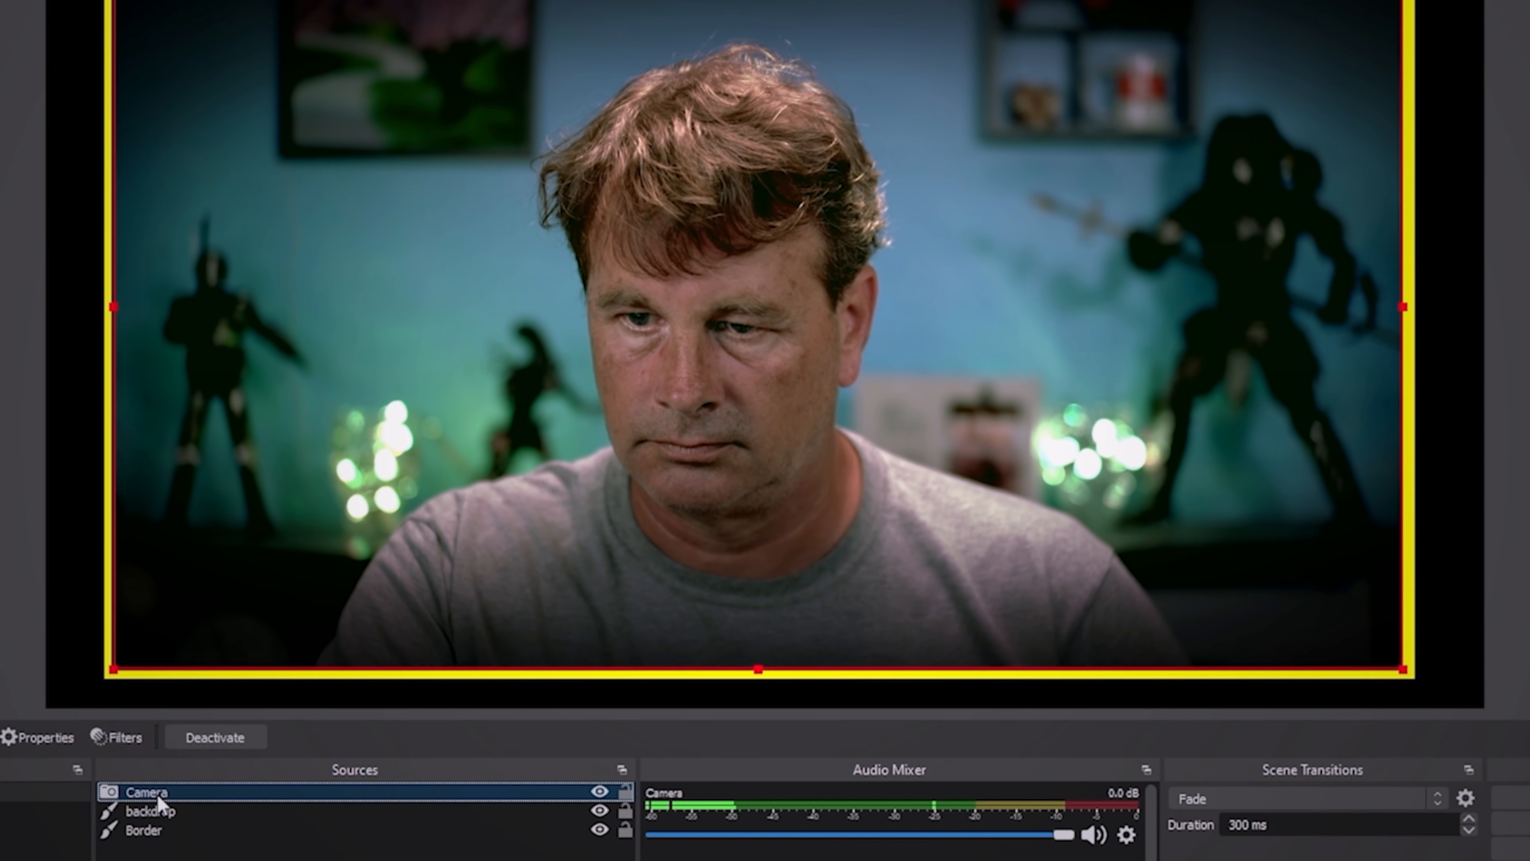
- Show the Camera source's User-defined shader filter settings and lower the vignette's outerRadius slightly
right_click(330, 681)
left_click(199, 757)
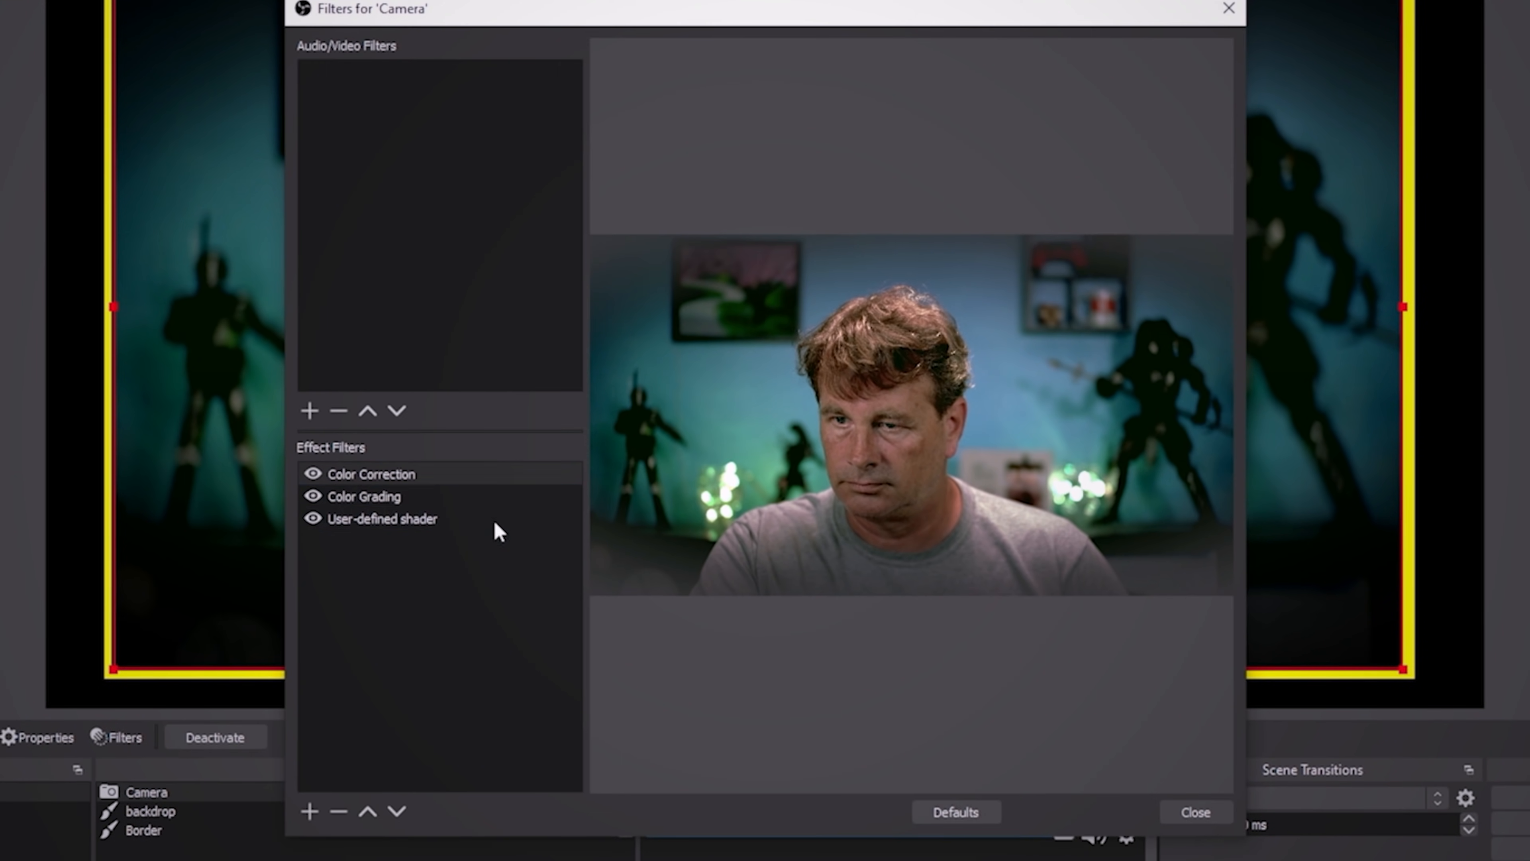
left_click(359, 520)
left_click_drag(1230, 611, 1243, 720)
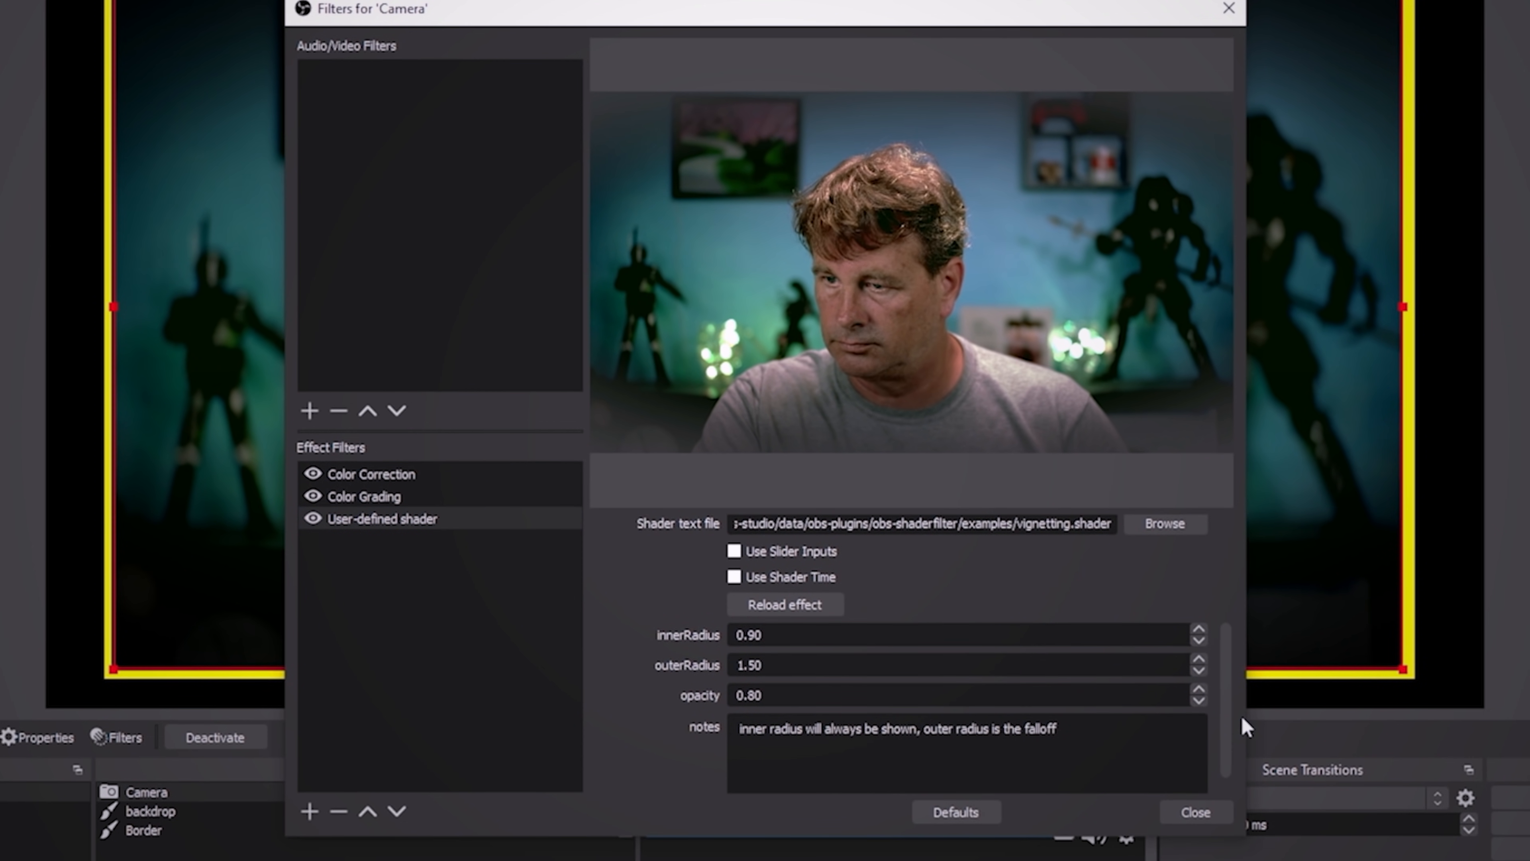
left_click(1197, 670)
left_click(1198, 669)
left_click(1197, 670)
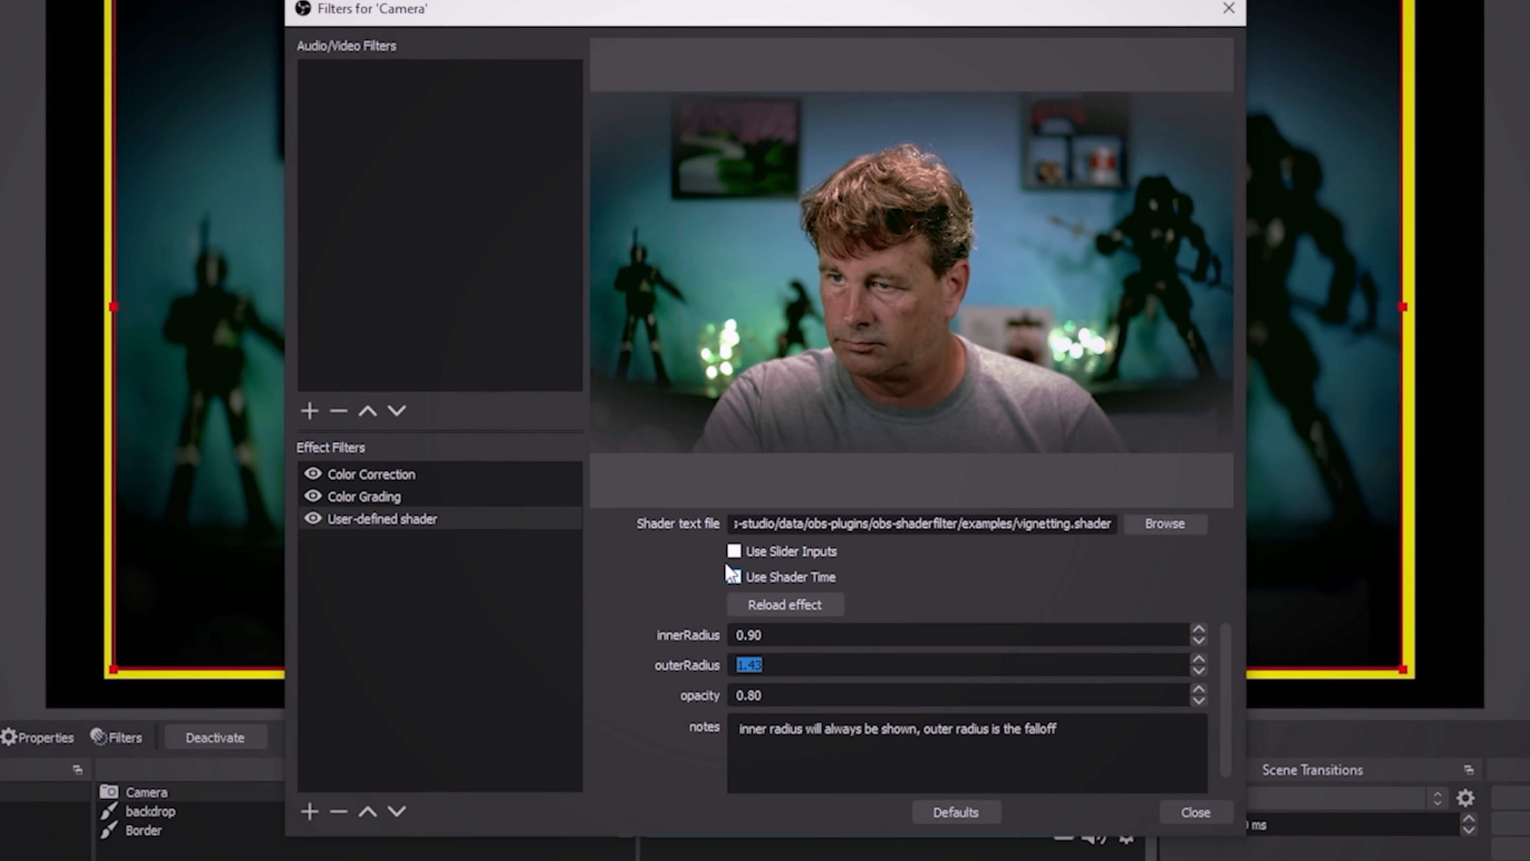
- Enable Use Slider Inputs for the shader filter and sweep outerRadius up to 85.37 and back down to 0.00
left_click(734, 552)
left_click_drag(930, 667, 929, 669)
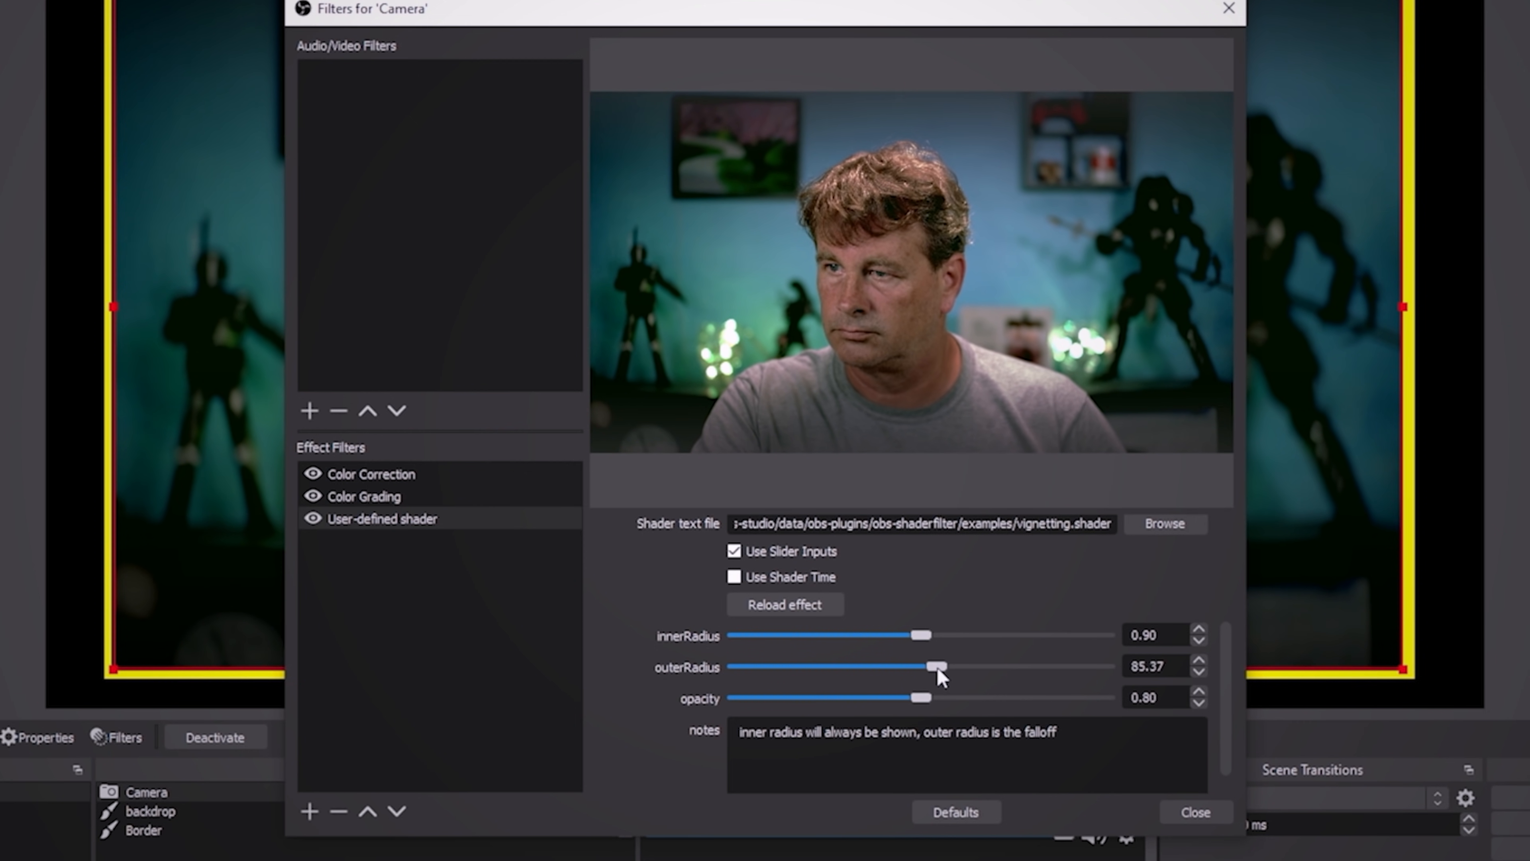
left_click_drag(937, 670, 919, 676)
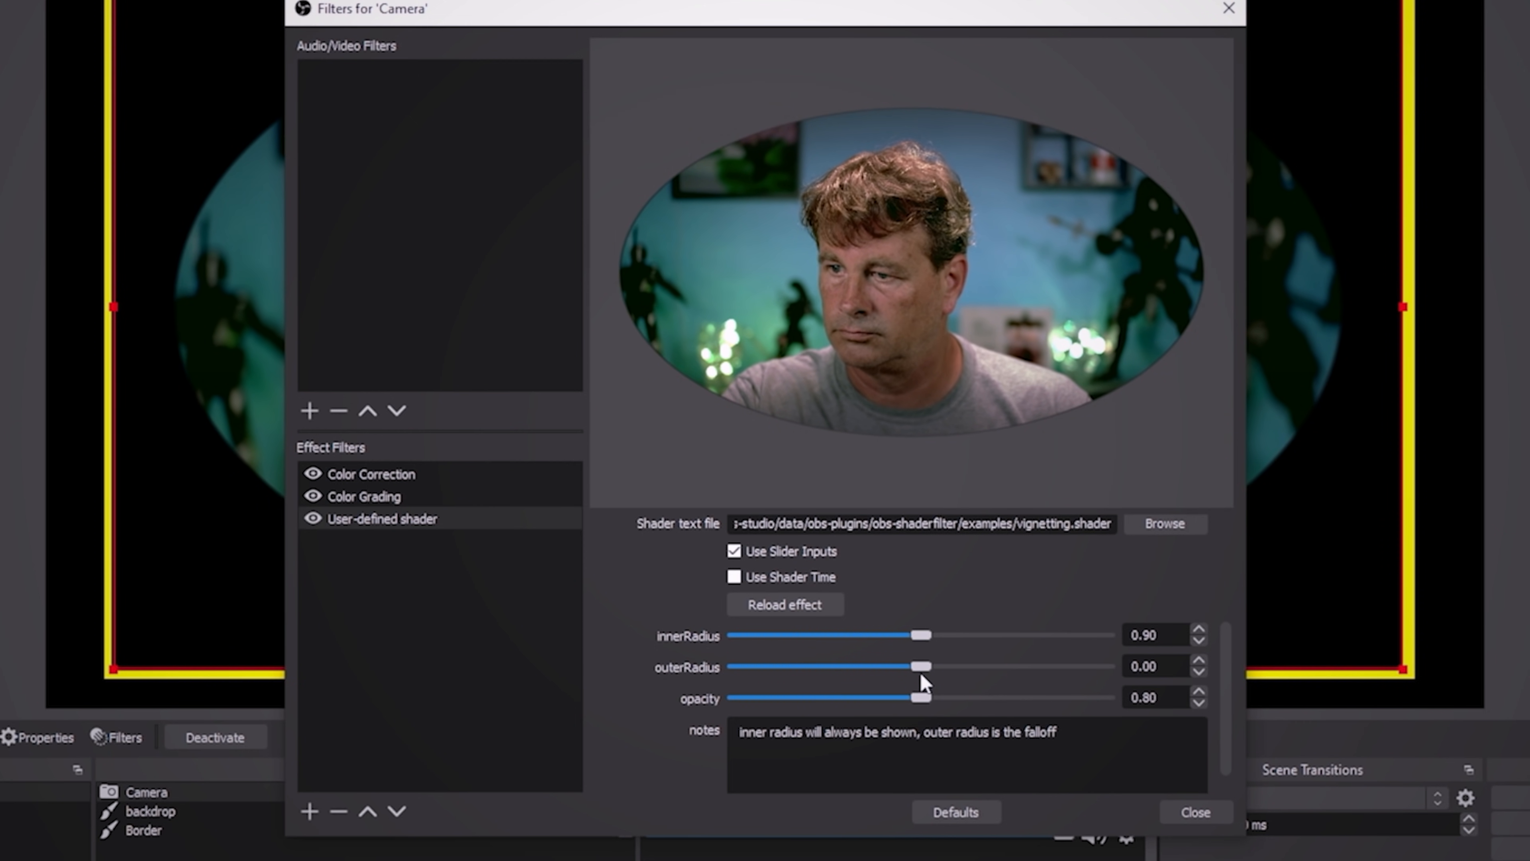
- Try an outerRadius of 3.00 on the vignette shader, and replace it with a newly entered value
left_click(1198, 661)
left_click(1197, 659)
type("3")
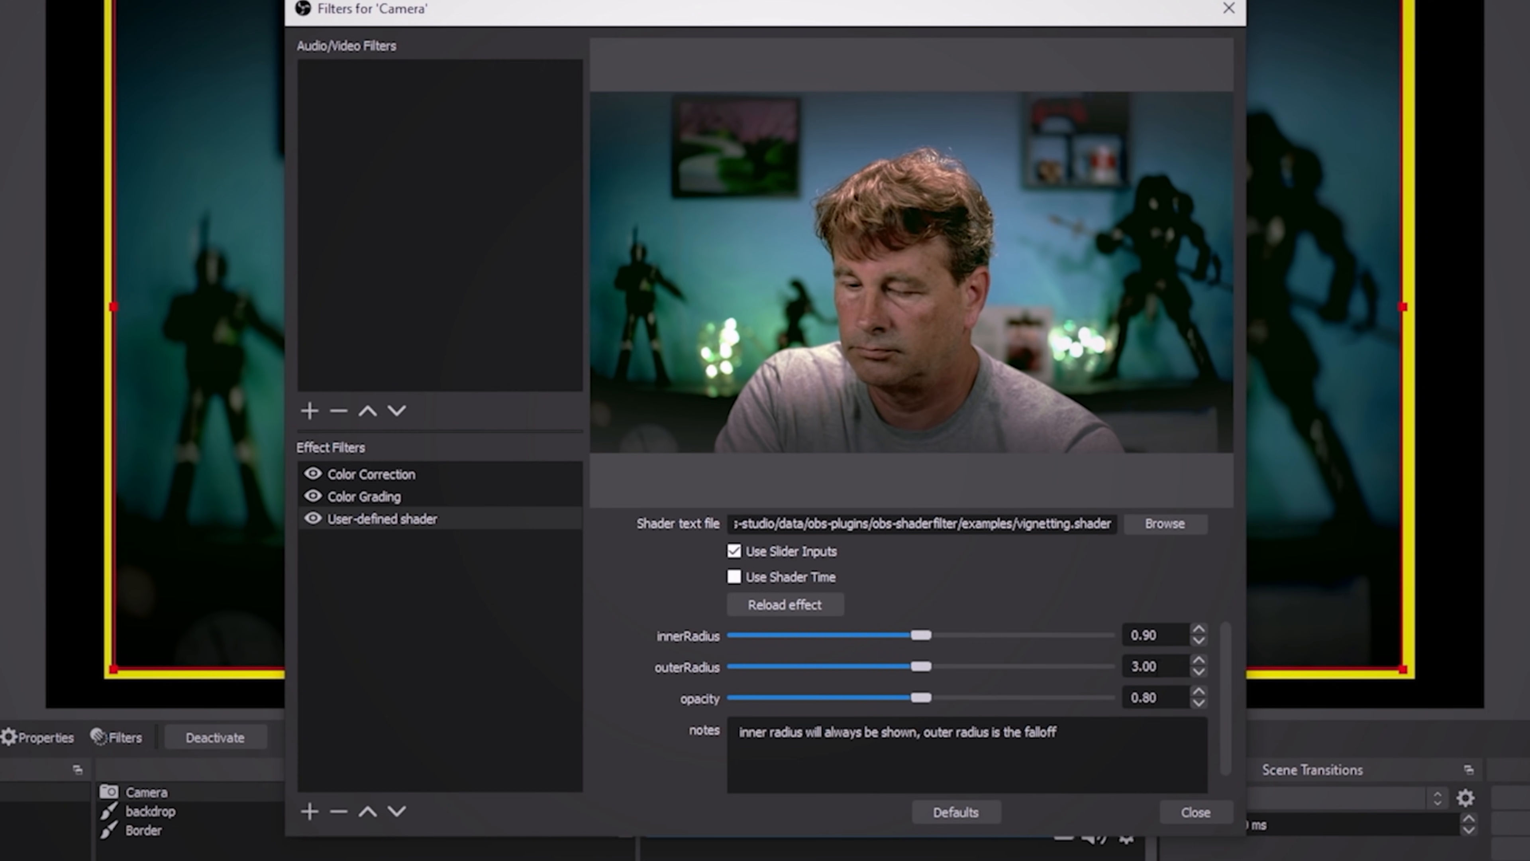
key("BackSpace")
type("20")
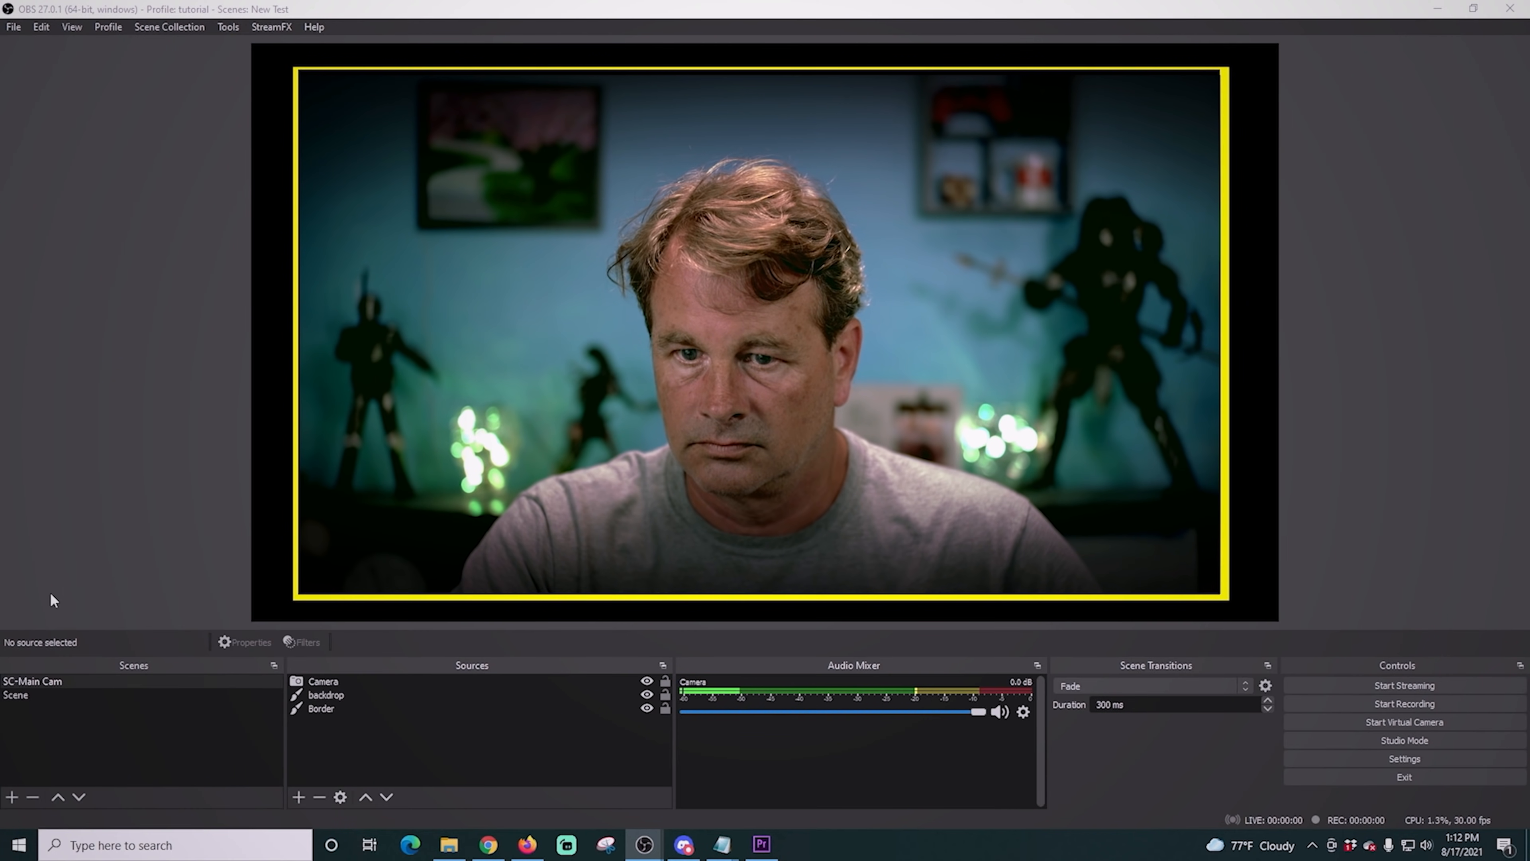
- In the scene named Scene, shrink the SC-Main Cam overlay to just over a quarter of the canvas width and move it near the canvas's lower-right corner
left_click(16, 696)
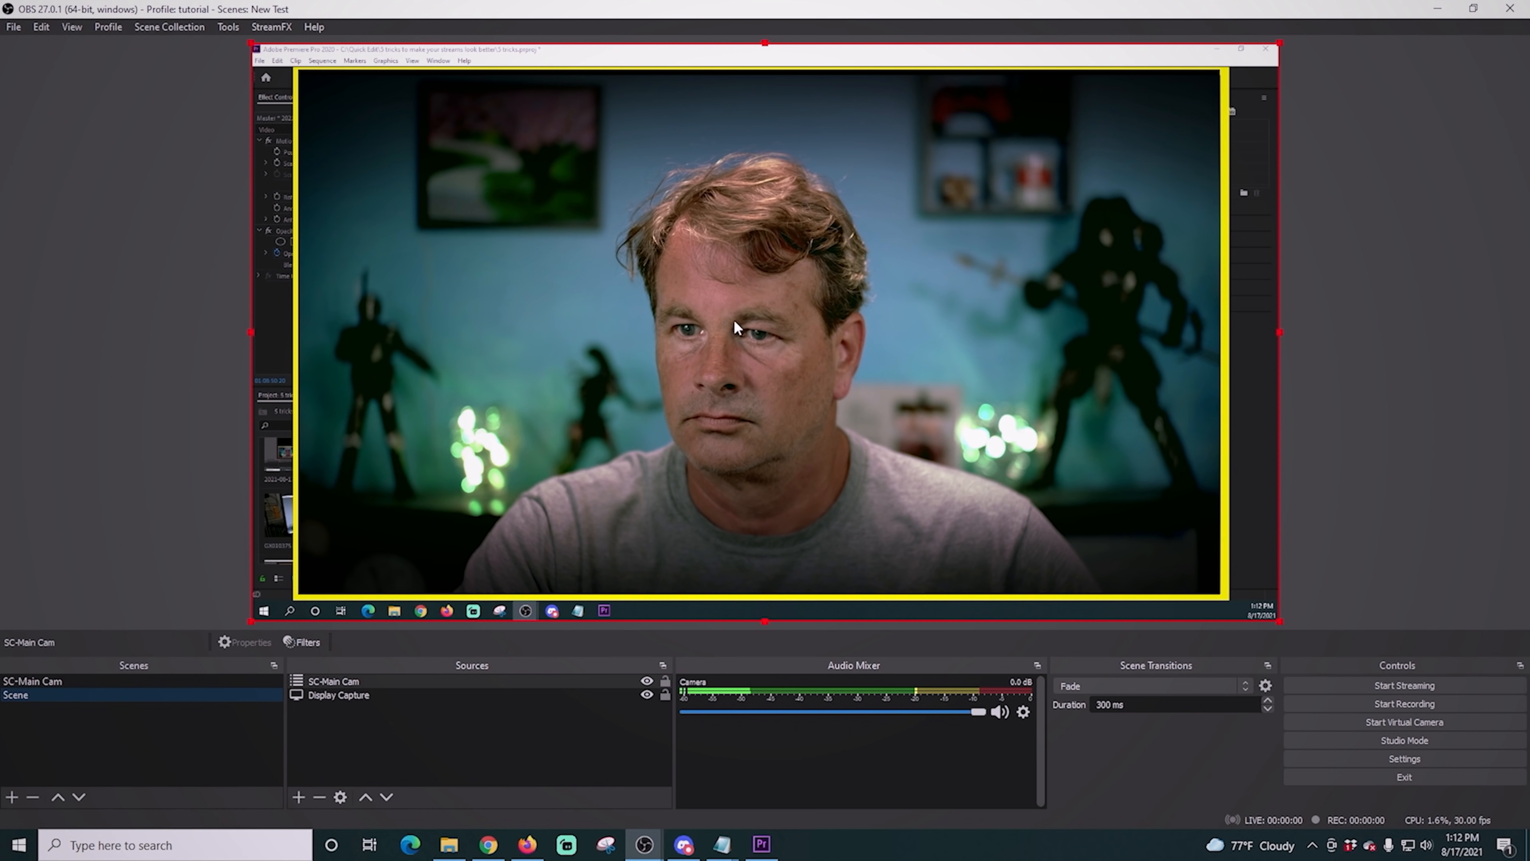
left_click(277, 66)
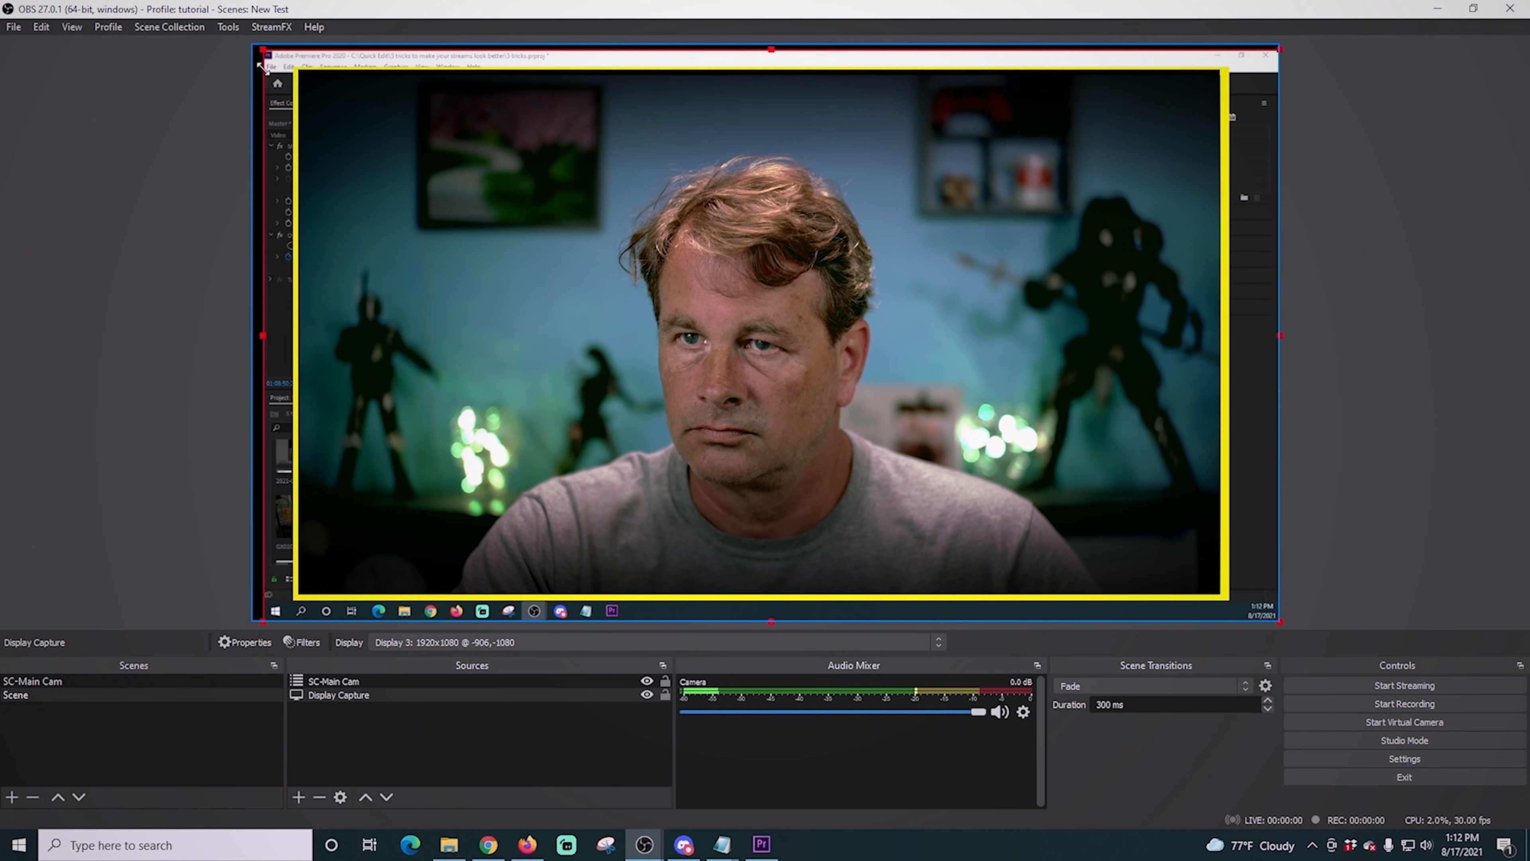
left_click(361, 681)
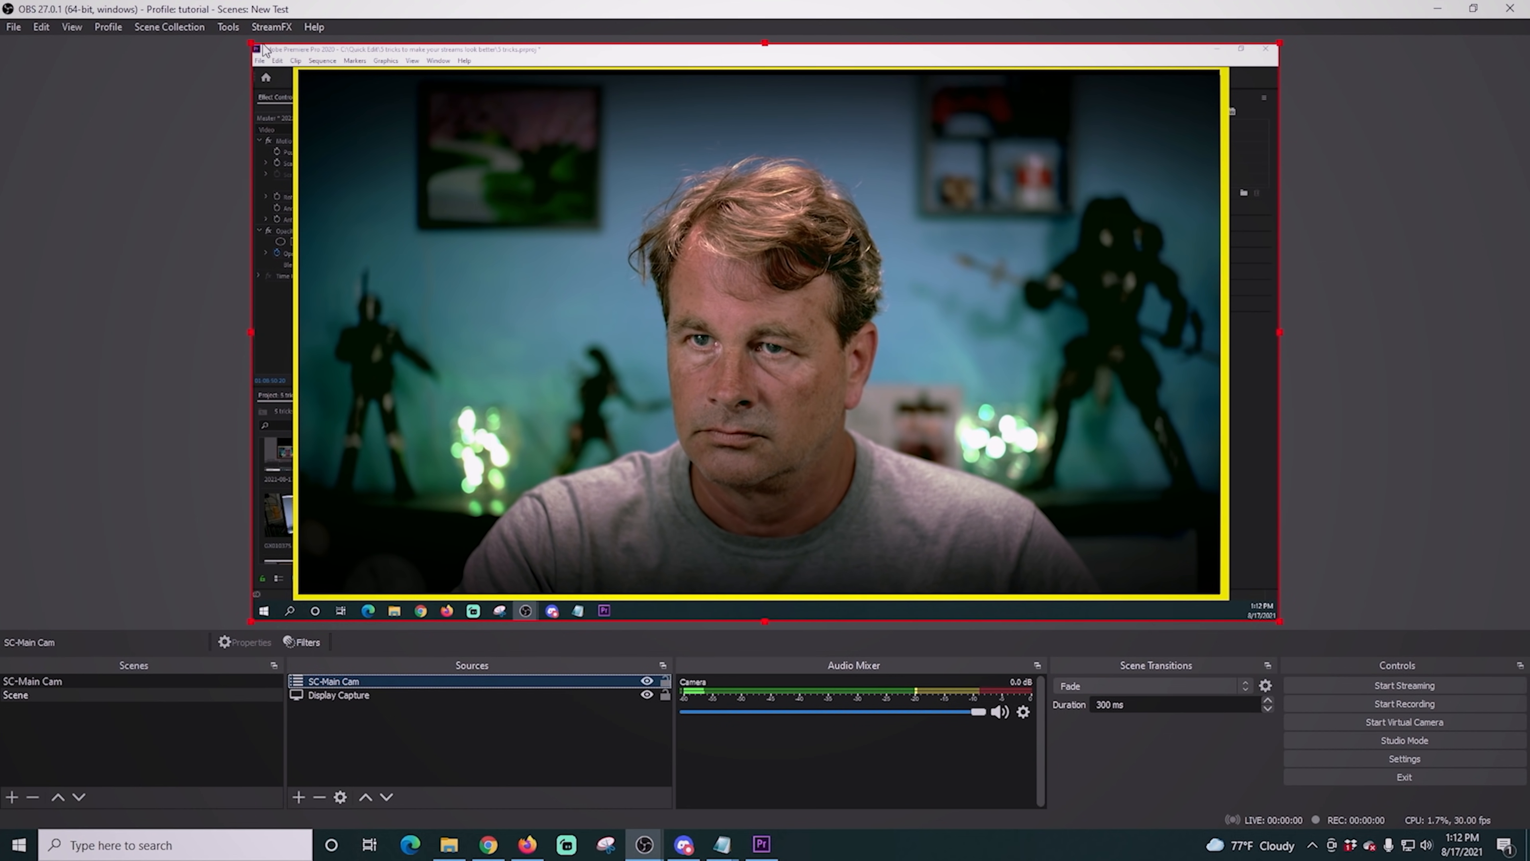
left_click_drag(248, 39, 559, 300)
left_click_drag(913, 567, 1035, 462)
left_click(769, 587)
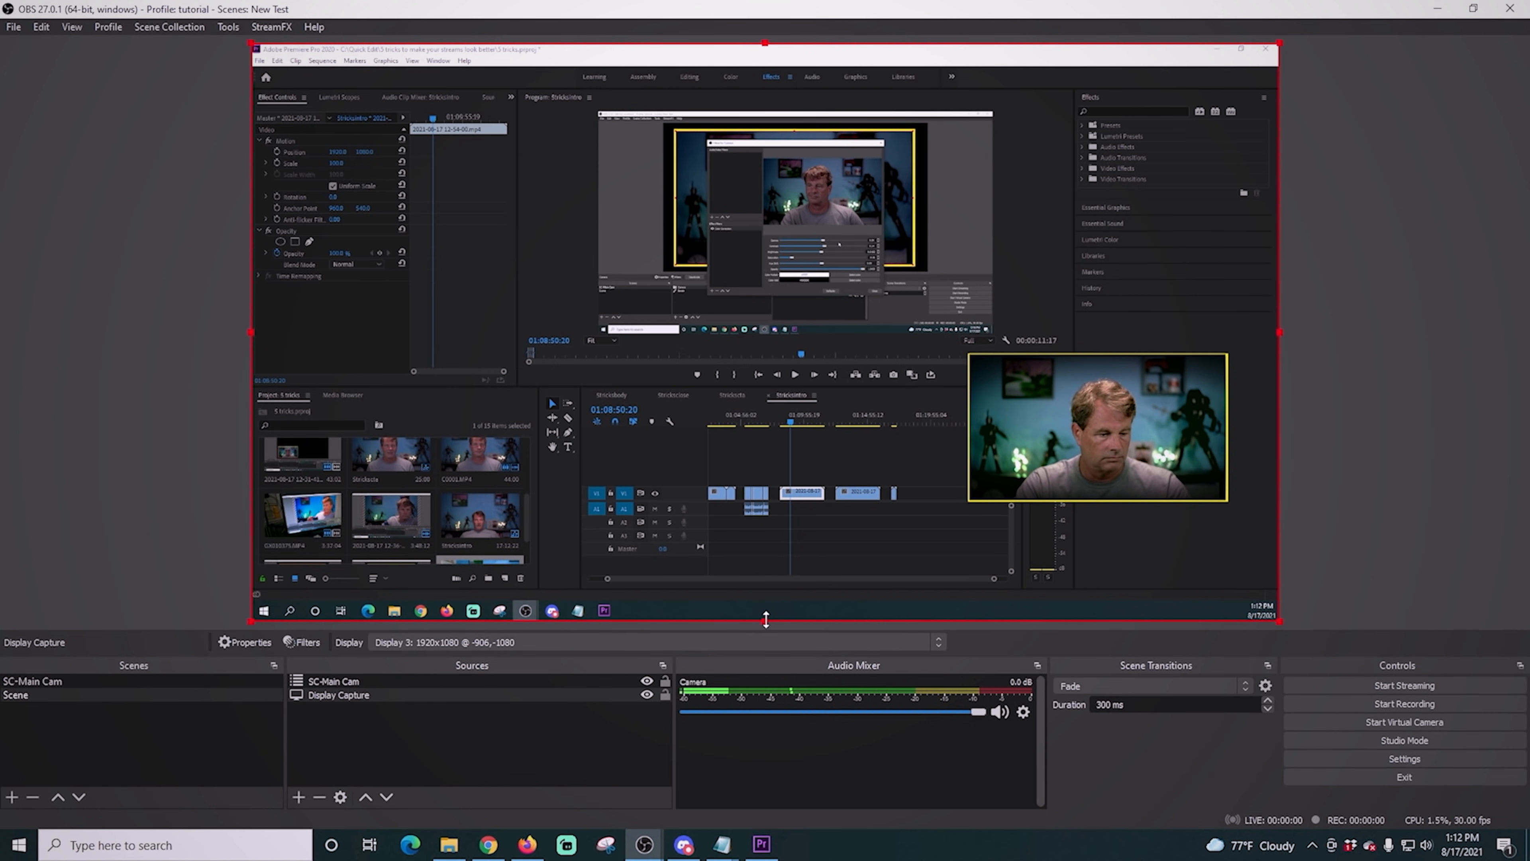
left_click_drag(1103, 418, 1137, 503)
left_click(1120, 438)
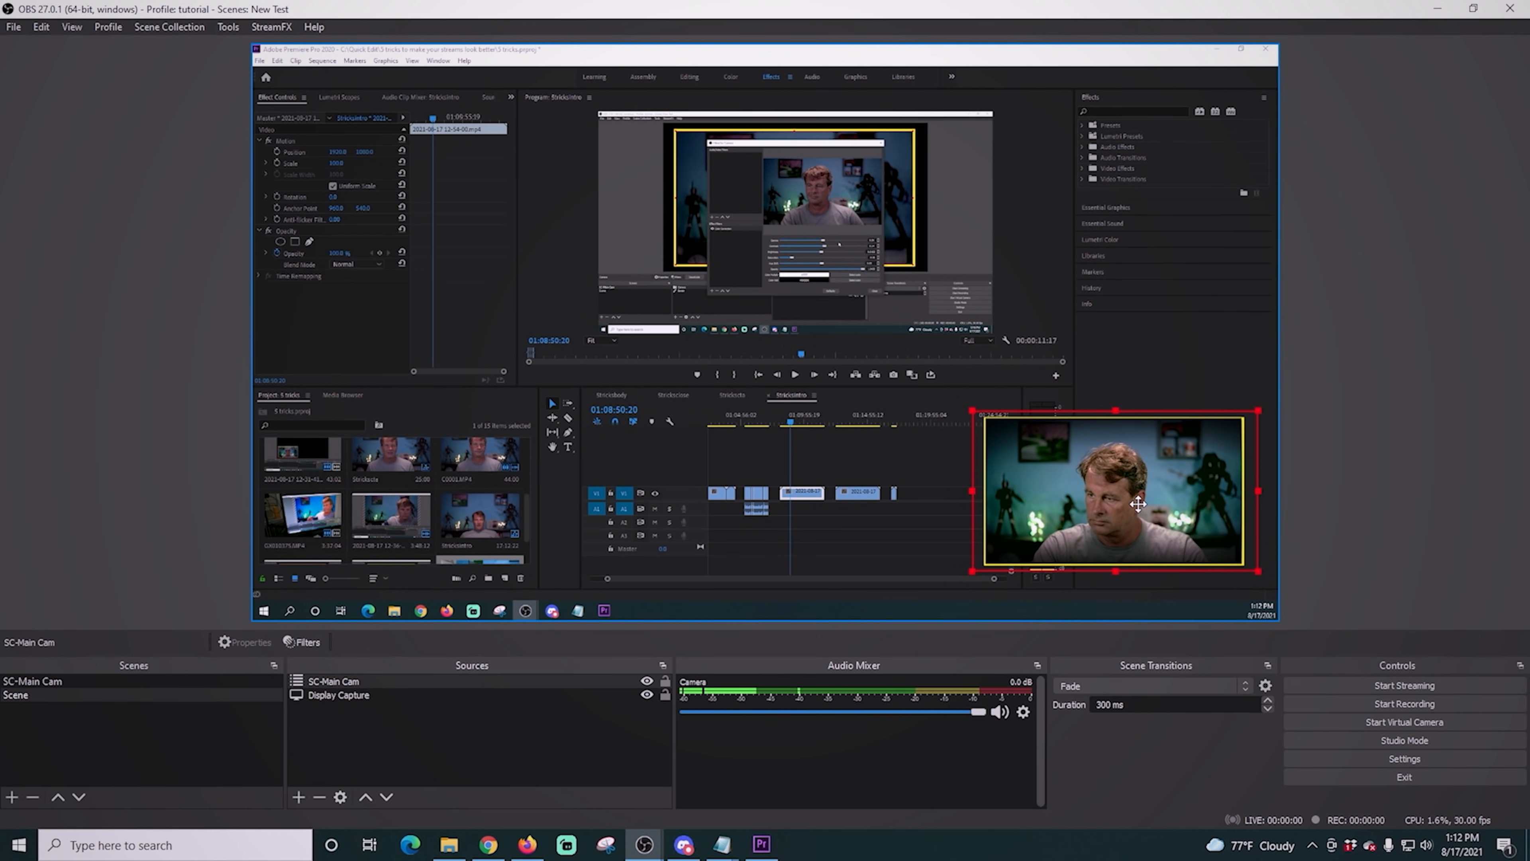
- Create another scene with its default name and add the existing SC-Main Cam scene to it as a source
left_click(11, 798)
left_click(727, 446)
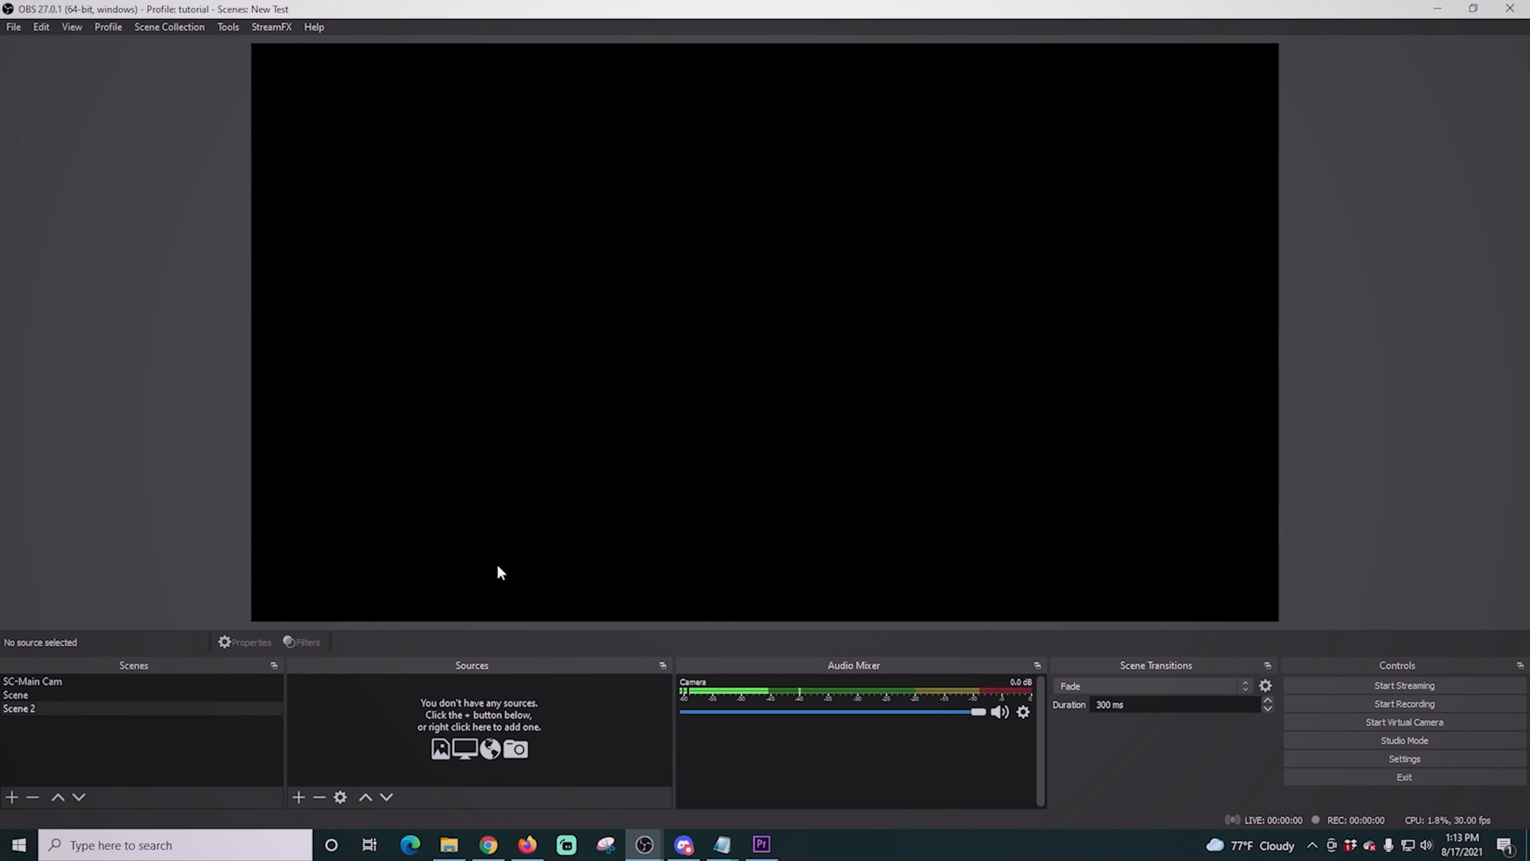
left_click(298, 797)
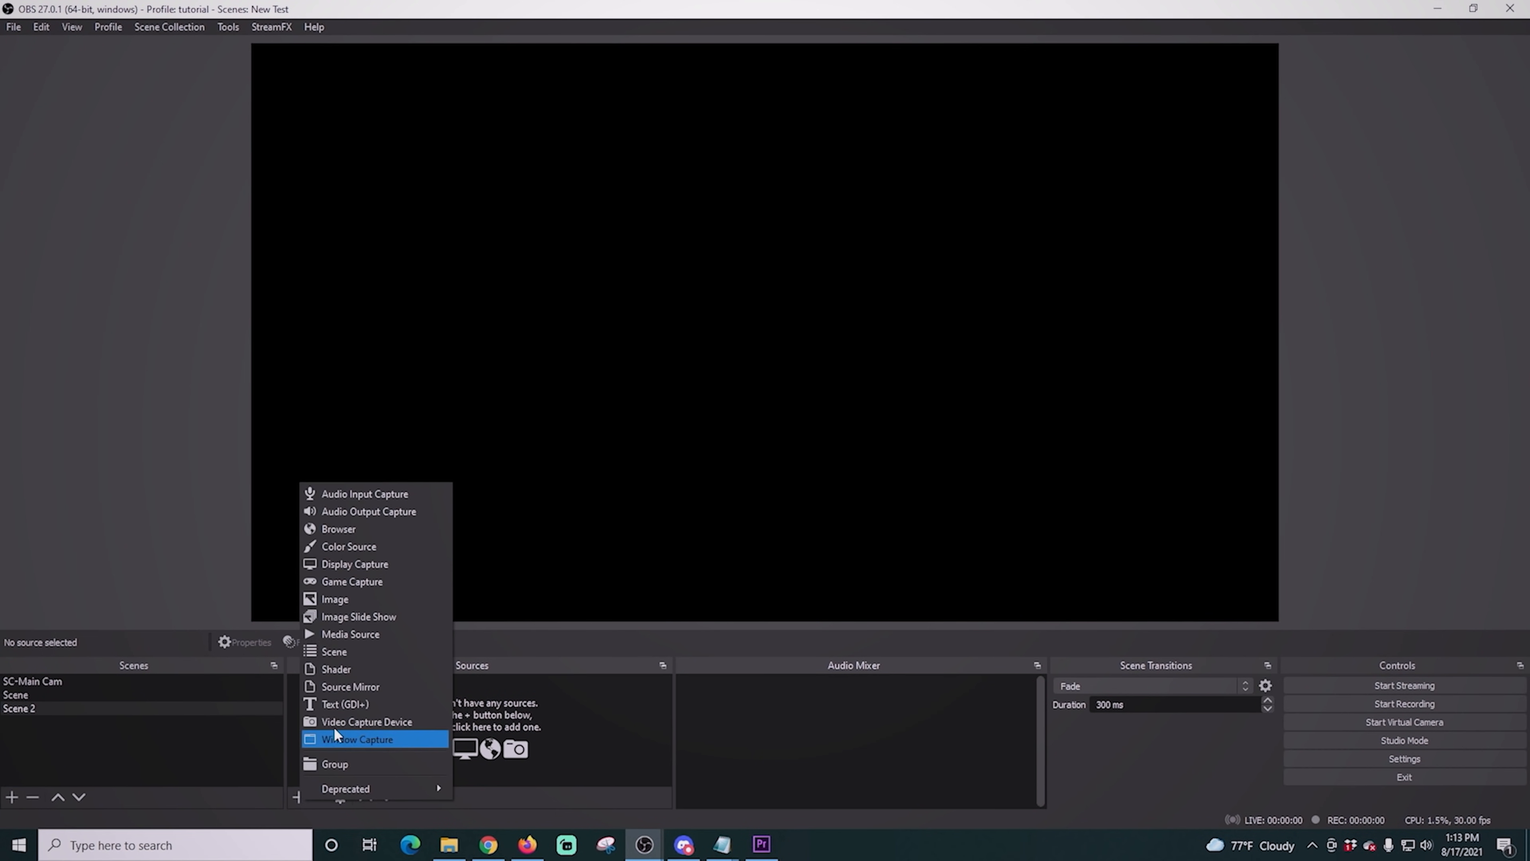
left_click(373, 646)
left_click(665, 388)
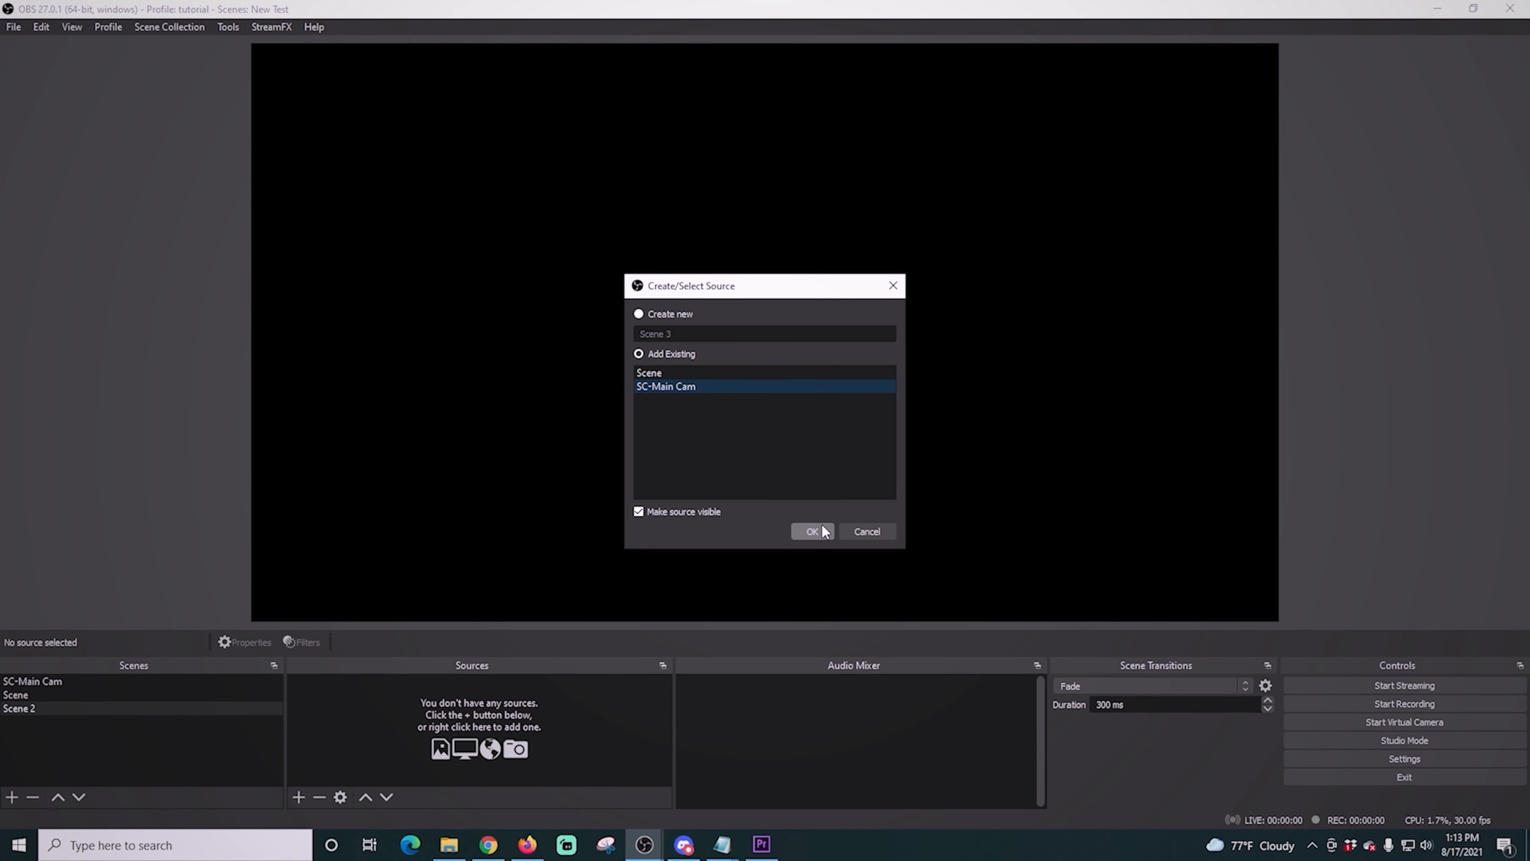
left_click(812, 531)
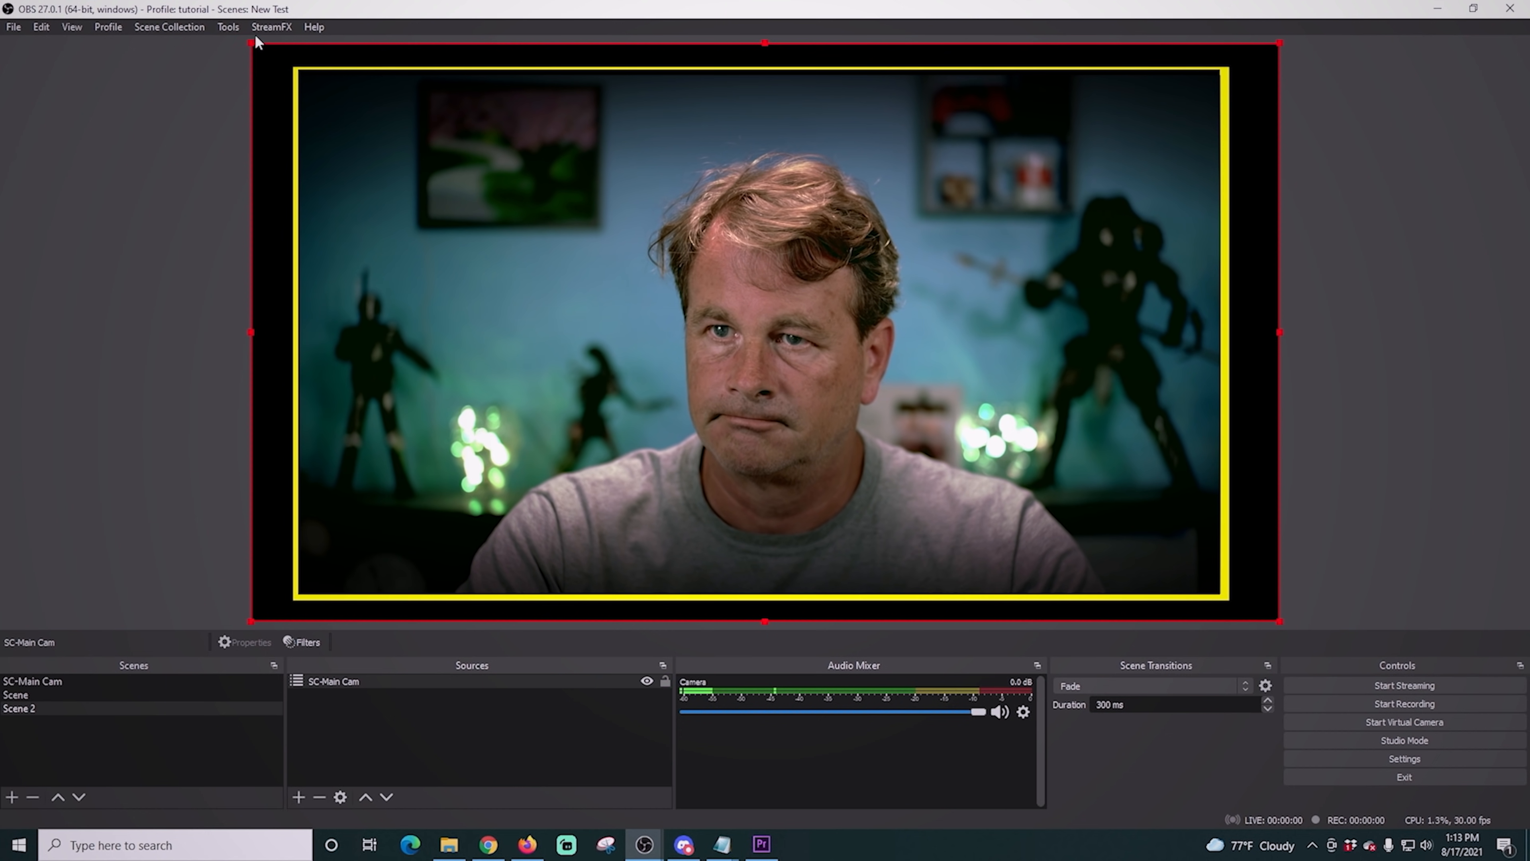
- Scale SC-Main Cam to about 70% of the canvas width and align its yellow border with the canvas's upper-left corner
left_click_drag(253, 45, 551, 416)
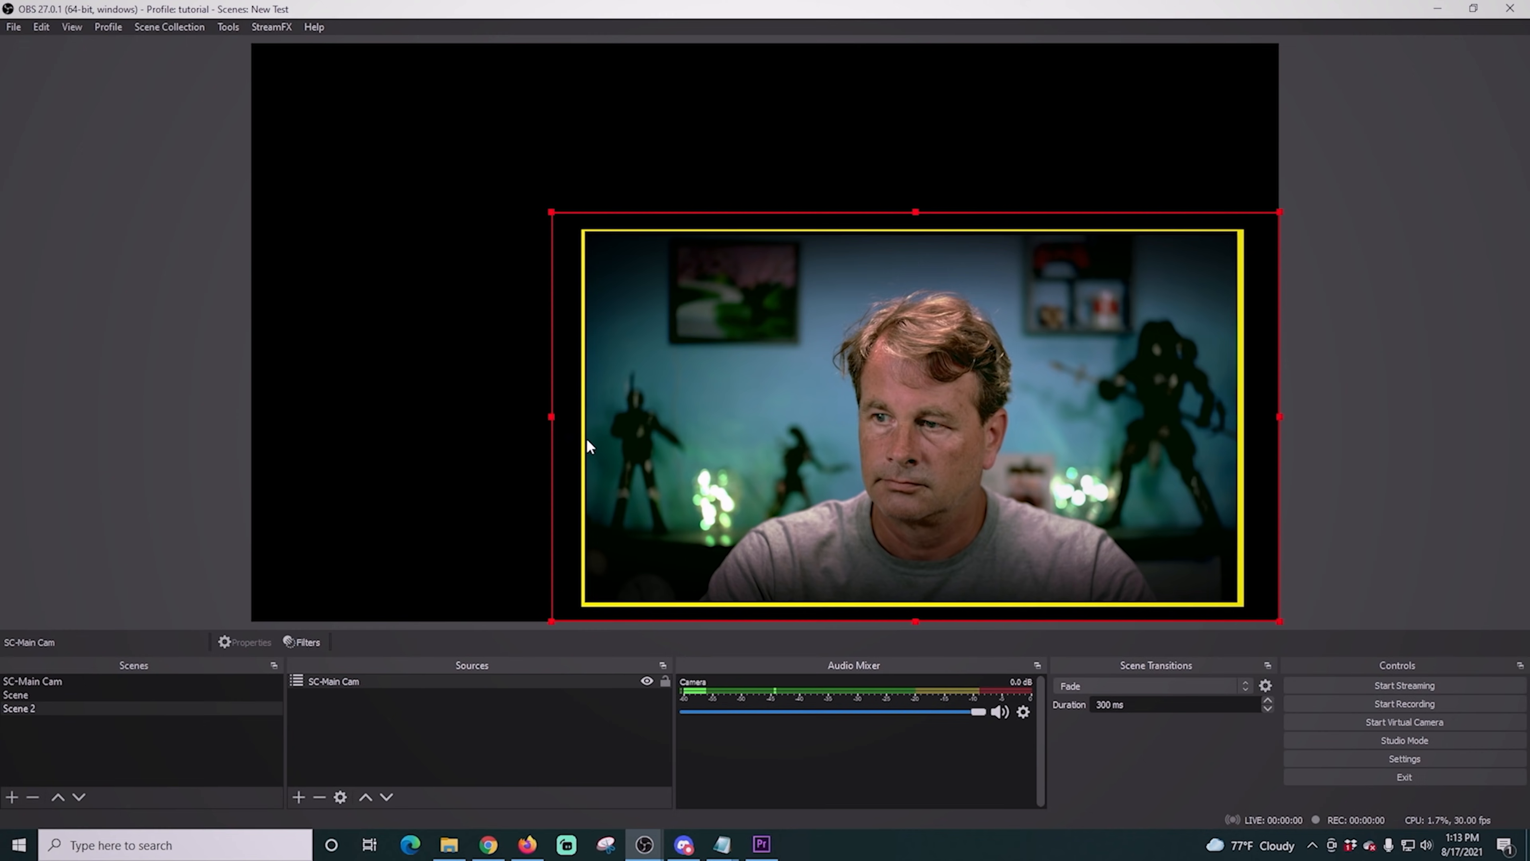
left_click_drag(843, 505, 512, 316)
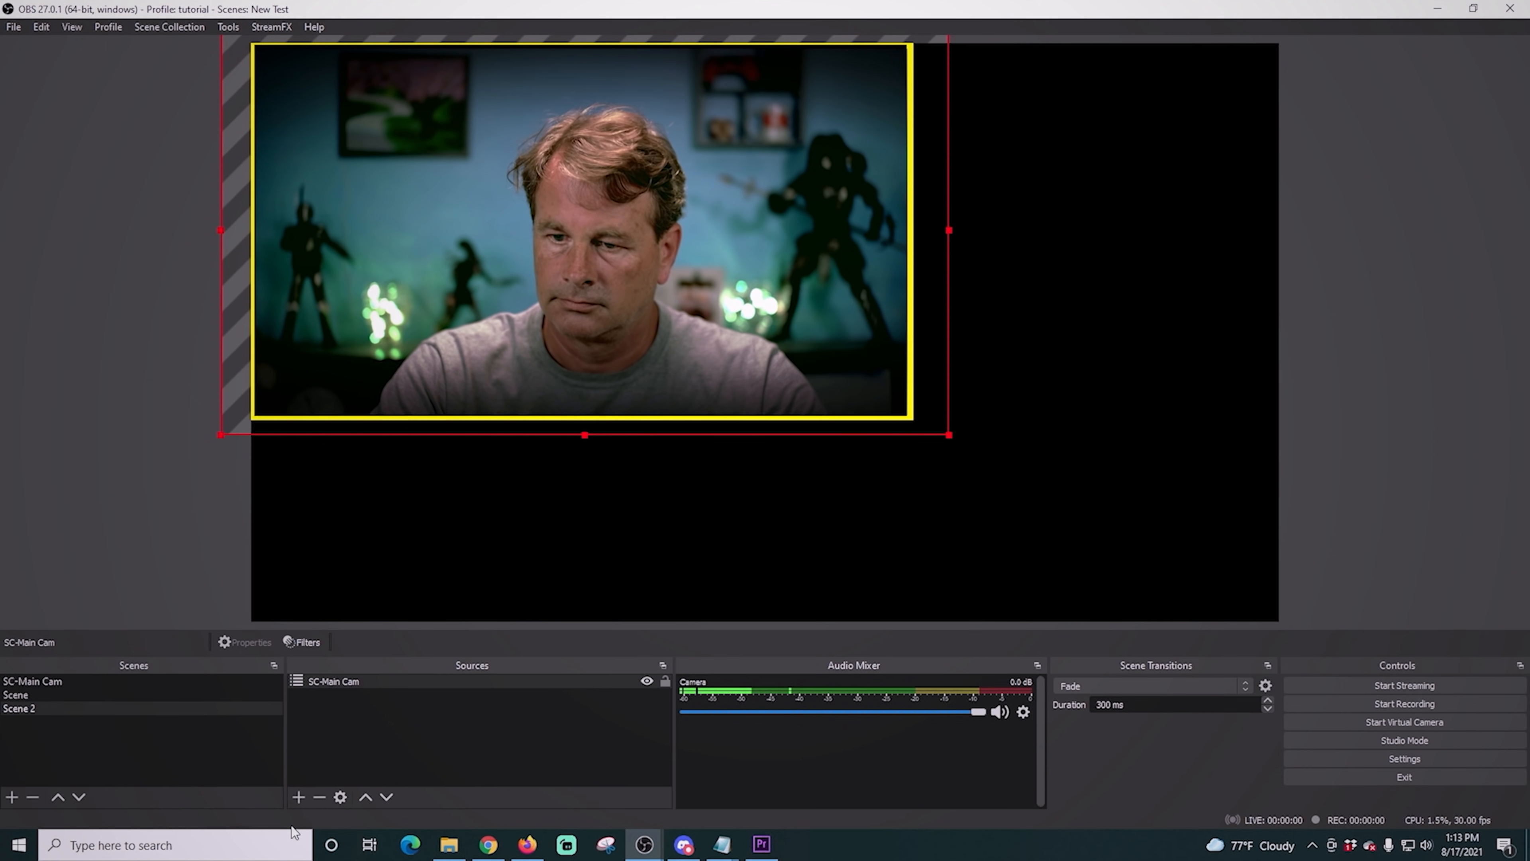
- Add the existing Display Capture source to the new scene and order it below SC-Main Cam
left_click(298, 797)
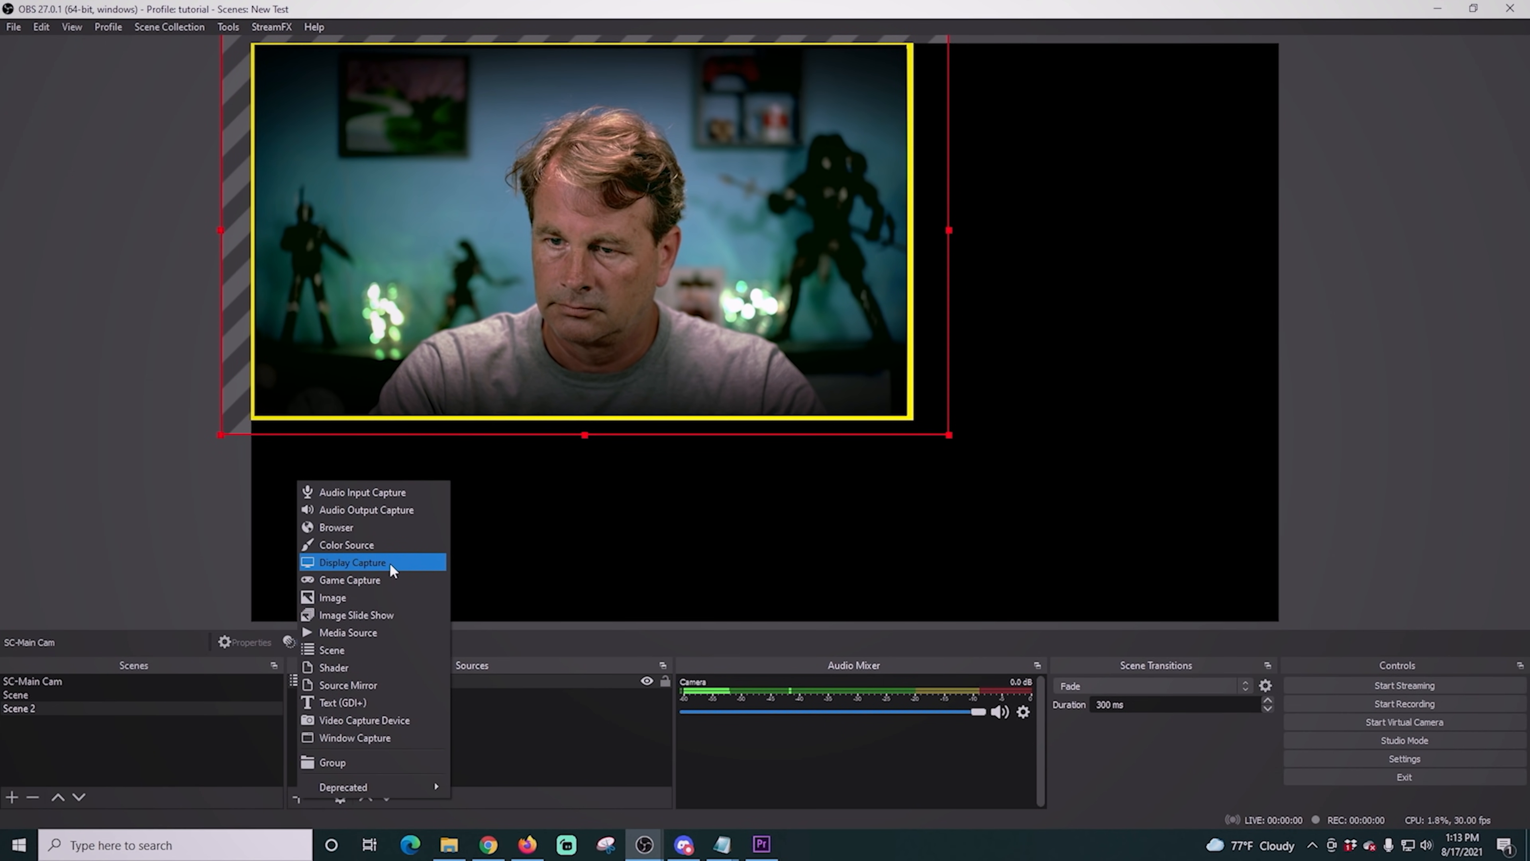
left_click(390, 562)
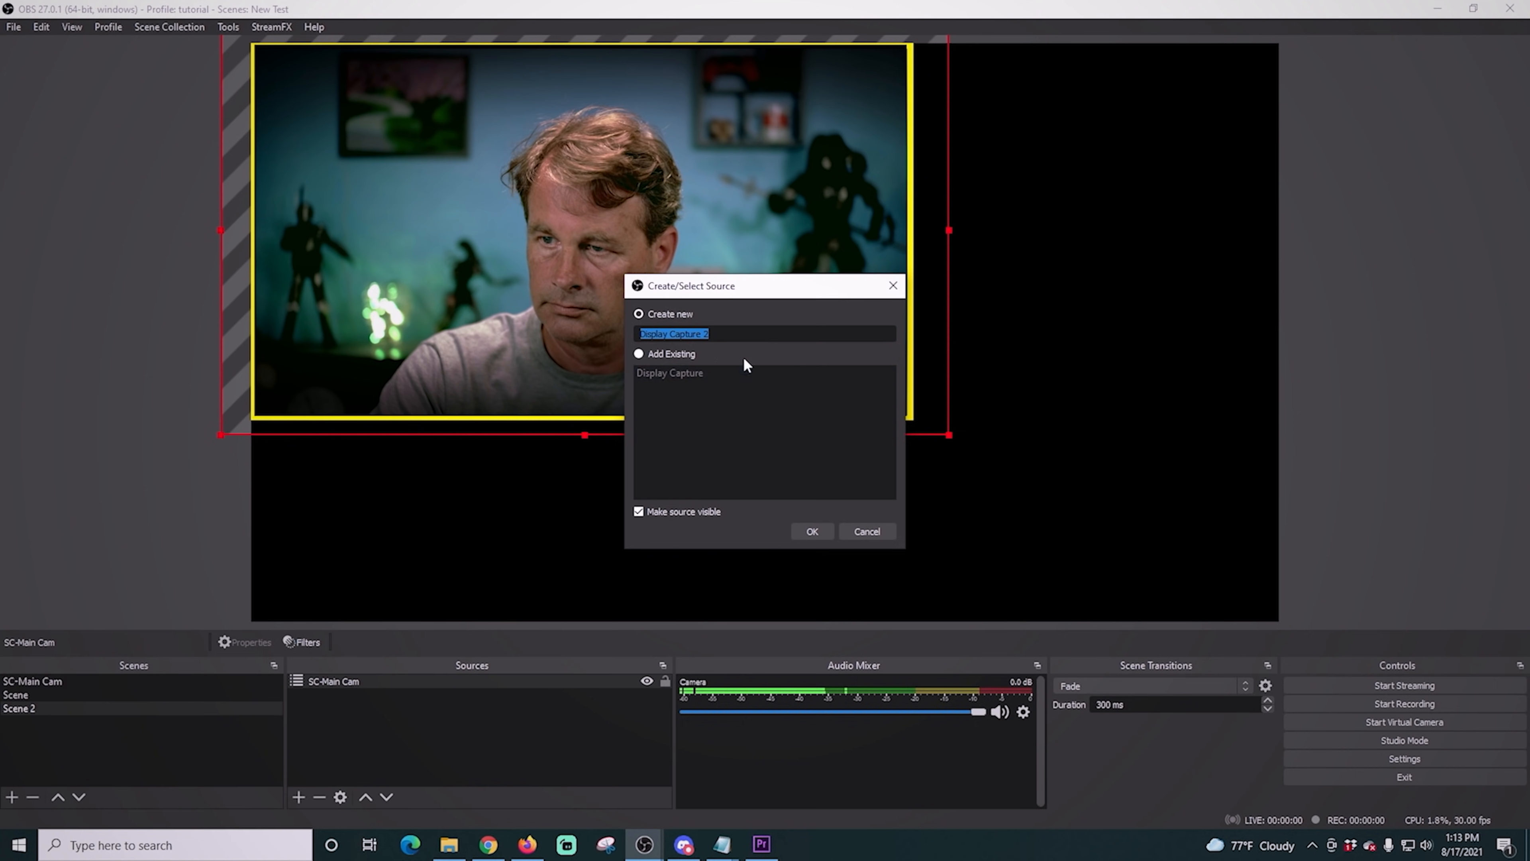
left_click(640, 354)
left_click(652, 371)
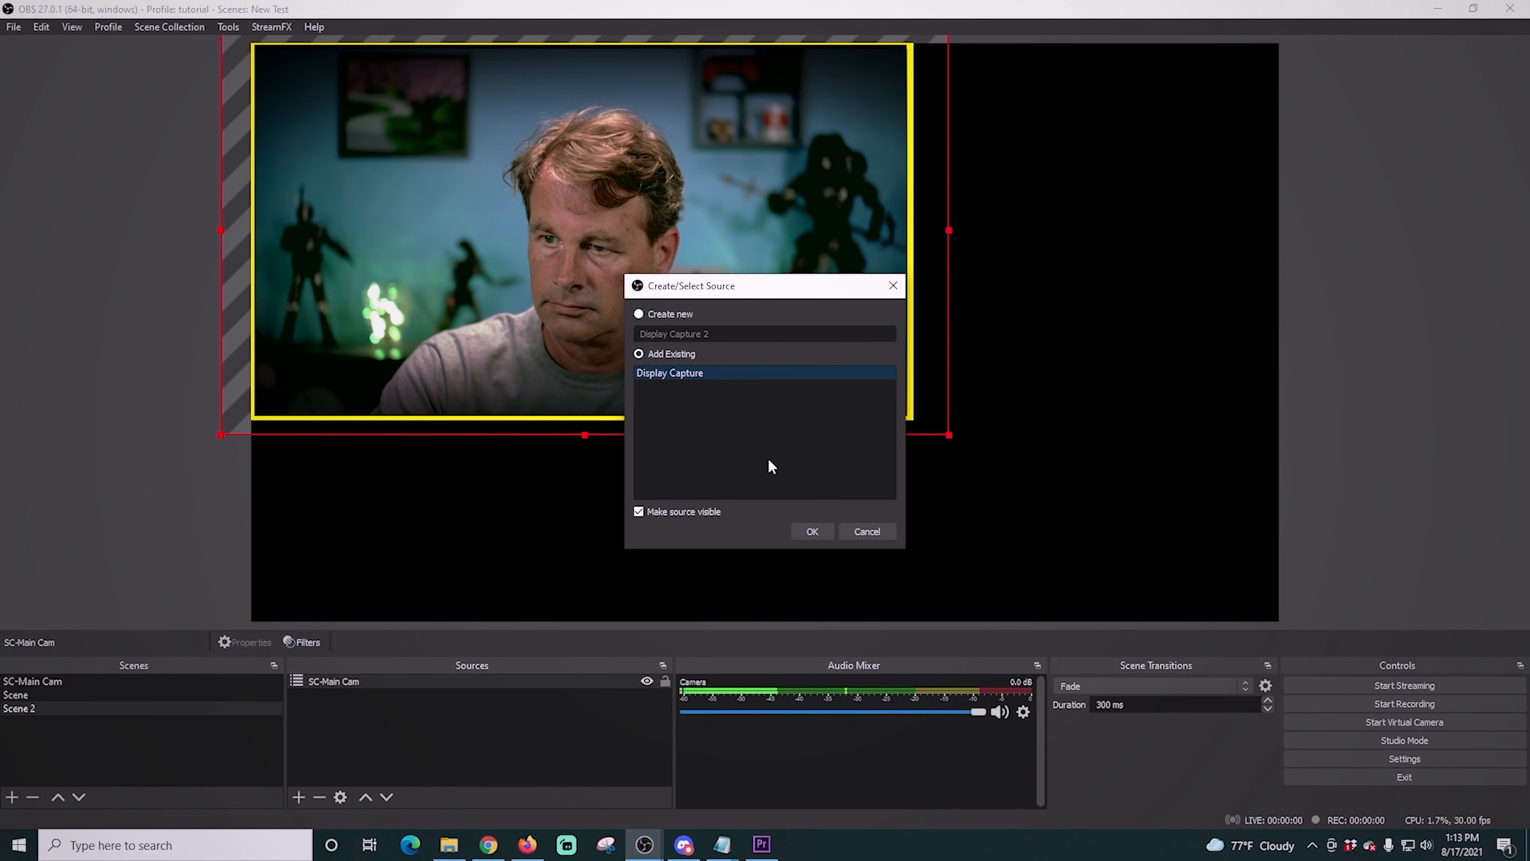
left_click(811, 531)
left_click_drag(361, 683, 369, 720)
- Scale Display Capture to about 60% of the canvas width near the lower-right corner and stack it above SC-Main Cam
left_click_drag(1165, 122, 1229, 227)
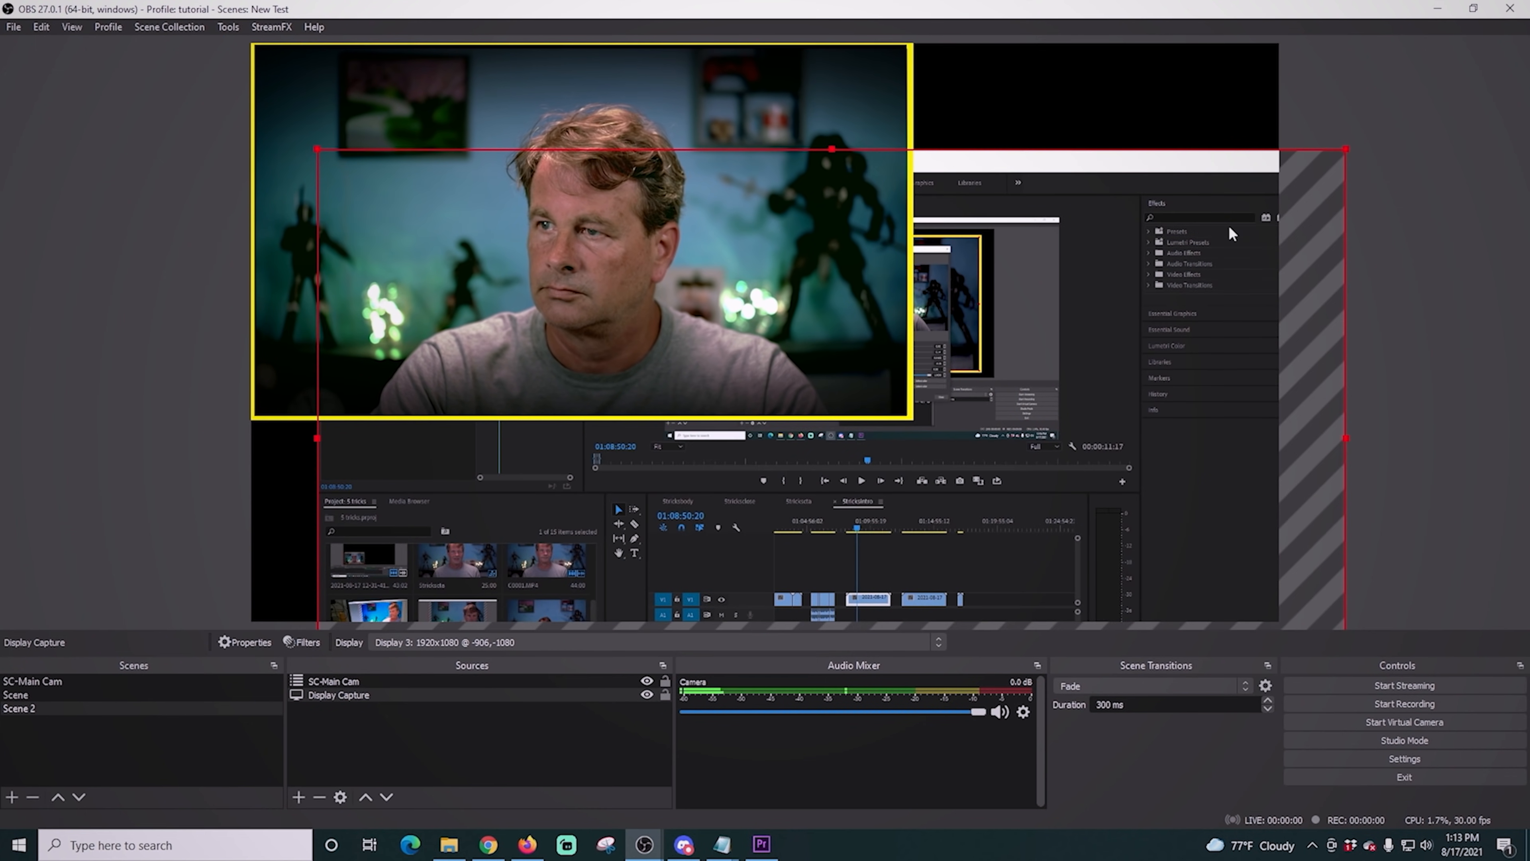
left_click_drag(314, 147, 671, 279)
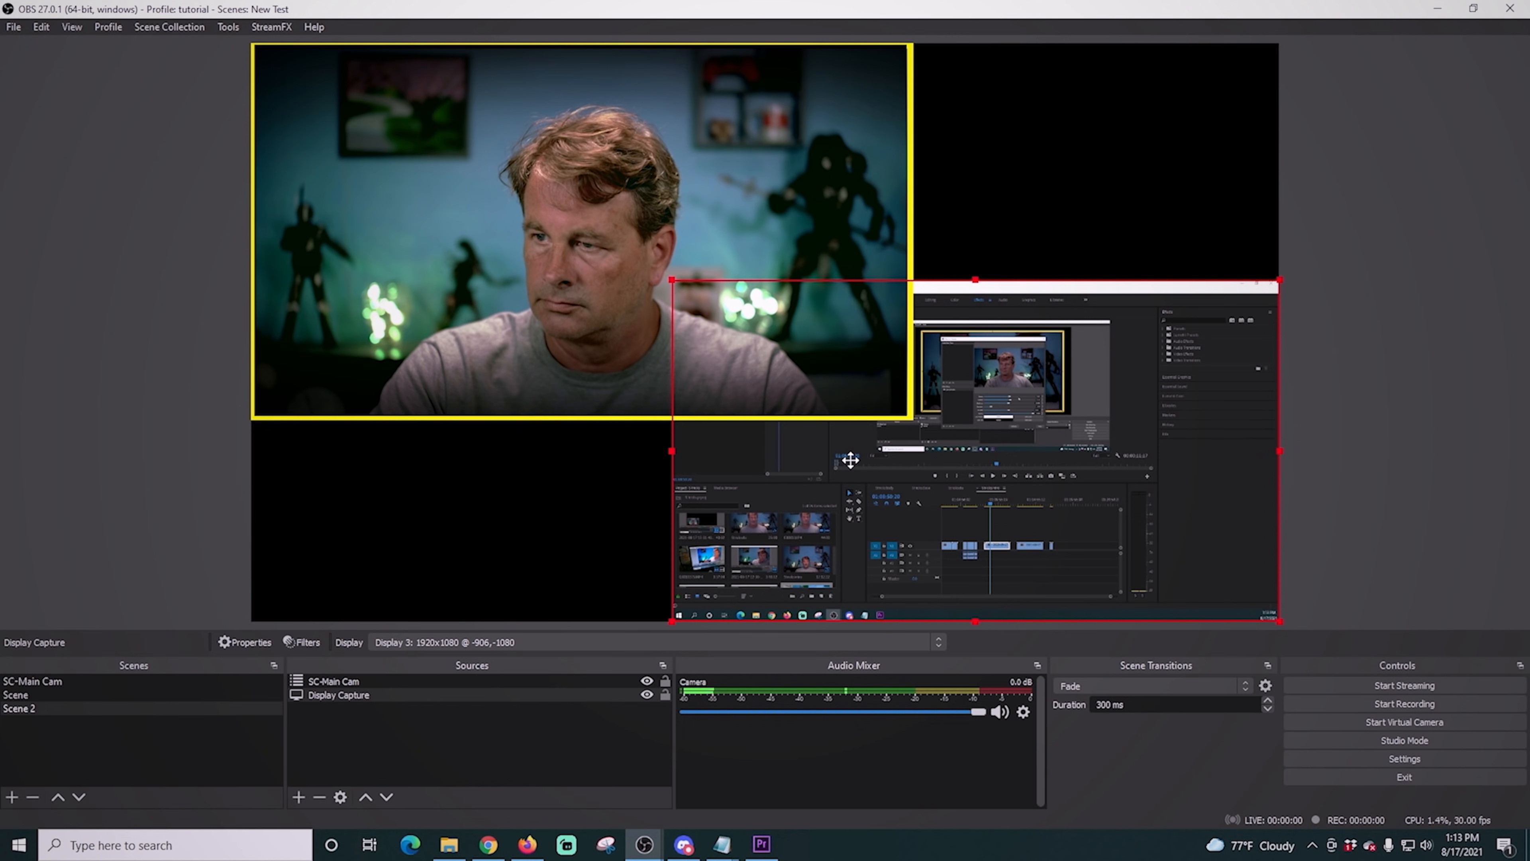
left_click_drag(406, 680, 404, 707)
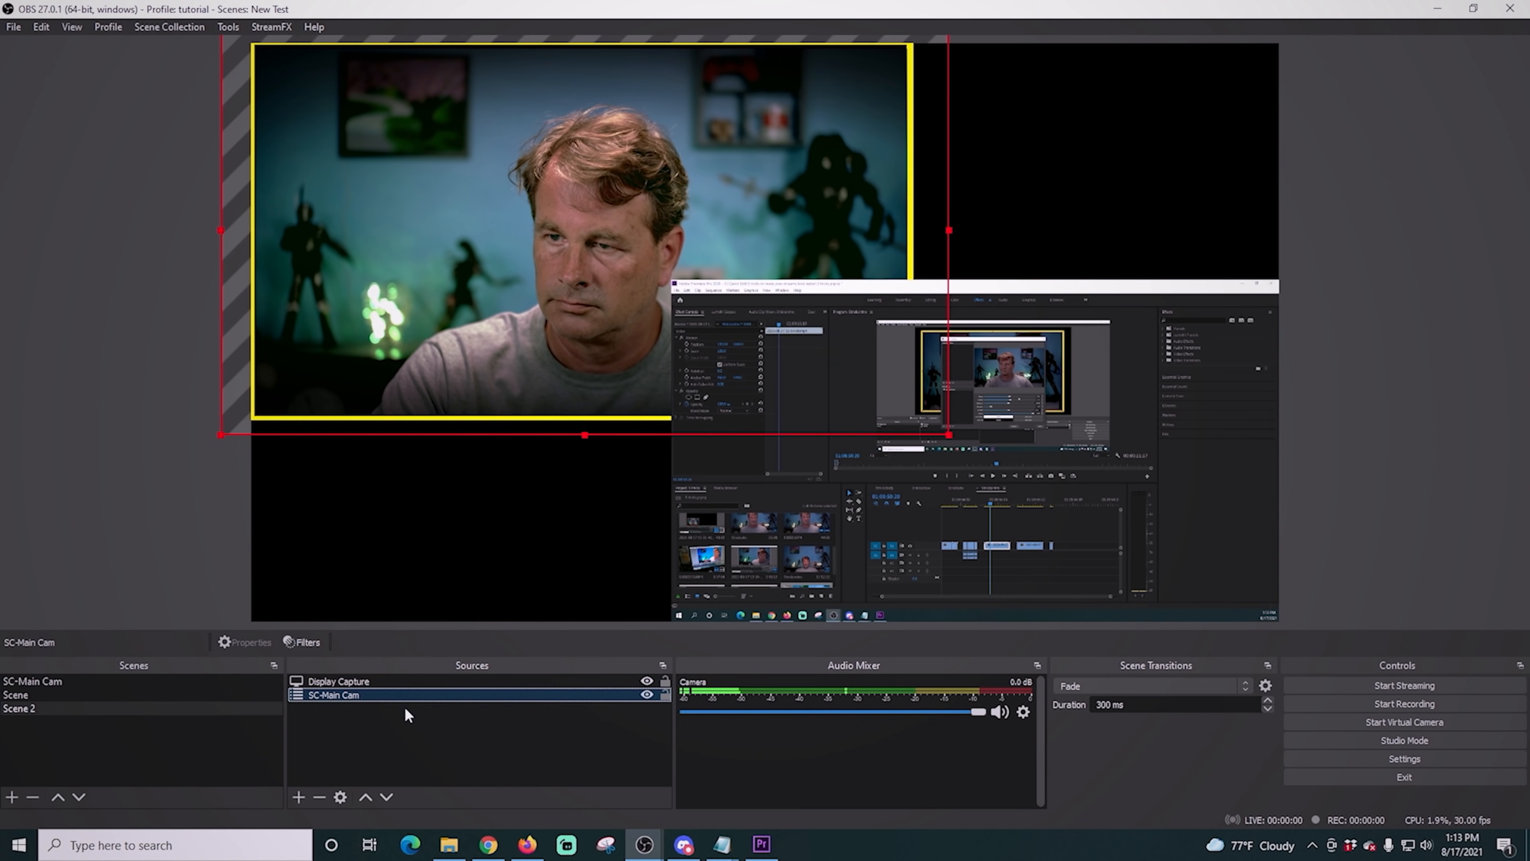
left_click(1018, 489)
left_click_drag(1018, 489, 1012, 481)
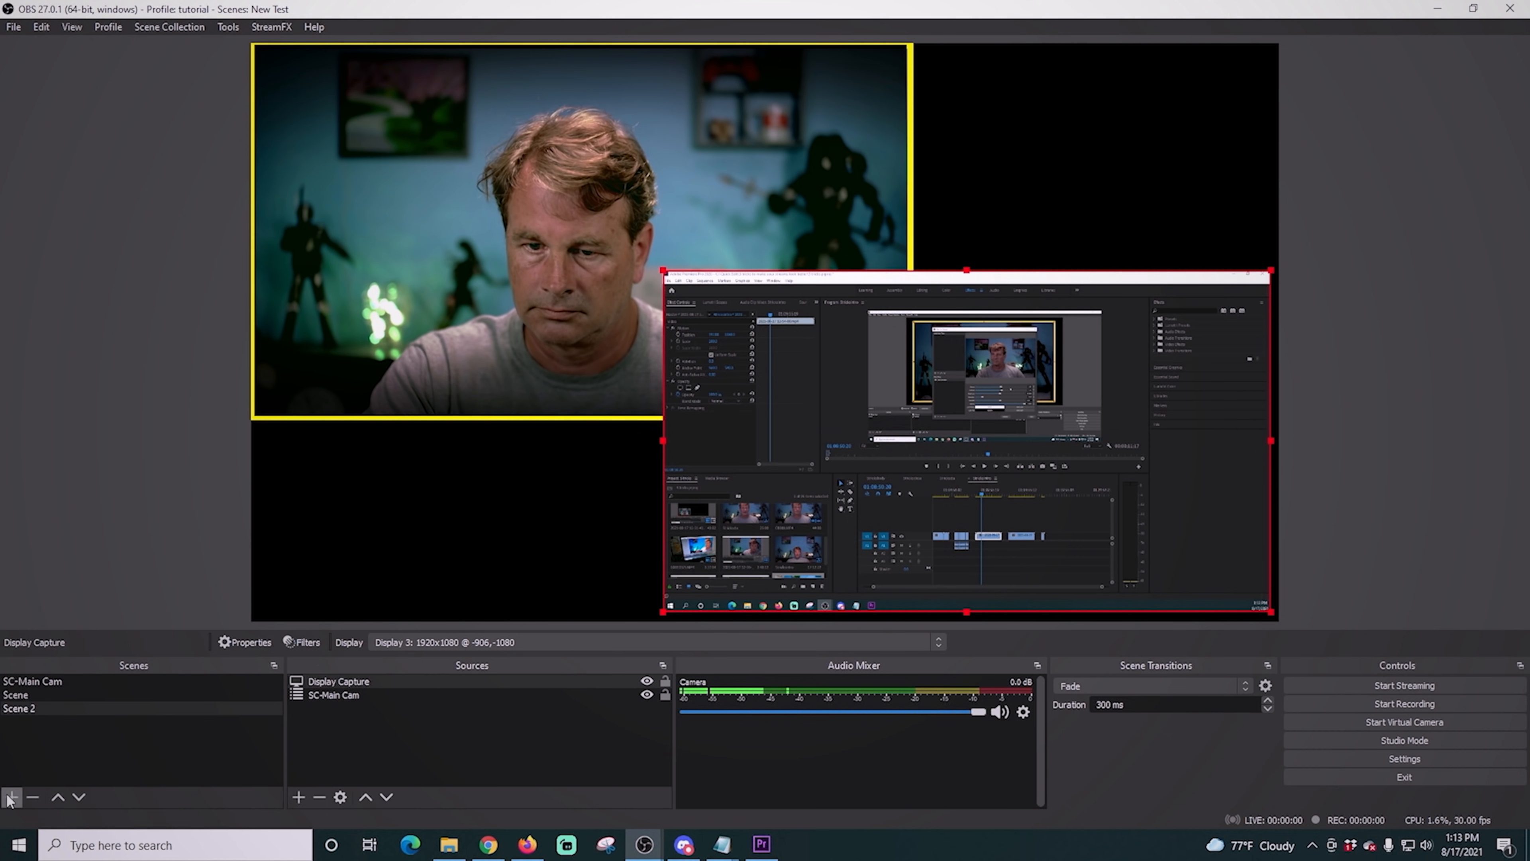
- Add a new 1920 by 1080 color source in bright blue-violet and order it below SC-Main Cam
left_click(298, 797)
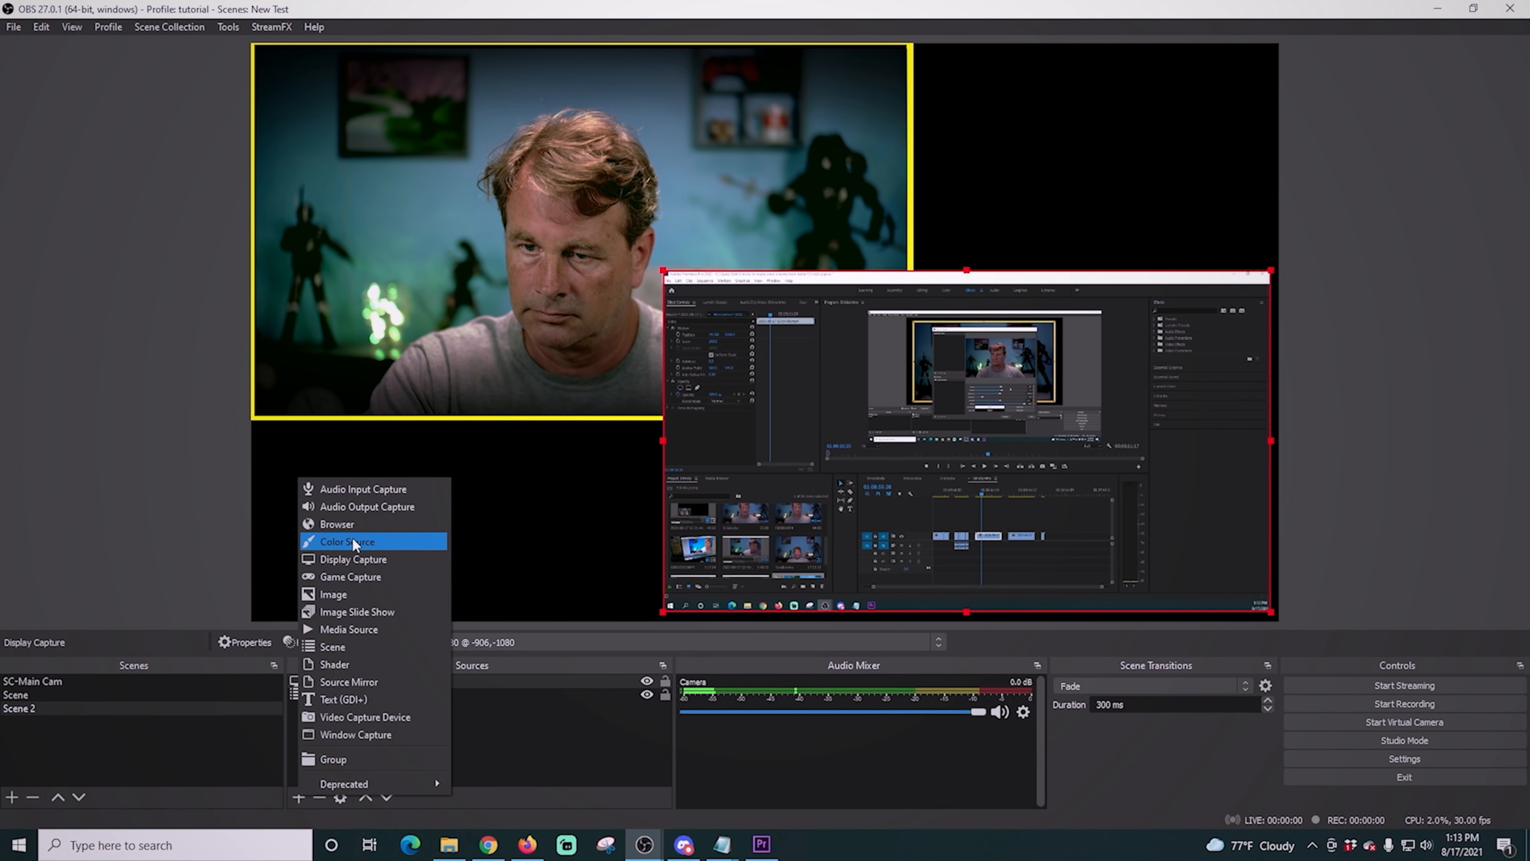
left_click(353, 542)
left_click(813, 531)
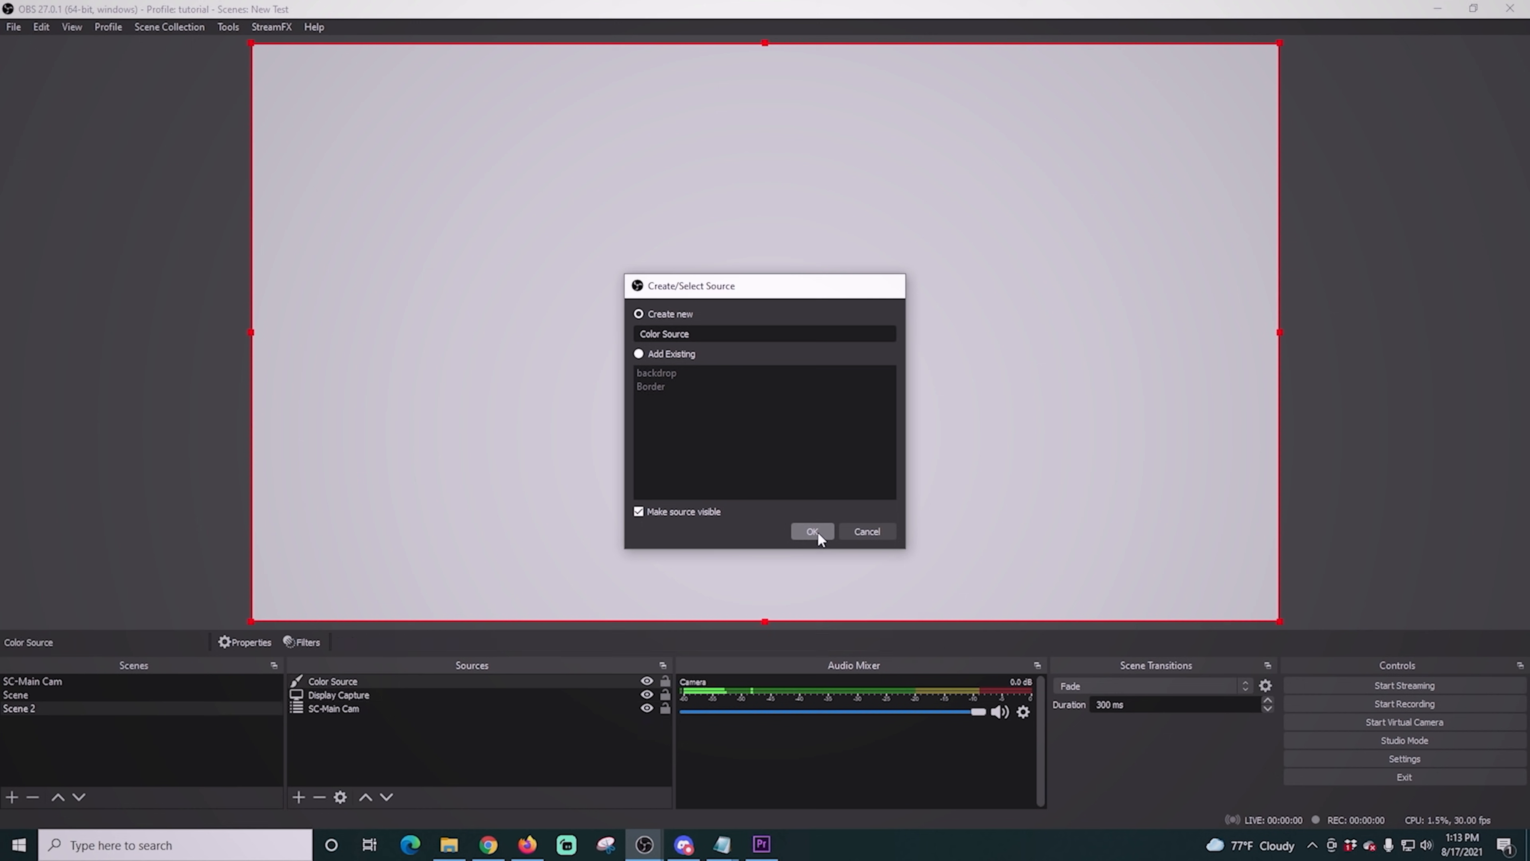
left_click(877, 520)
left_click_drag(826, 284, 794, 265)
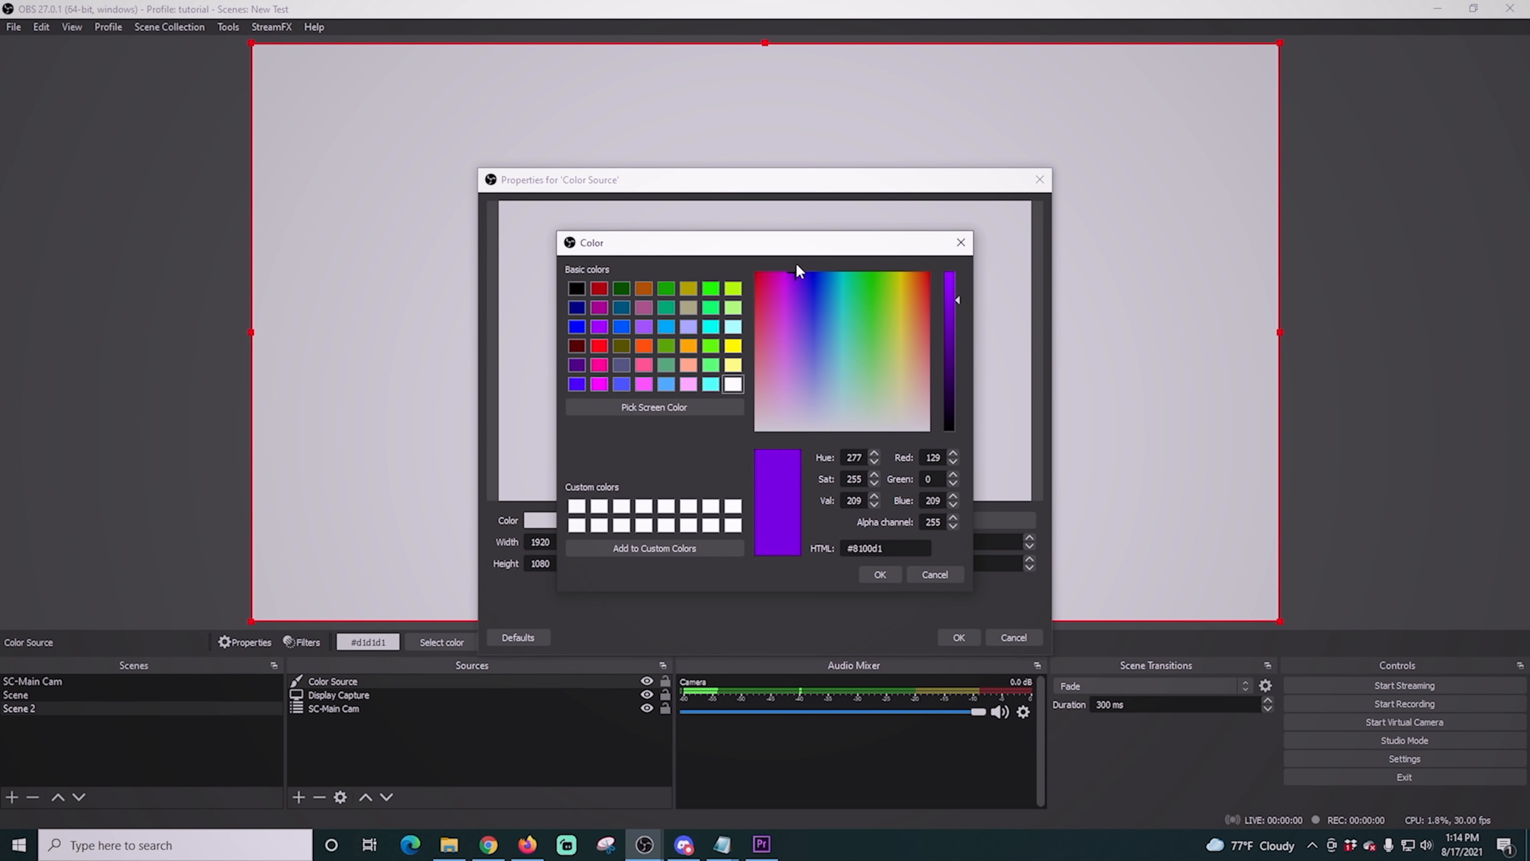
left_click(883, 574)
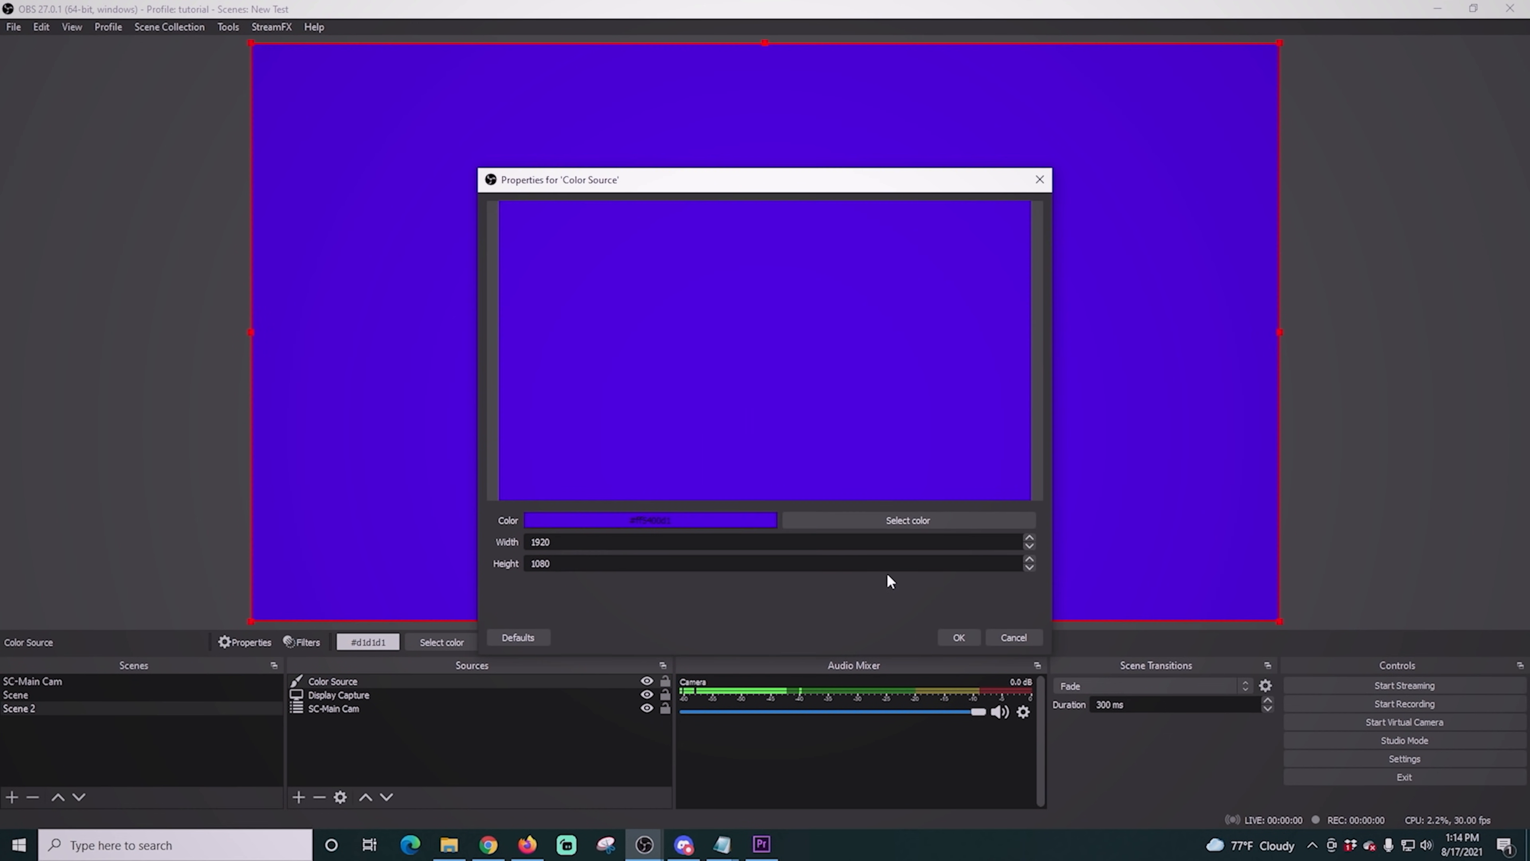
left_click(948, 635)
left_click_drag(376, 682, 365, 739)
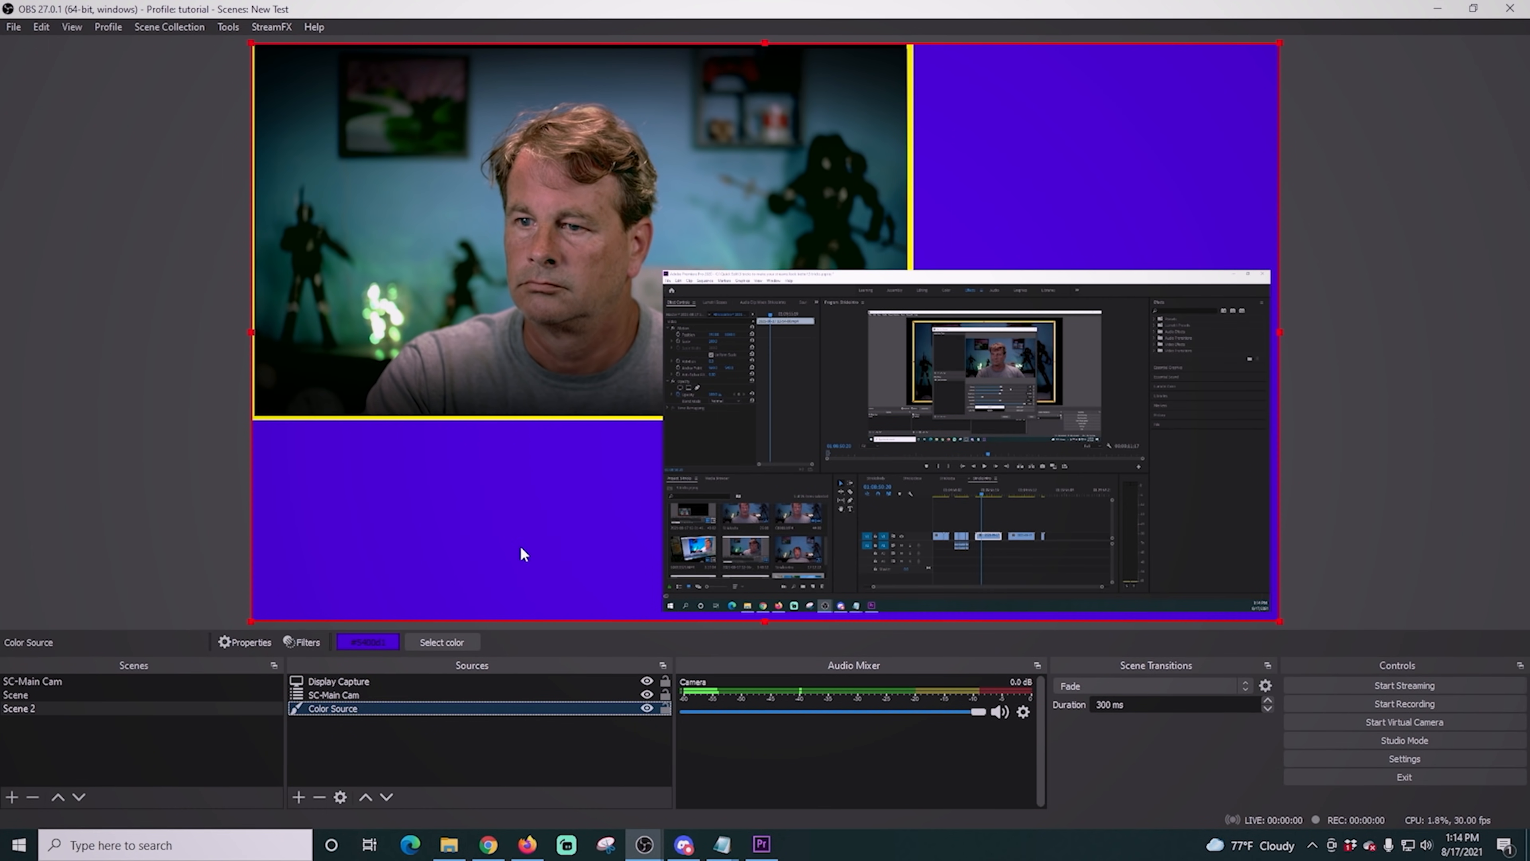
- Darken the color source's fill to deep violet #300079
right_click(397, 709)
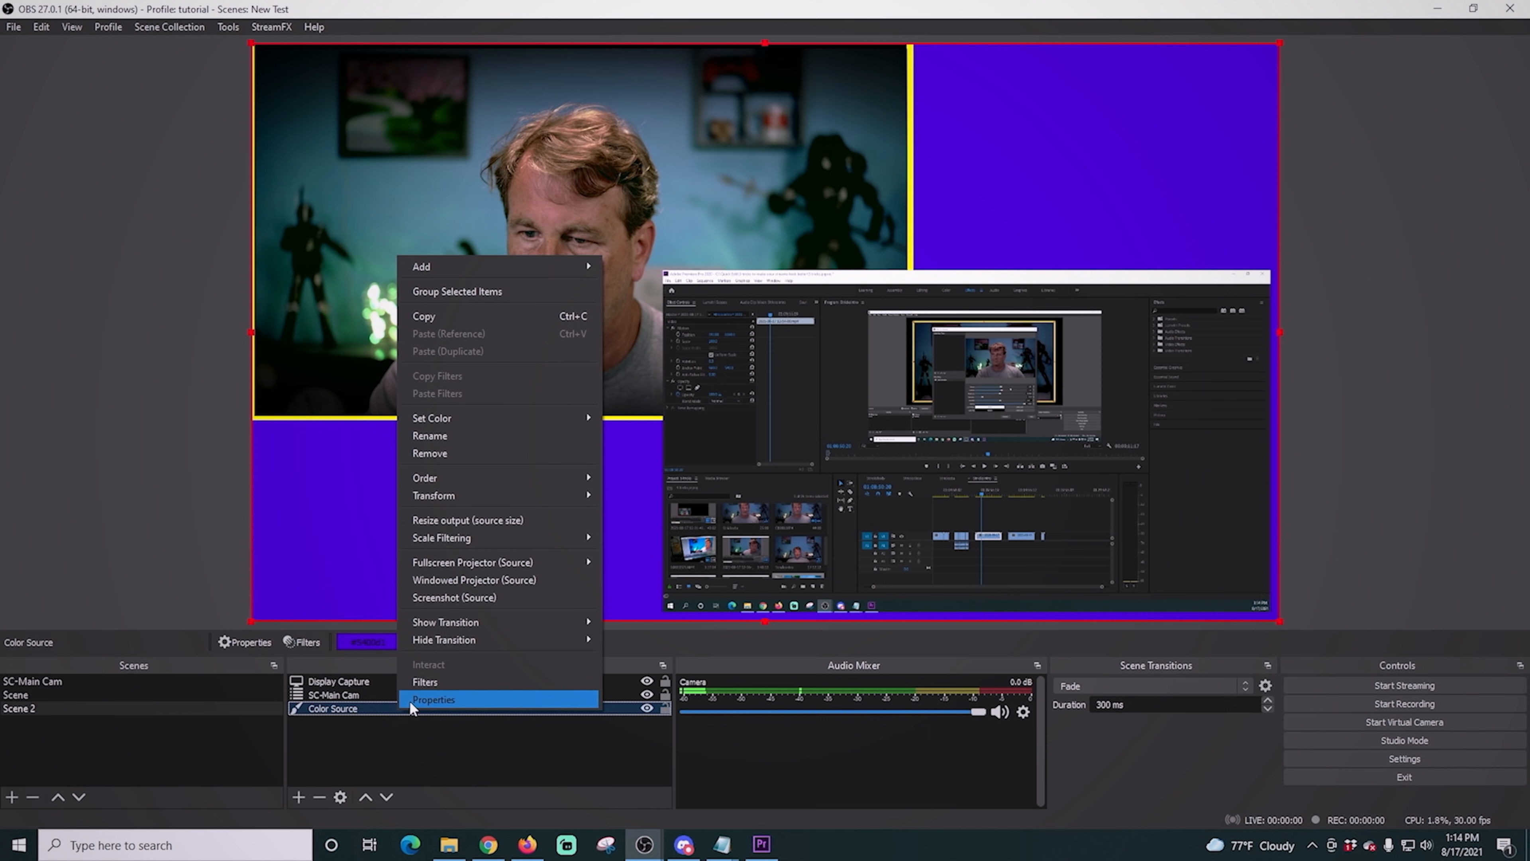
left_click(409, 701)
left_click(871, 520)
left_click_drag(957, 299, 957, 354)
left_click(880, 574)
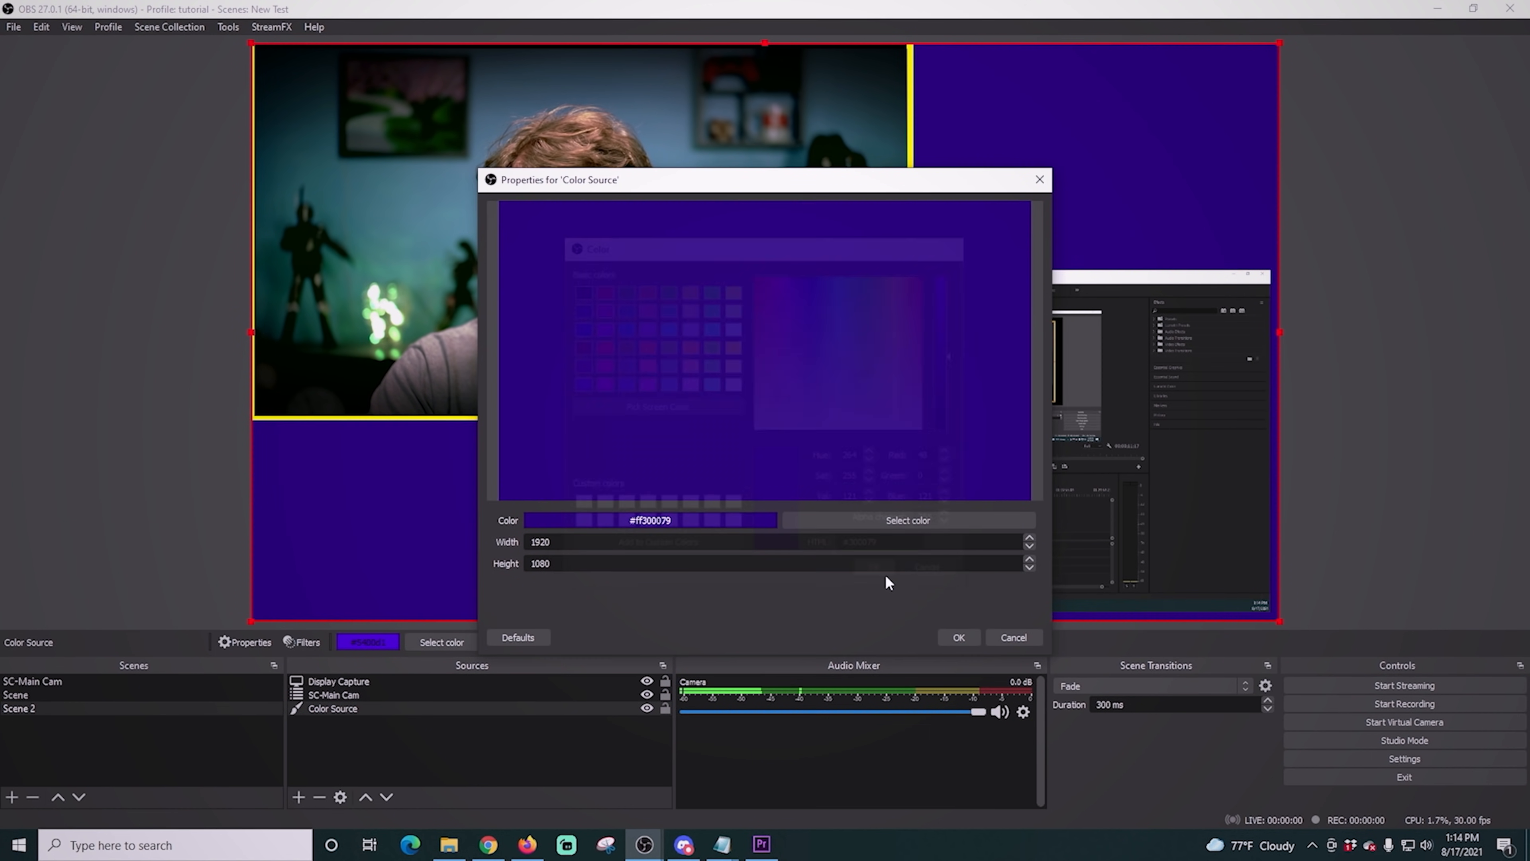
left_click(958, 638)
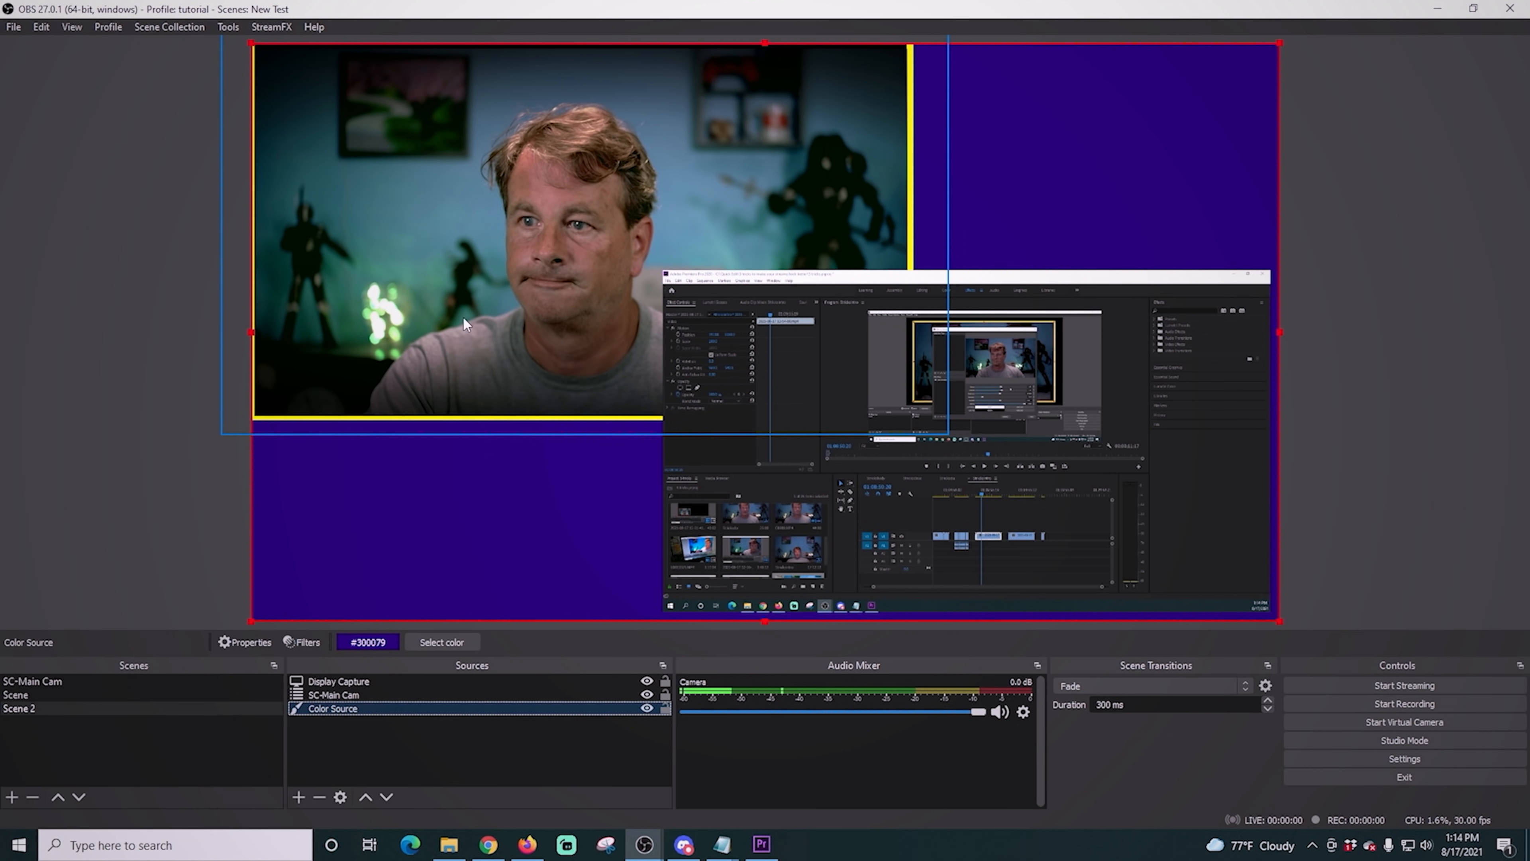
- Move SC-Main Cam slightly inward so the background shows between its yellow border and the canvas's upper-left corner
left_click_drag(464, 316, 466, 312)
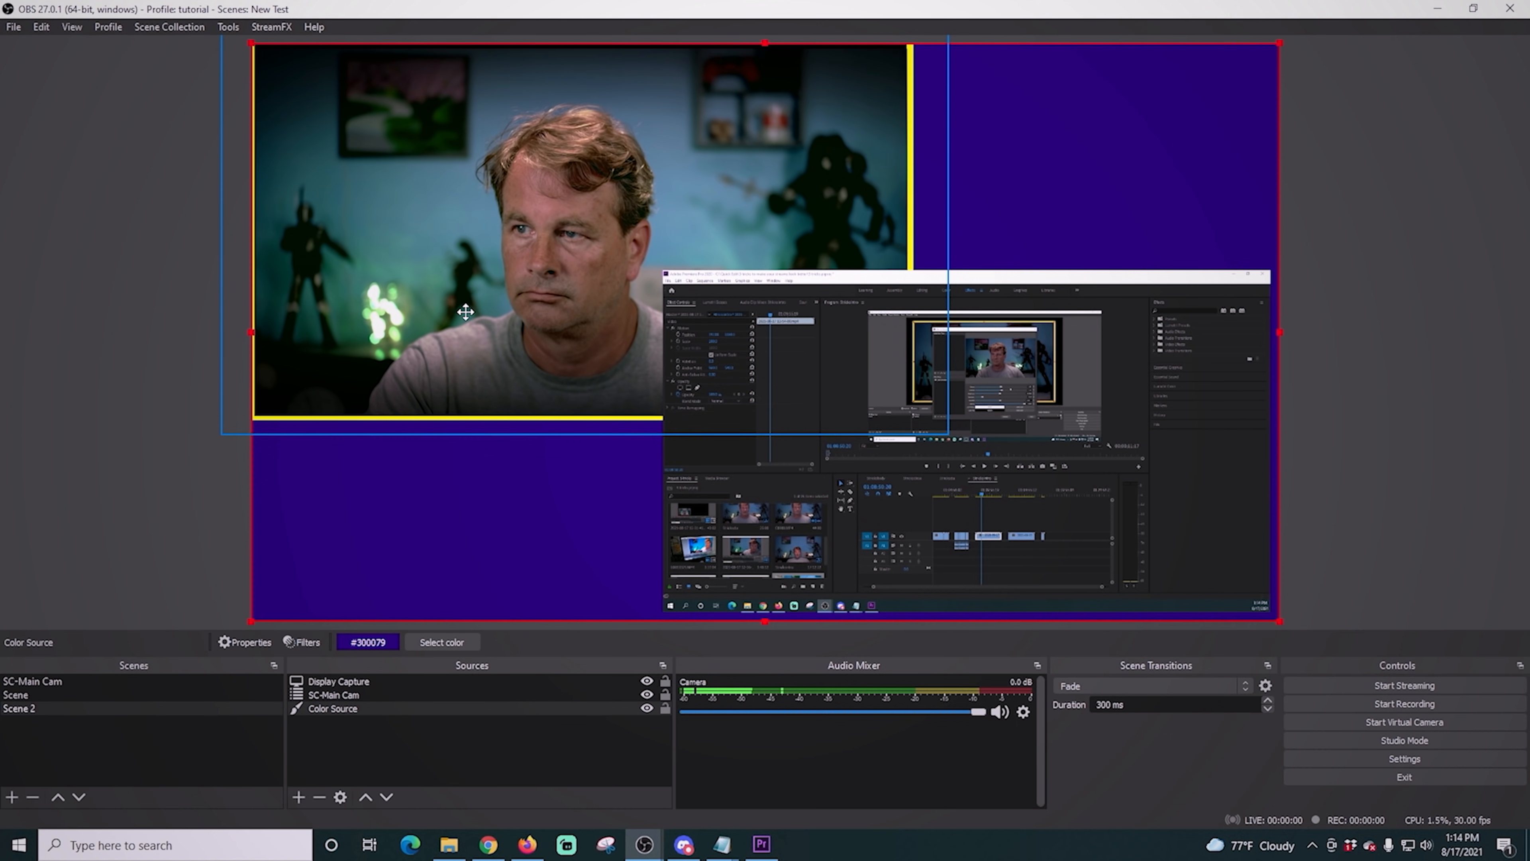
left_click(334, 692)
left_click_drag(438, 318, 446, 324)
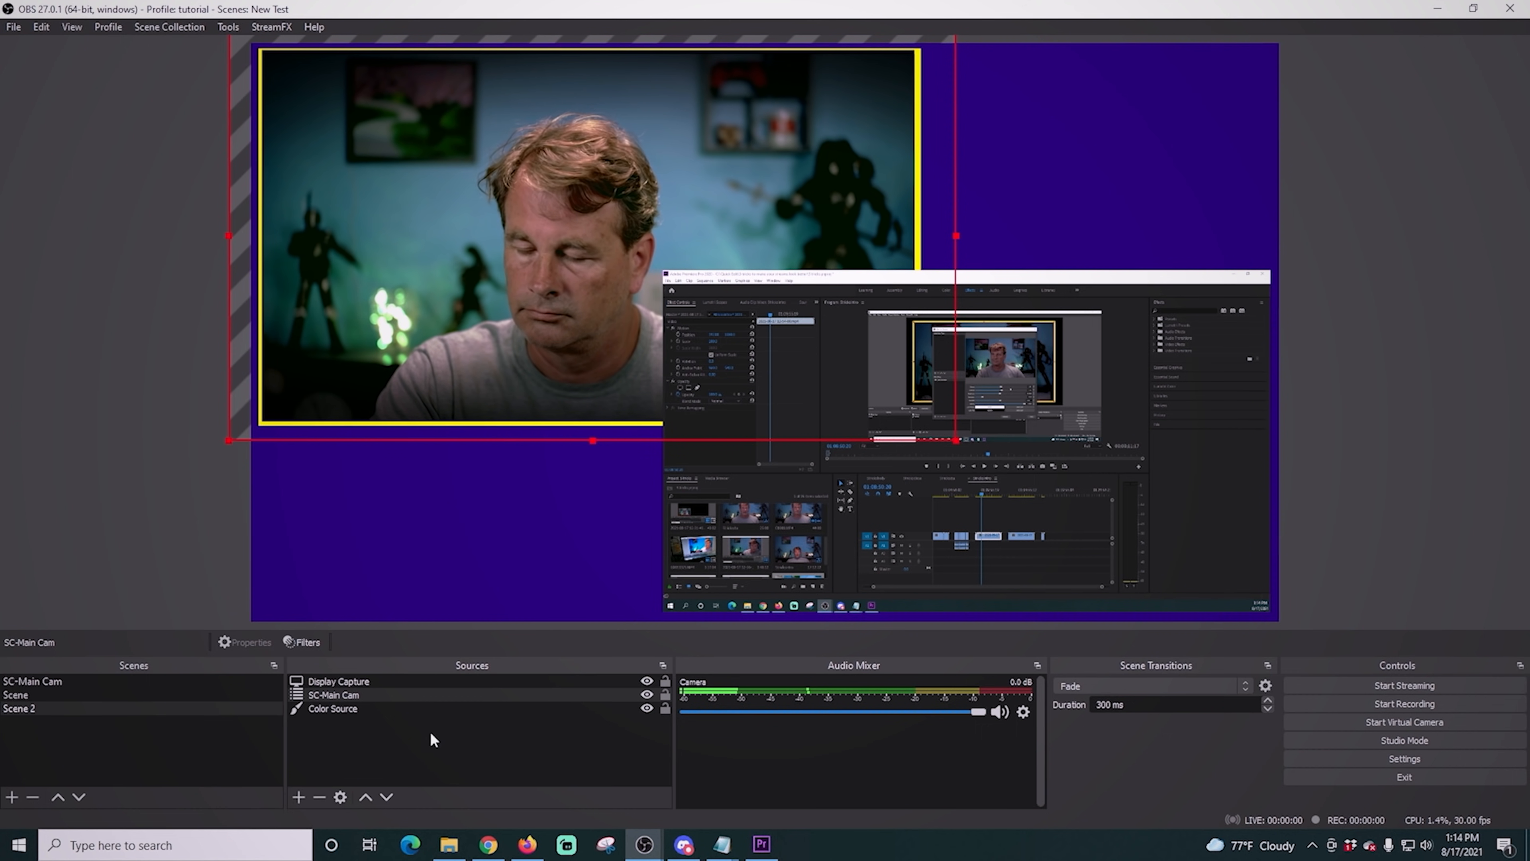
- Create another scene with its default name containing the existing SC-Main Cam, scaled to about 47% of the canvas width in the lower-left corner
left_click(12, 796)
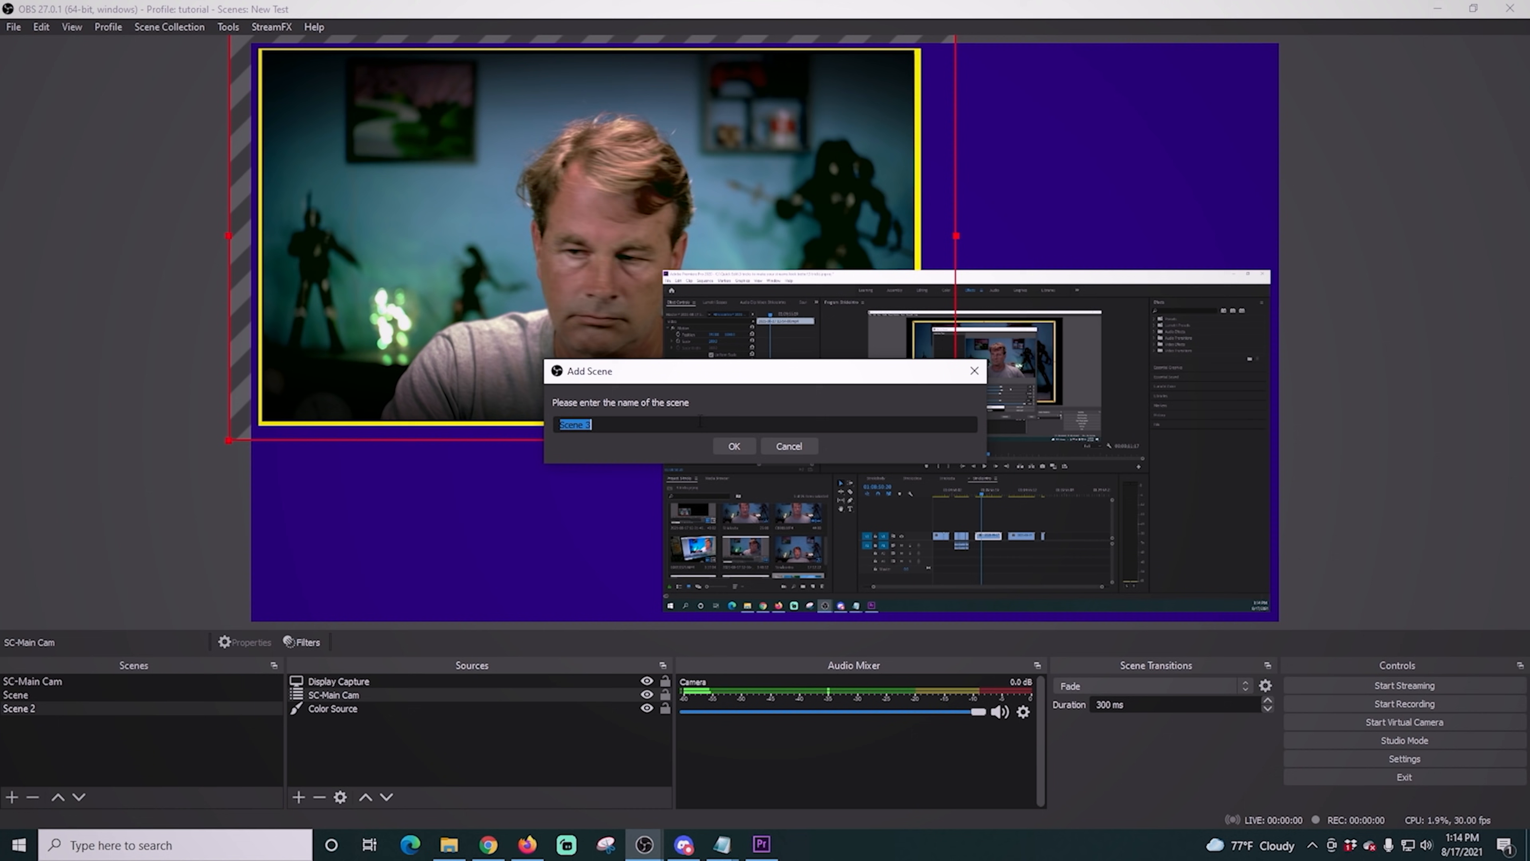
left_click(728, 448)
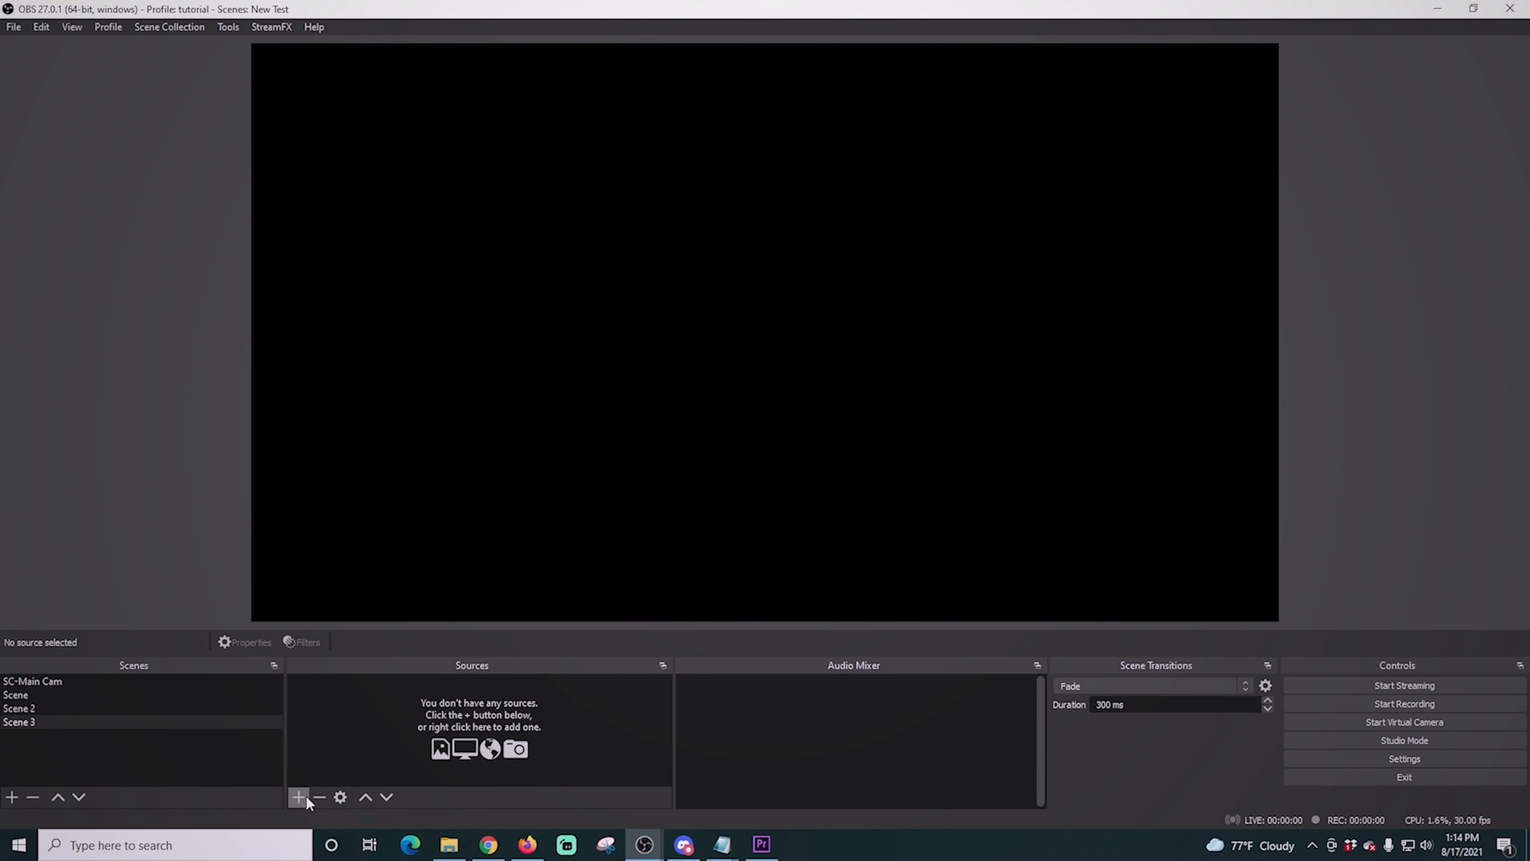
left_click(299, 797)
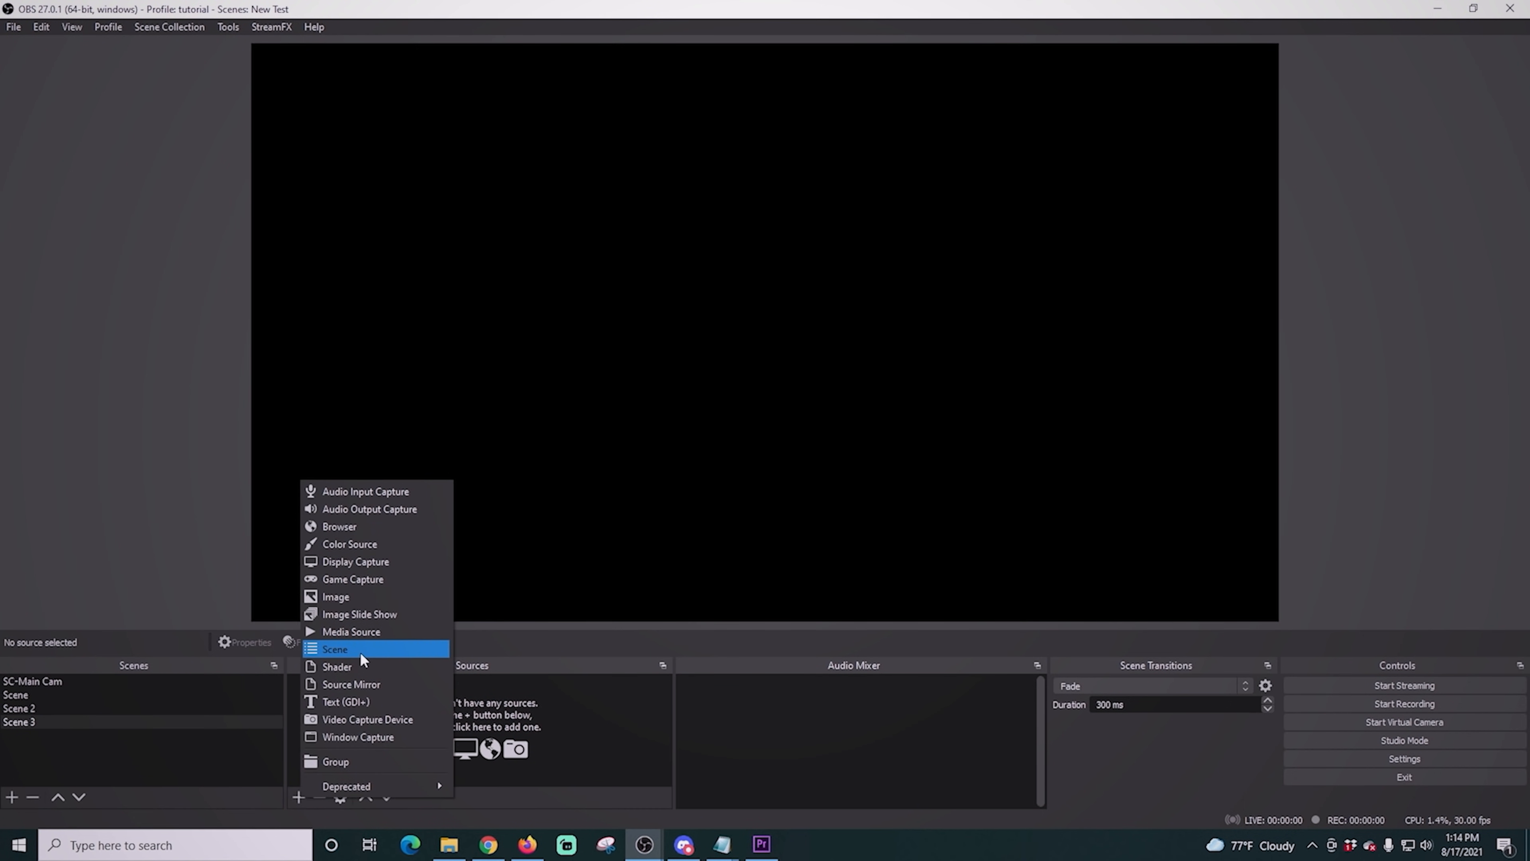
left_click(360, 654)
left_click(676, 399)
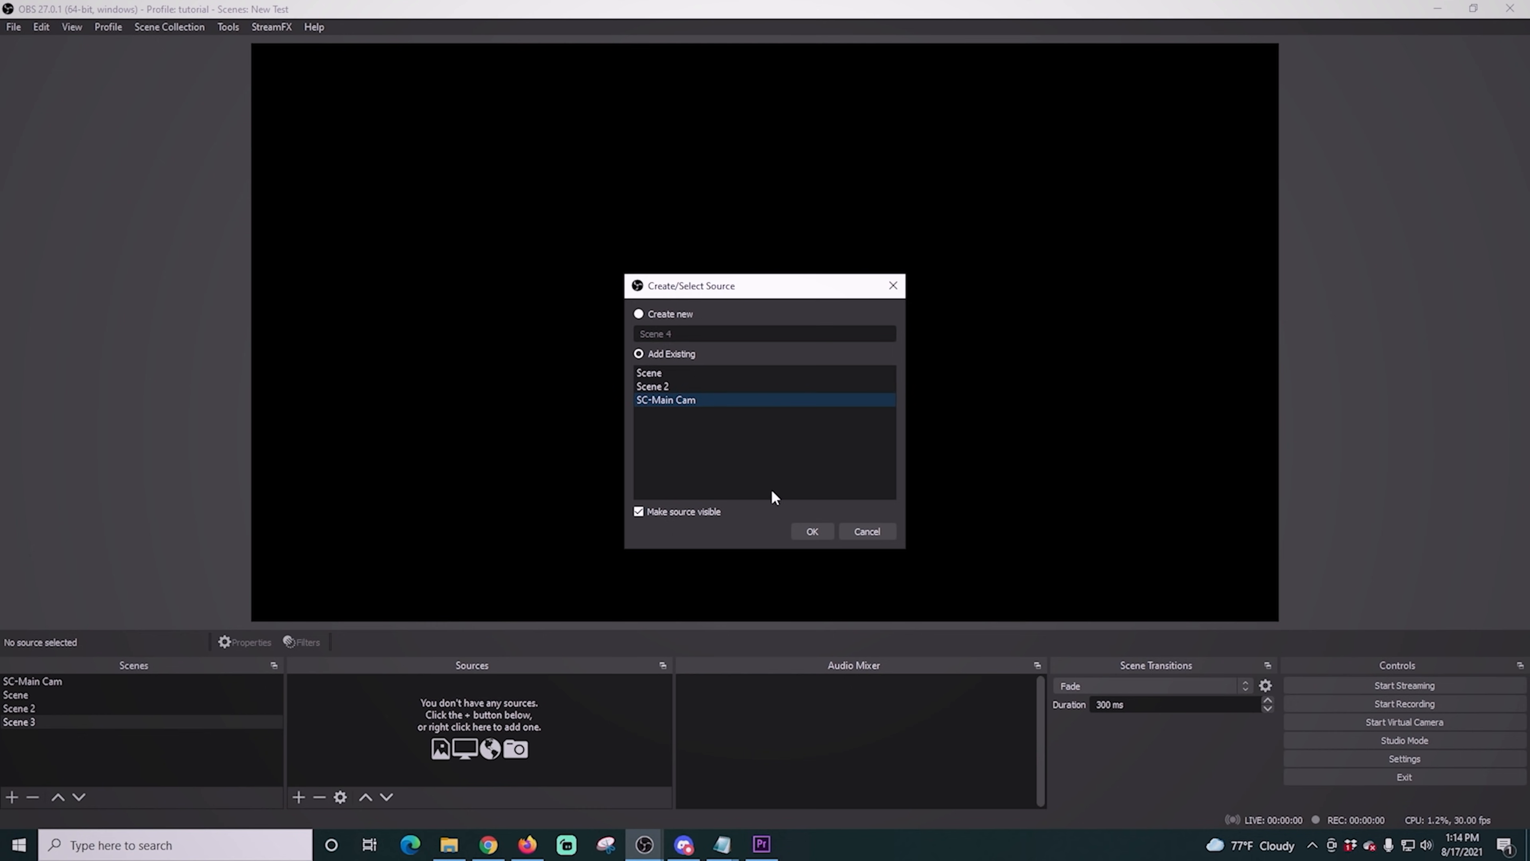
left_click(811, 531)
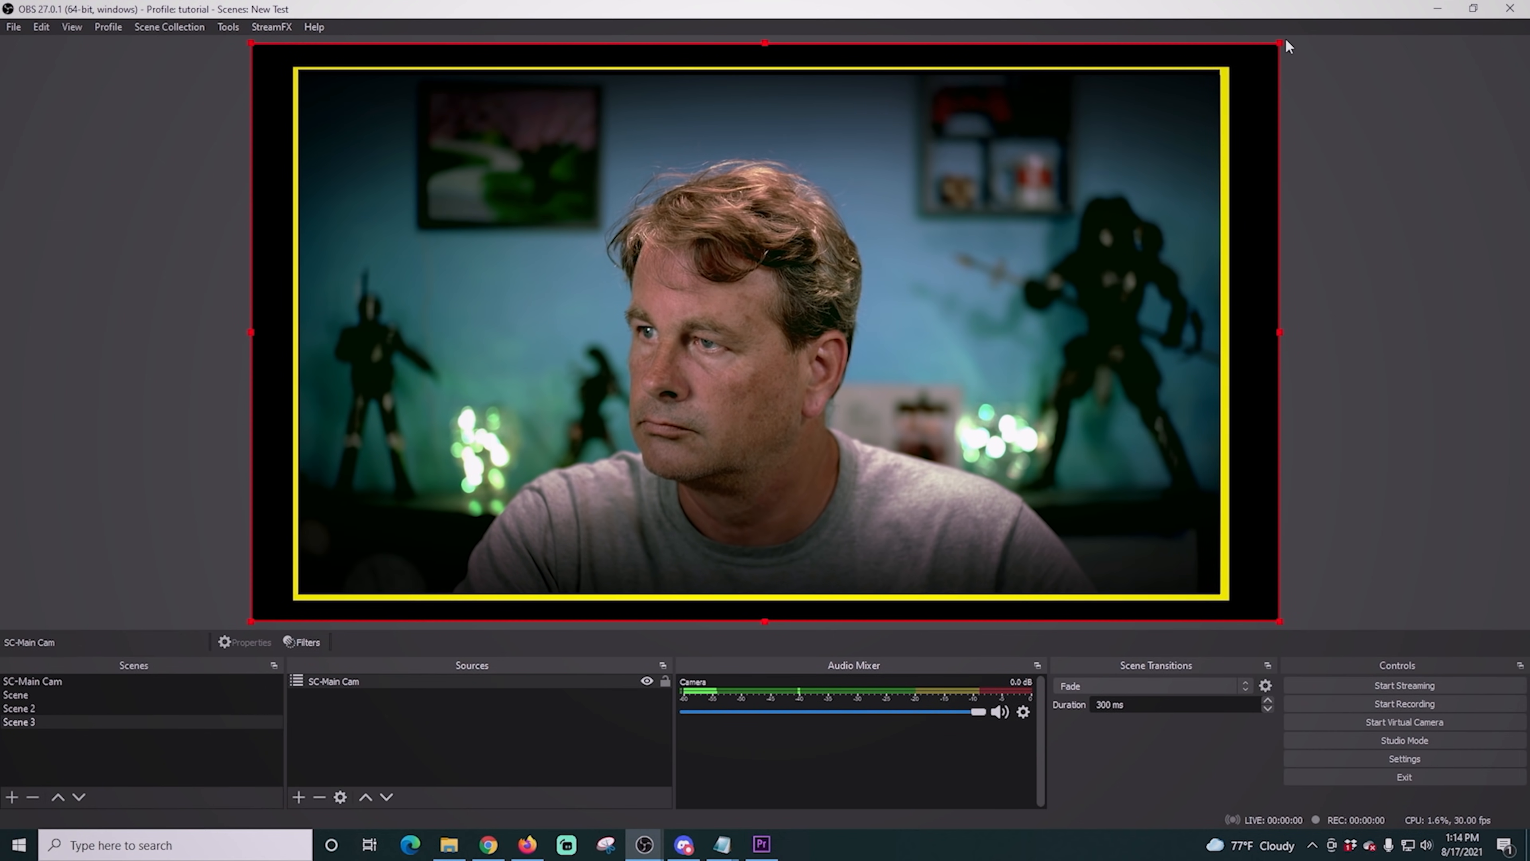
left_click_drag(1281, 44, 732, 422)
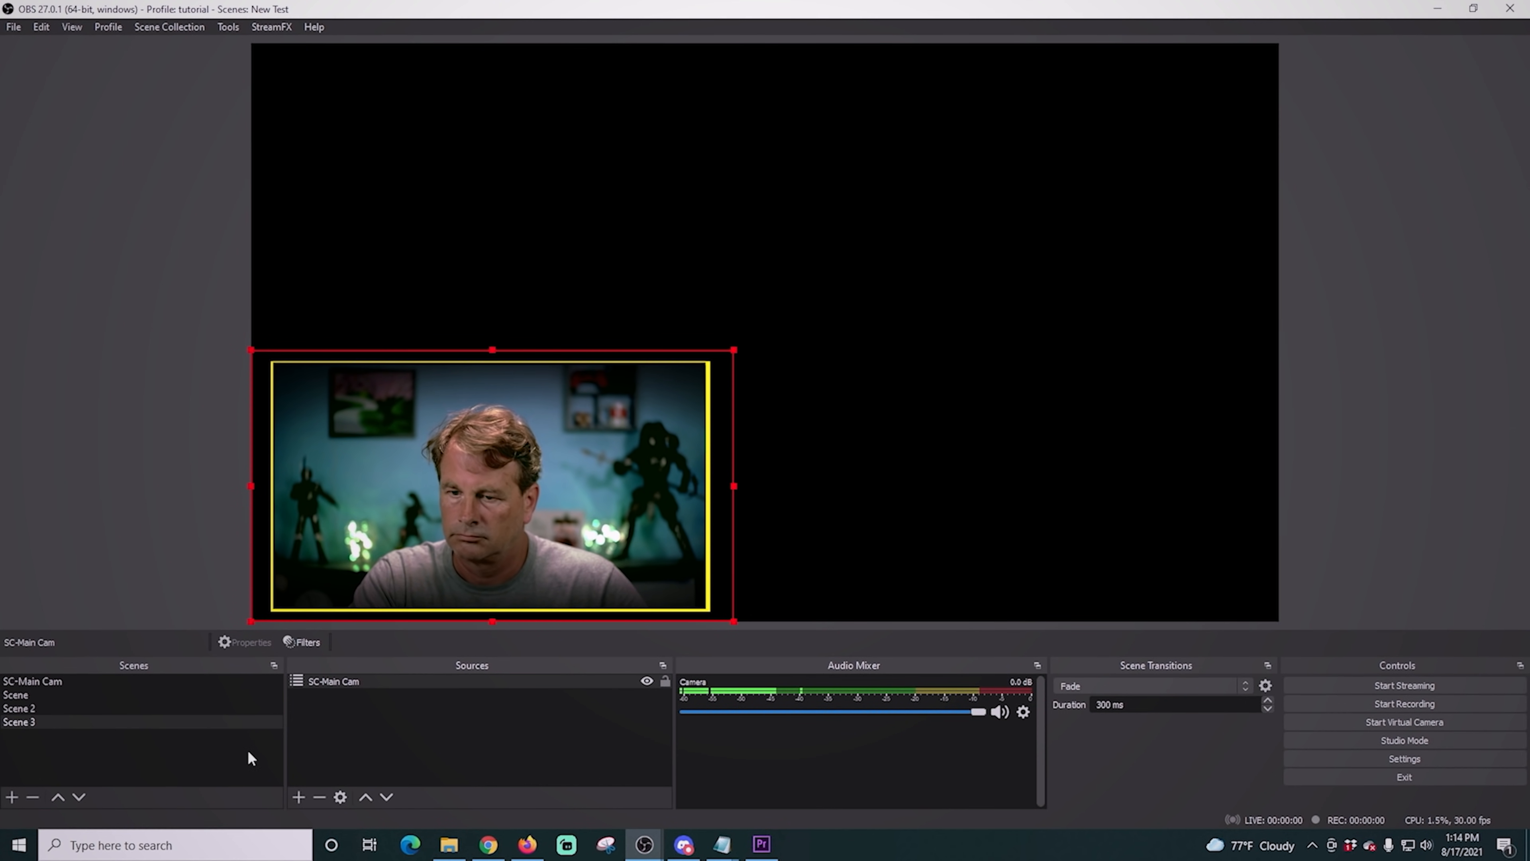
- Add the existing Display Capture source below SC-Main Cam and scale it to about 82% of the canvas width near the upper-right corner
left_click(298, 797)
left_click(357, 555)
left_click(812, 531)
left_click_drag(344, 683, 346, 710)
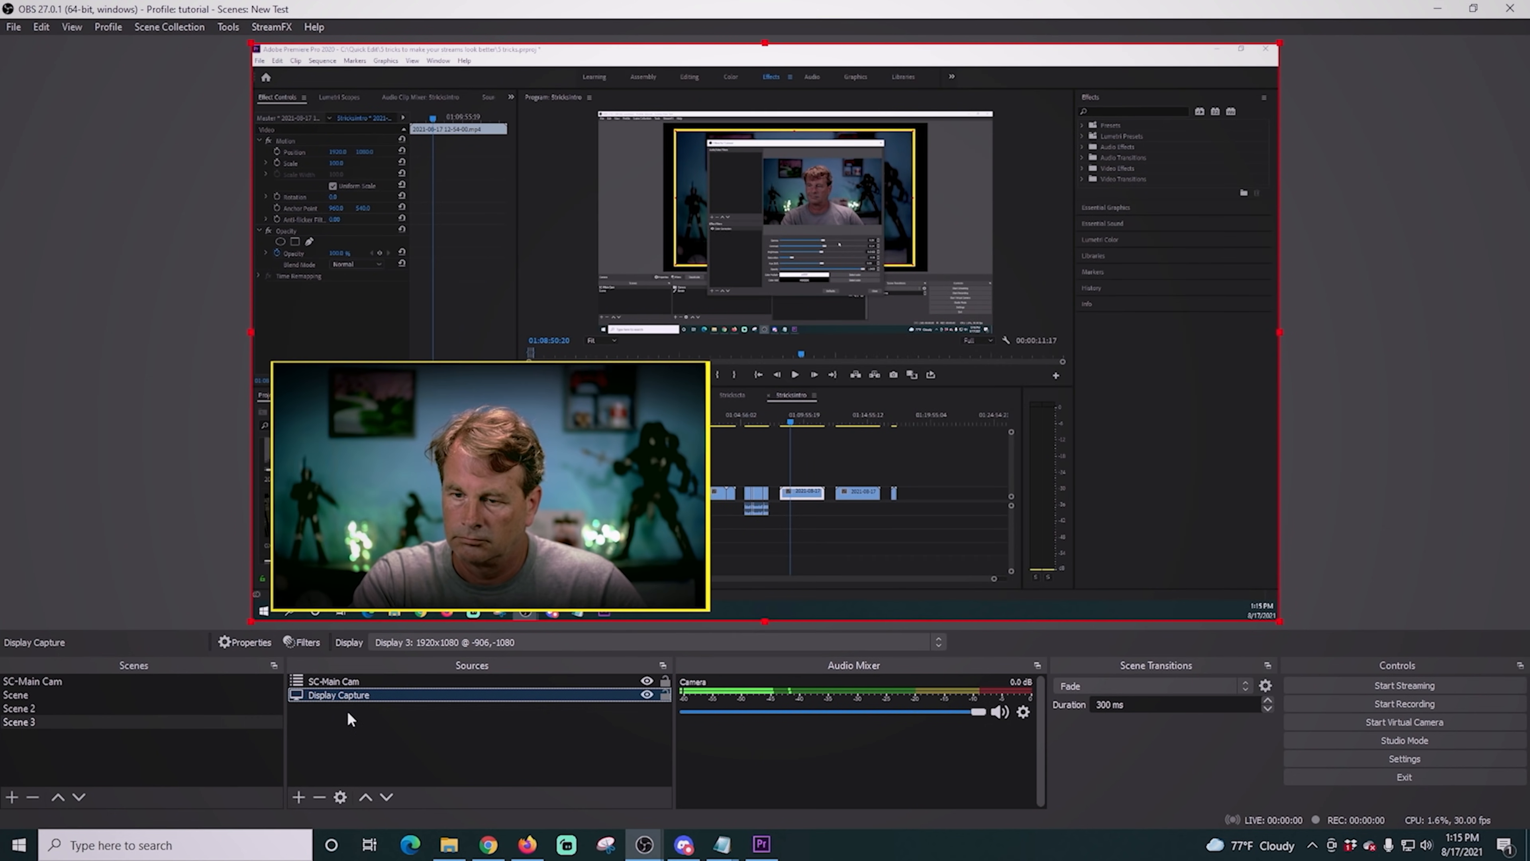
left_click_drag(249, 621, 404, 534)
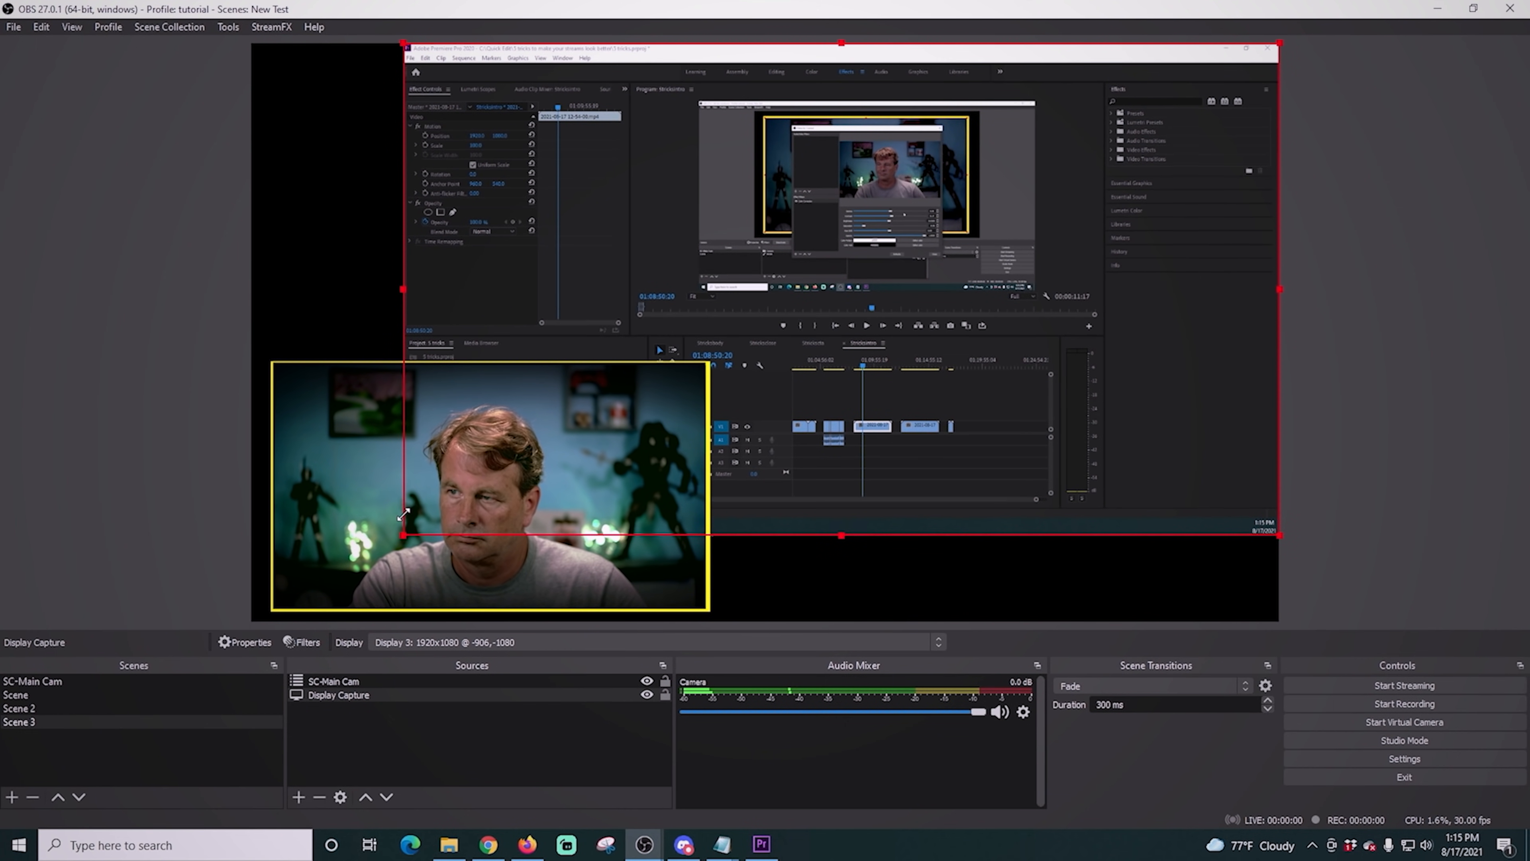
left_click_drag(1279, 40, 1248, 59)
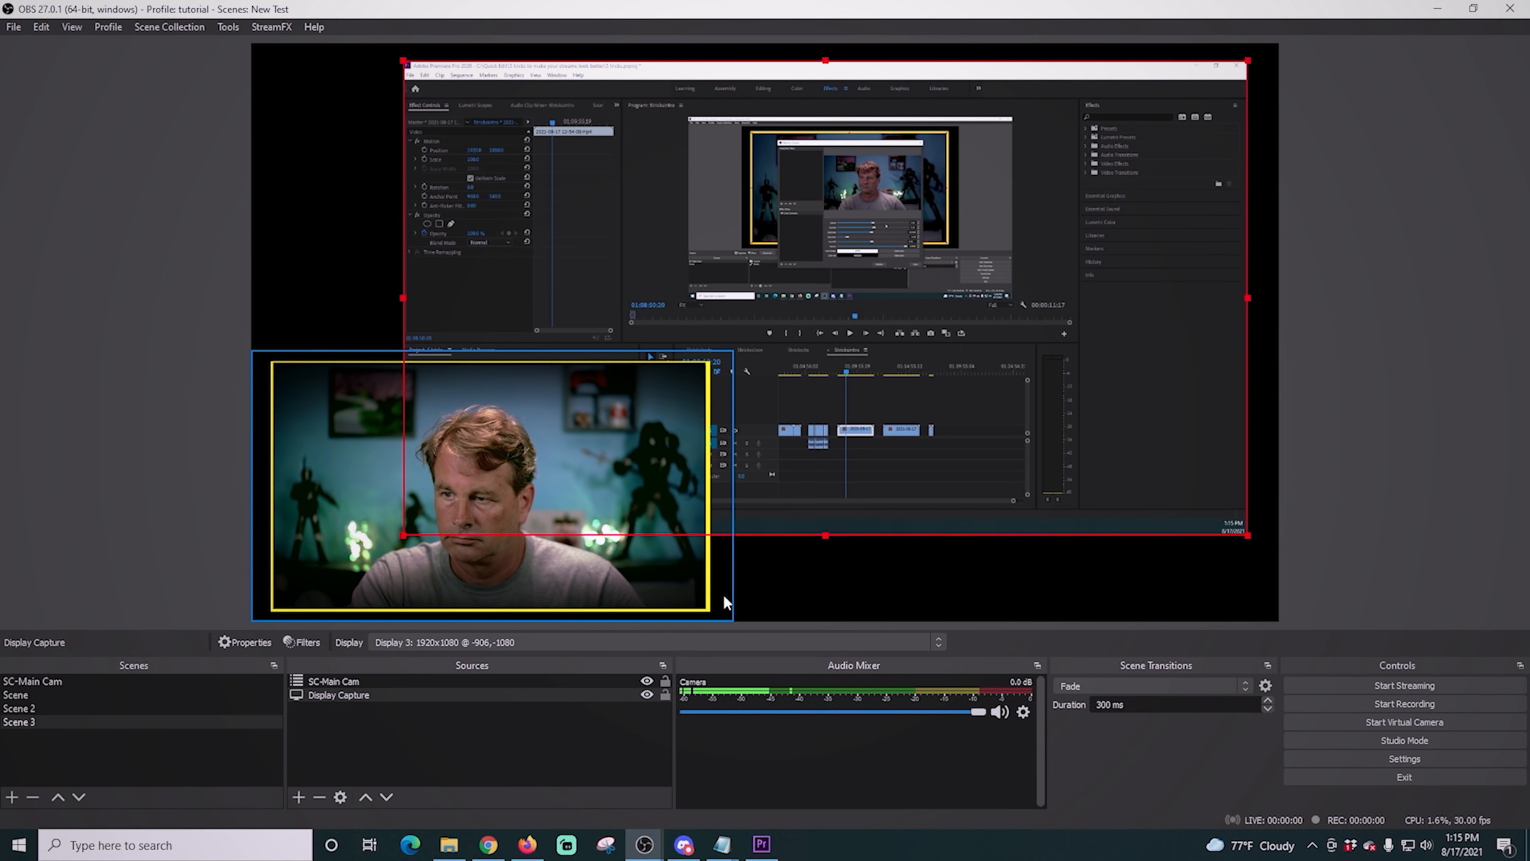
- Add a looping media source using Octagon - 5192.mp4 from the SSD OBS (E:) drive and order it below Display Capture
left_click(298, 797)
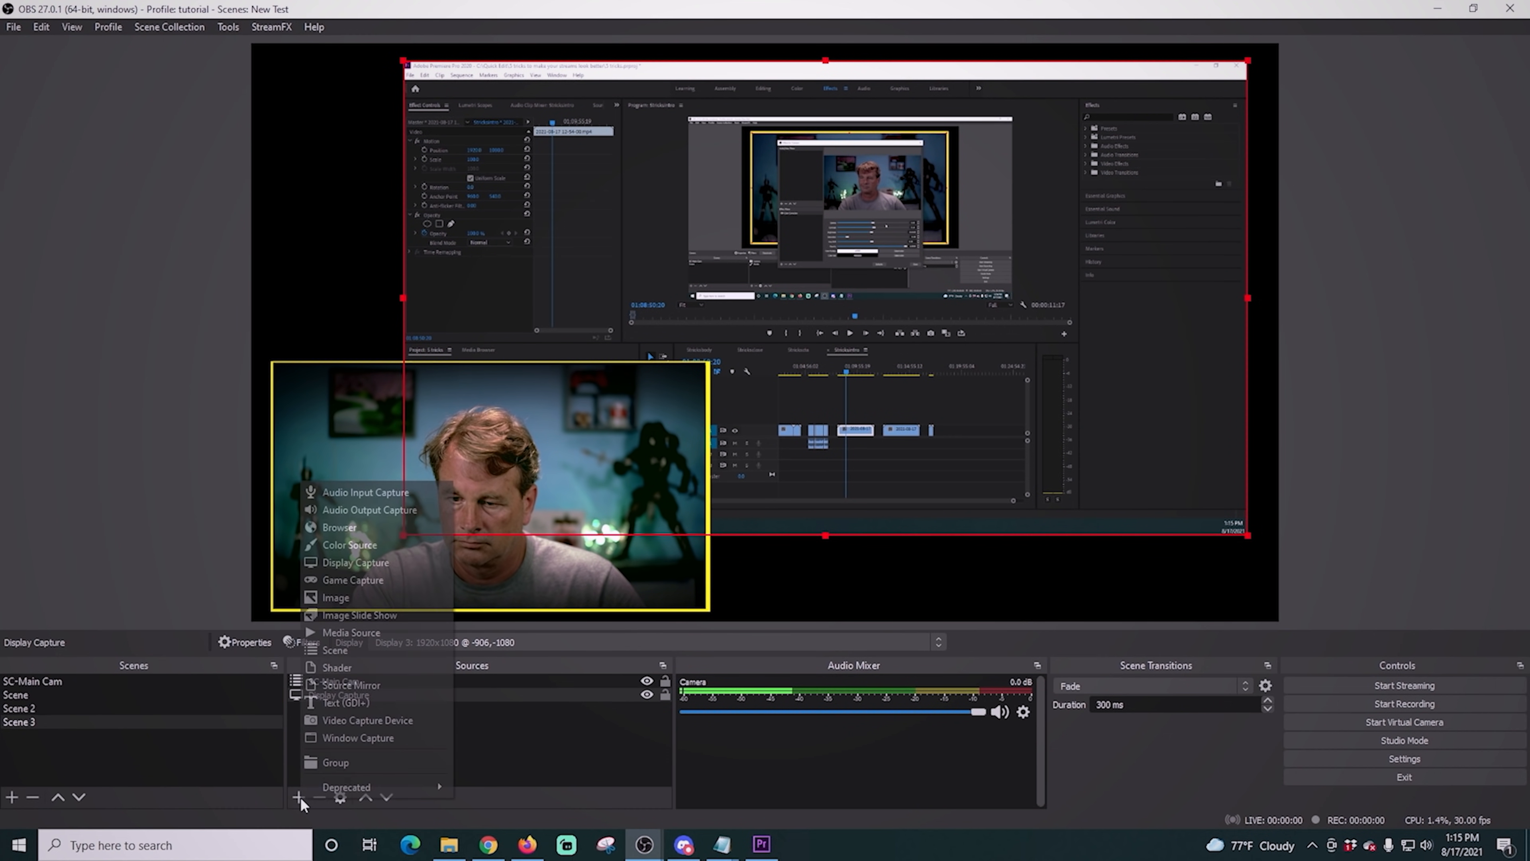
left_click(351, 631)
left_click(811, 530)
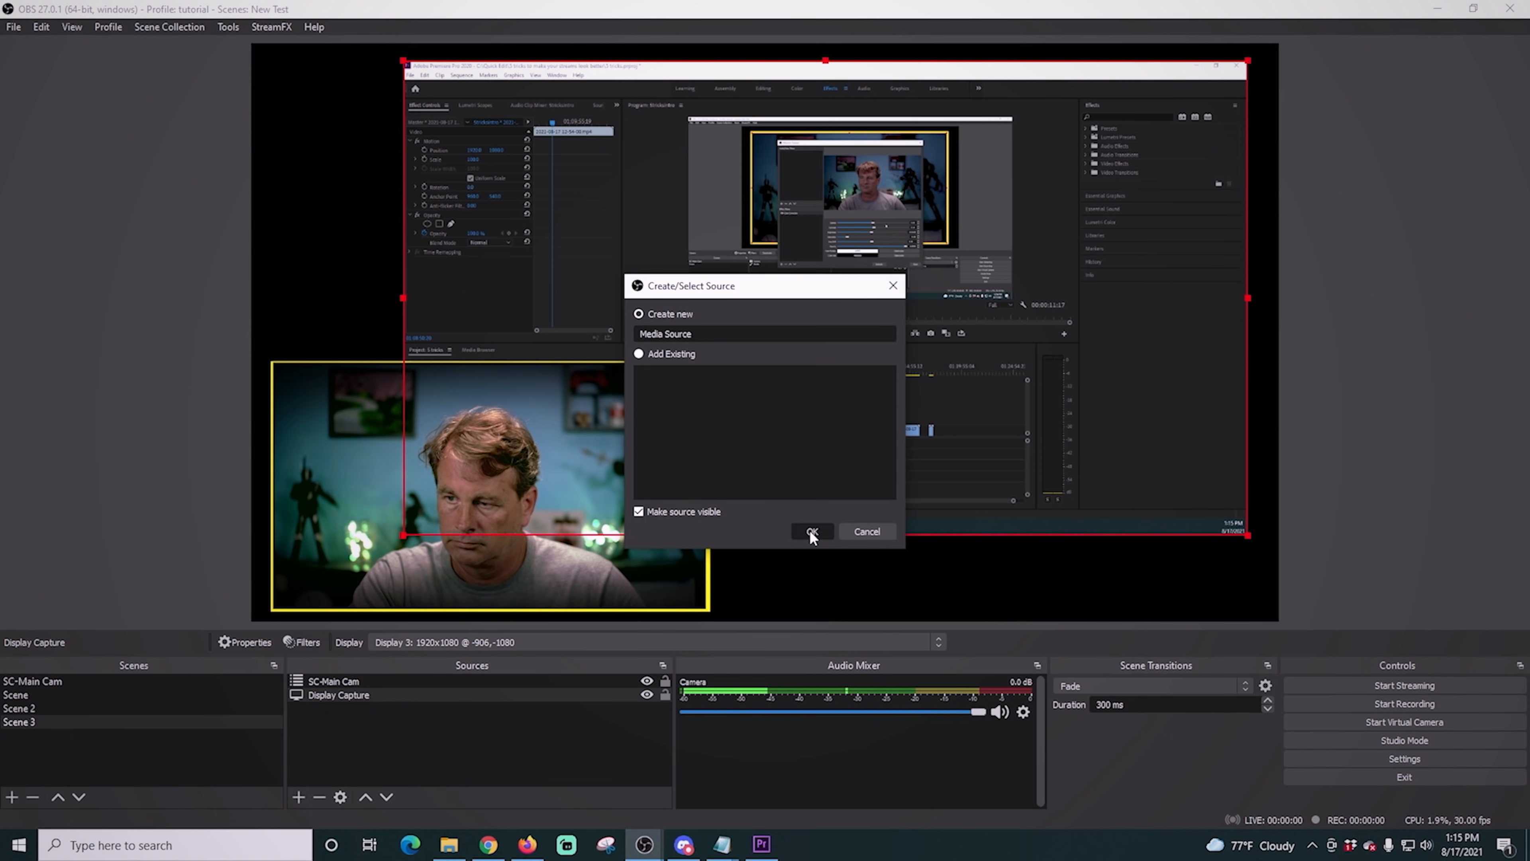
left_click(991, 507)
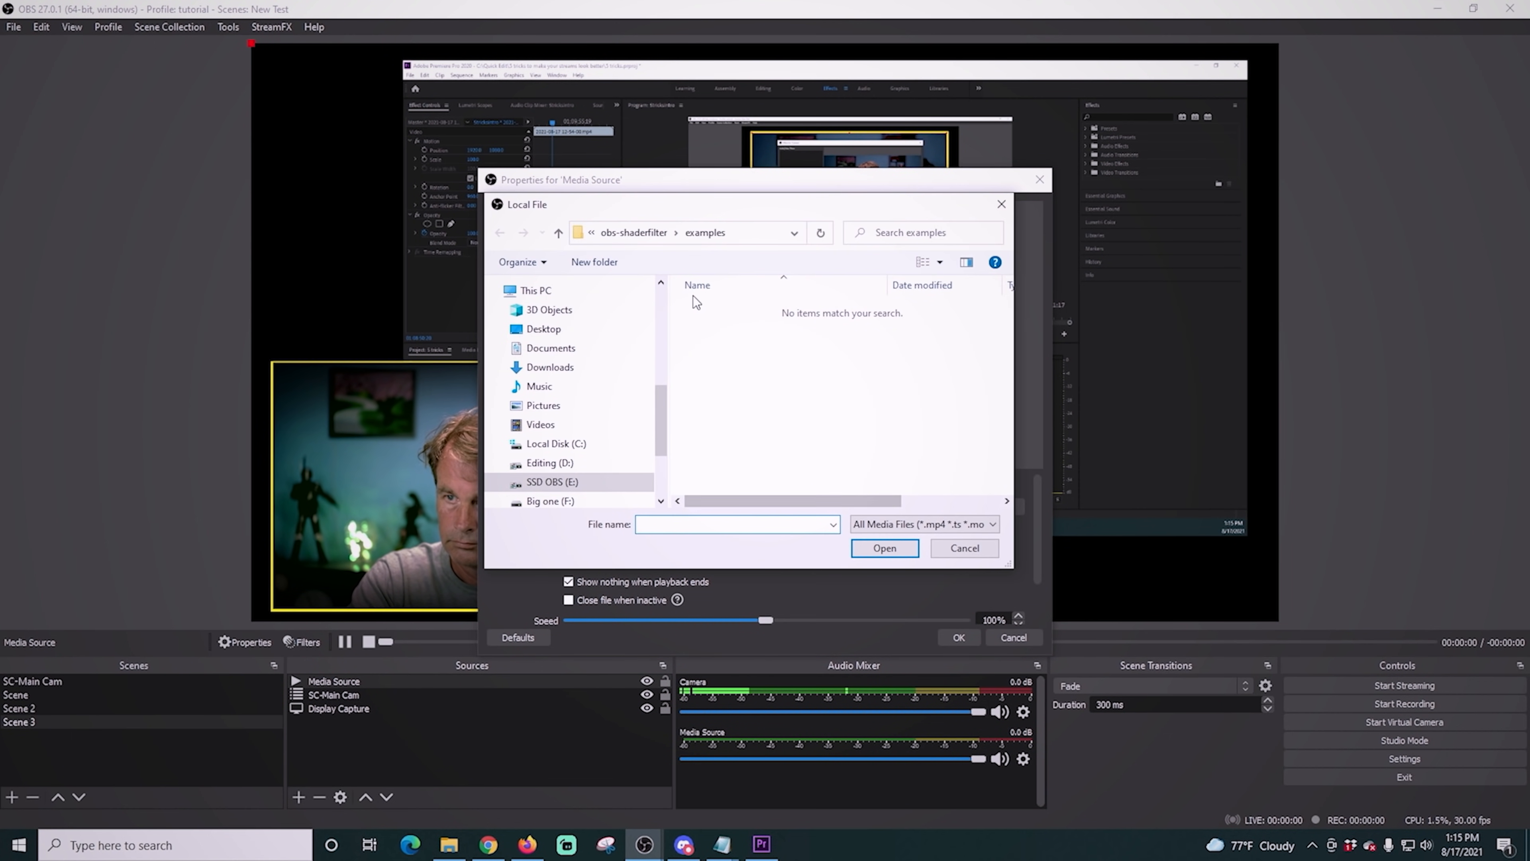
left_click(529, 482)
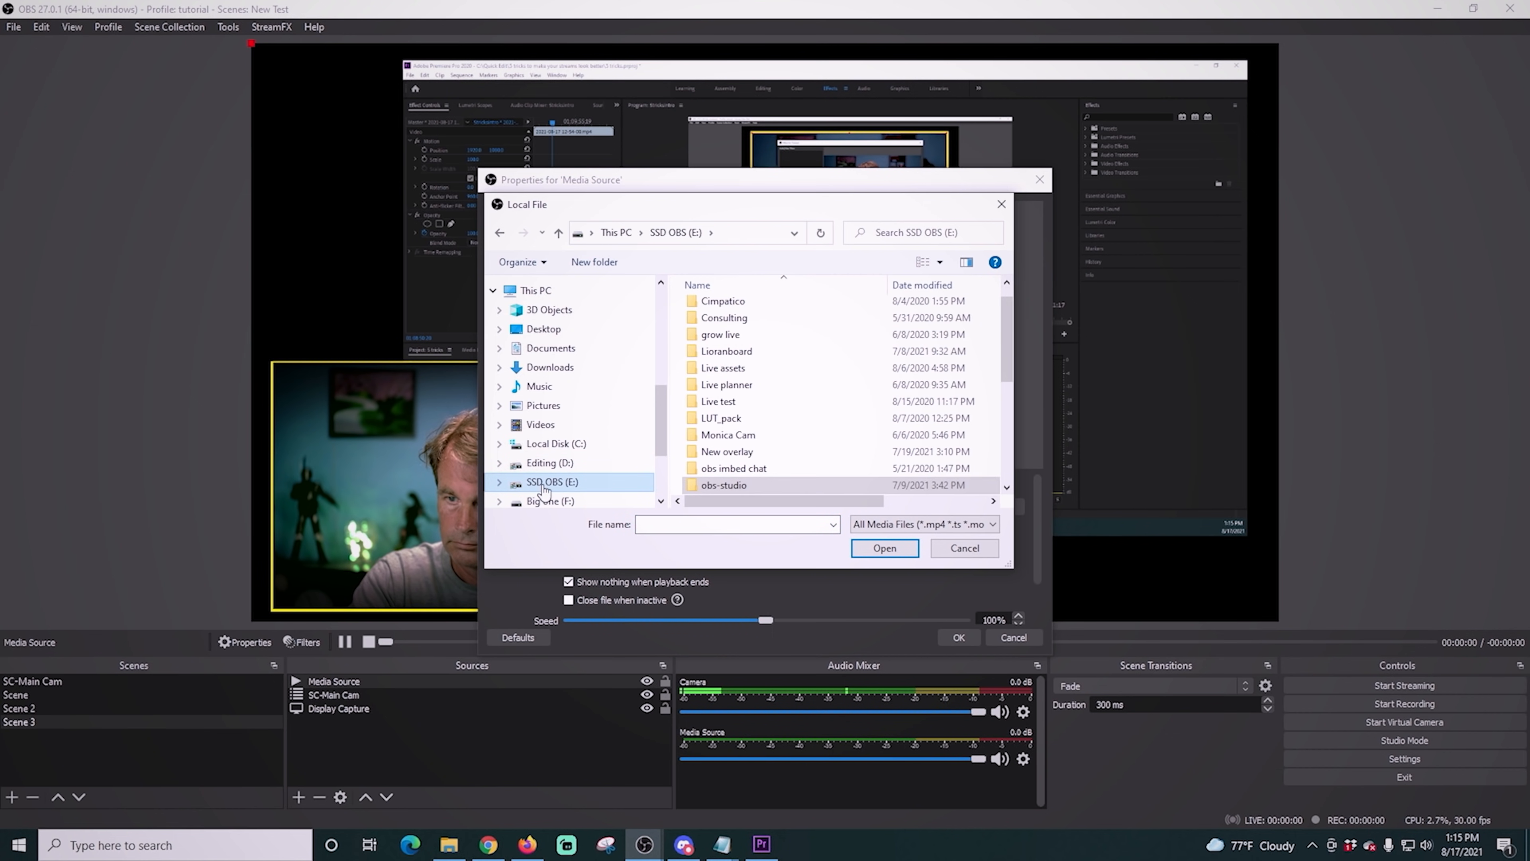
double_click(745, 434)
scroll(825, 417, "down", 3)
left_click(723, 362)
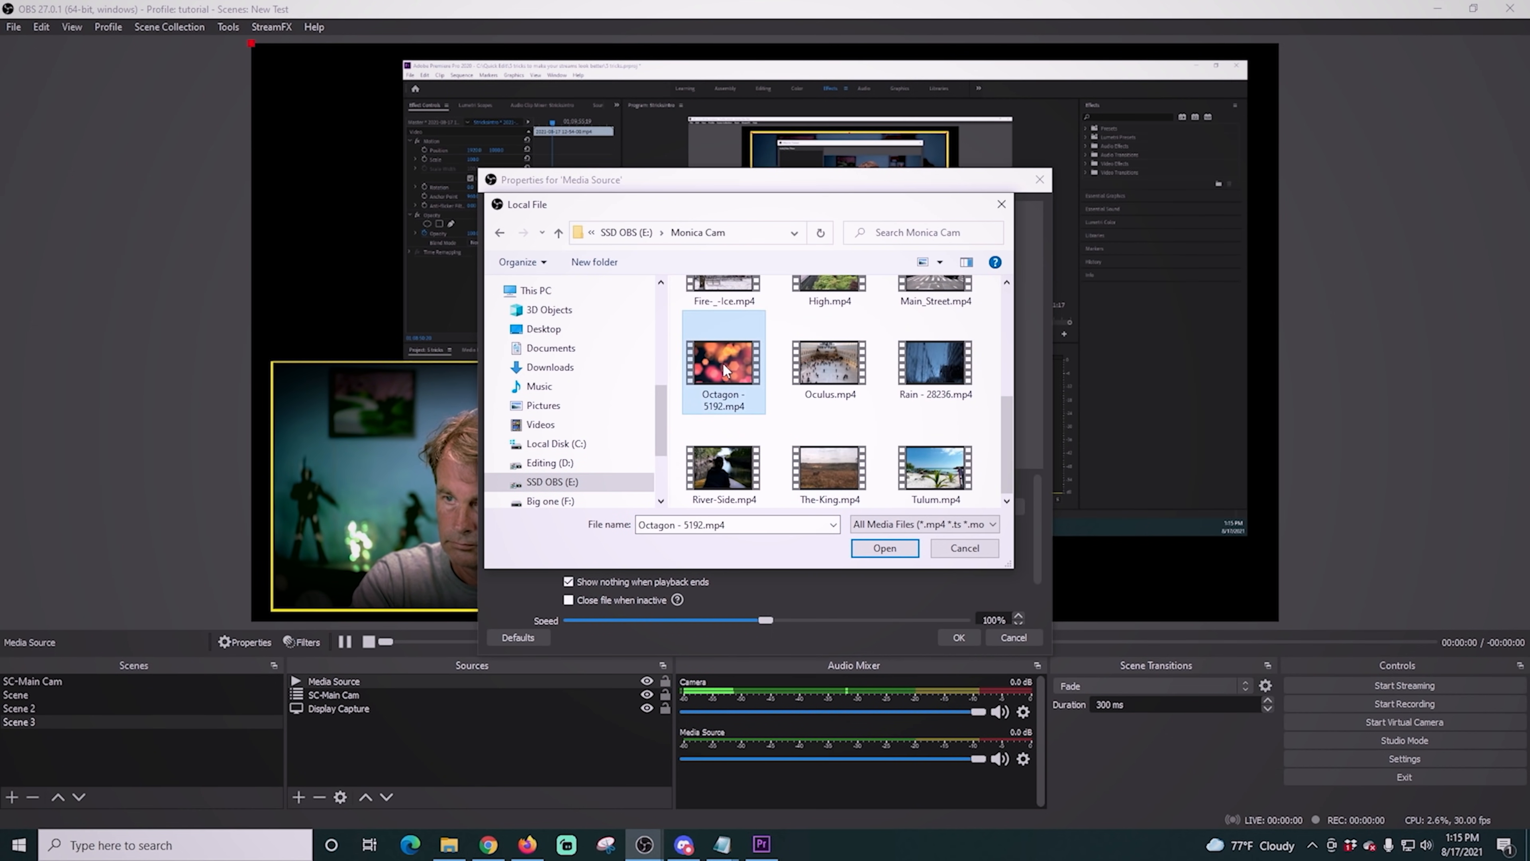
left_click(878, 547)
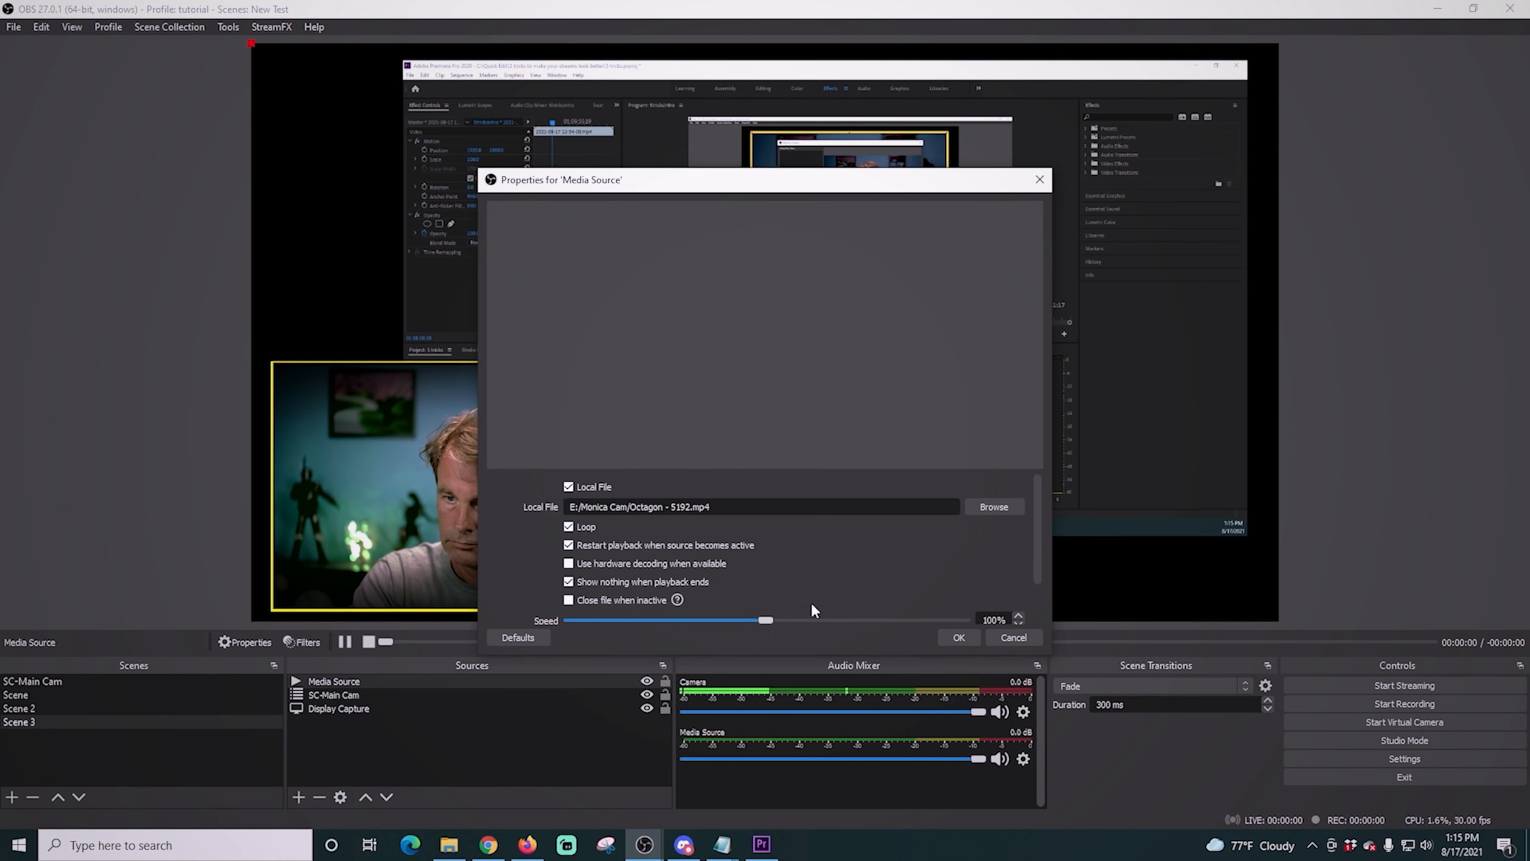
left_click(957, 637)
left_click_drag(521, 679, 515, 722)
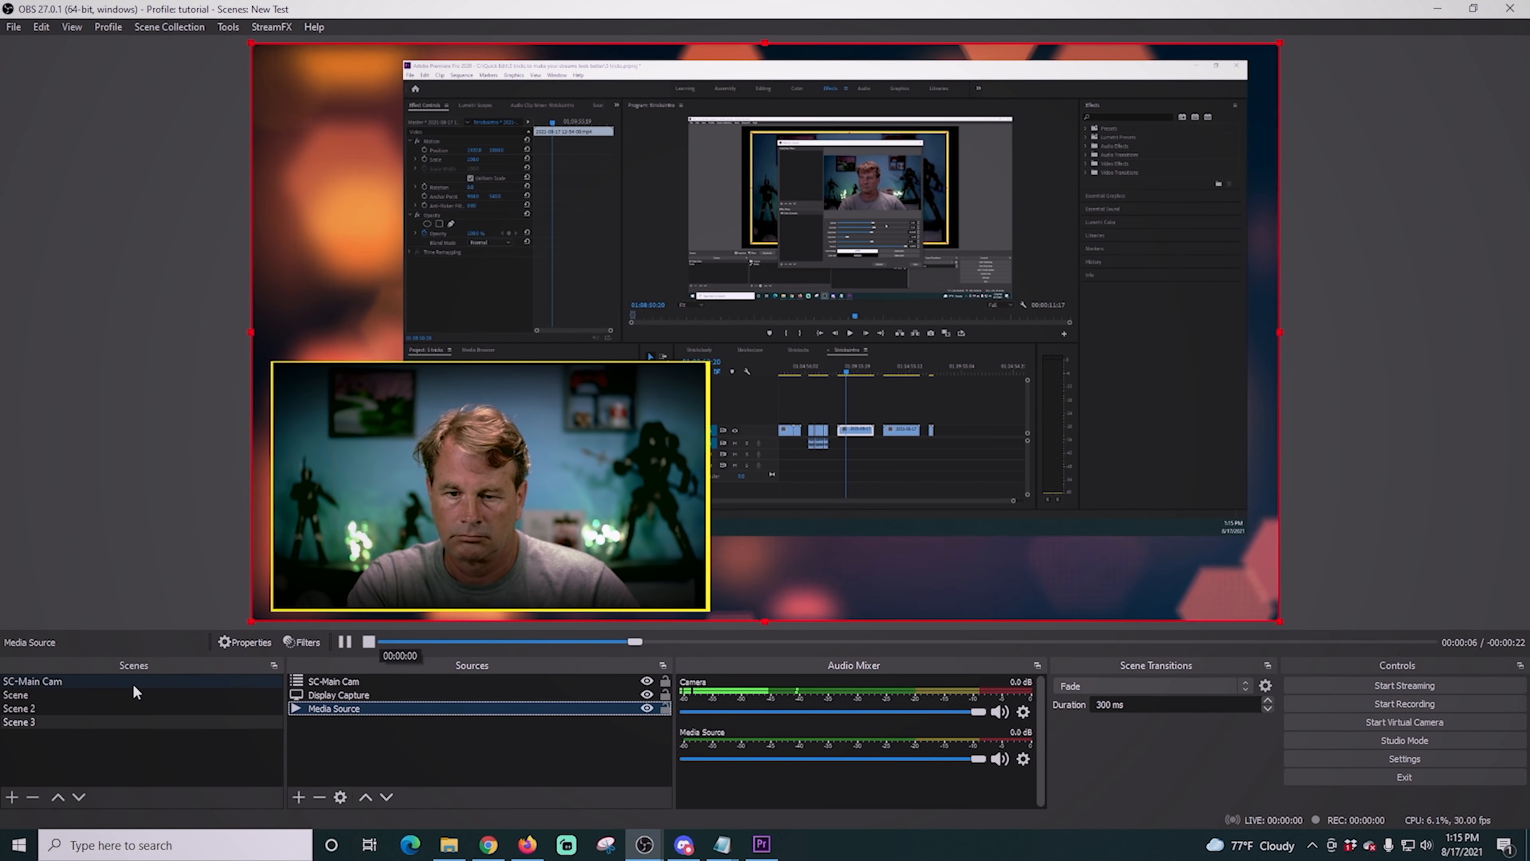
- Switch between Scene, Scene 2 and Scene 3 to preview the layouts with the Fade transition
left_click(74, 697)
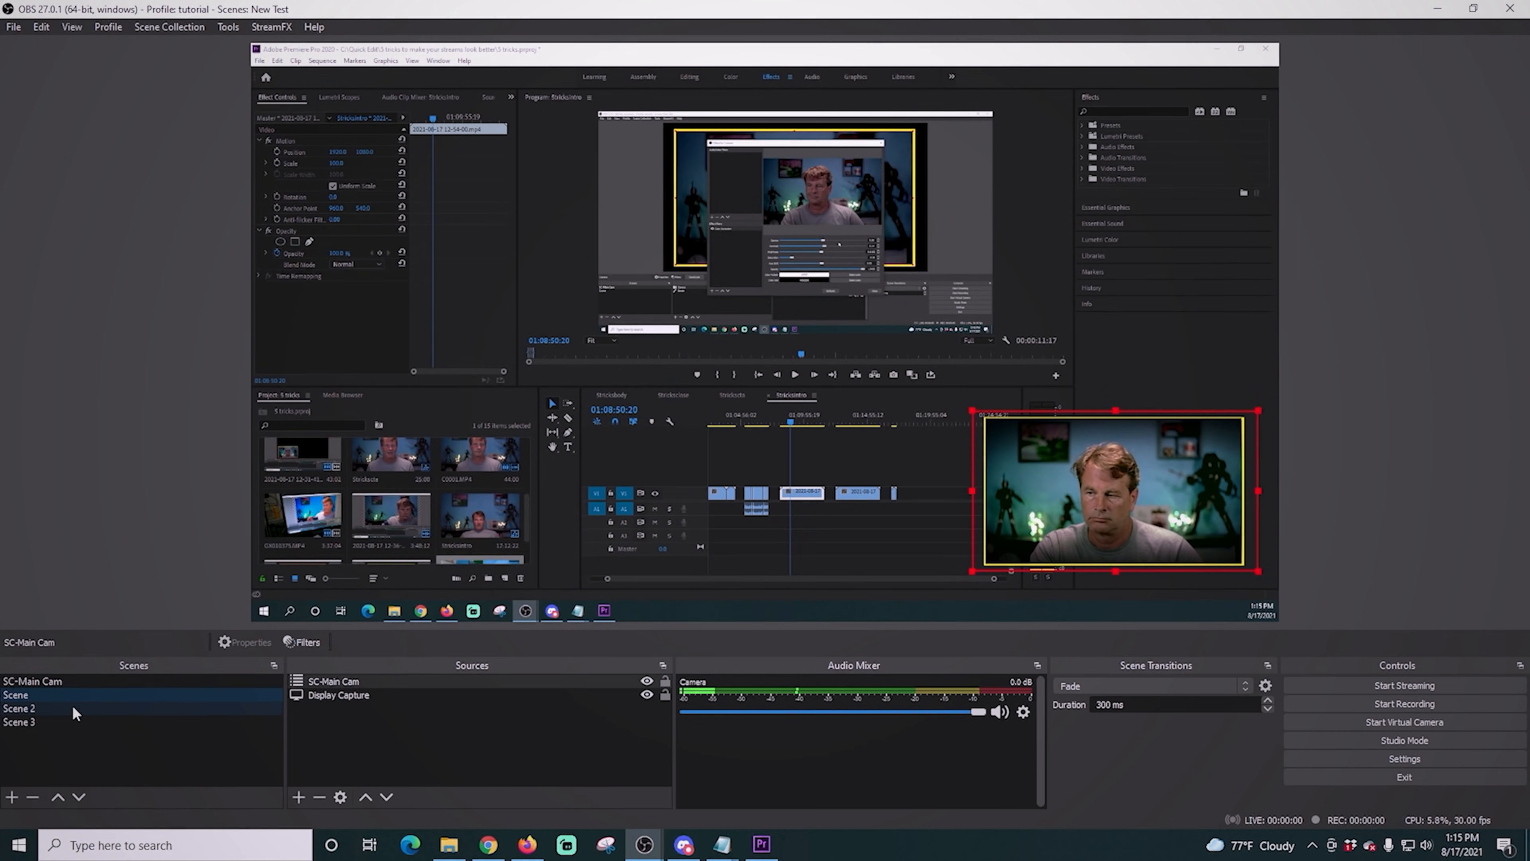
left_click(72, 707)
left_click(72, 720)
left_click(72, 709)
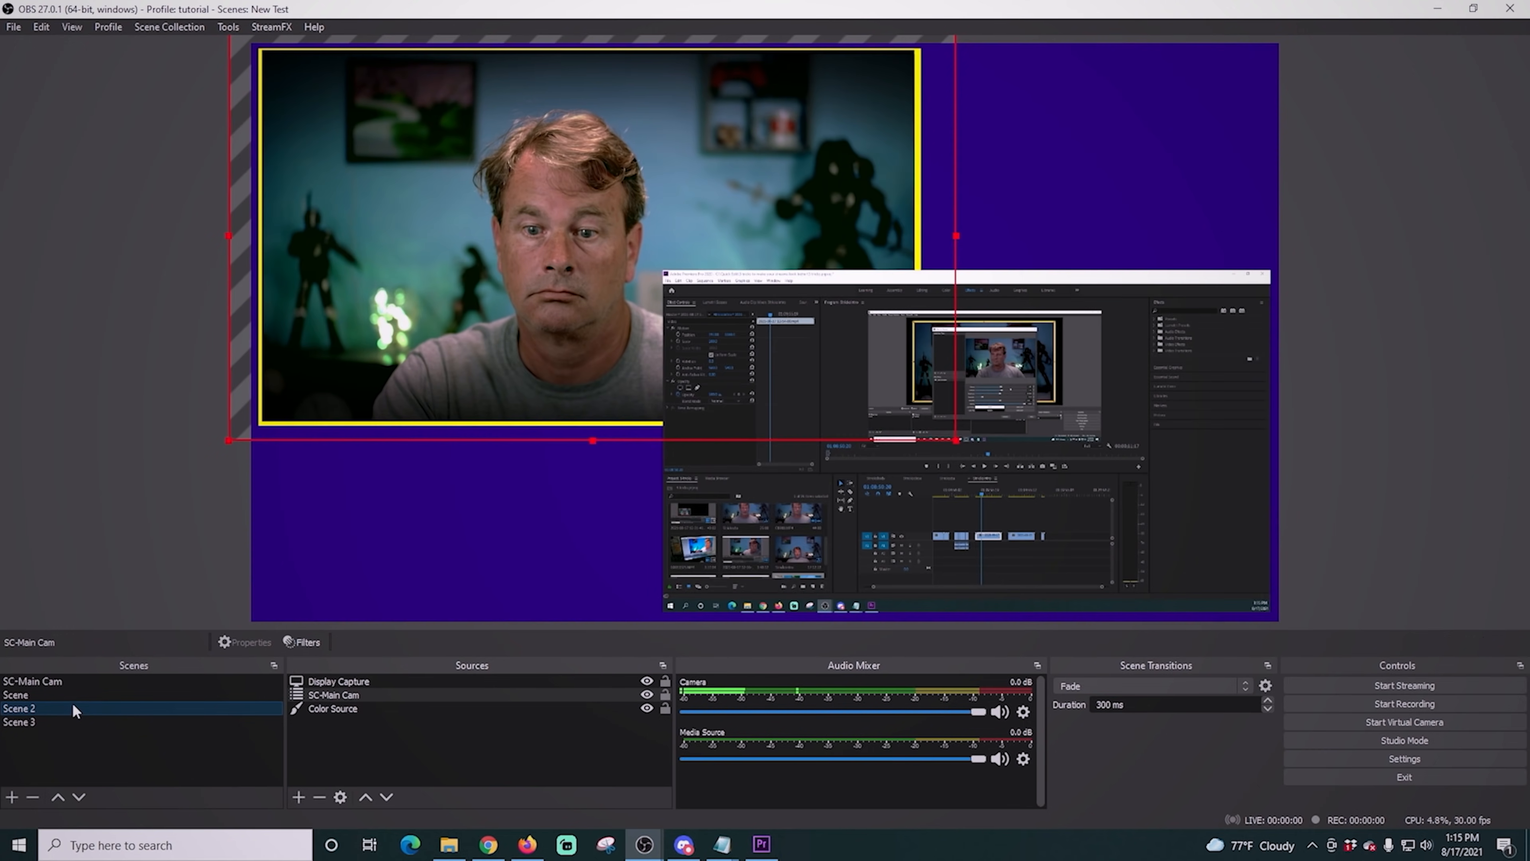
left_click(74, 695)
left_click(76, 709)
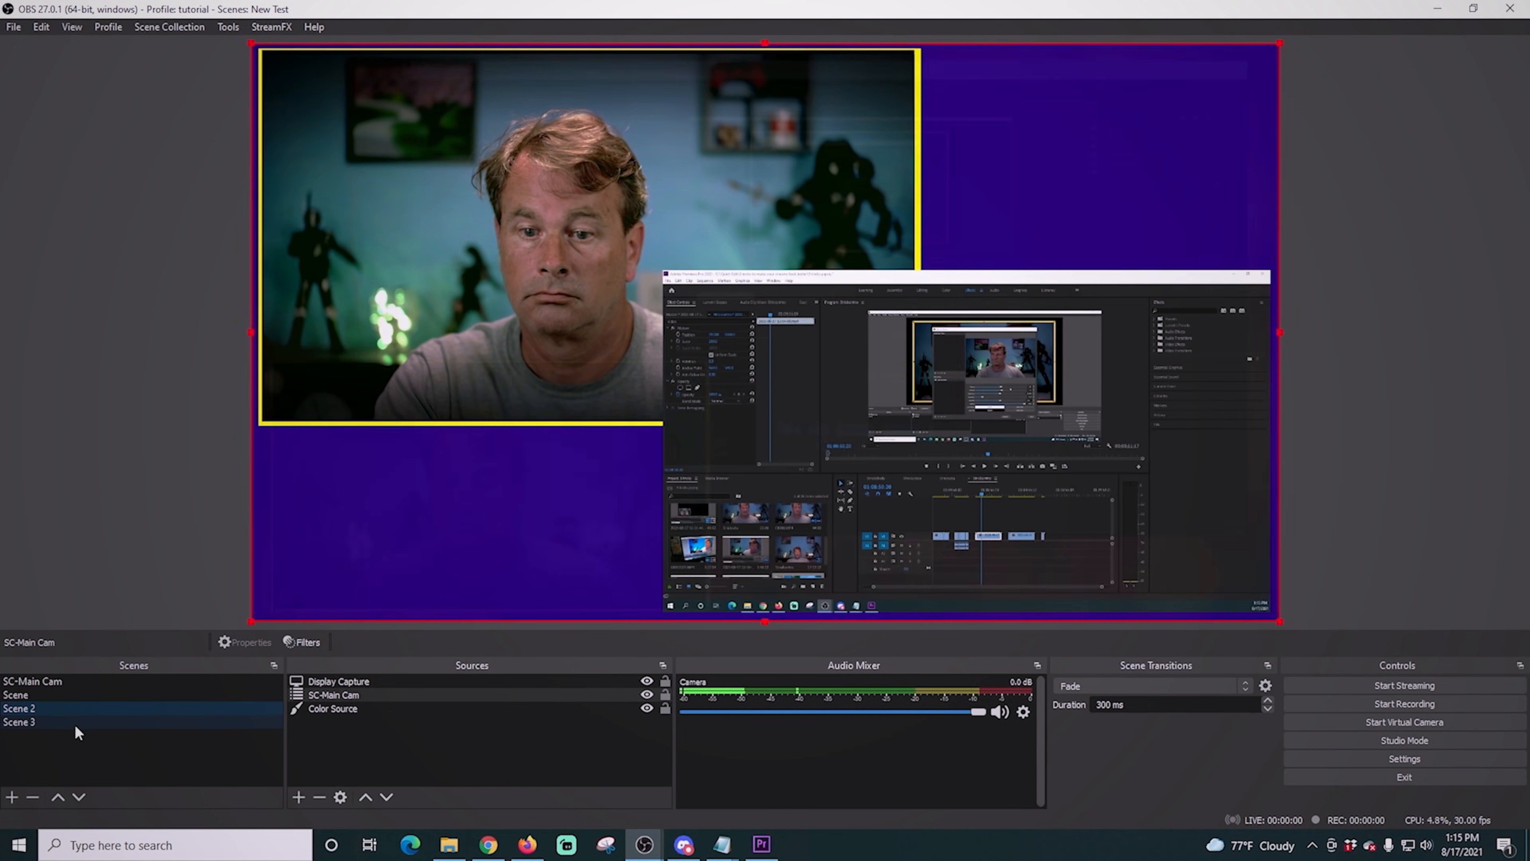
left_click(74, 725)
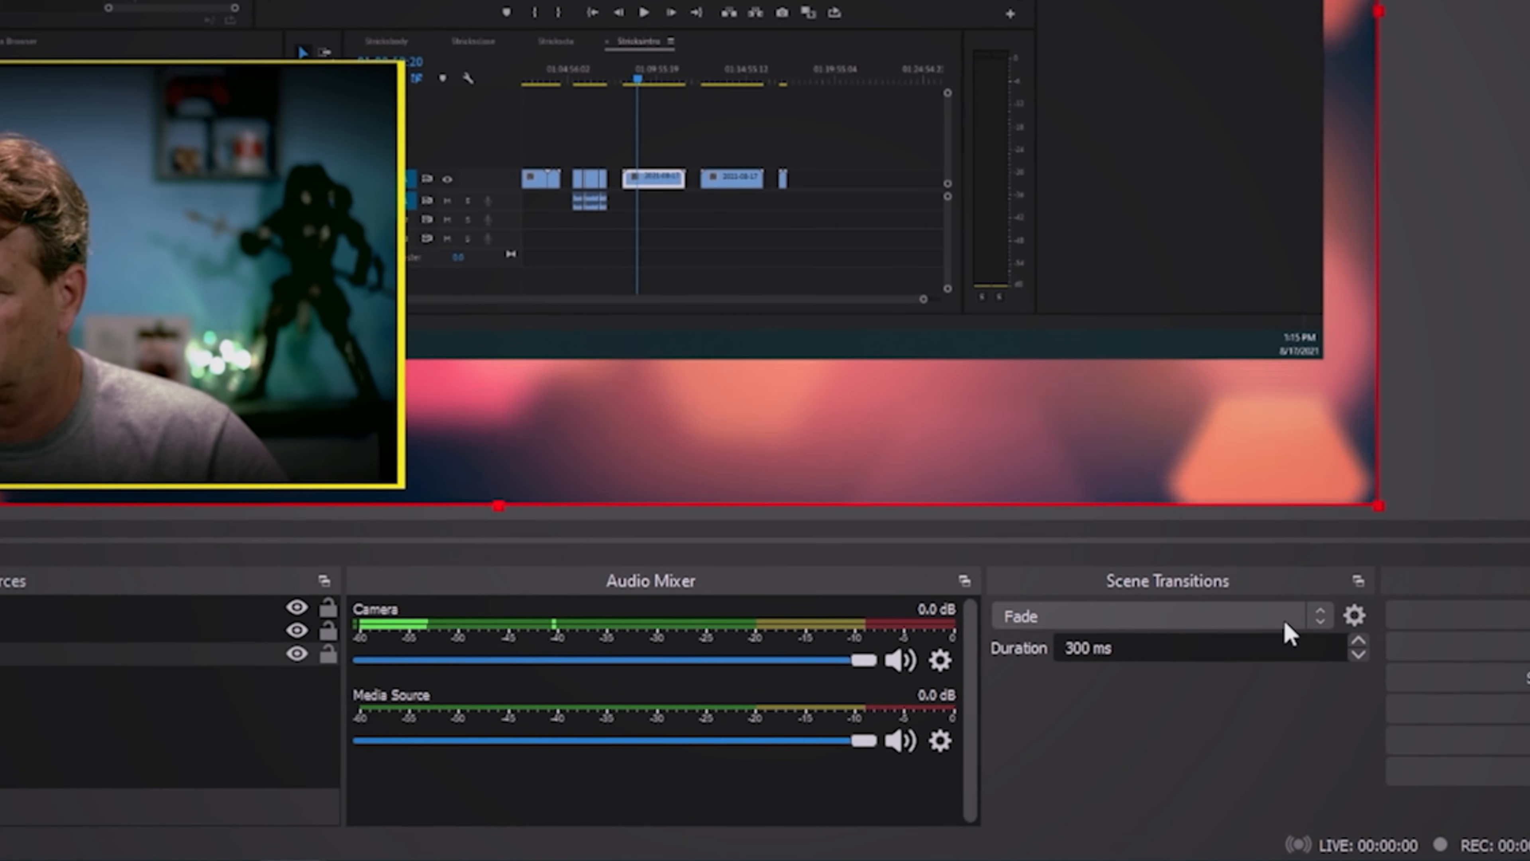
- Set the scene transition to Move and review its properties
left_click(1322, 616)
left_click(1155, 674)
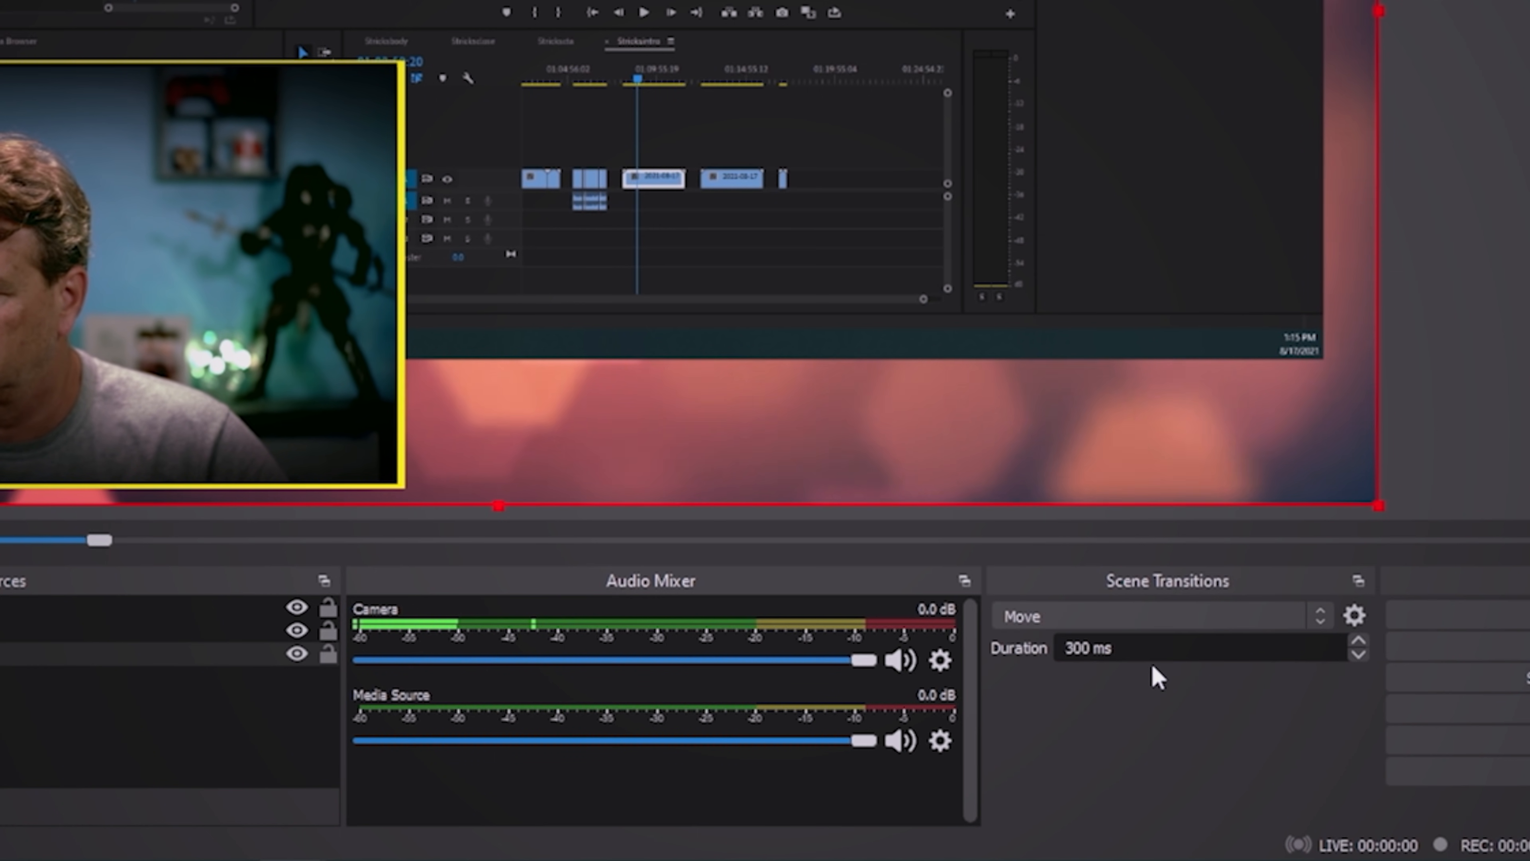
left_click(1354, 615)
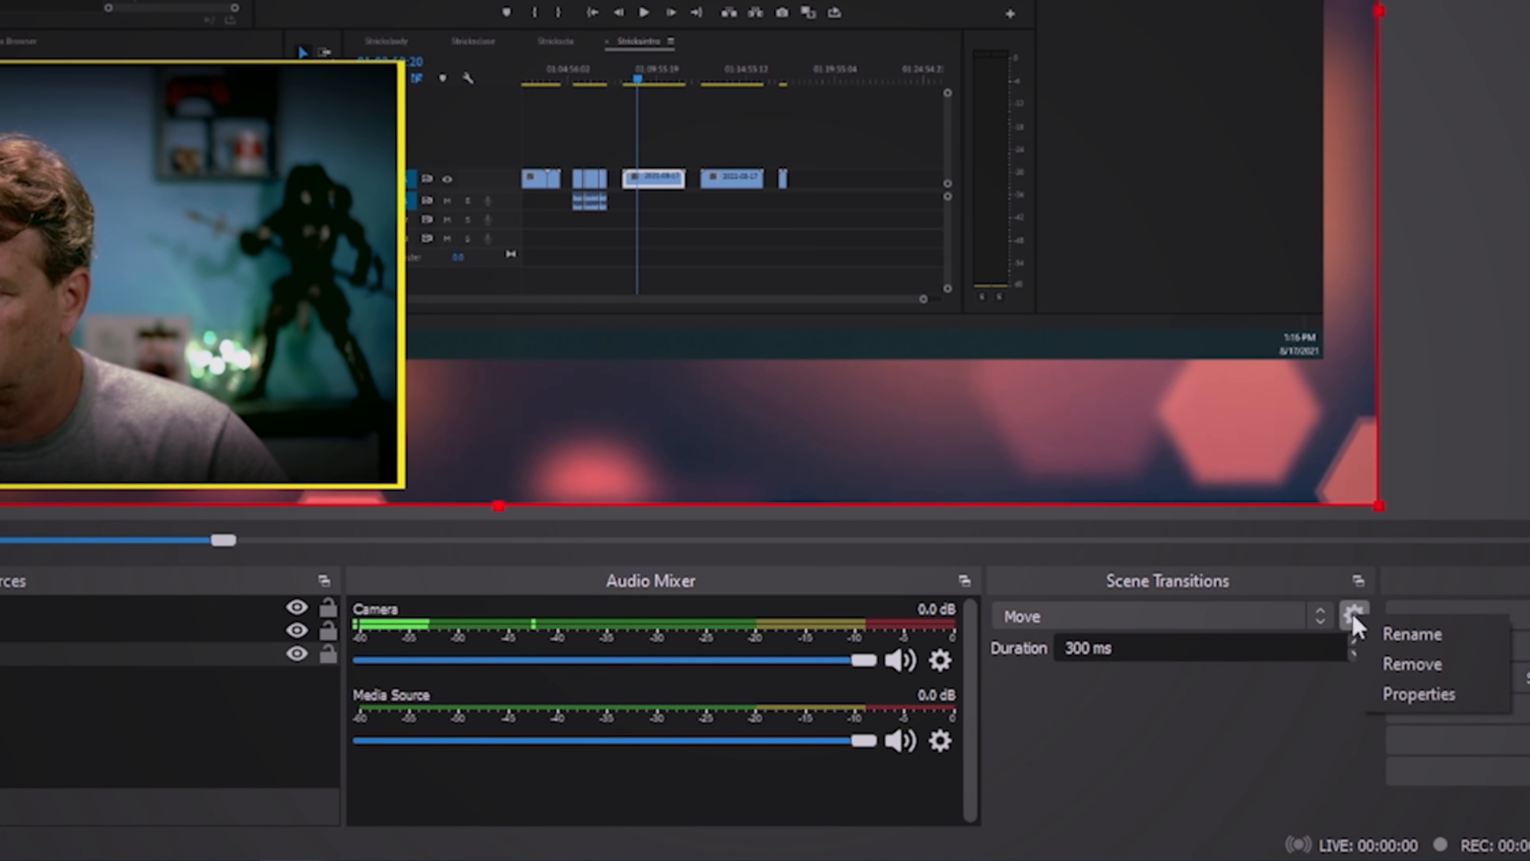
left_click(1418, 694)
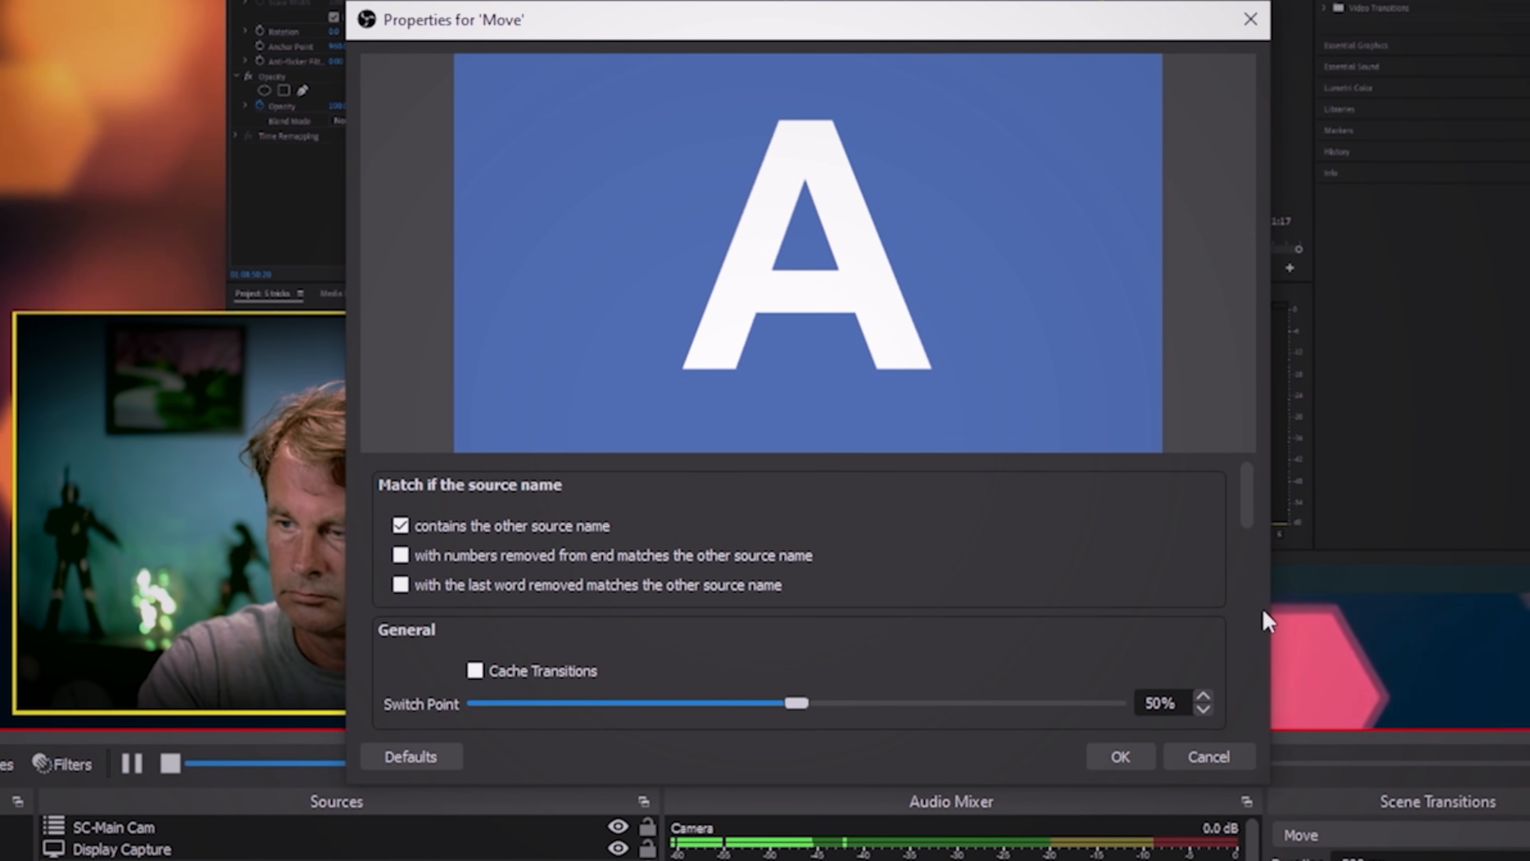
left_click_drag(1251, 498, 1254, 679)
left_click(1132, 758)
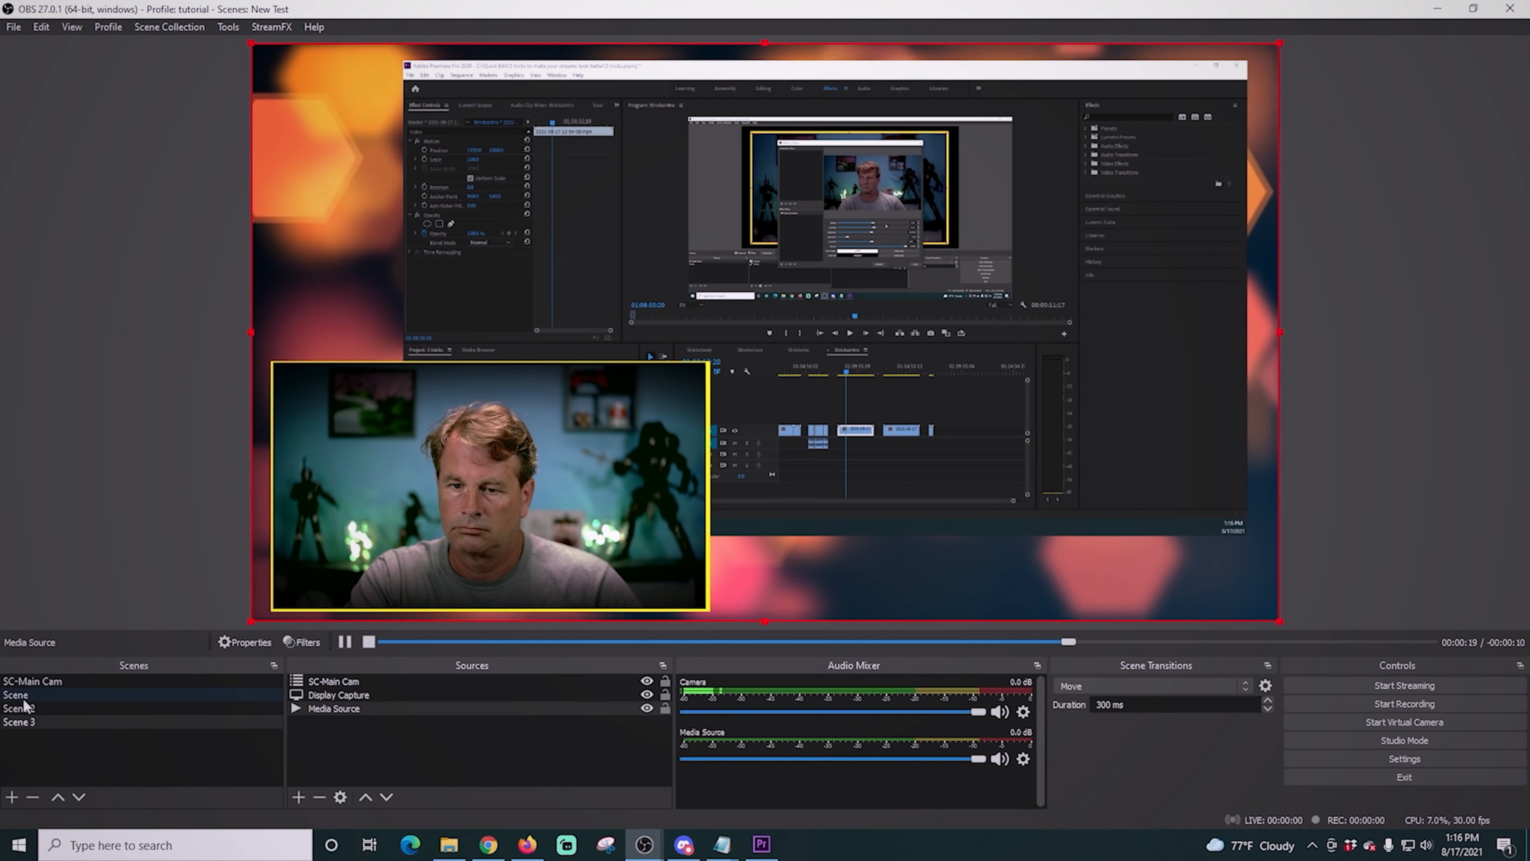
- Cycle through Scene, Scene 2 and Scene 3 and back to Scene to preview the Move transition
left_click(24, 699)
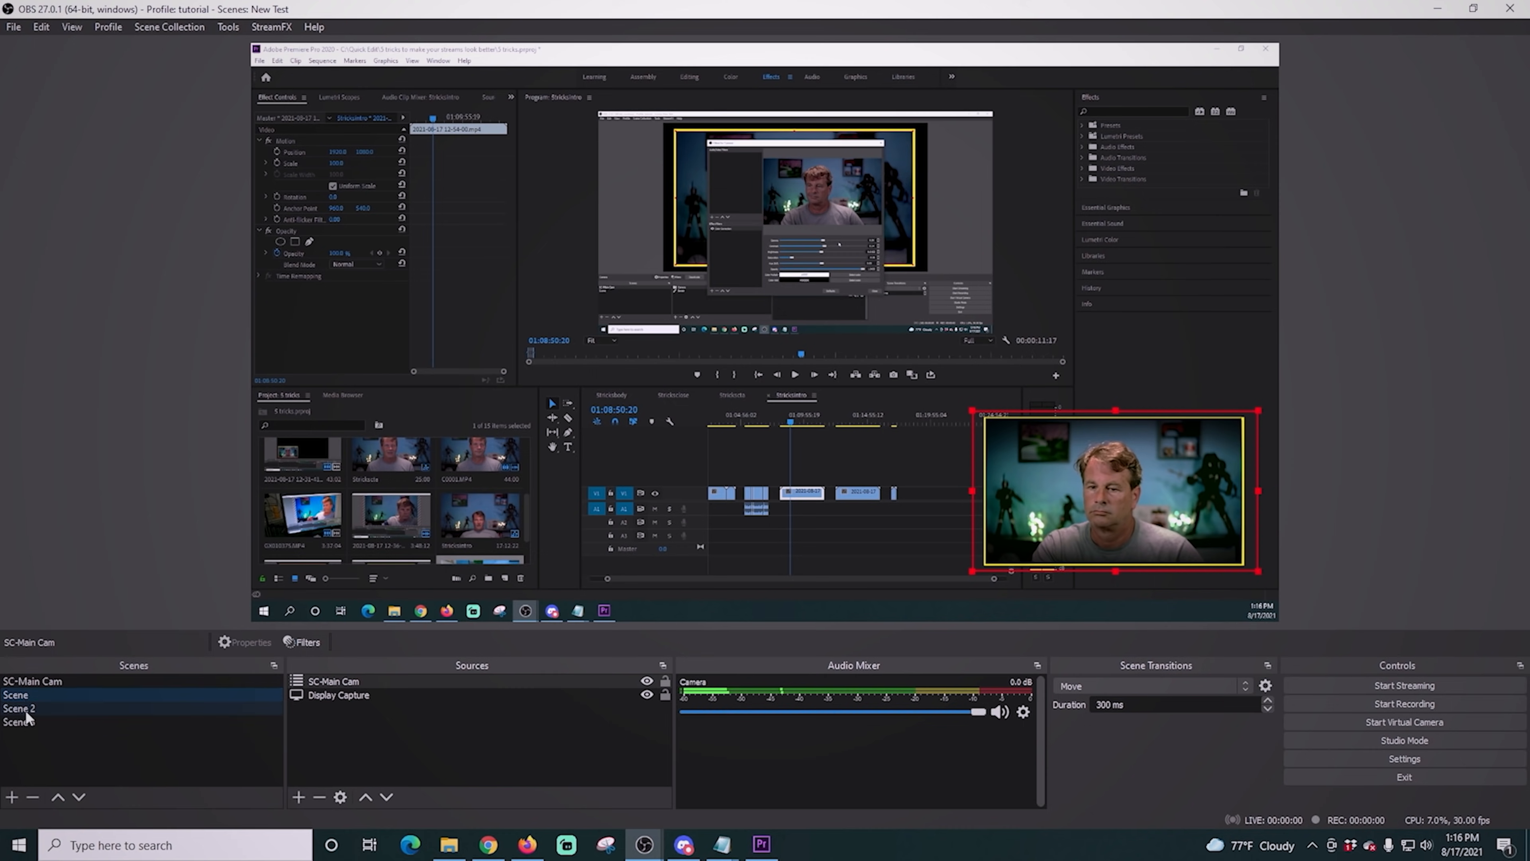
left_click(25, 712)
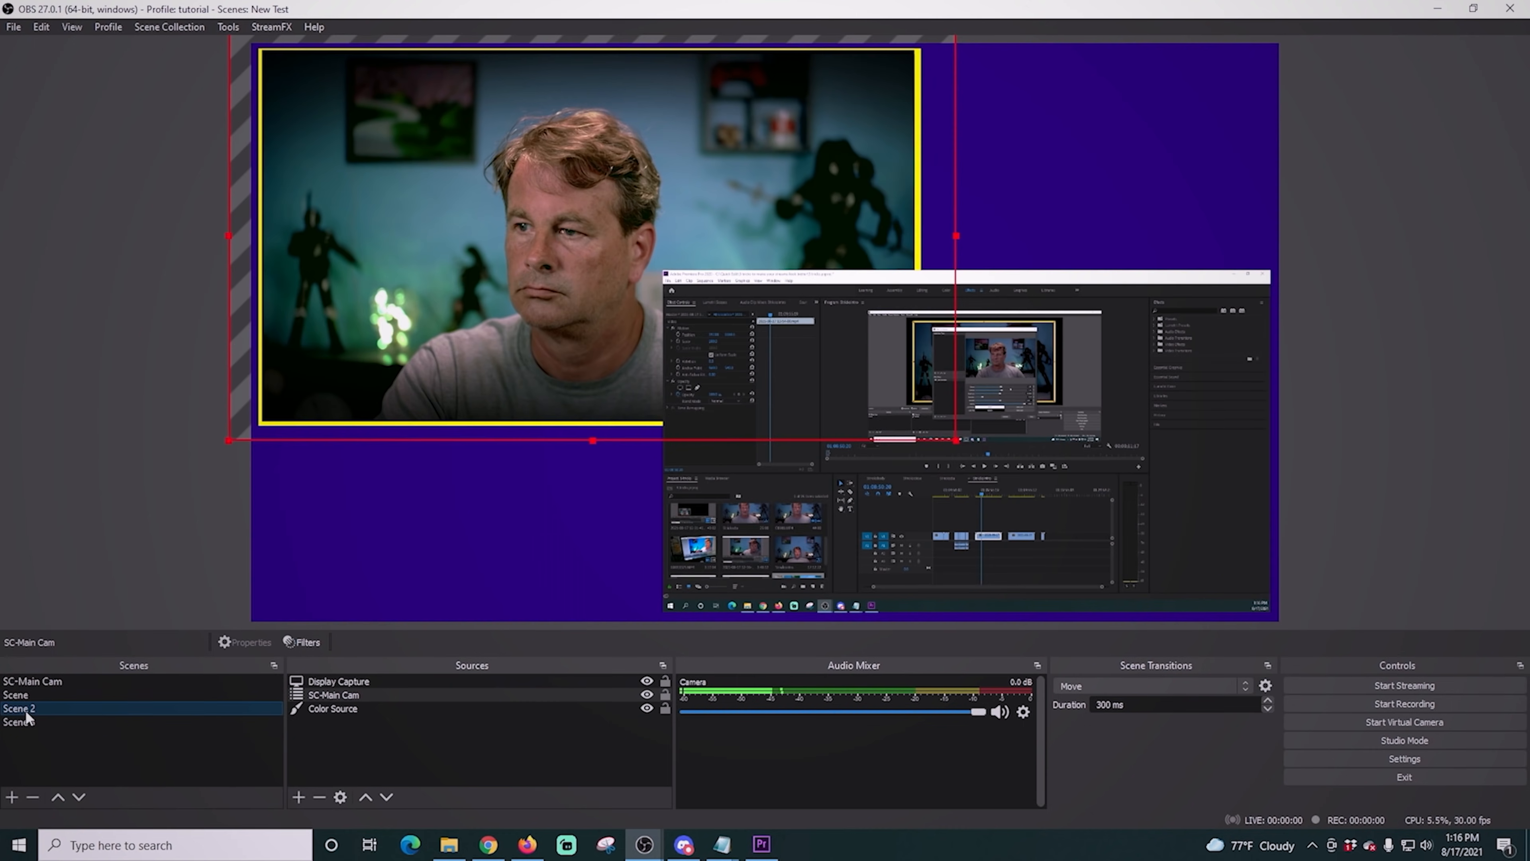
left_click(25, 723)
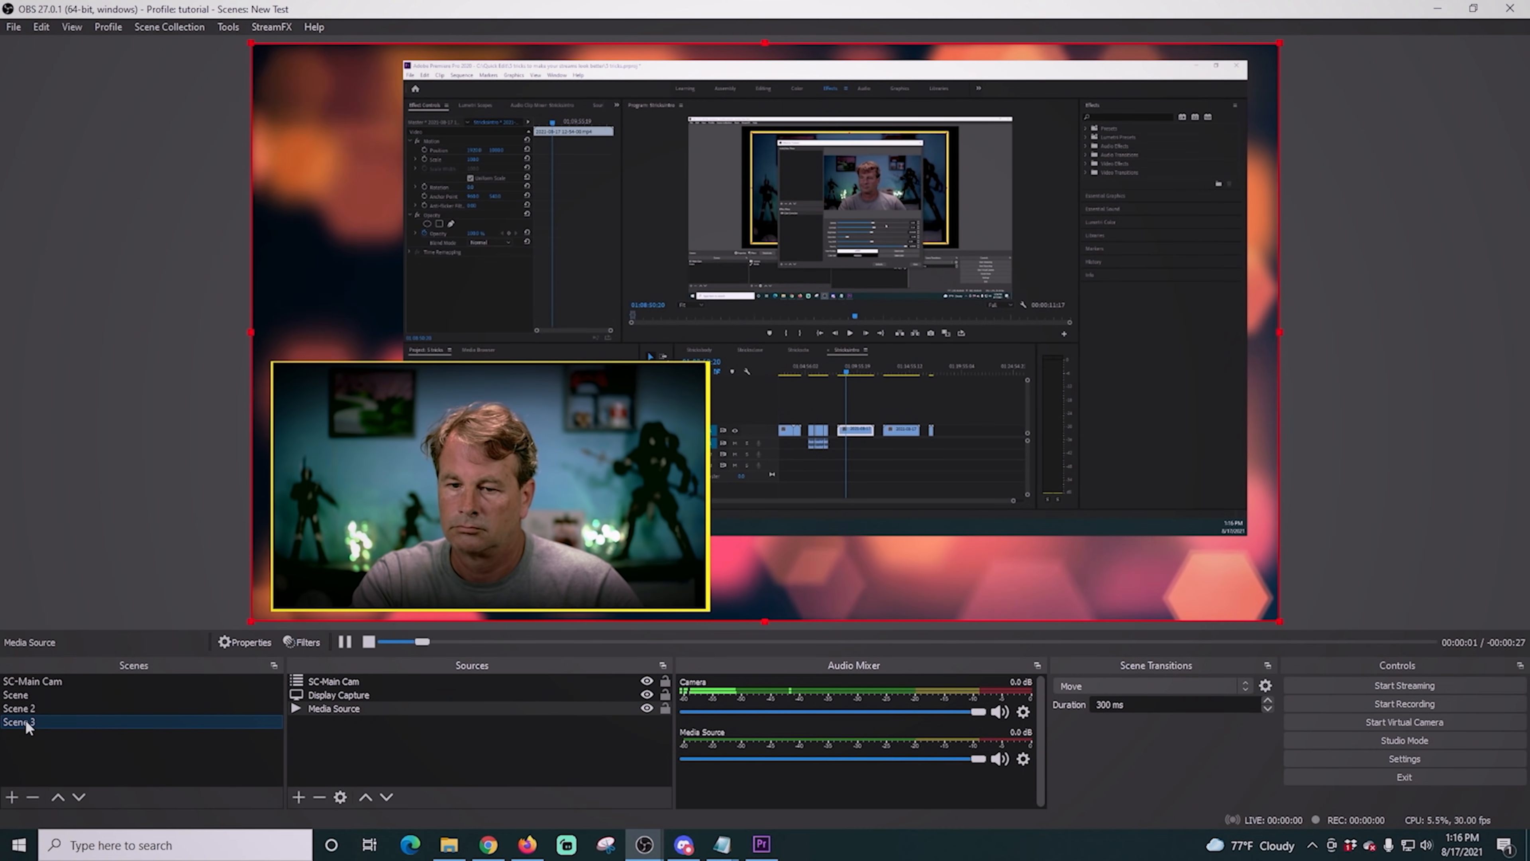
left_click(27, 711)
left_click(27, 698)
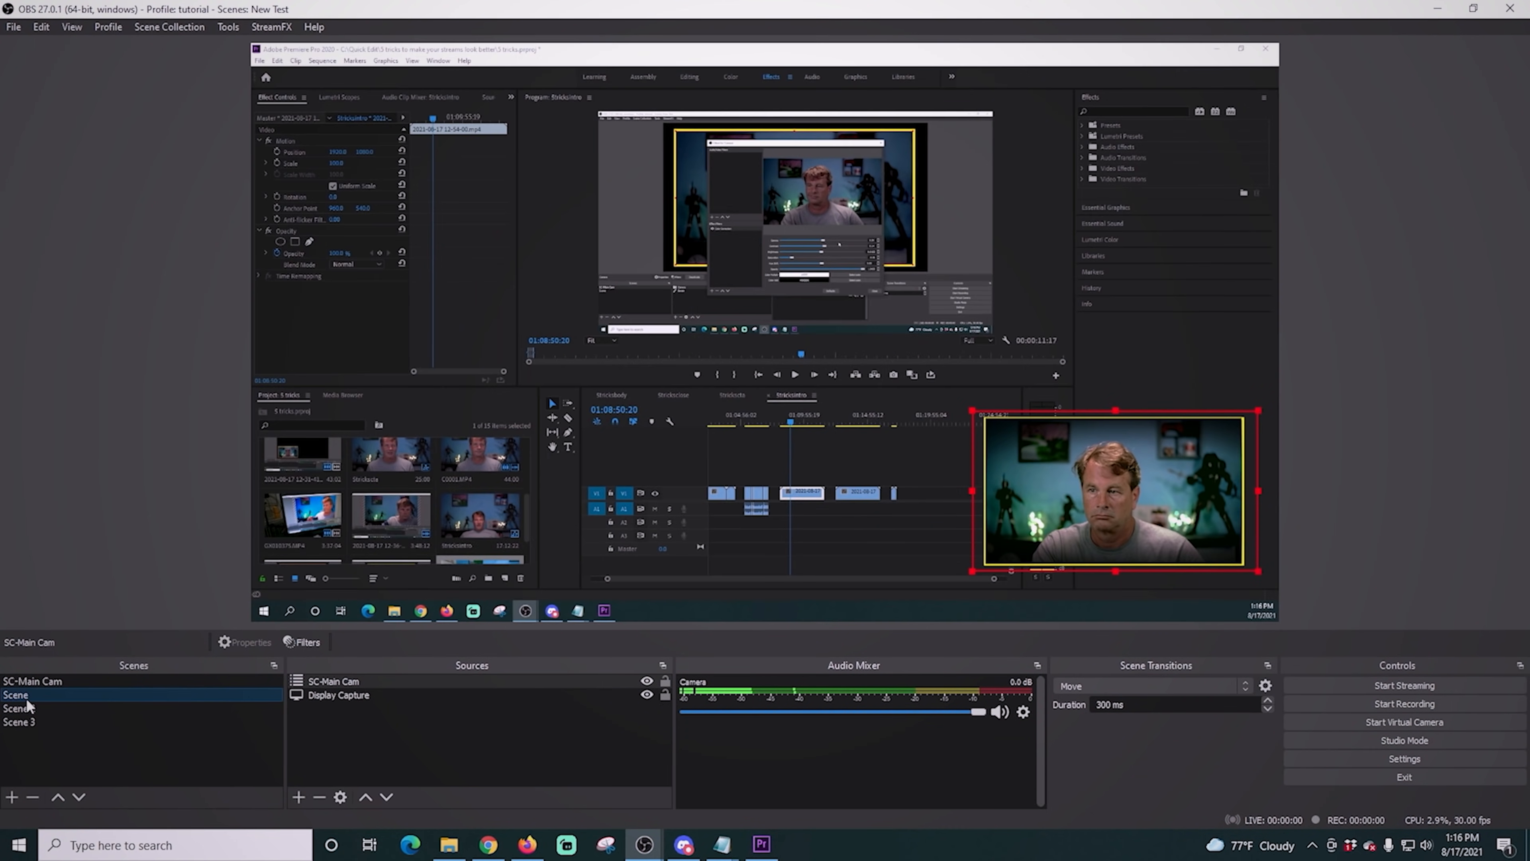